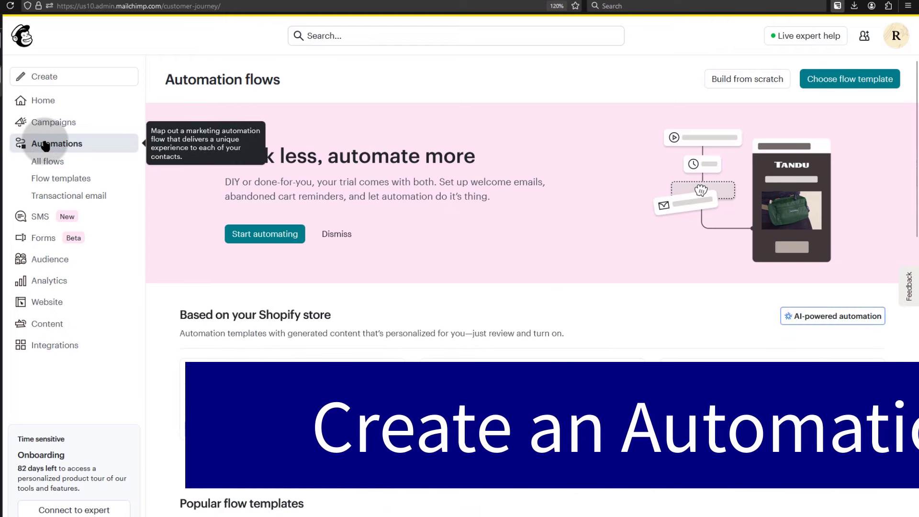
- Go to the Automations section and open the Choose flow template gallery
{"action": "left_click", "coordinate": [848, 83]}
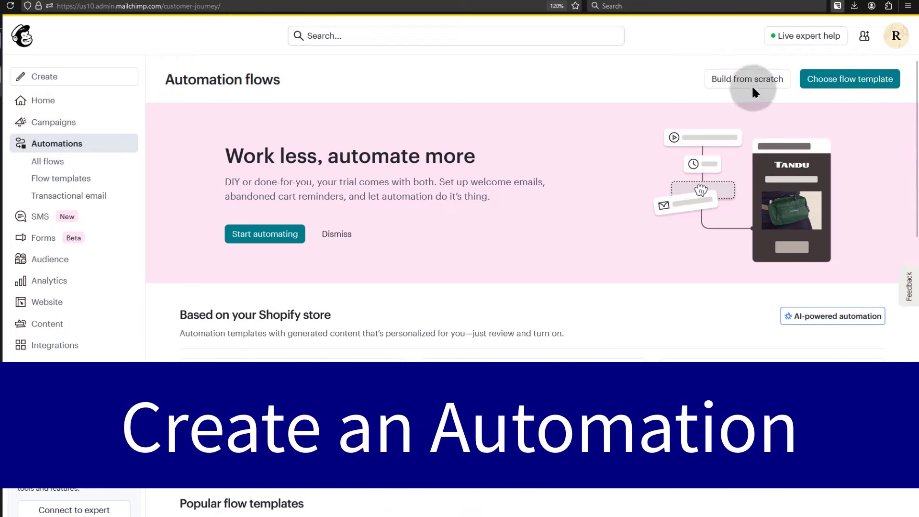
{"action": "left_click", "coordinate": [44, 143]}
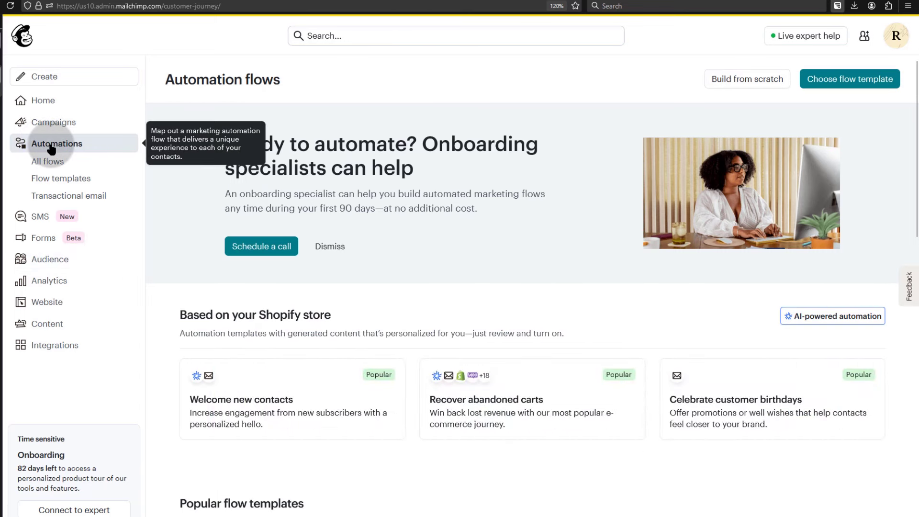
{"action": "left_click", "coordinate": [47, 79]}
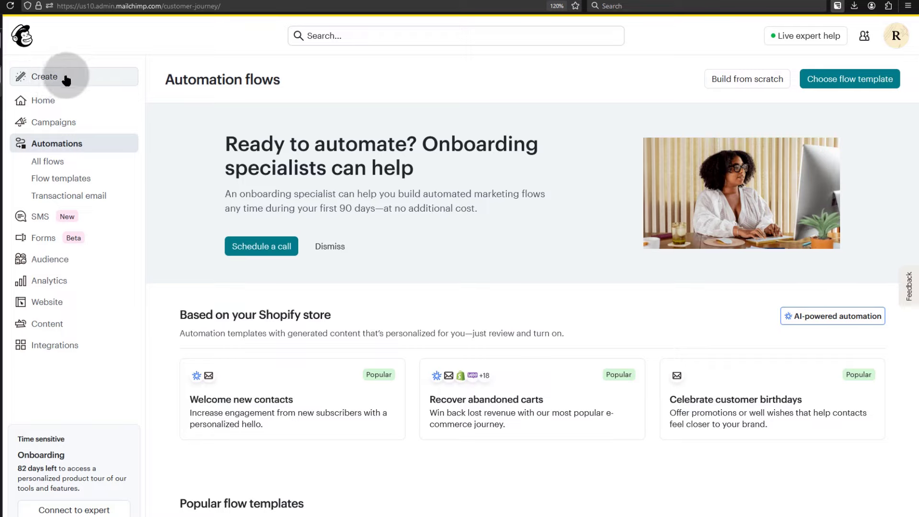
{"action": "left_click", "coordinate": [846, 79]}
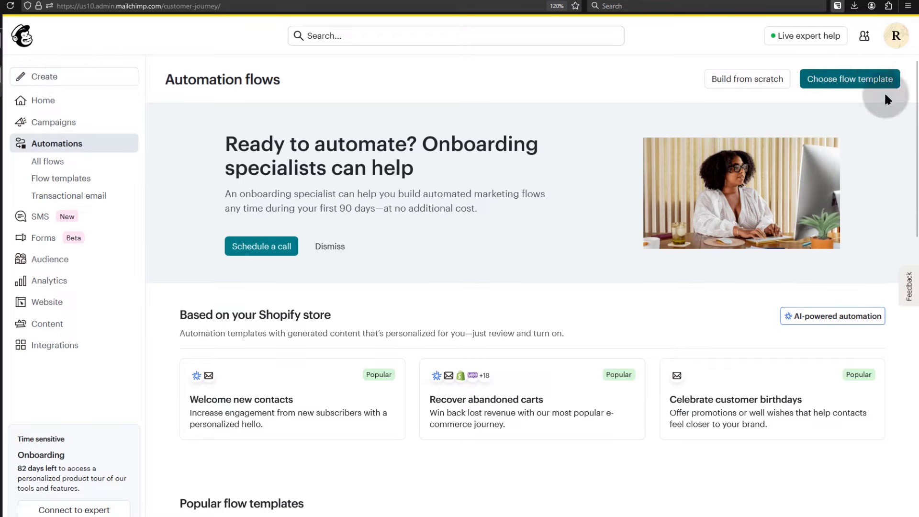
{"action": "left_click", "coordinate": [847, 80]}
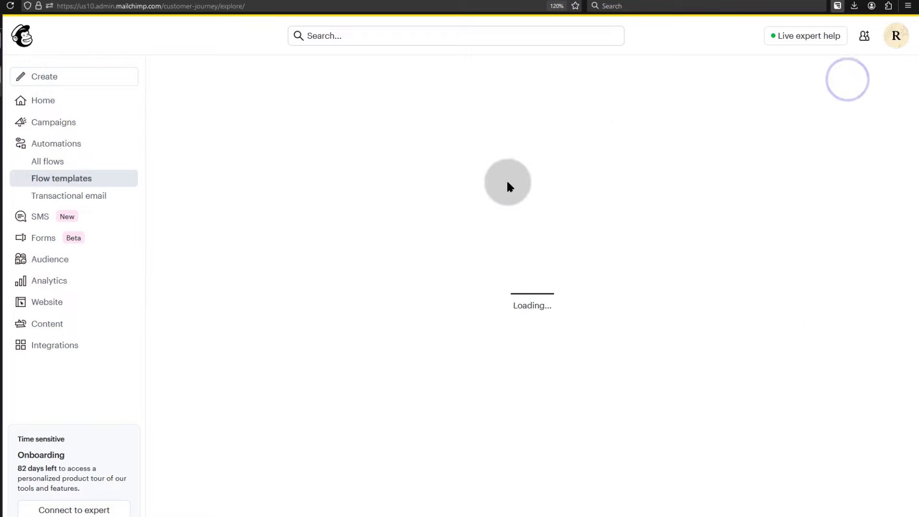
- Generate a flow from the Welcome new contacts template and turn it on
{"action": "scroll", "coordinate": [433, 169], "scroll_direction": "down", "scroll_amount": 7}
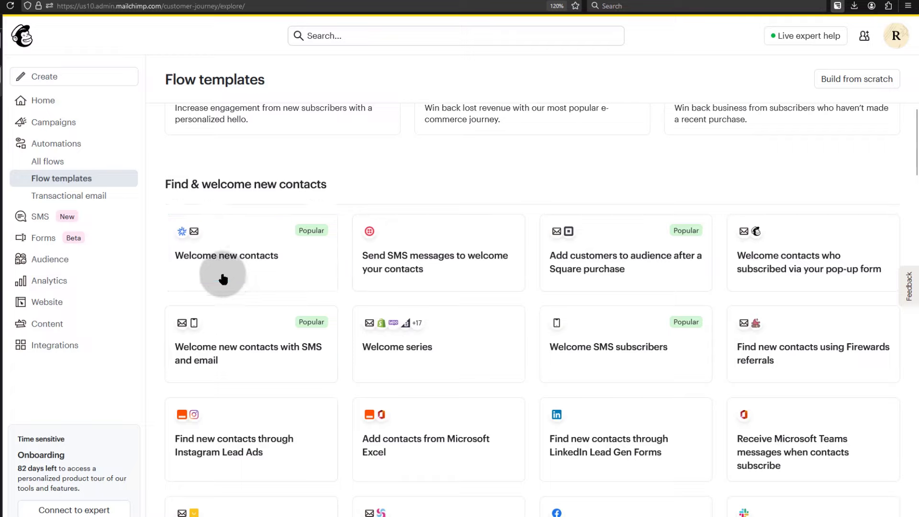
{"action": "left_click", "coordinate": [238, 253]}
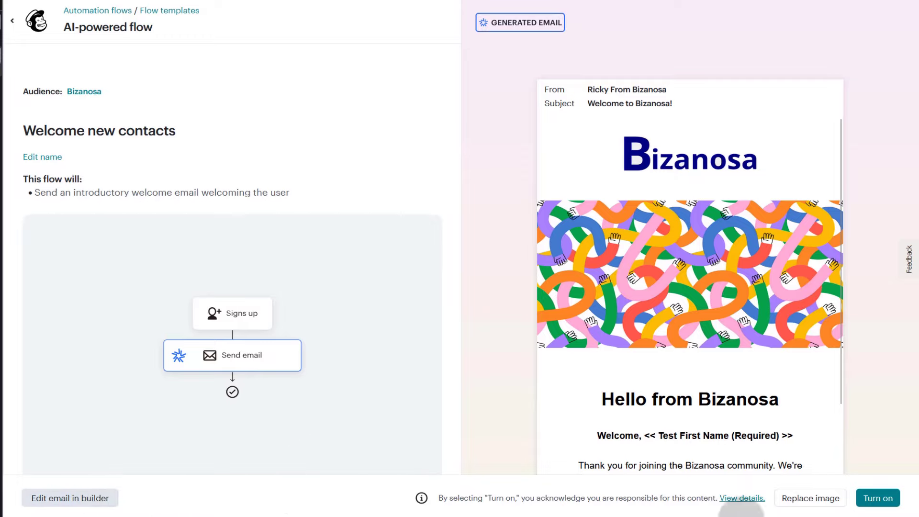
{"action": "left_click", "coordinate": [886, 499]}
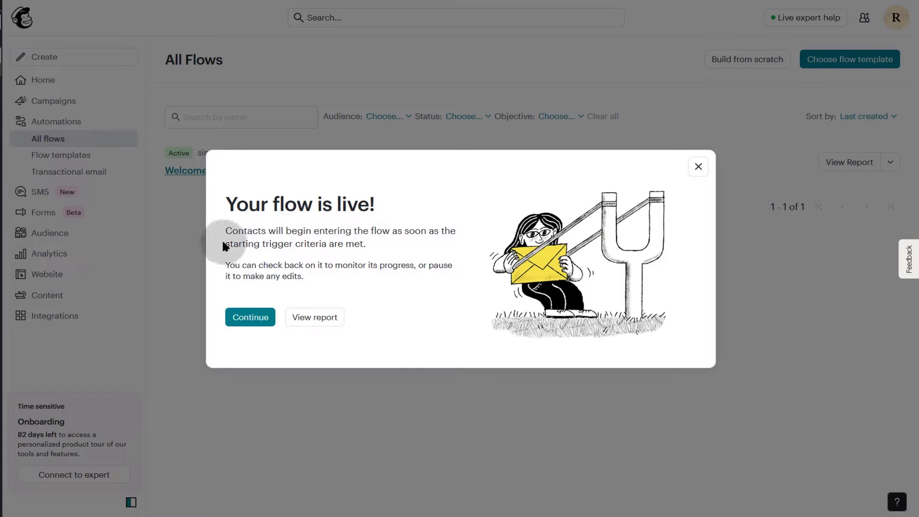
- Dismiss the flow-is-live message and pause the Welcome new contacts flow
{"action": "left_click_drag", "start_coordinate": [223, 243], "coordinate": [366, 241]}
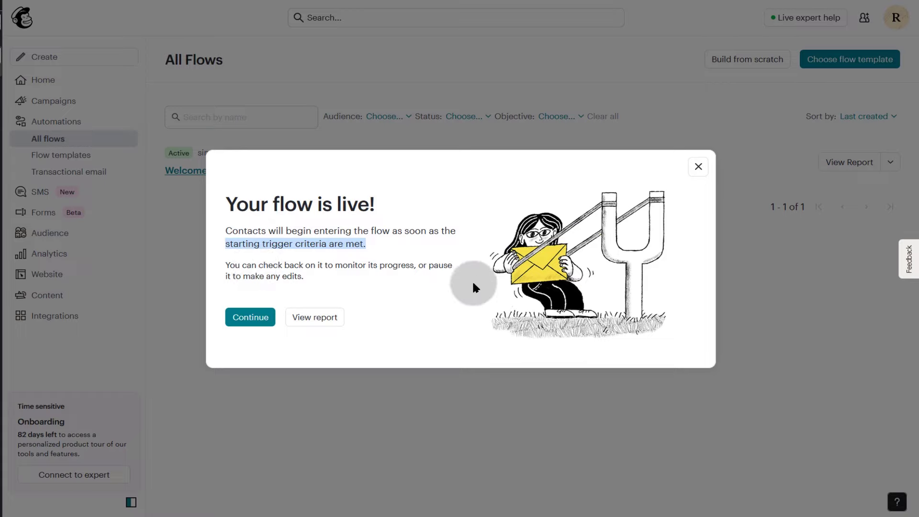
{"action": "left_click", "coordinate": [249, 319]}
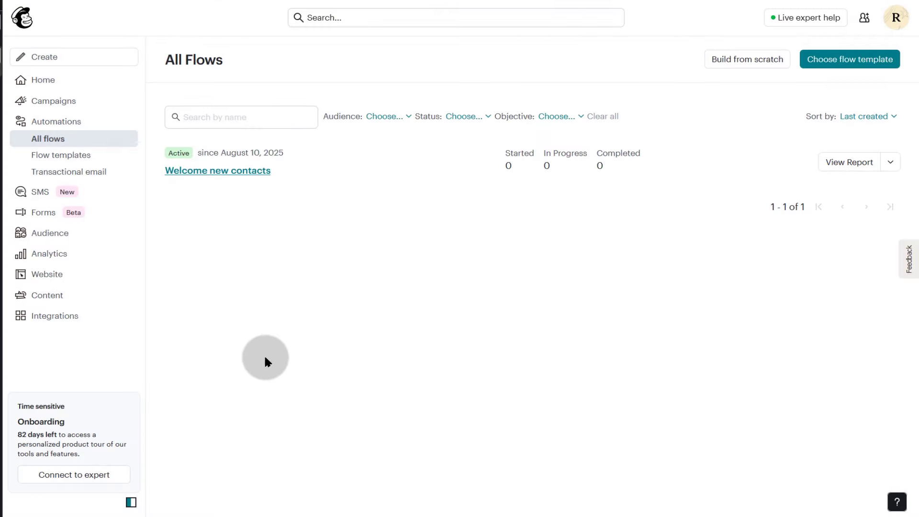
{"action": "left_click", "coordinate": [892, 162]}
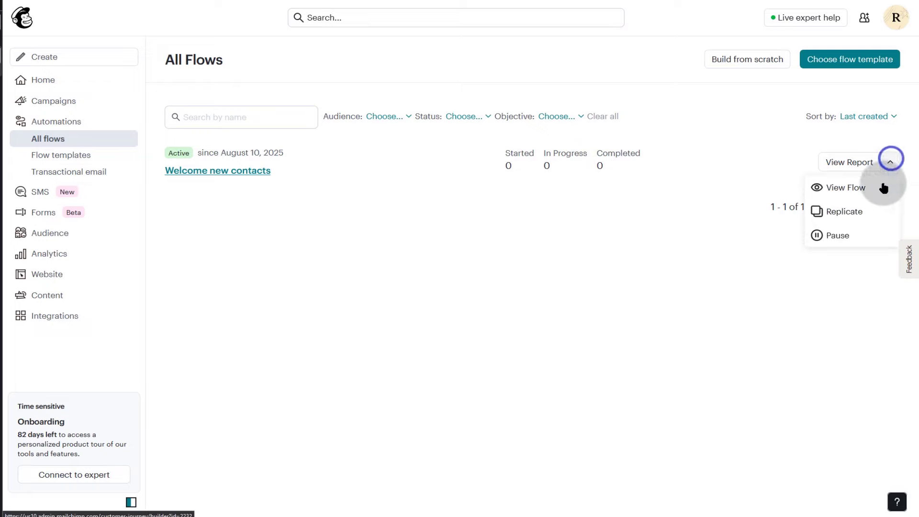
{"action": "left_click", "coordinate": [842, 237]}
{"action": "left_click", "coordinate": [620, 327]}
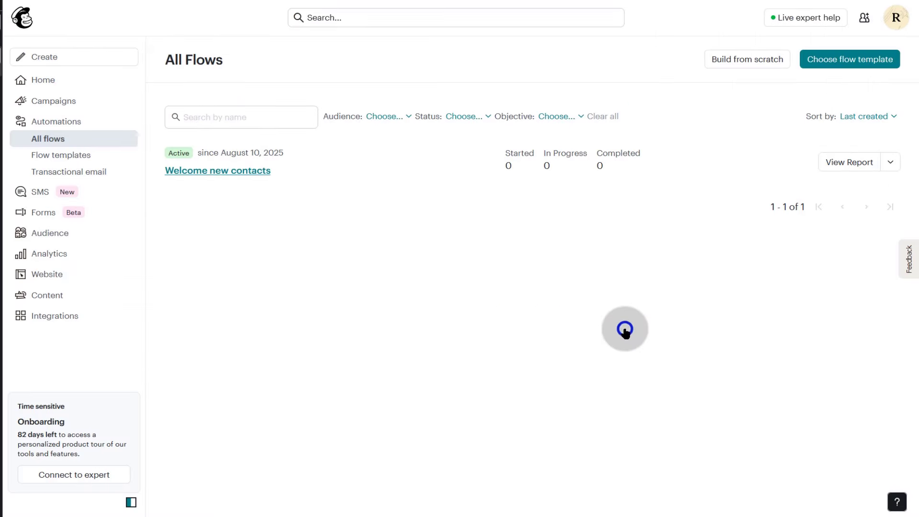
- Delete the paused Welcome new contacts flow
{"action": "left_click", "coordinate": [891, 163]}
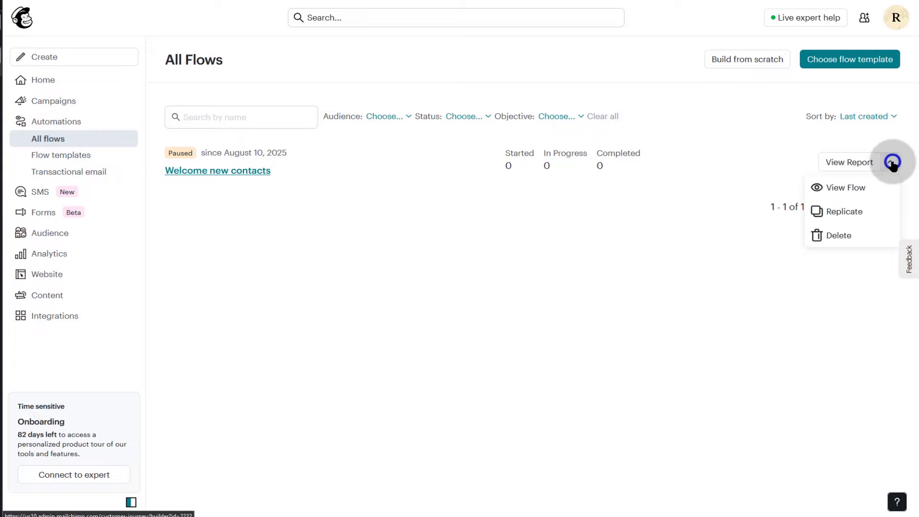
{"action": "left_click", "coordinate": [834, 236]}
{"action": "left_click", "coordinate": [621, 315]}
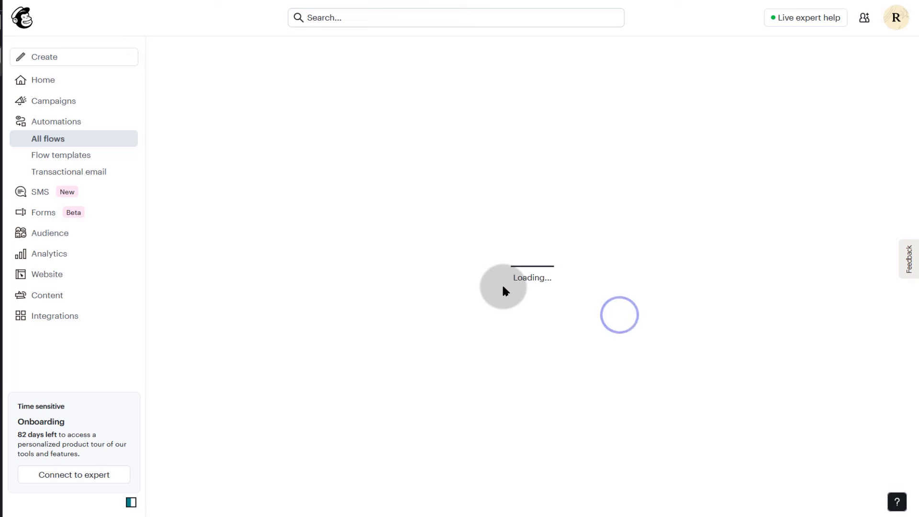
- Start a new Welcome new contacts flow and review its yellow WELCOME banner email preview
{"action": "left_click", "coordinate": [849, 57]}
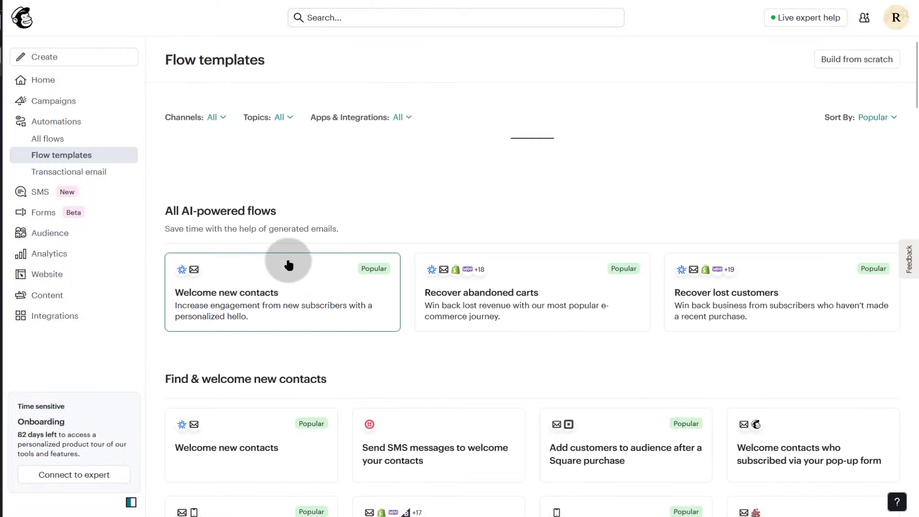
{"action": "scroll", "coordinate": [324, 303], "scroll_direction": "down", "scroll_amount": 2}
{"action": "scroll", "coordinate": [288, 297], "scroll_direction": "down", "scroll_amount": 5}
{"action": "scroll", "coordinate": [263, 290], "scroll_direction": "down", "scroll_amount": 3}
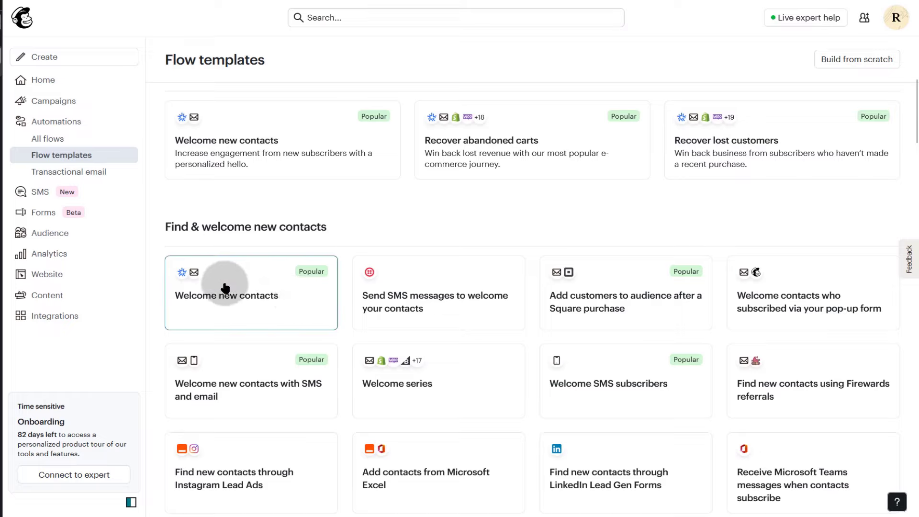
{"action": "left_click", "coordinate": [242, 291]}
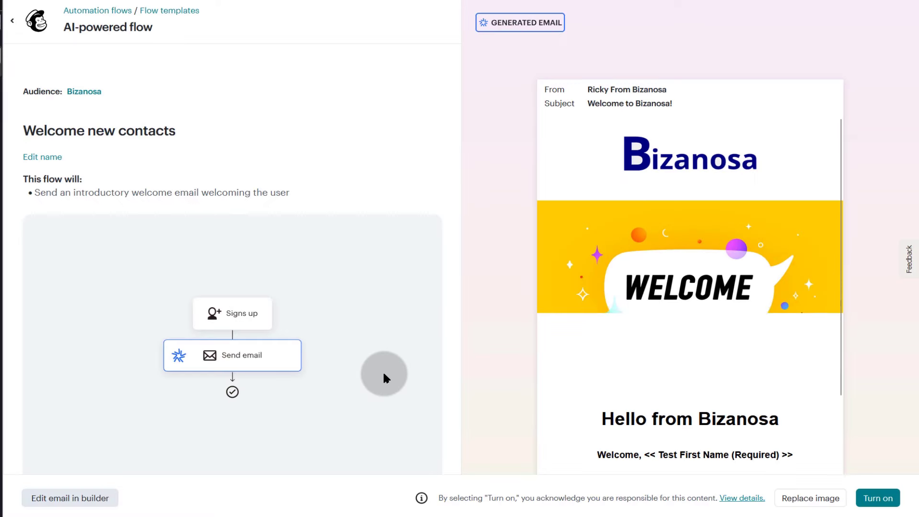
{"action": "scroll", "coordinate": [677, 331], "scroll_direction": "down", "scroll_amount": 4}
{"action": "scroll", "coordinate": [677, 332], "scroll_direction": "down", "scroll_amount": 1}
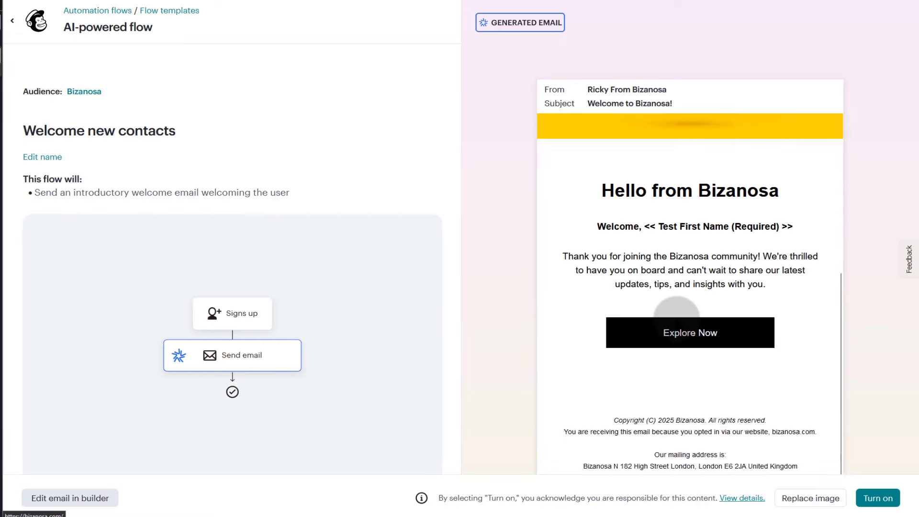
{"action": "scroll", "coordinate": [615, 311], "scroll_direction": "up", "scroll_amount": 5}
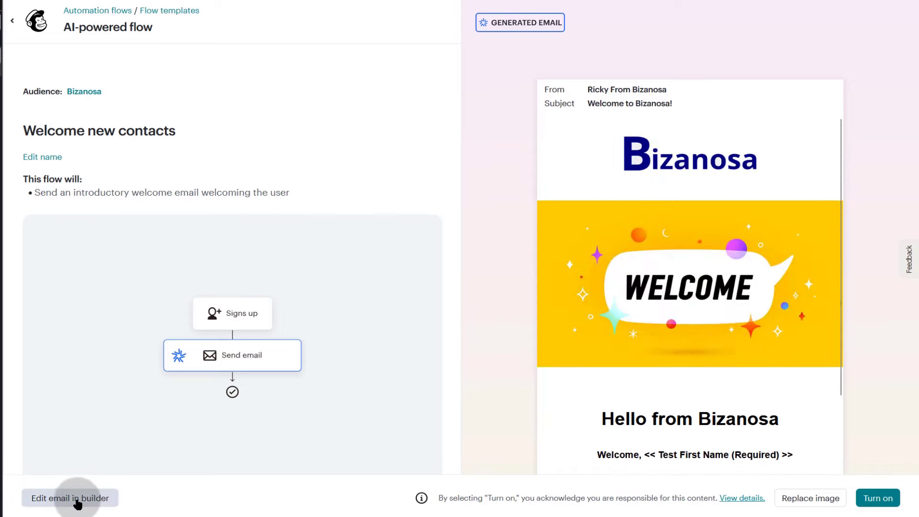
{"action": "scroll", "coordinate": [723, 367], "scroll_direction": "down", "scroll_amount": 5}
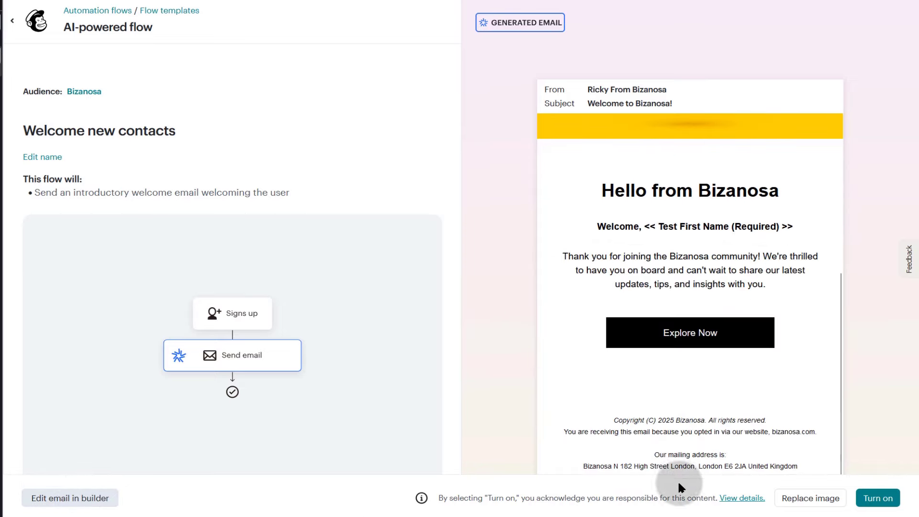
{"action": "scroll", "coordinate": [756, 431], "scroll_direction": "up", "scroll_amount": 3}
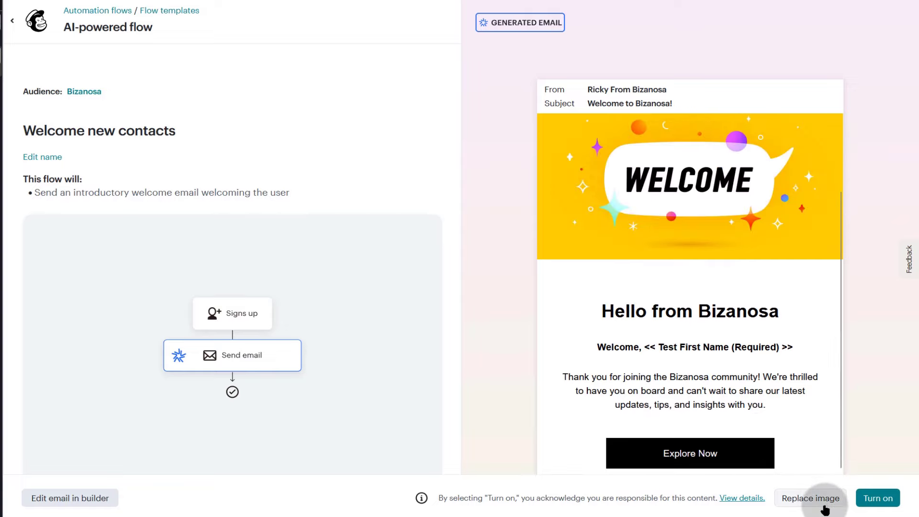
- Replace the email's header image with the Bizanosa logo
{"action": "left_click", "coordinate": [811, 498]}
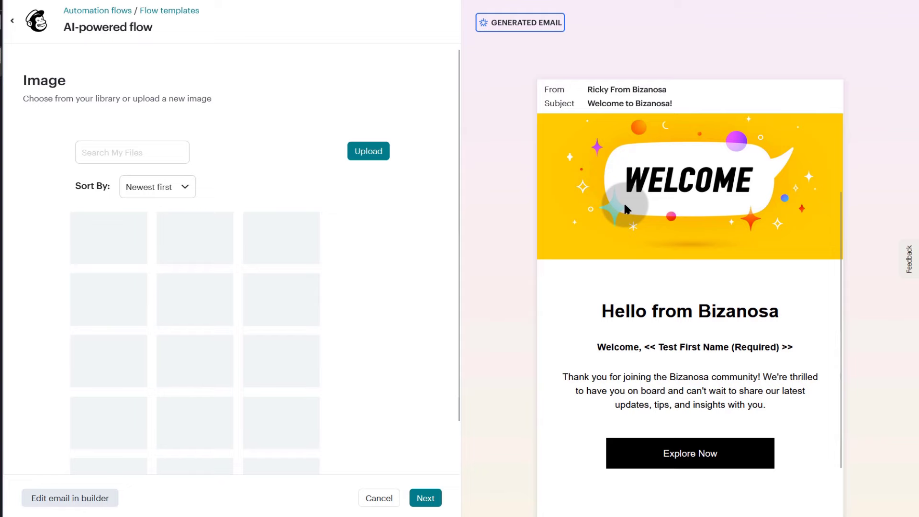
{"action": "left_click", "coordinate": [102, 242]}
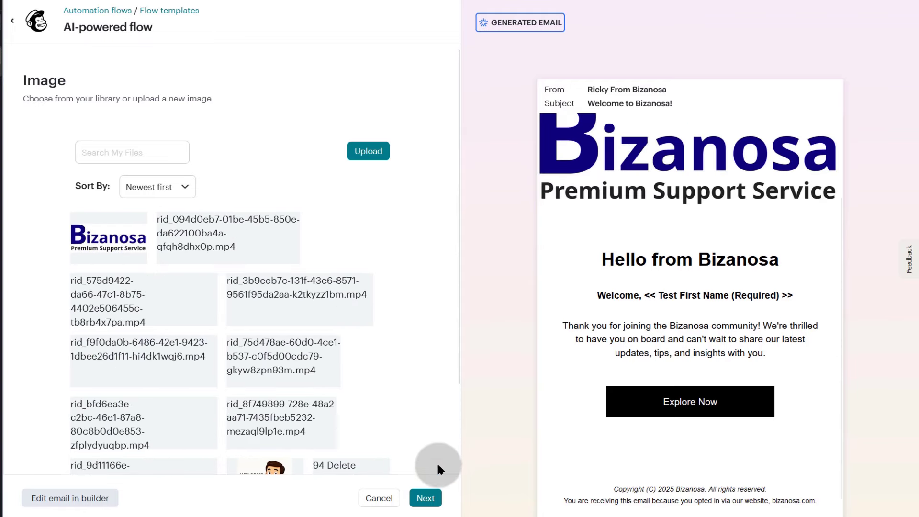
{"action": "left_click", "coordinate": [429, 500]}
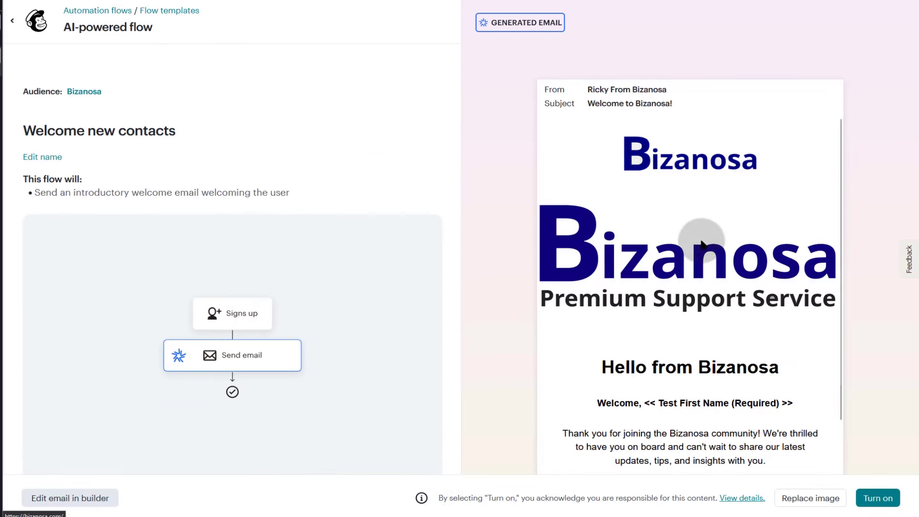
{"action": "scroll", "coordinate": [642, 249], "scroll_direction": "down", "scroll_amount": 4}
{"action": "scroll", "coordinate": [669, 260], "scroll_direction": "up", "scroll_amount": 4}
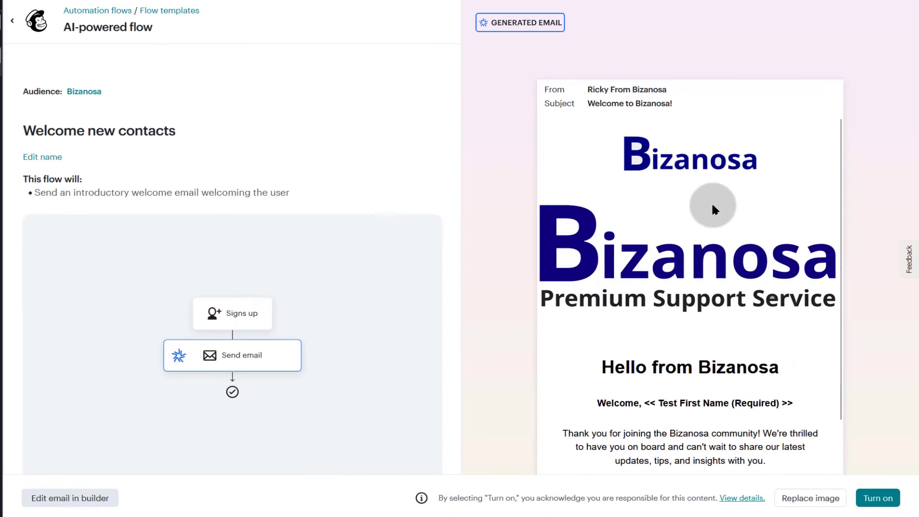
- Swap the header image for the cartoon businessman WELCOME picture
{"action": "left_click", "coordinate": [812, 498]}
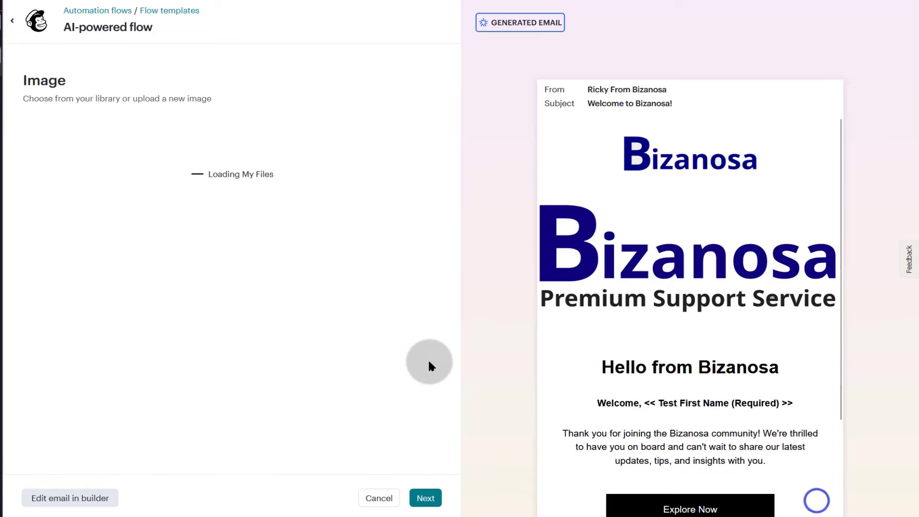
{"action": "scroll", "coordinate": [317, 283], "scroll_direction": "down", "scroll_amount": 3}
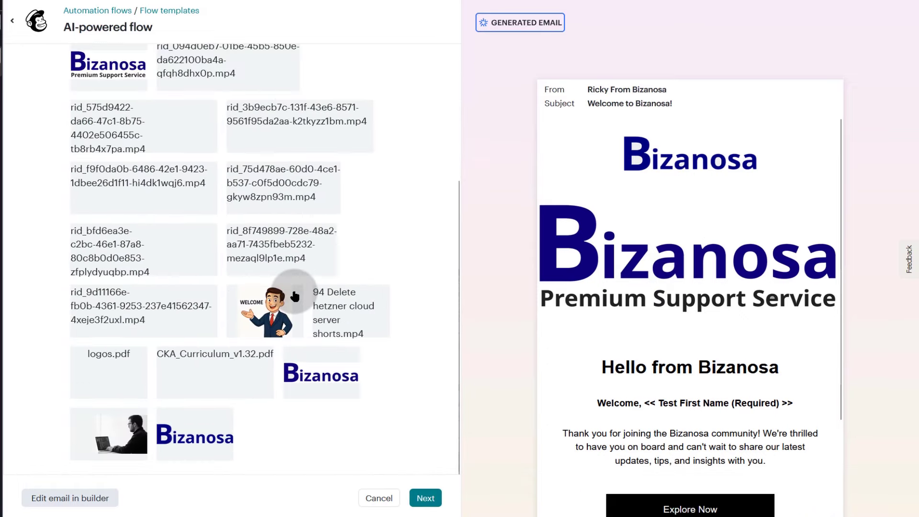
{"action": "left_click", "coordinate": [246, 303]}
{"action": "left_click", "coordinate": [428, 501]}
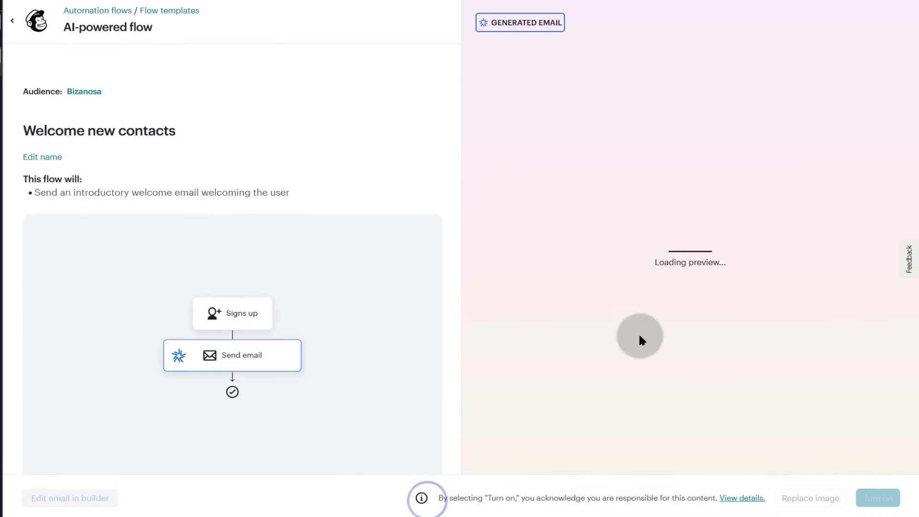
{"action": "scroll", "coordinate": [722, 267], "scroll_direction": "down", "scroll_amount": 5}
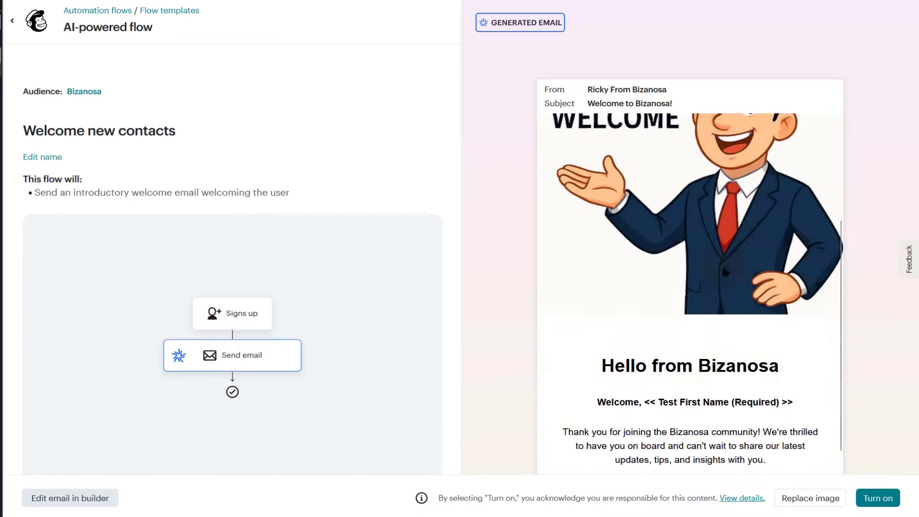
{"action": "scroll", "coordinate": [720, 268], "scroll_direction": "up", "scroll_amount": 5}
{"action": "scroll", "coordinate": [722, 271], "scroll_direction": "down", "scroll_amount": 5}
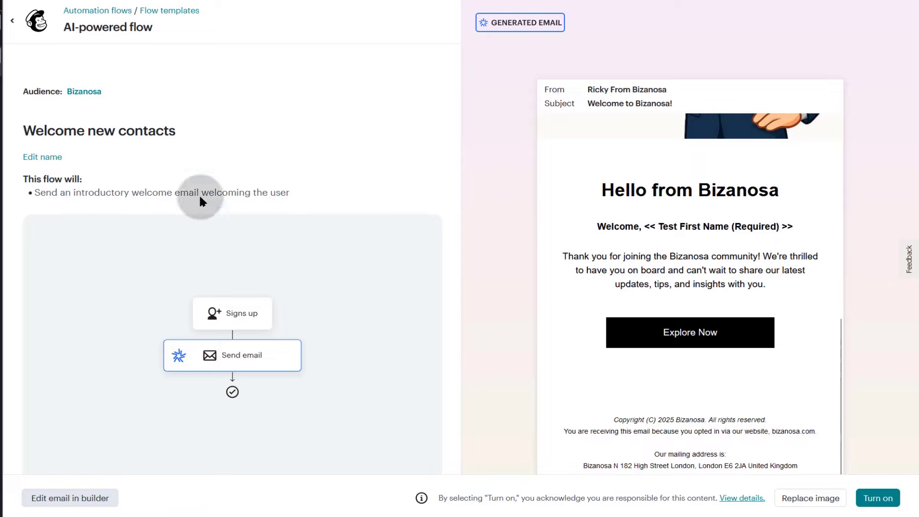
- Open the welcome email in the flow builder and review the sender name and email without changes
{"action": "left_click", "coordinate": [67, 499]}
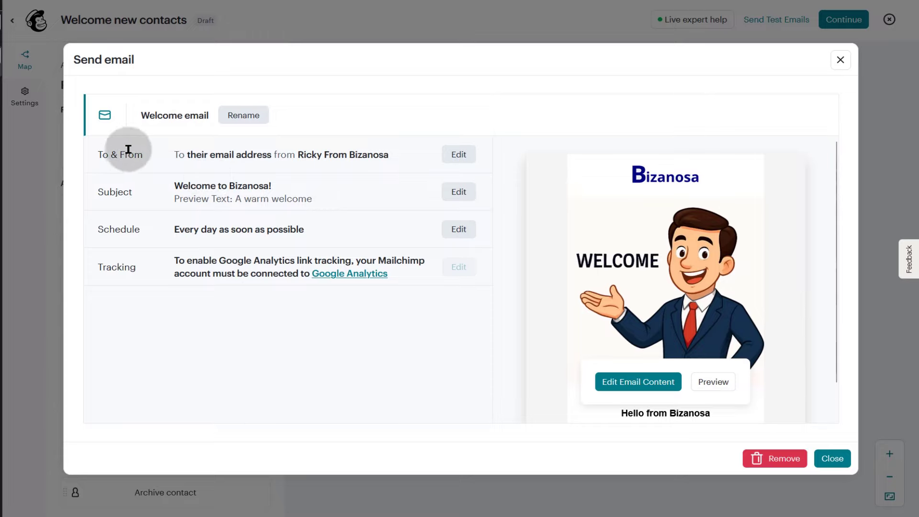
{"action": "left_click", "coordinate": [467, 157]}
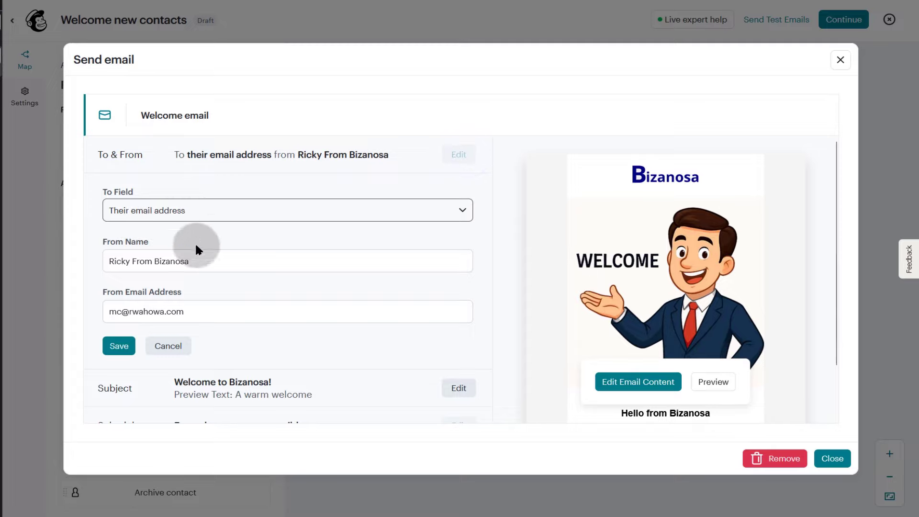
{"action": "left_click", "coordinate": [206, 270]}
{"action": "left_click", "coordinate": [140, 314]}
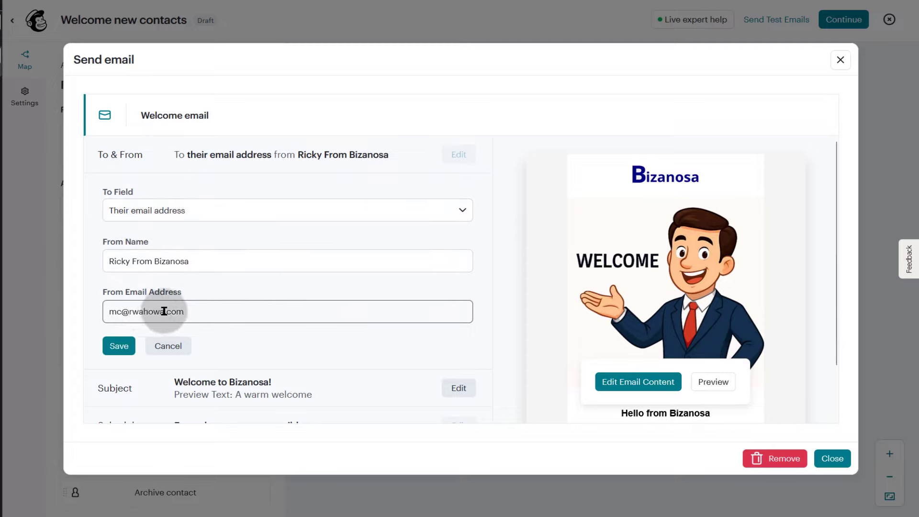
{"action": "left_click", "coordinate": [201, 314]}
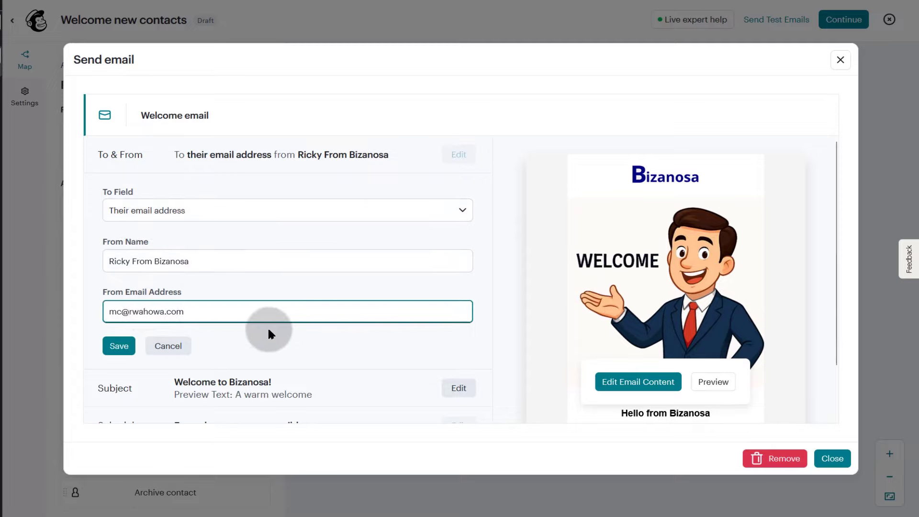
{"action": "scroll", "coordinate": [254, 311], "scroll_direction": "down", "scroll_amount": 1}
{"action": "left_click", "coordinate": [169, 286]}
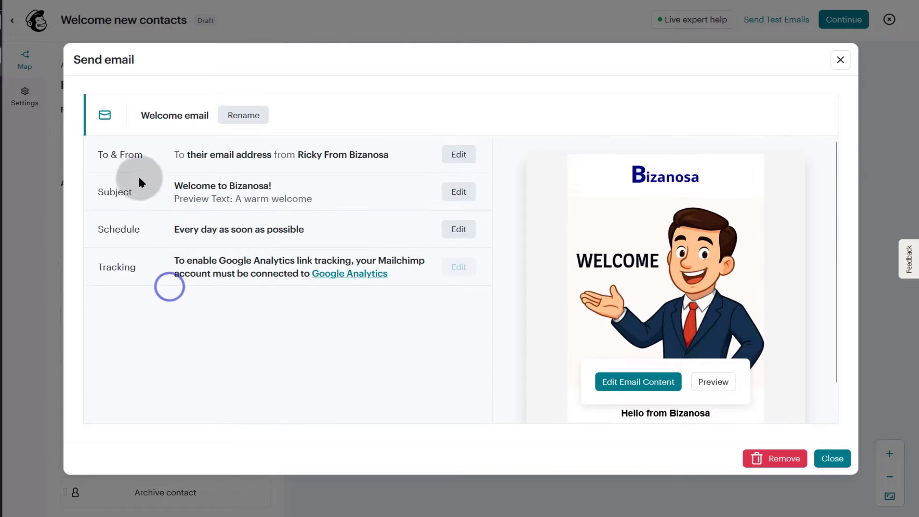
- Review the subject 'Welcome to Bizanosa!' and preview text, discarding any edits
{"action": "left_click", "coordinate": [460, 190]}
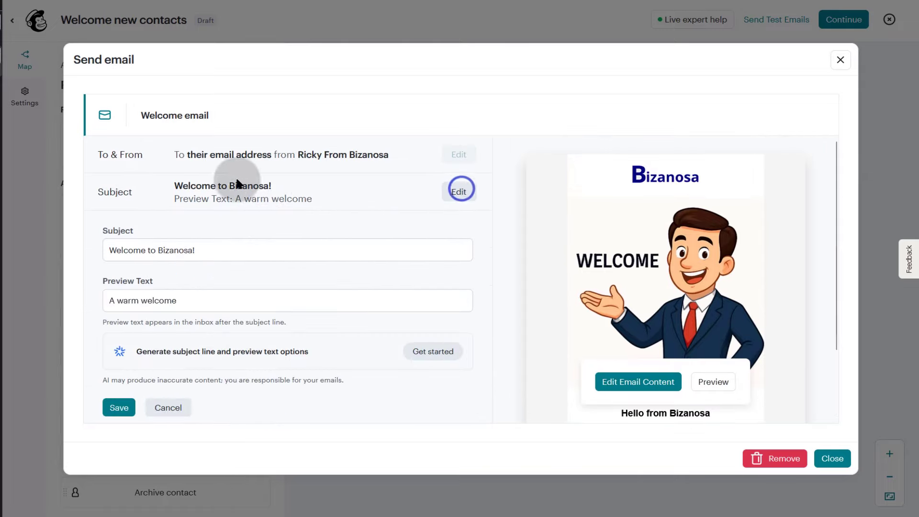
{"action": "left_click", "coordinate": [172, 247]}
{"action": "left_click", "coordinate": [220, 247]}
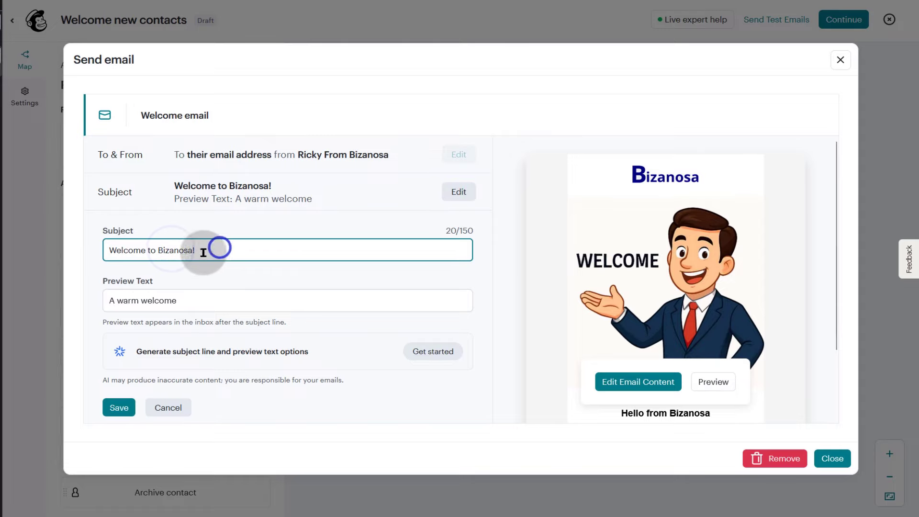
{"action": "scroll", "coordinate": [375, 297], "scroll_direction": "down", "scroll_amount": 2}
{"action": "left_click", "coordinate": [169, 327]}
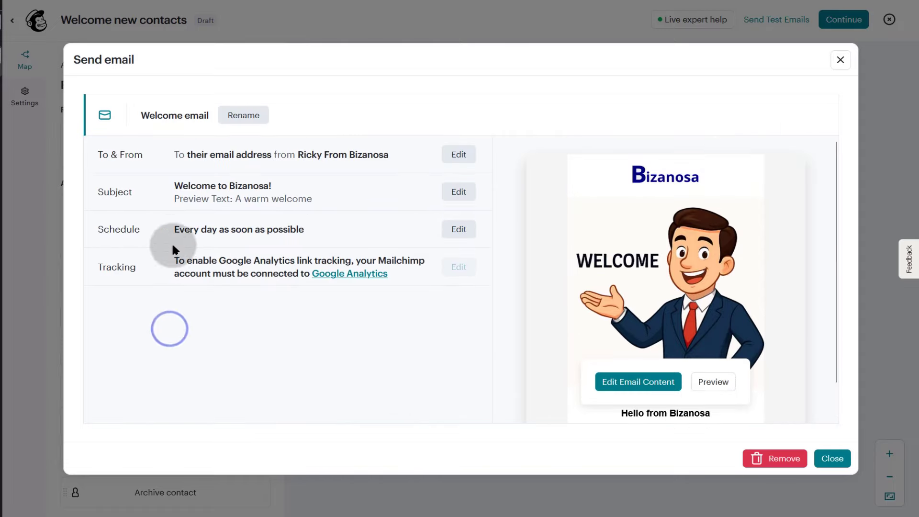
- Inspect the sending days and time-of-day schedule, keeping every day as soon as possible
{"action": "left_click", "coordinate": [459, 229]}
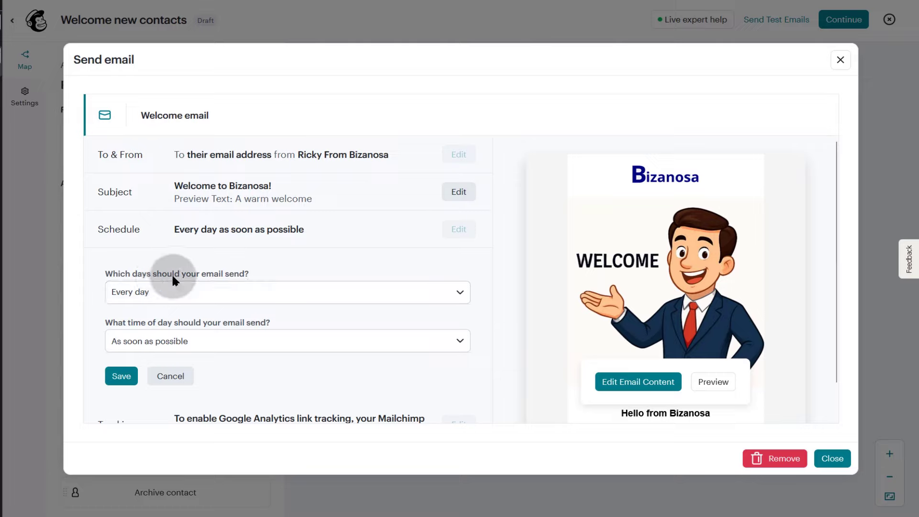
{"action": "left_click", "coordinate": [188, 292]}
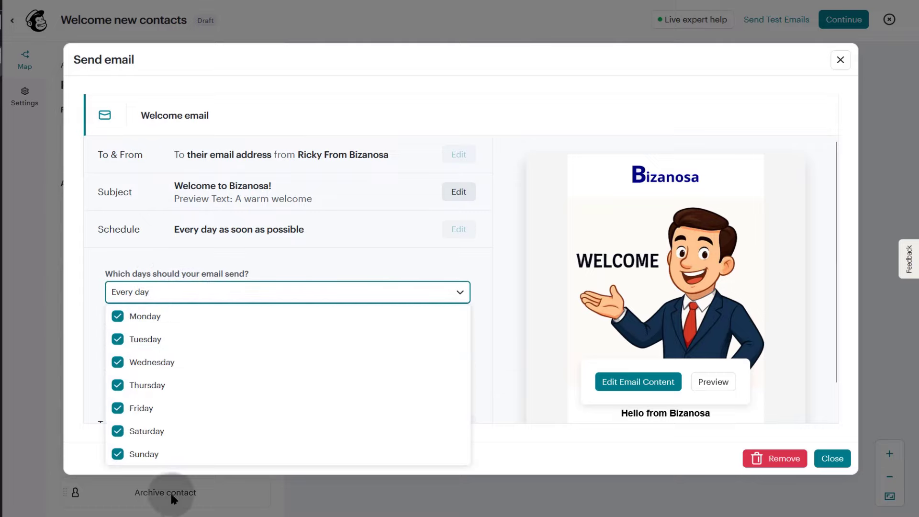
{"action": "left_click", "coordinate": [321, 261]}
{"action": "scroll", "coordinate": [335, 288], "scroll_direction": "down", "scroll_amount": 1}
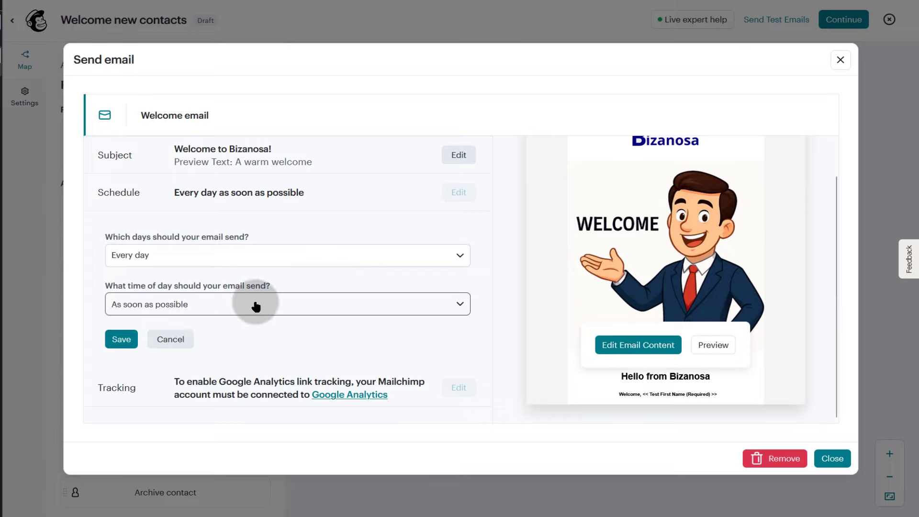
{"action": "left_click", "coordinate": [257, 306]}
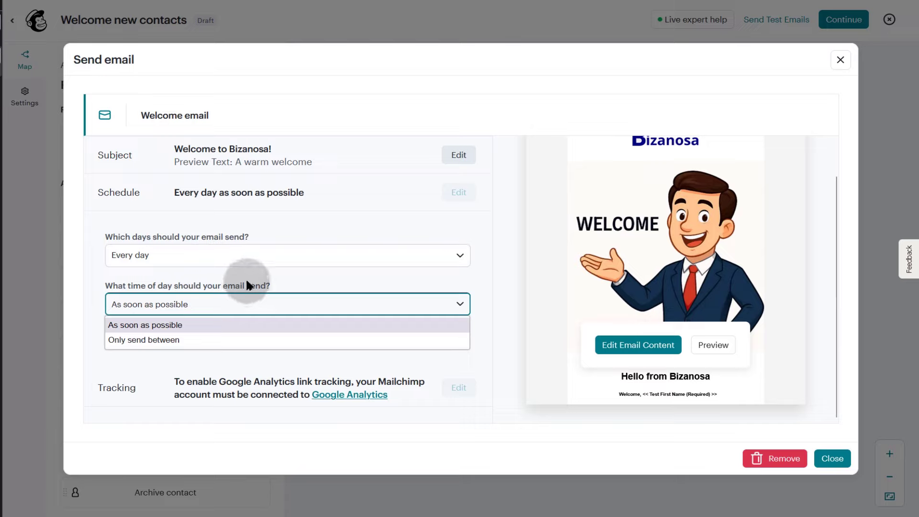
{"action": "left_click", "coordinate": [294, 274]}
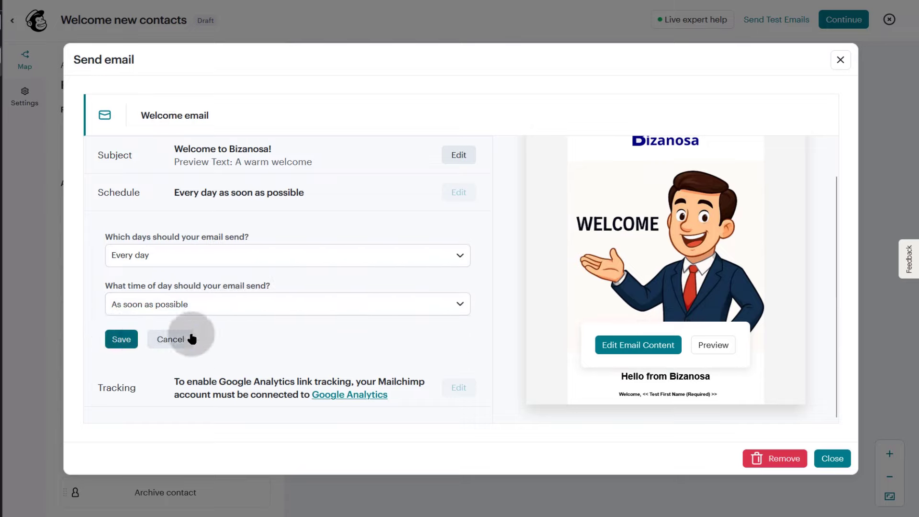
{"action": "left_click", "coordinate": [211, 305]}
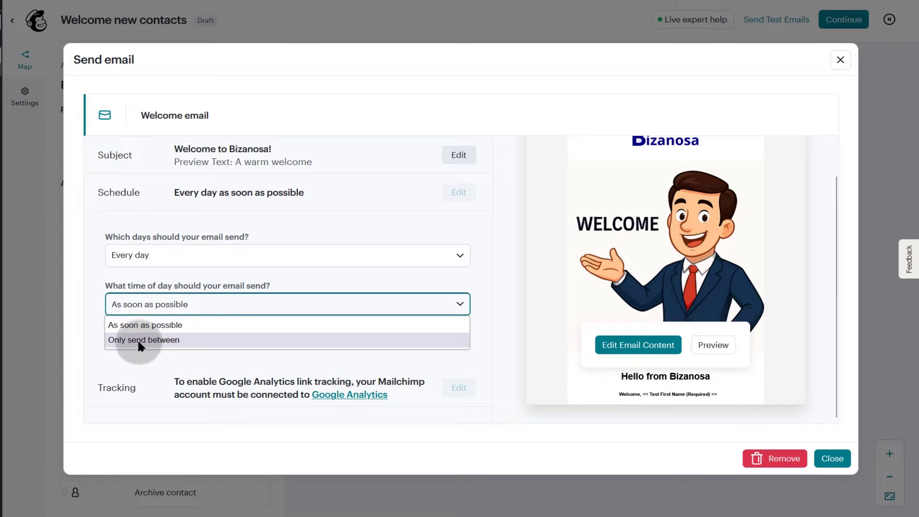
{"action": "left_click", "coordinate": [169, 362]}
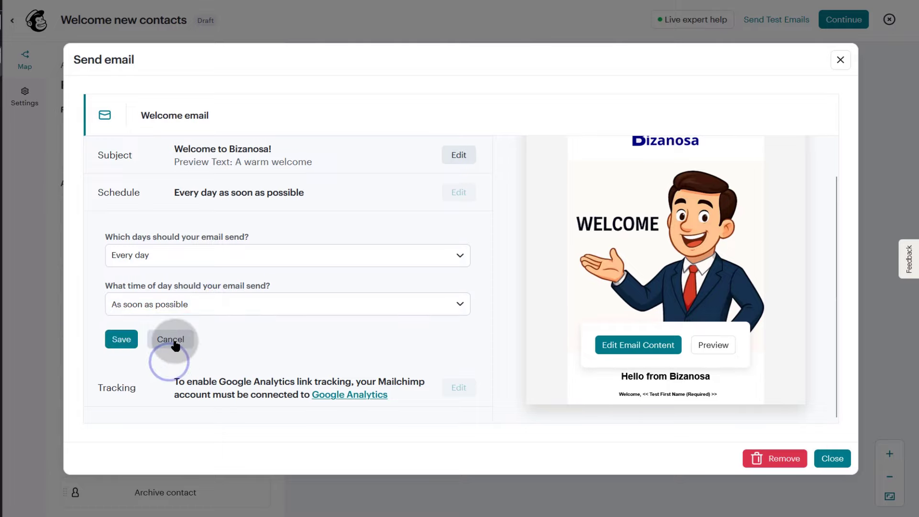
{"action": "left_click", "coordinate": [174, 342]}
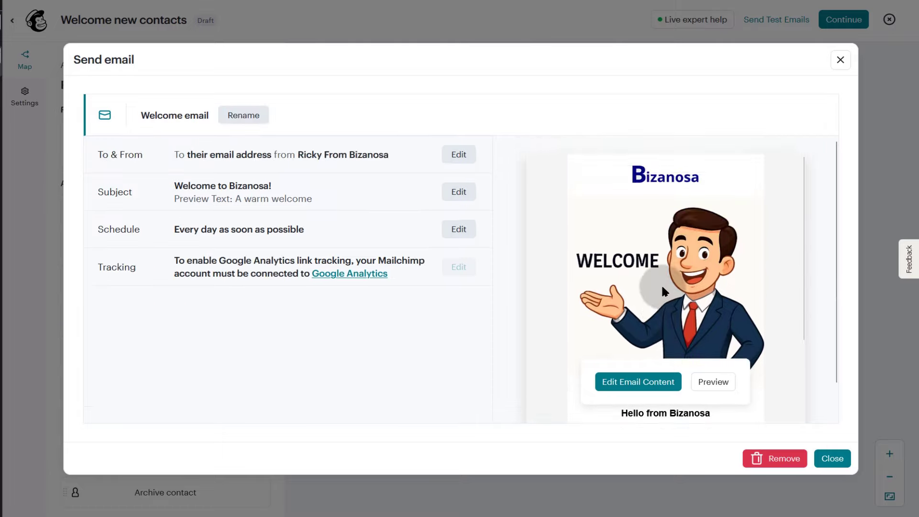
{"action": "scroll", "coordinate": [328, 208], "scroll_direction": "down", "scroll_amount": 1}
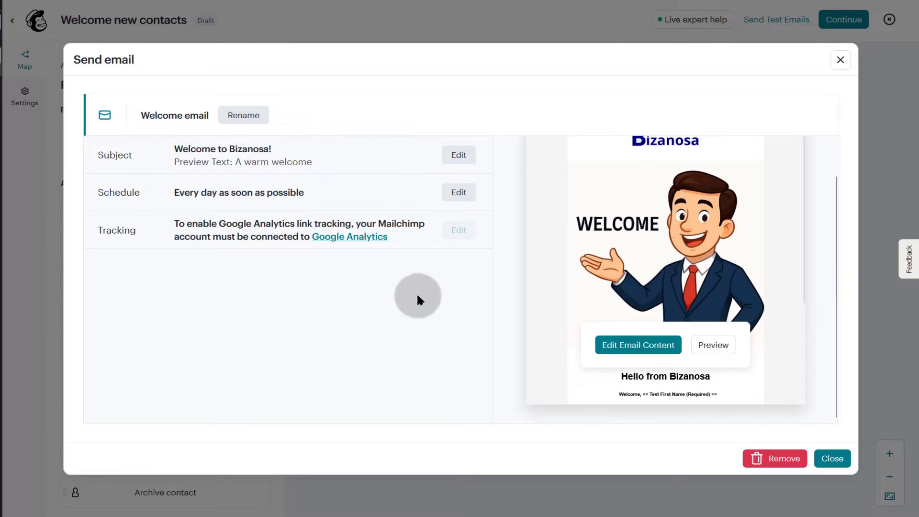
- Close the Welcome email settings and open the Contact signs up to Bizanosa trigger panel
{"action": "left_click", "coordinate": [845, 460]}
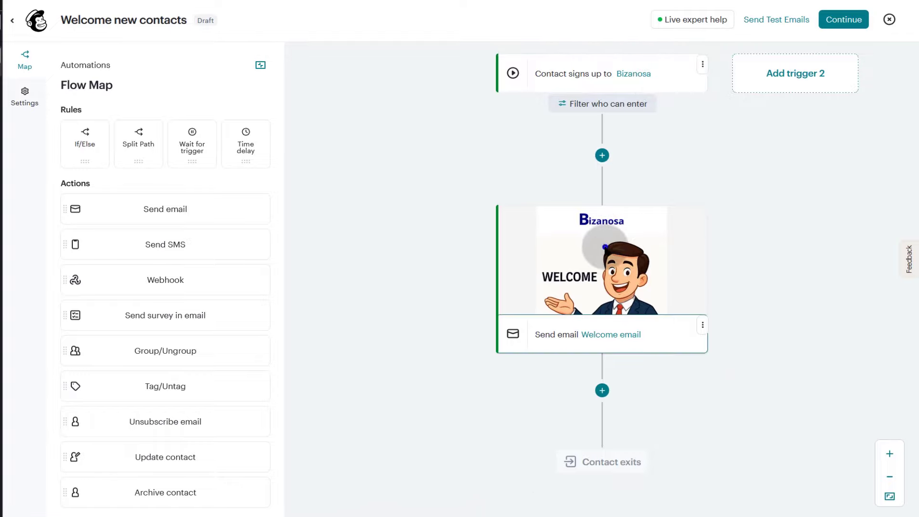
{"action": "left_click", "coordinate": [617, 340]}
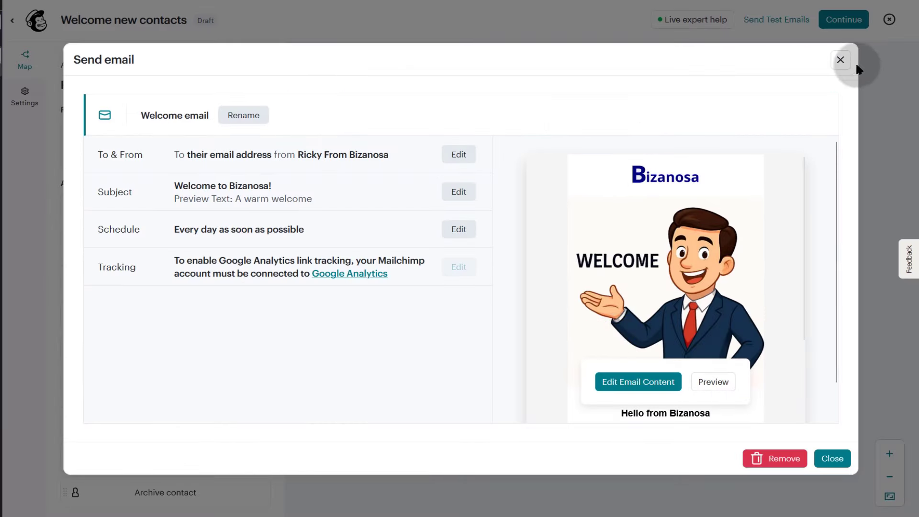
{"action": "left_click", "coordinate": [841, 60]}
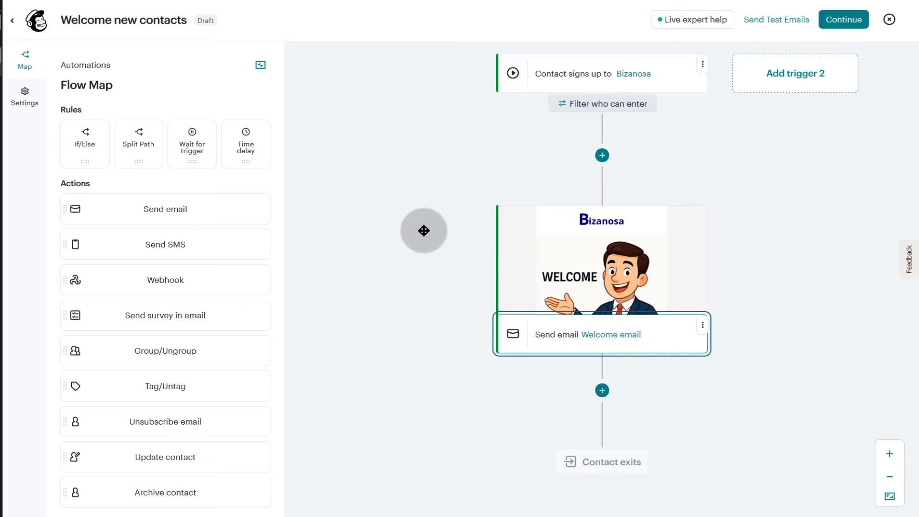
{"action": "scroll", "coordinate": [424, 230], "scroll_direction": "up", "scroll_amount": 3}
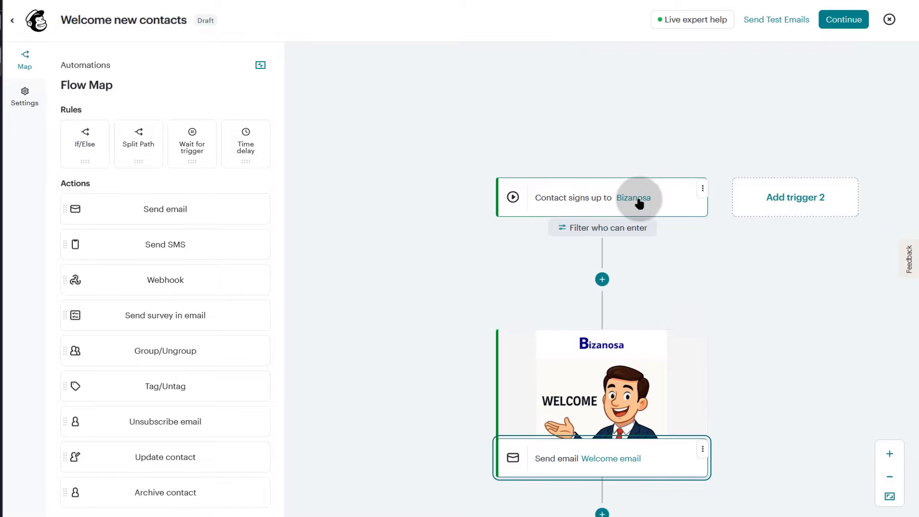
{"action": "left_click", "coordinate": [676, 203]}
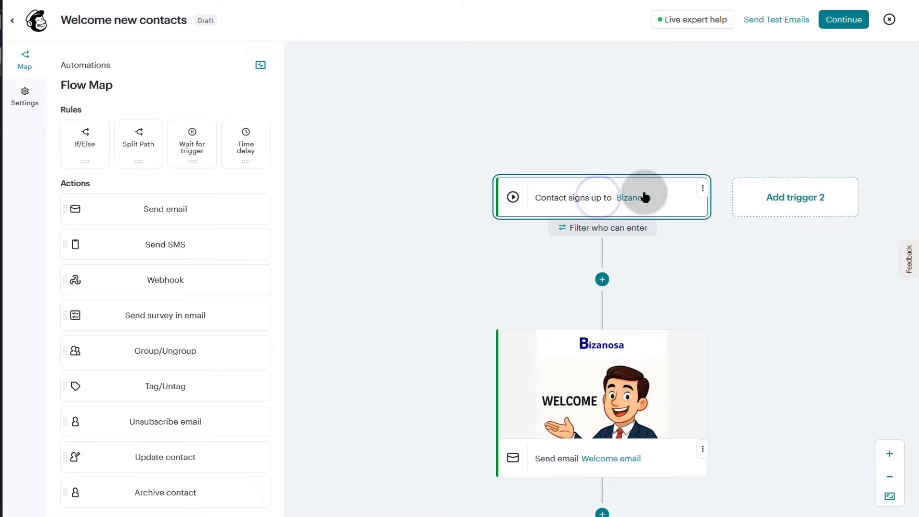
{"action": "left_click", "coordinate": [639, 198]}
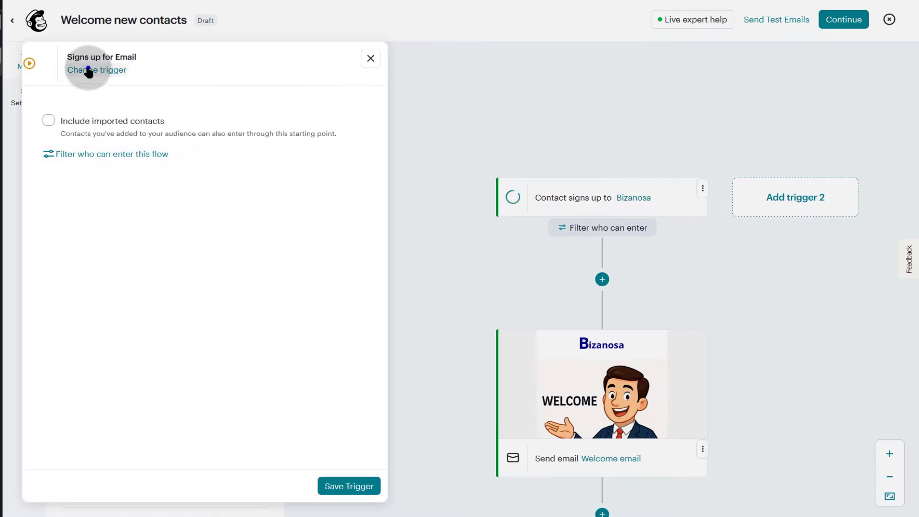
{"action": "left_click", "coordinate": [89, 71]}
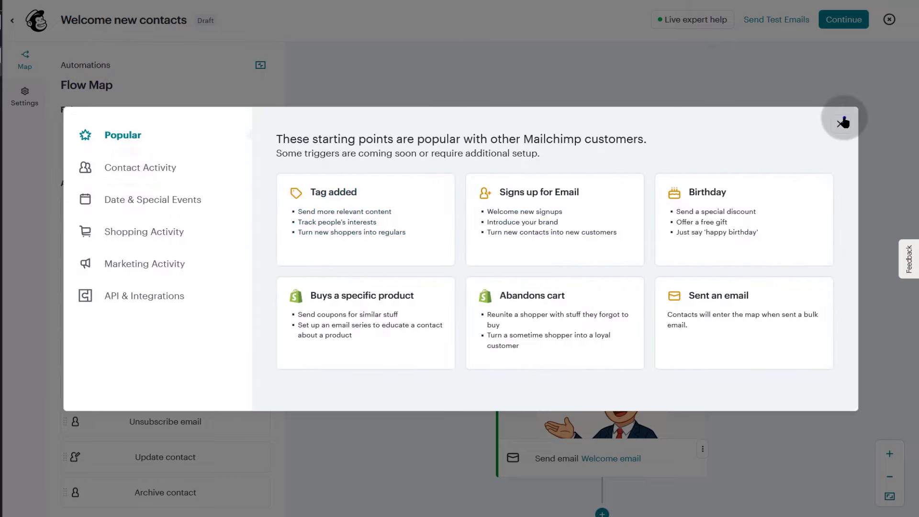
{"action": "left_click", "coordinate": [843, 123]}
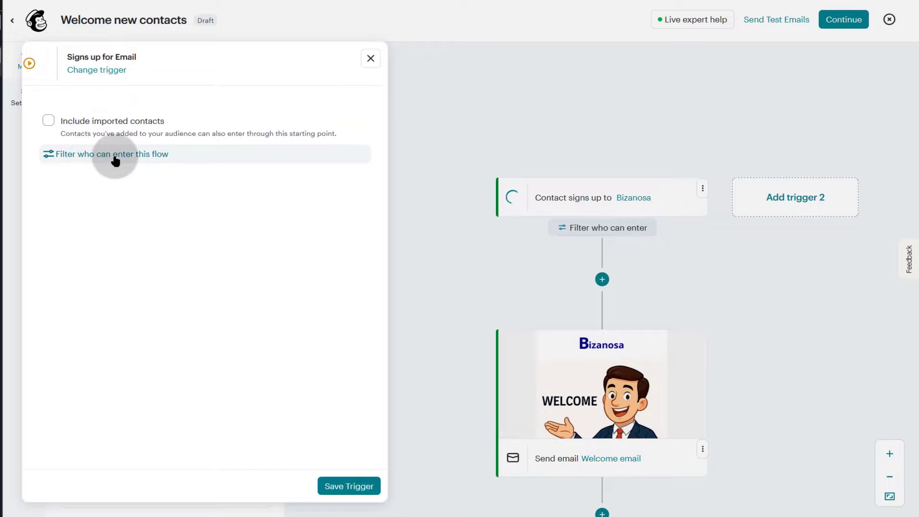
- Include imported contacts and filter trigger entry to contacts tagged 'import'
{"action": "left_click", "coordinate": [48, 121]}
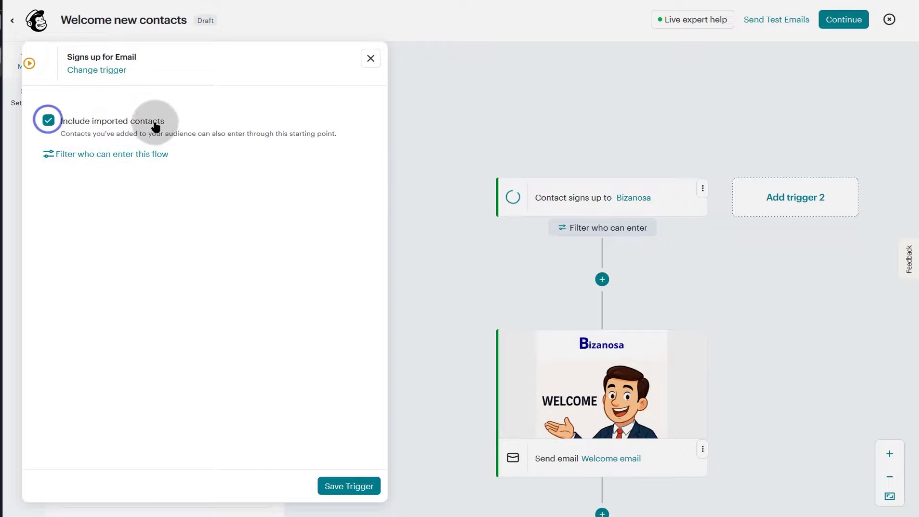
{"action": "left_click", "coordinate": [102, 158]}
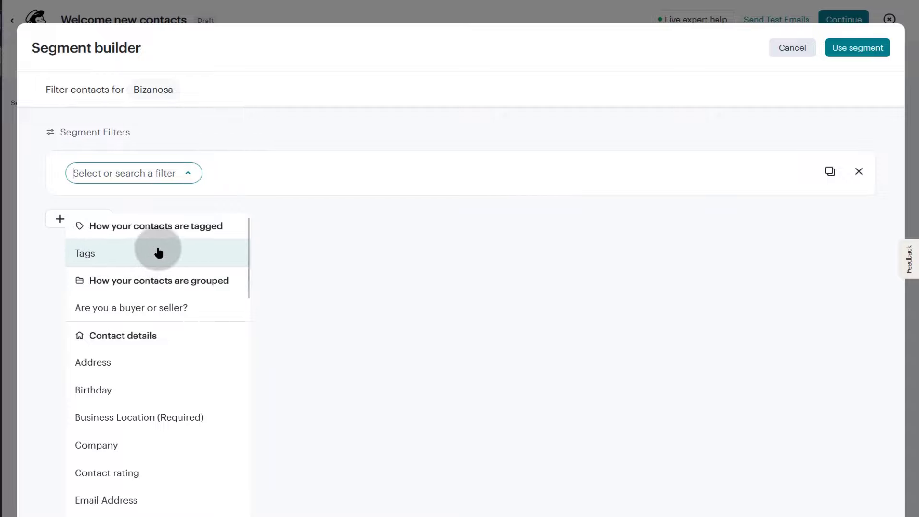
{"action": "left_click", "coordinate": [106, 258]}
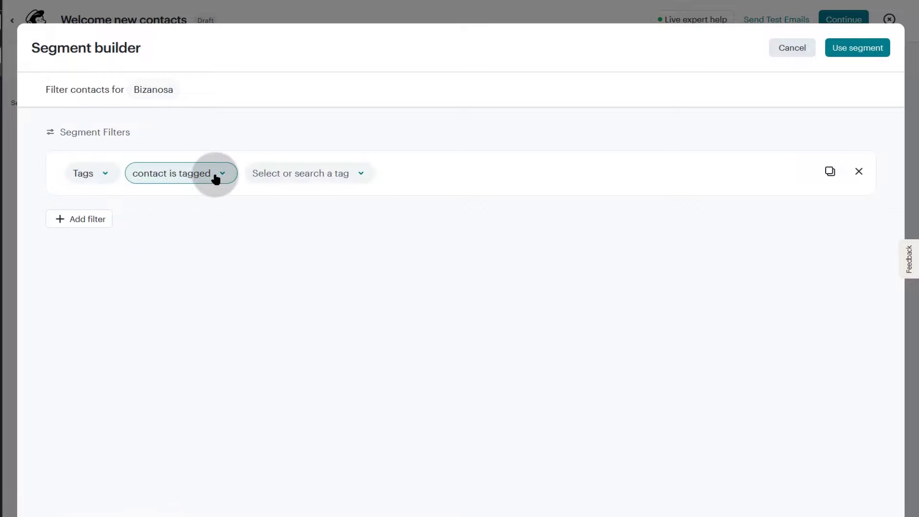
{"action": "left_click", "coordinate": [334, 173]}
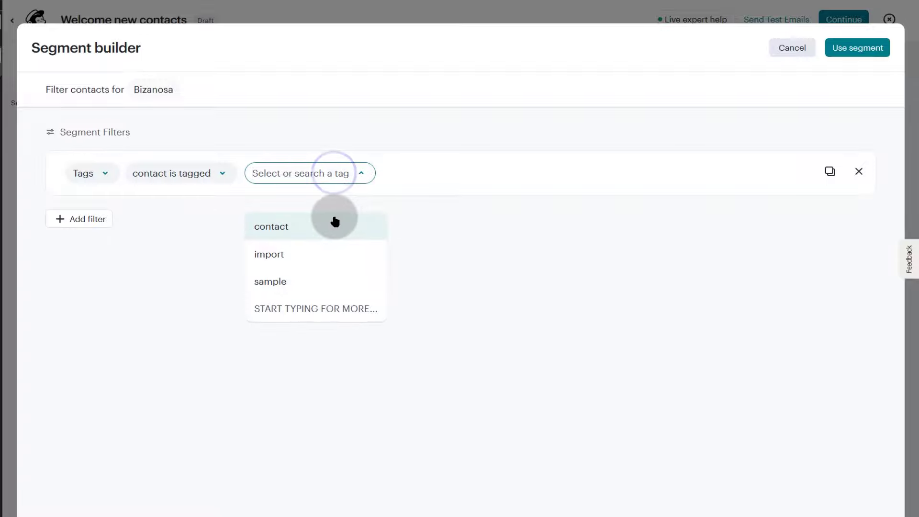
{"action": "left_click", "coordinate": [271, 254]}
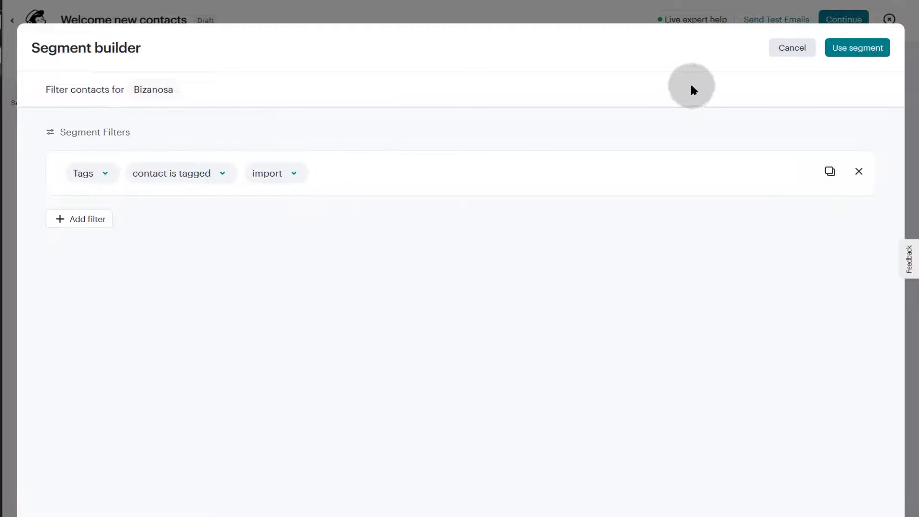
{"action": "left_click", "coordinate": [858, 50]}
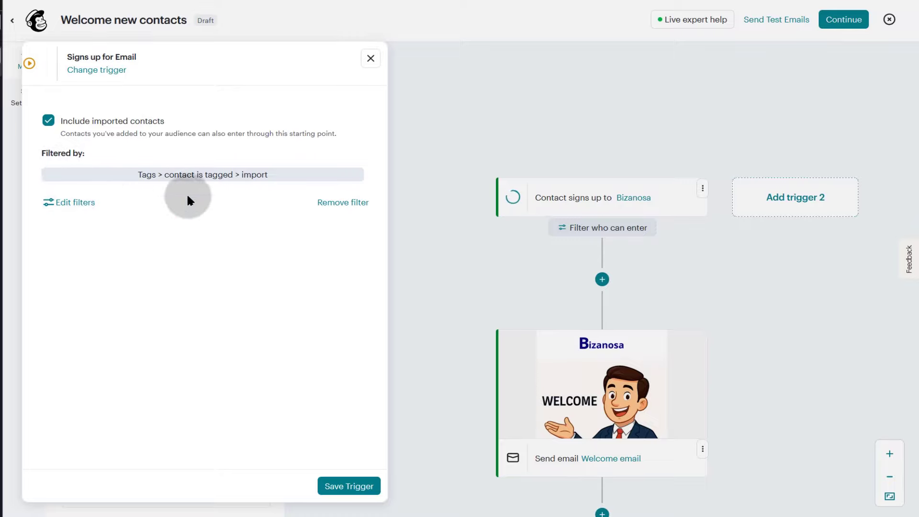
- Remove the 'import' tag filter and save the signup trigger
{"action": "left_click", "coordinate": [336, 202]}
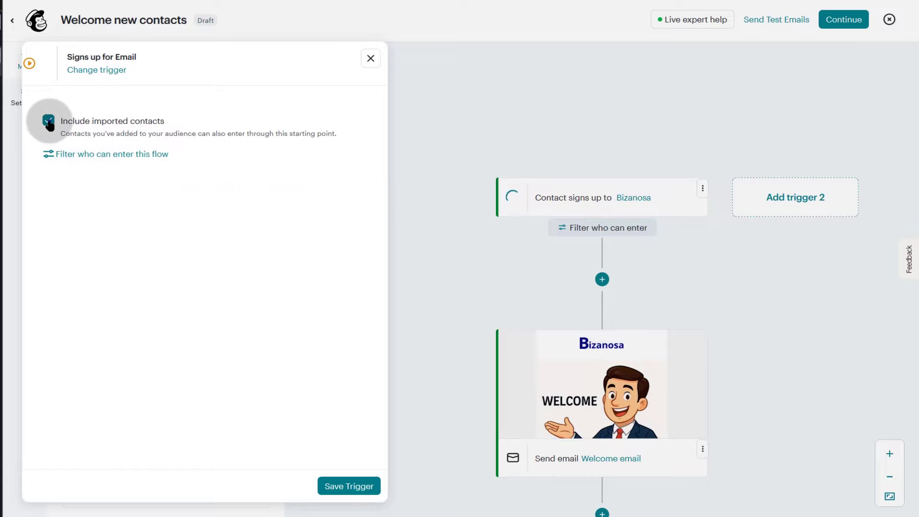
{"action": "left_click", "coordinate": [349, 486]}
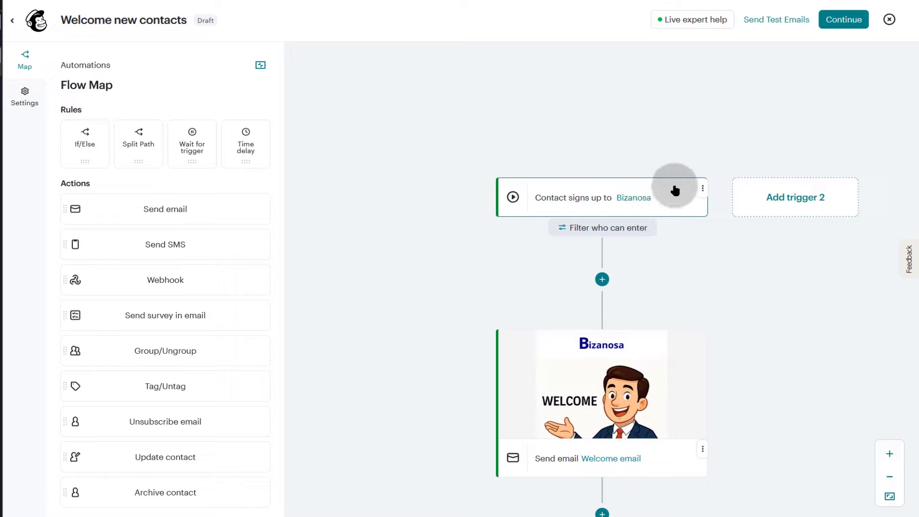
- Open the Welcome email step and launch its content in the email editor
{"action": "scroll", "coordinate": [522, 265], "scroll_direction": "down", "scroll_amount": 1}
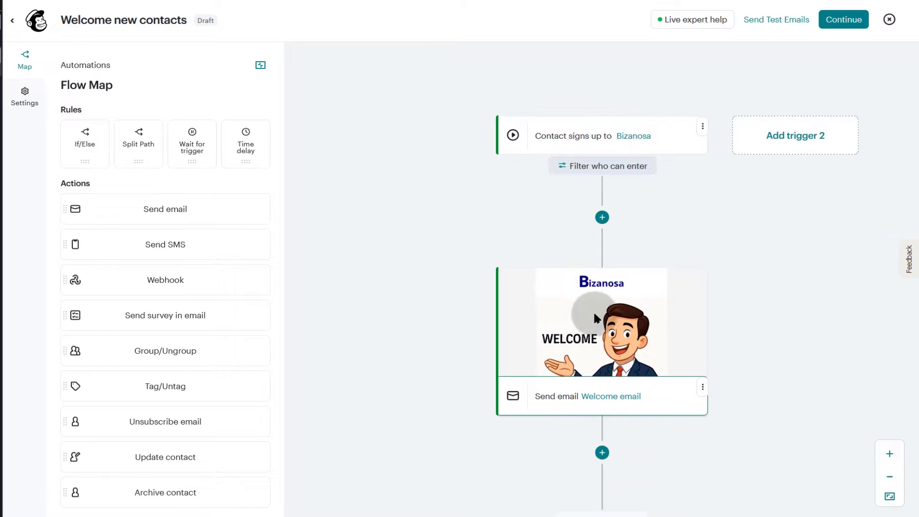
{"action": "scroll", "coordinate": [661, 300], "scroll_direction": "down", "scroll_amount": 2}
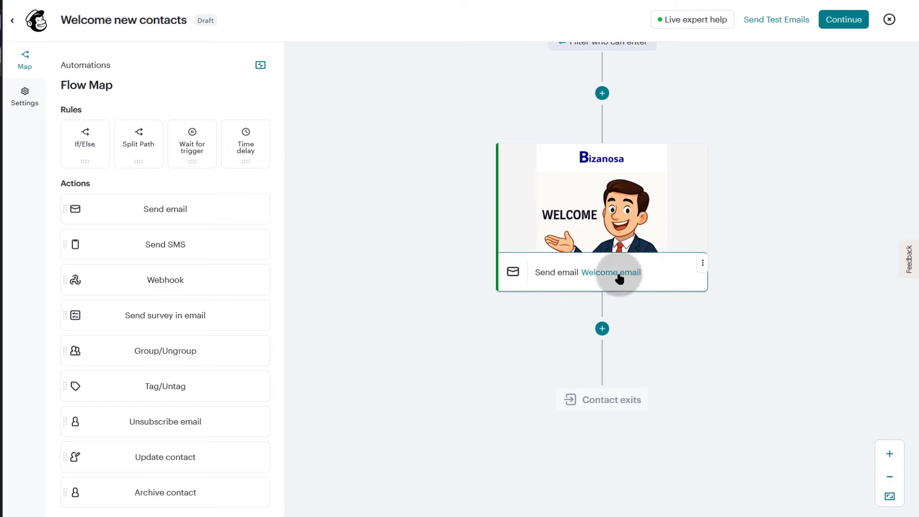
{"action": "left_click", "coordinate": [654, 269]}
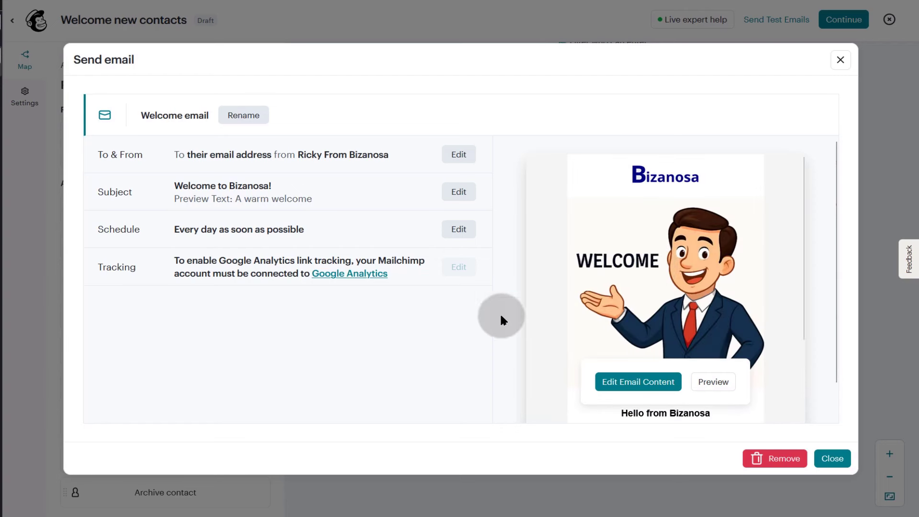
{"action": "scroll", "coordinate": [682, 270], "scroll_direction": "down", "scroll_amount": 3}
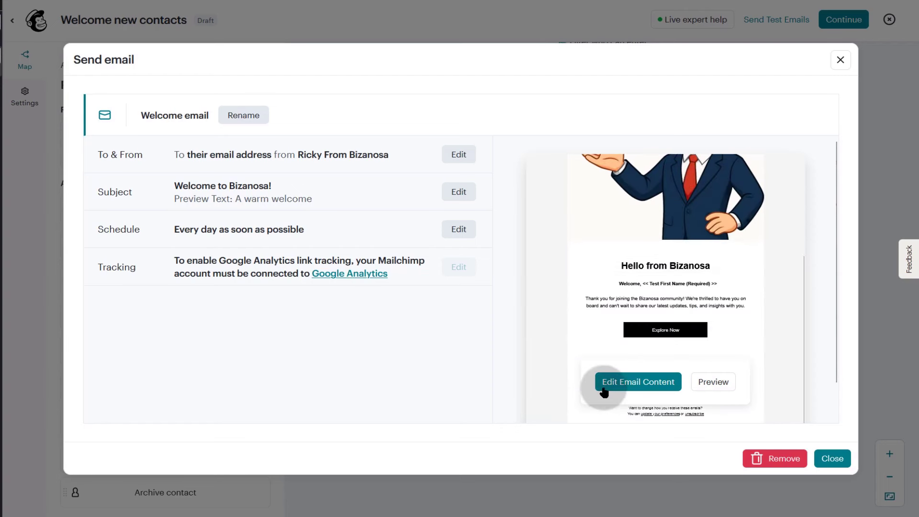
{"action": "left_click", "coordinate": [648, 386]}
{"action": "left_click", "coordinate": [322, 291]}
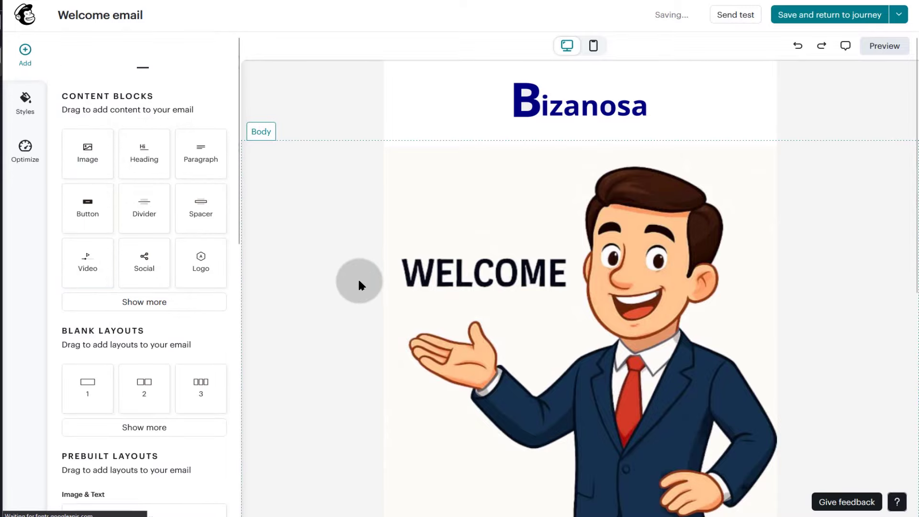
- Select the Explore Now button under the welcome paragraph to show its bizanosa.com link settings
{"action": "scroll", "coordinate": [560, 268], "scroll_direction": "down", "scroll_amount": 8}
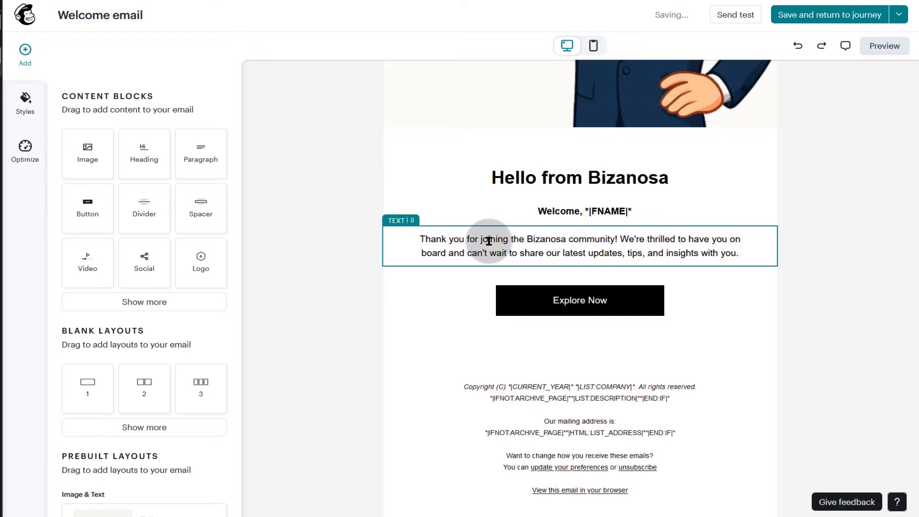
{"action": "left_click", "coordinate": [514, 240]}
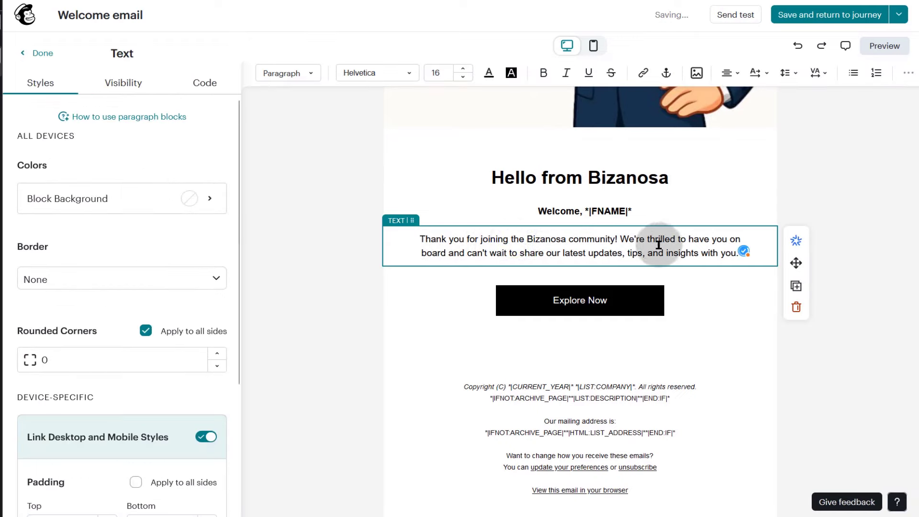
{"action": "triple_click", "coordinate": [561, 245]}
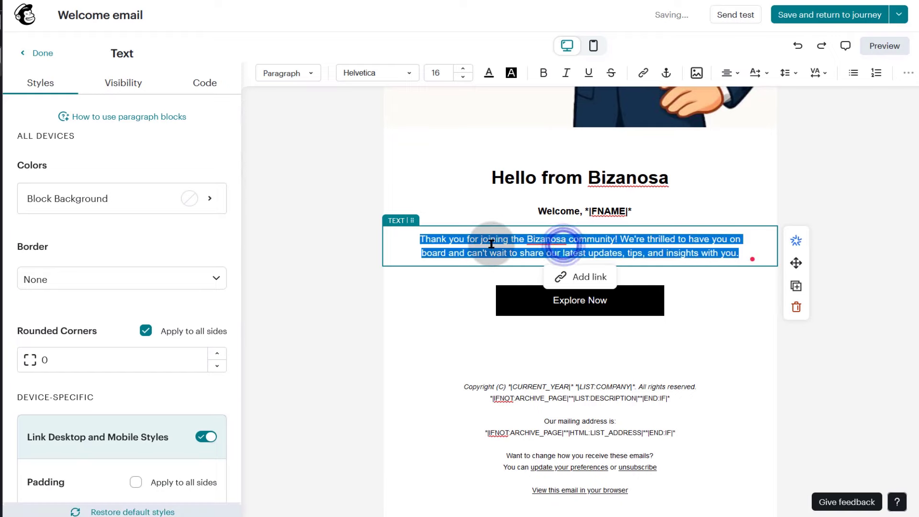
{"action": "left_click", "coordinate": [660, 239]}
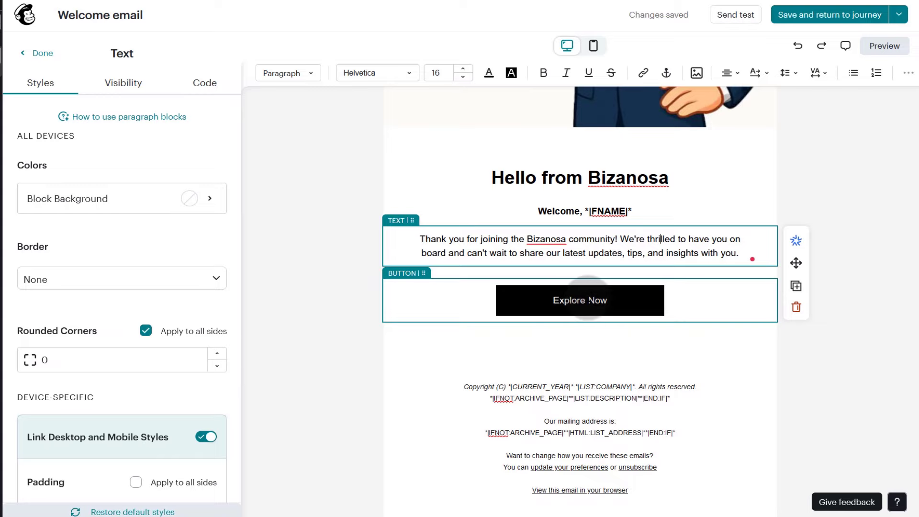
{"action": "left_click", "coordinate": [586, 294]}
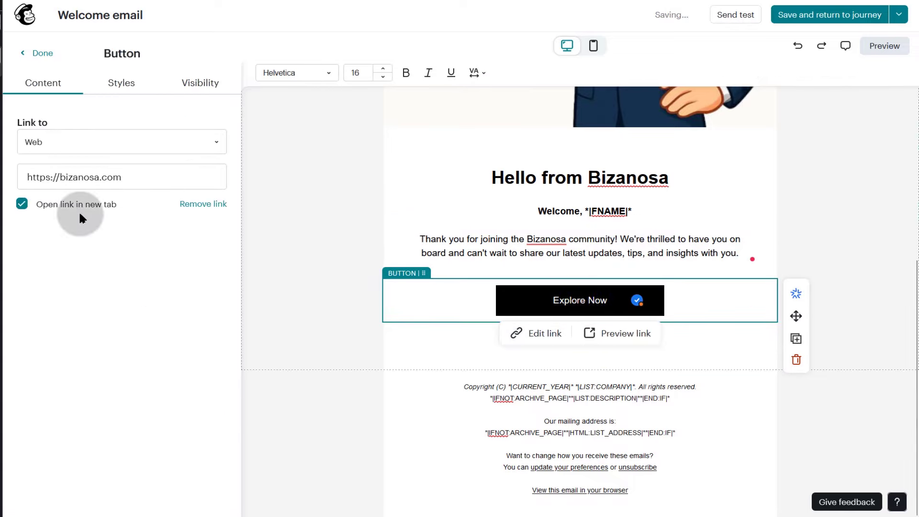
- Switch the button's link from the bizanosa.com web address to a File link
{"action": "left_click", "coordinate": [64, 179]}
{"action": "left_click_drag", "start_coordinate": [62, 177], "coordinate": [144, 176]}
{"action": "left_click", "coordinate": [147, 177]}
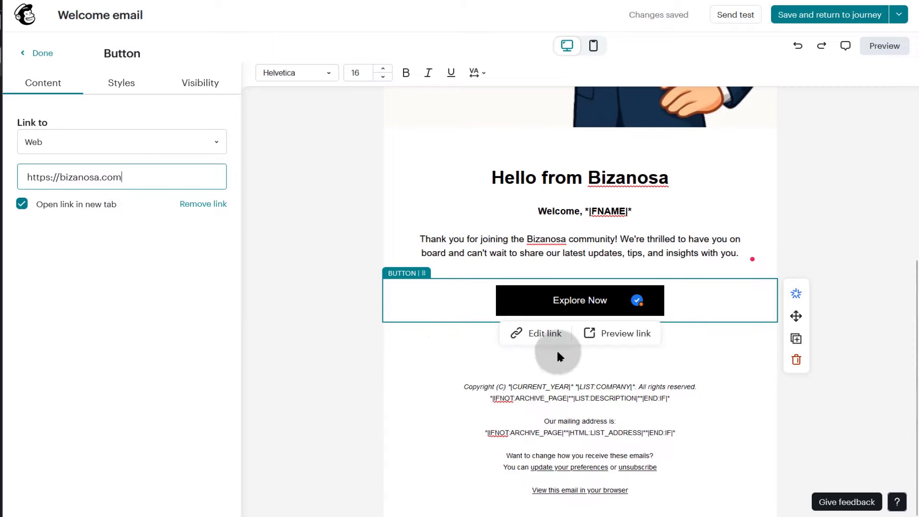
{"action": "left_click", "coordinate": [158, 143]}
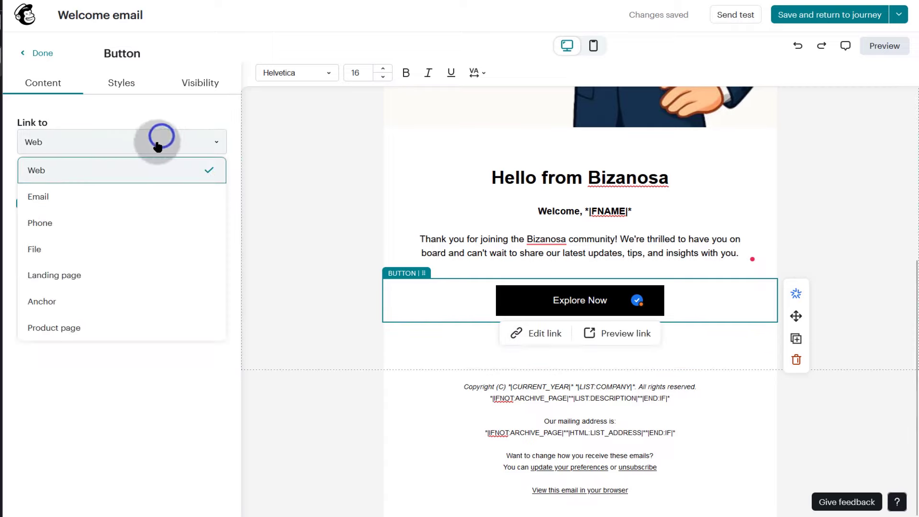
{"action": "left_click", "coordinate": [53, 248]}
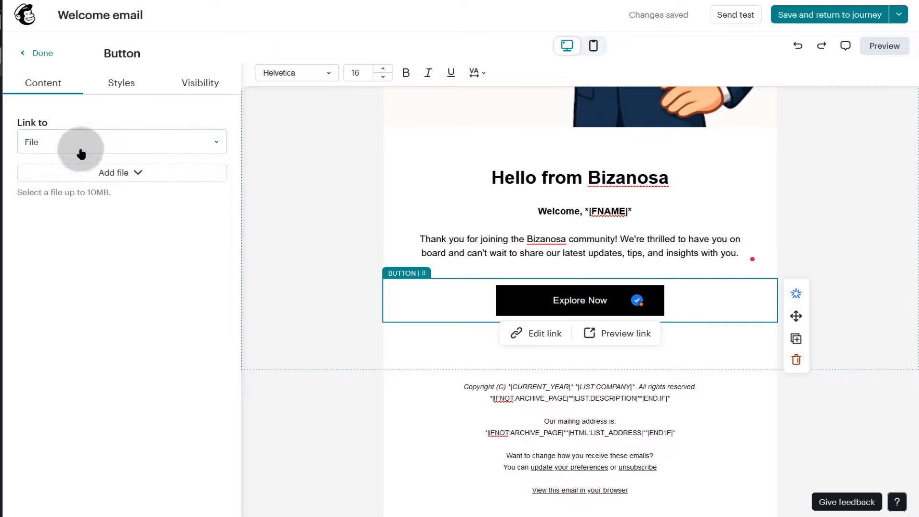
- Attach CKA_Curriculum_v1.32.pdf from the Content Studio pdf folder as the button's link
{"action": "left_click", "coordinate": [122, 171]}
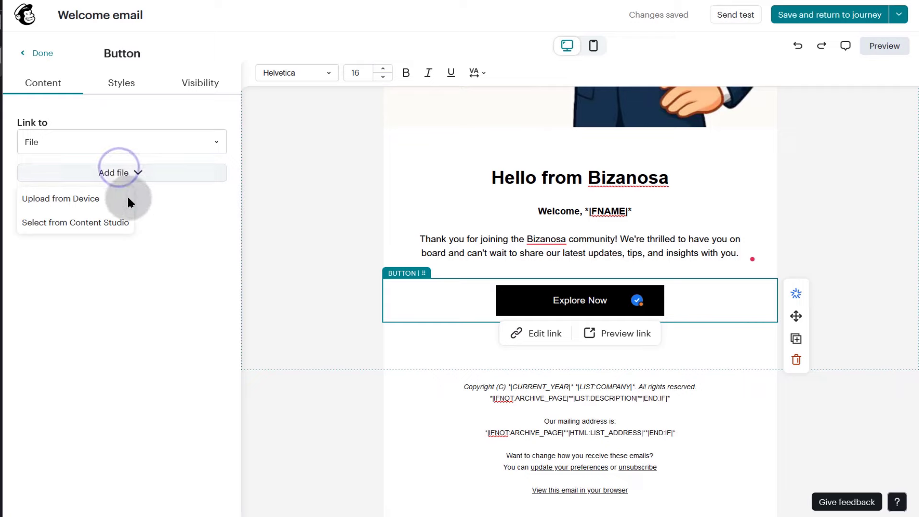
{"action": "left_click", "coordinate": [74, 222]}
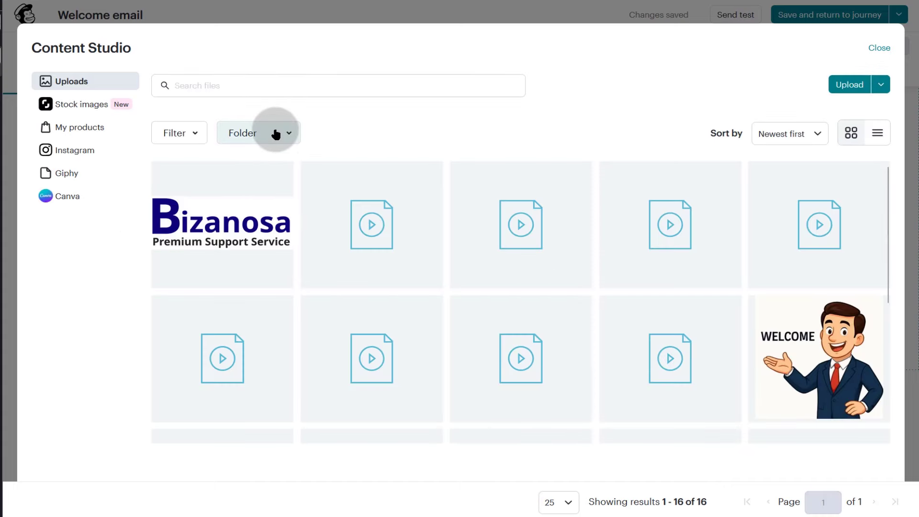
{"action": "left_click", "coordinate": [276, 134]}
{"action": "left_click", "coordinate": [273, 225]}
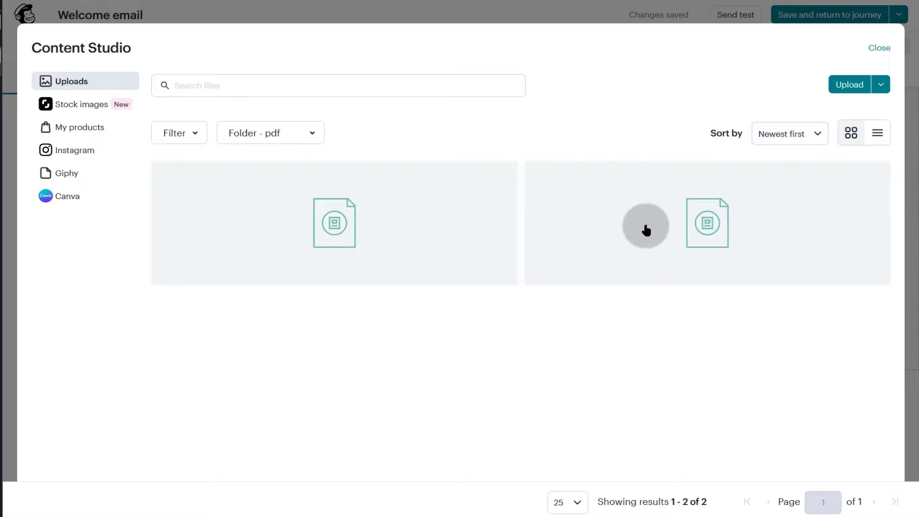
{"action": "left_click", "coordinate": [646, 230]}
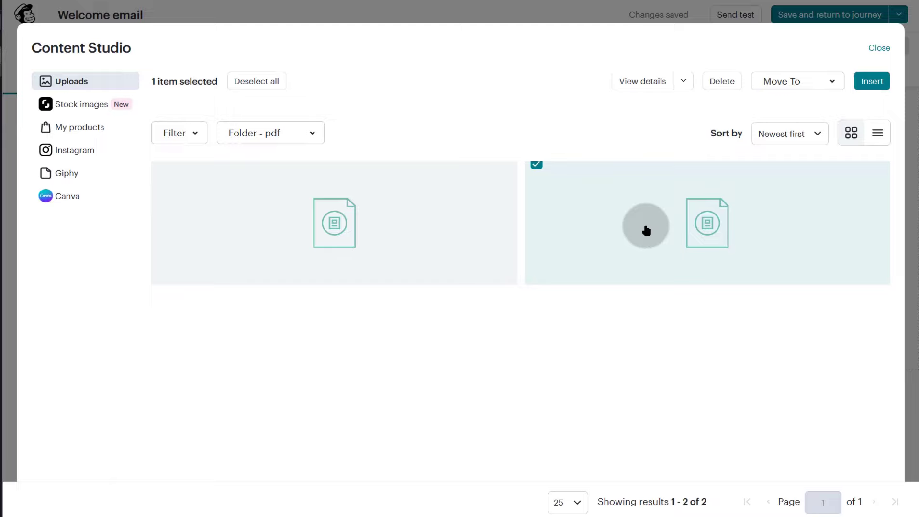
{"action": "left_click", "coordinate": [874, 84]}
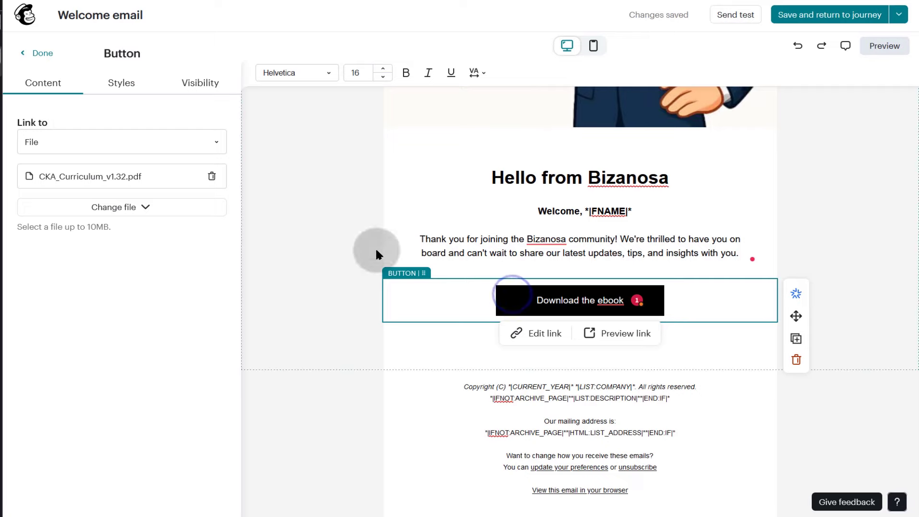
- Fill the Download the ebook button with the Brand swatch #0047AB
{"action": "left_click", "coordinate": [123, 88]}
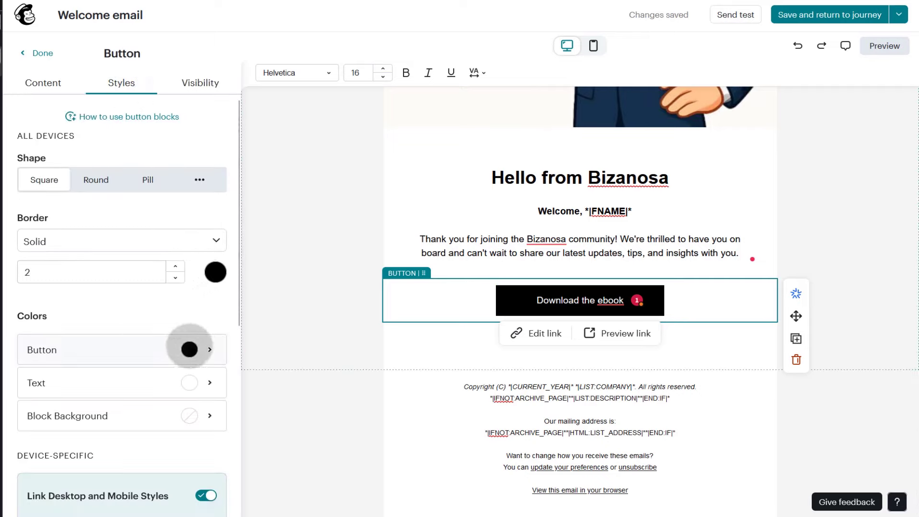
{"action": "left_click", "coordinate": [190, 349]}
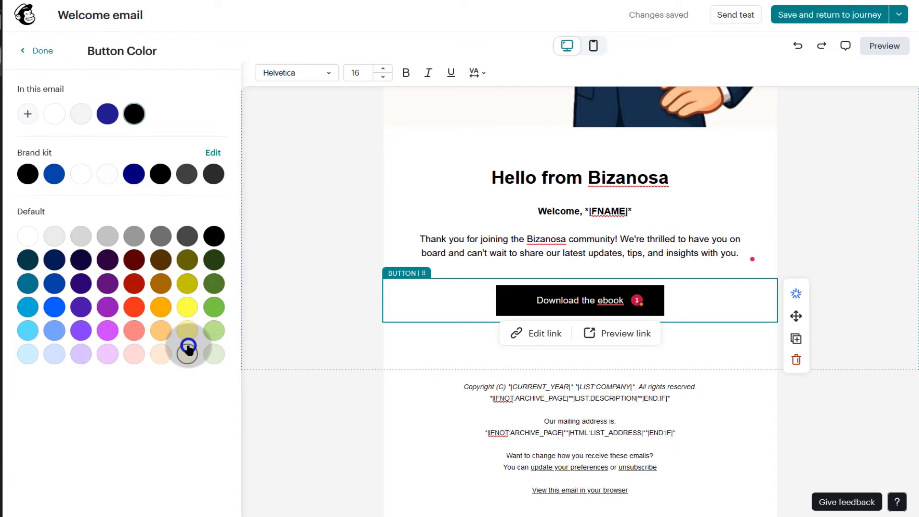
{"action": "left_click", "coordinate": [54, 174]}
{"action": "left_click", "coordinate": [172, 431]}
{"action": "left_click", "coordinate": [339, 349]}
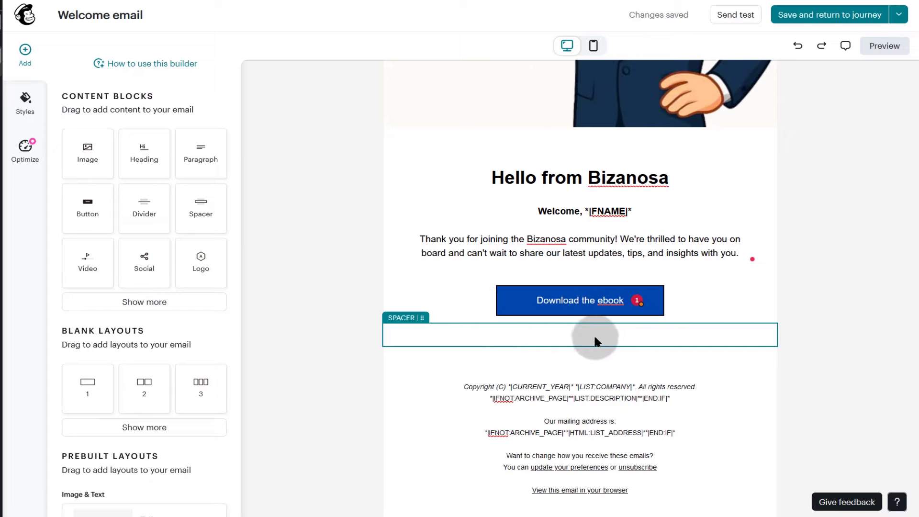
- Add a product block below the Download the ebook button
{"action": "left_click", "coordinate": [139, 303]}
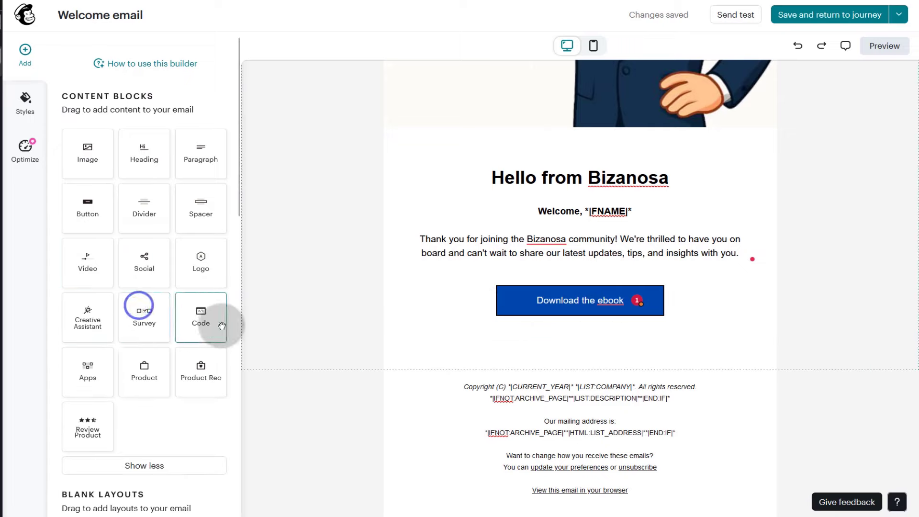
{"action": "scroll", "coordinate": [147, 240], "scroll_direction": "down", "scroll_amount": 3}
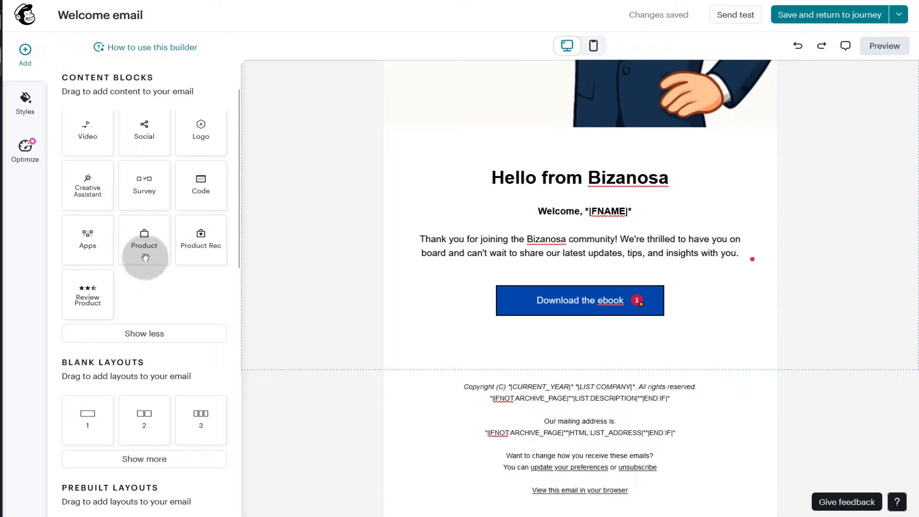
{"action": "left_click_drag", "start_coordinate": [150, 247], "coordinate": [538, 360]}
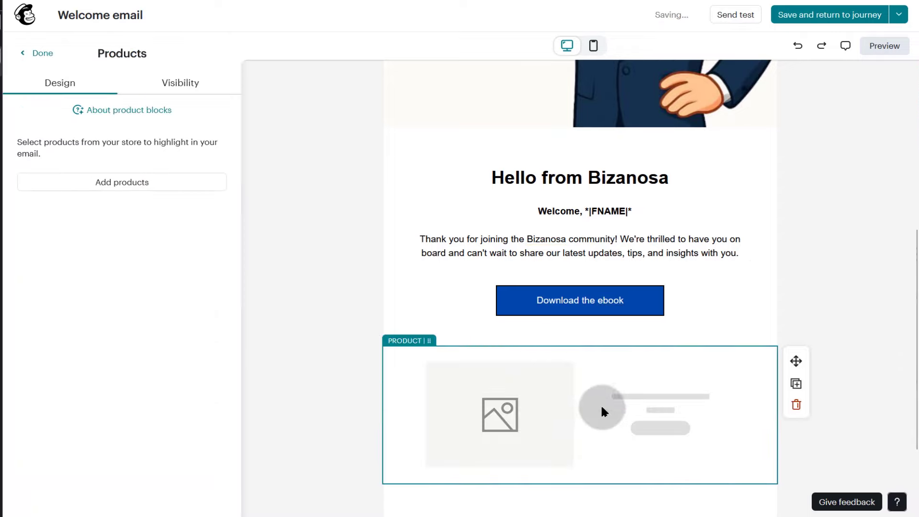
{"action": "scroll", "coordinate": [602, 401], "scroll_direction": "down", "scroll_amount": 3}
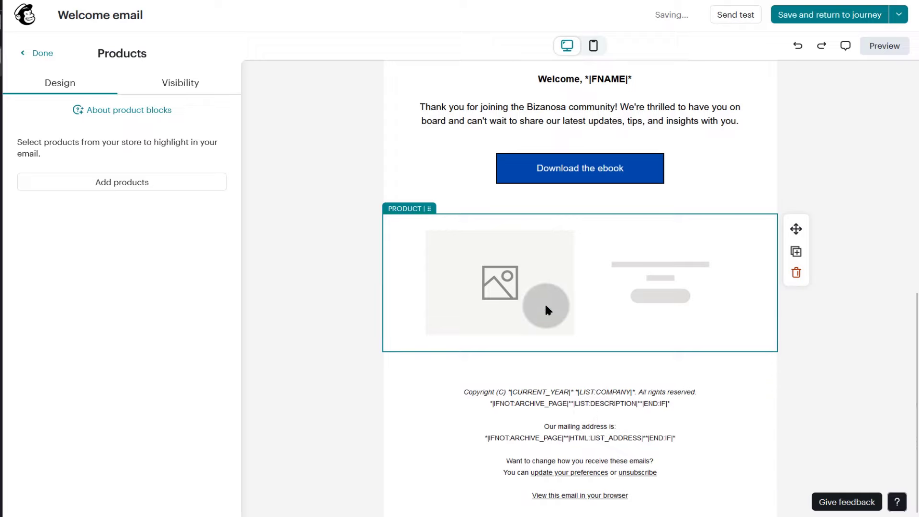
- Fill the block with The Collection Snowboard: Liquid, The Out of Stock Snowboard and The Draft Snowboard
{"action": "left_click", "coordinate": [121, 184]}
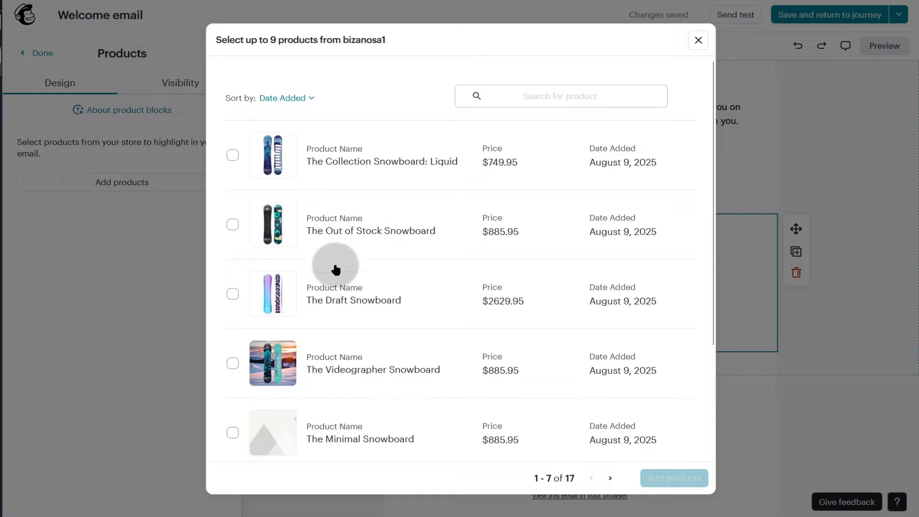
{"action": "scroll", "coordinate": [337, 288], "scroll_direction": "down", "scroll_amount": 3}
{"action": "scroll", "coordinate": [339, 298], "scroll_direction": "up", "scroll_amount": 3}
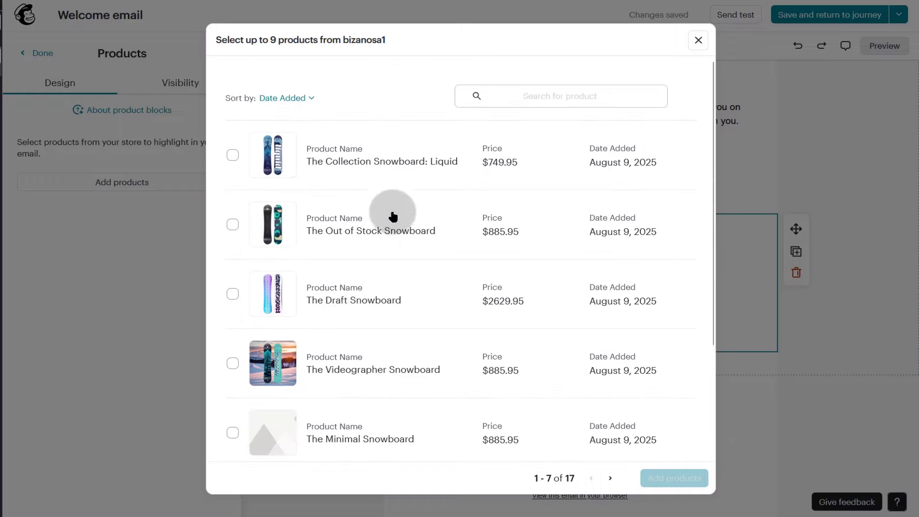
{"action": "left_click", "coordinate": [233, 156]}
{"action": "left_click", "coordinate": [233, 224]}
{"action": "left_click", "coordinate": [232, 294]}
{"action": "left_click", "coordinate": [674, 478]}
{"action": "scroll", "coordinate": [548, 313], "scroll_direction": "down", "scroll_amount": 8}
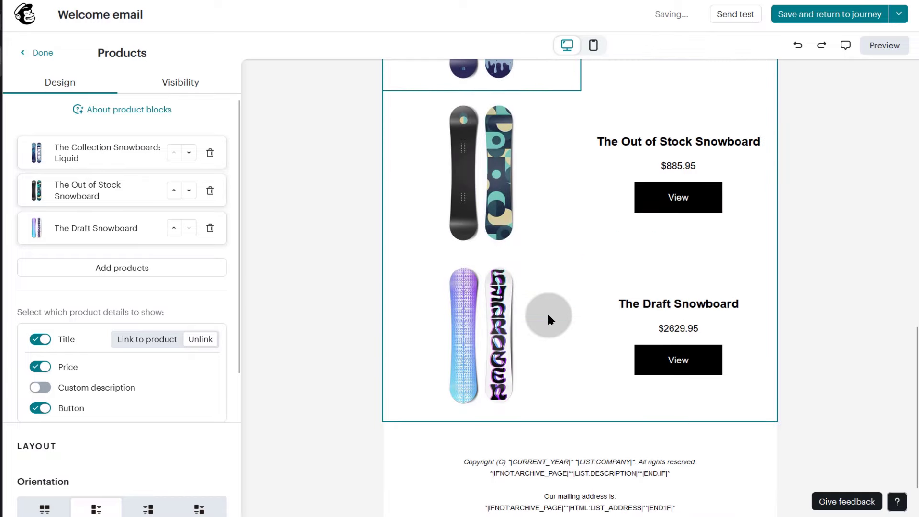
{"action": "scroll", "coordinate": [547, 309], "scroll_direction": "up", "scroll_amount": 8}
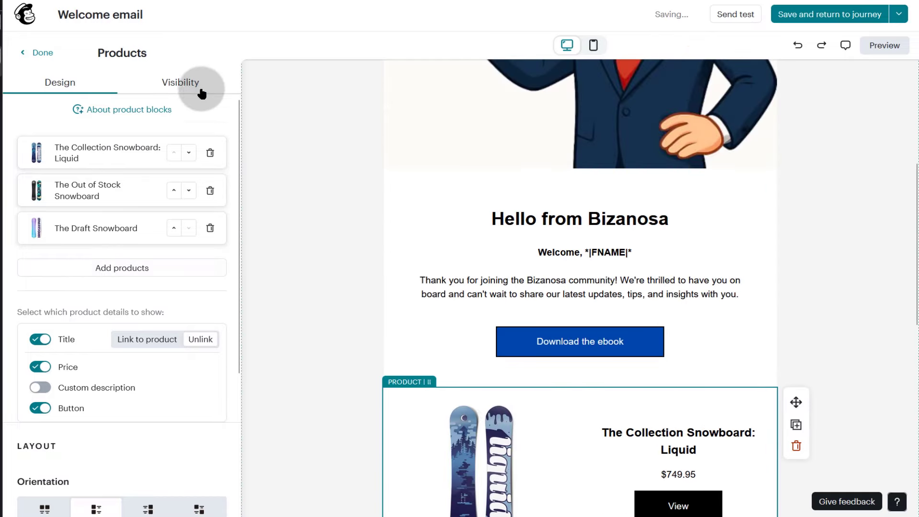
{"action": "scroll", "coordinate": [531, 305], "scroll_direction": "down", "scroll_amount": 1}
{"action": "scroll", "coordinate": [530, 303], "scroll_direction": "down", "scroll_amount": 4}
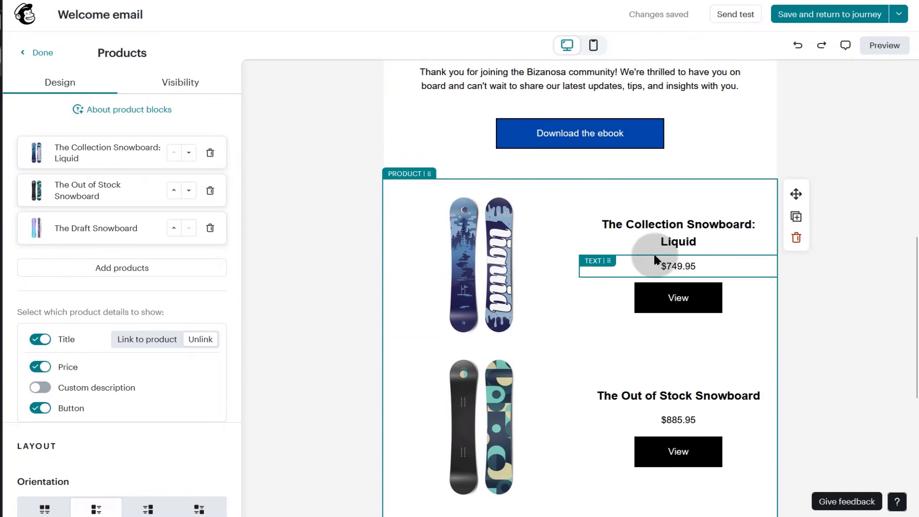
{"action": "scroll", "coordinate": [653, 251], "scroll_direction": "down", "scroll_amount": 7}
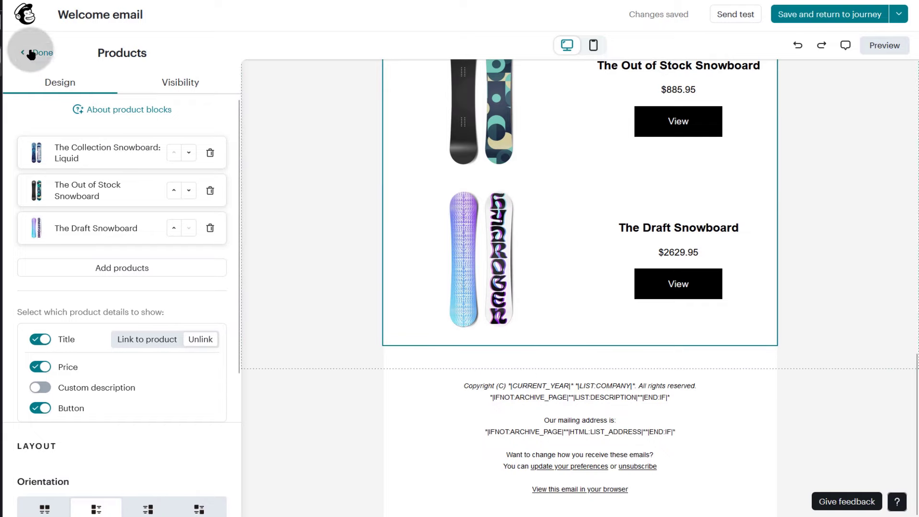
{"action": "left_click", "coordinate": [38, 53]}
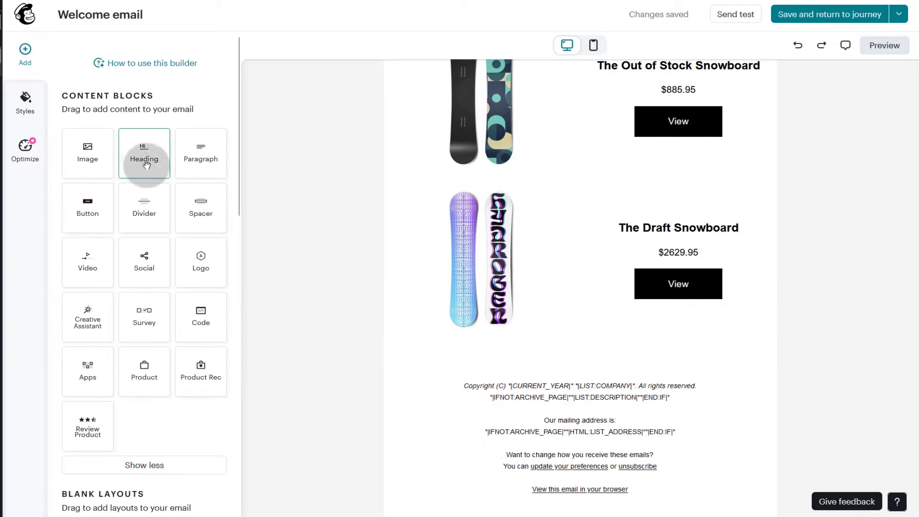
- Add a View full store button linking to # below the products
{"action": "left_click_drag", "start_coordinate": [88, 207], "coordinate": [591, 344]}
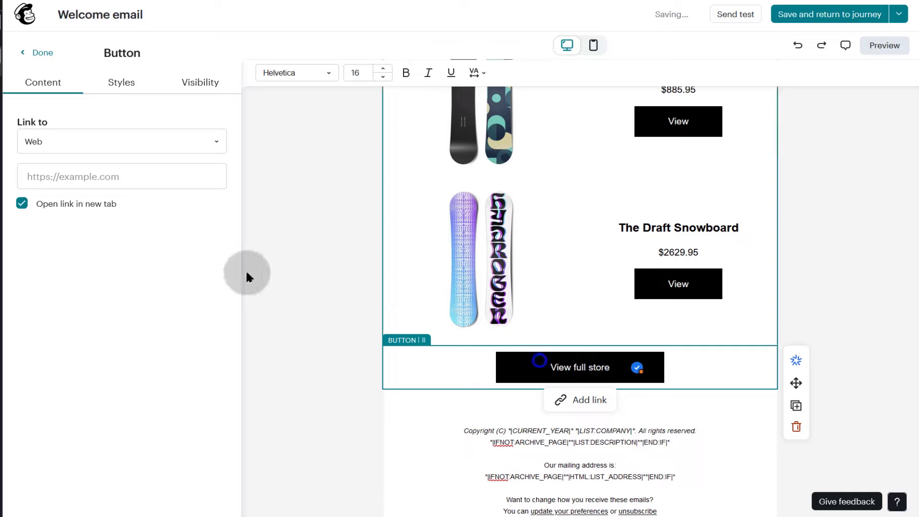
{"action": "left_click", "coordinate": [104, 172]}
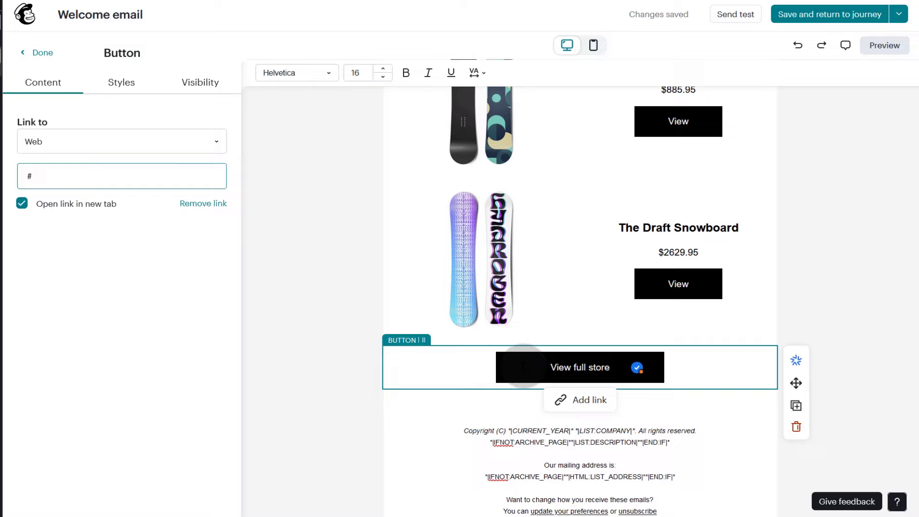
{"action": "left_click", "coordinate": [508, 366]}
{"action": "left_click", "coordinate": [115, 80]}
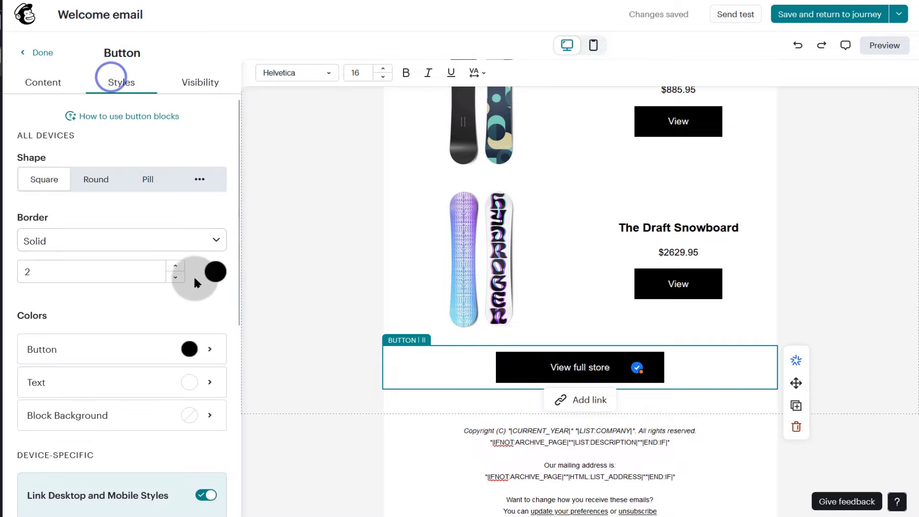
{"action": "scroll", "coordinate": [720, 258], "scroll_direction": "up", "scroll_amount": 10}
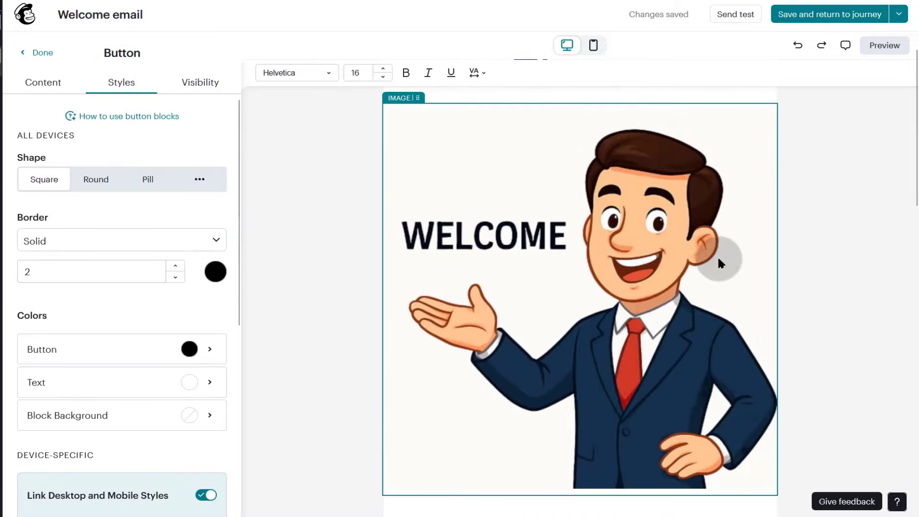
{"action": "scroll", "coordinate": [718, 259], "scroll_direction": "down", "scroll_amount": 8}
{"action": "scroll", "coordinate": [717, 254], "scroll_direction": "down", "scroll_amount": 4}
{"action": "scroll", "coordinate": [688, 256], "scroll_direction": "up", "scroll_amount": 10}
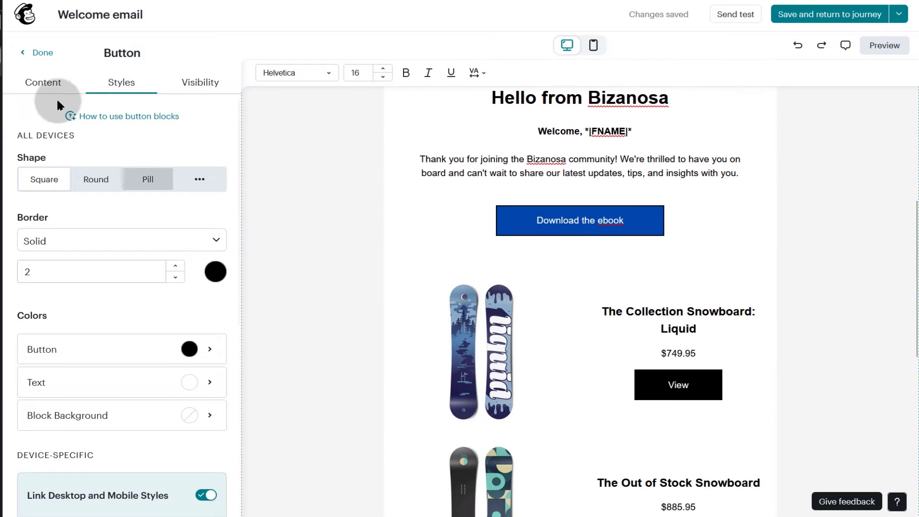
{"action": "left_click", "coordinate": [42, 53]}
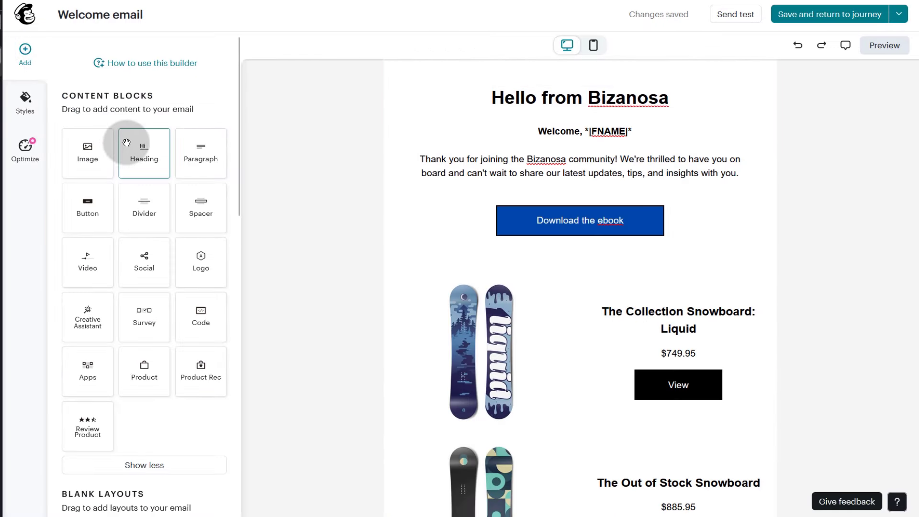
- Add an 'Our top picks' heading just above the product block
{"action": "left_click_drag", "start_coordinate": [144, 148], "coordinate": [590, 277]}
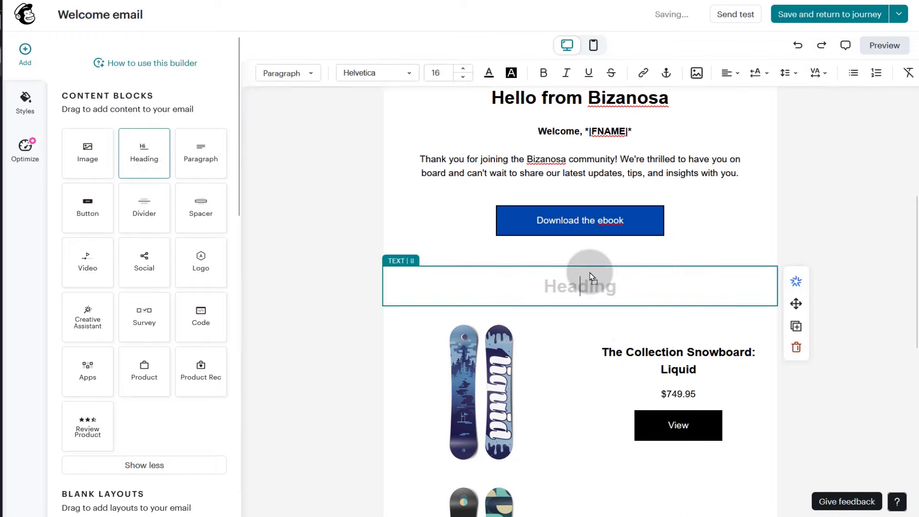
{"action": "type", "text": "Our top picks"}
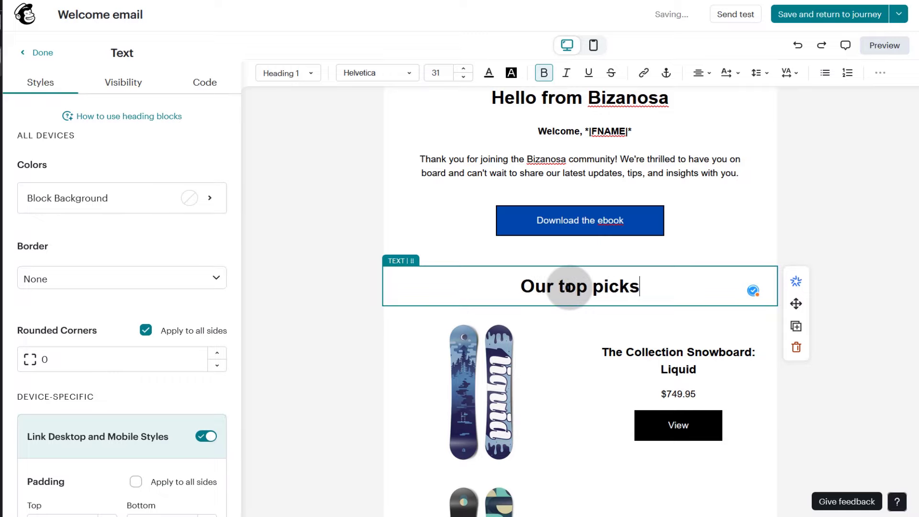
{"action": "left_click", "coordinate": [659, 372]}
{"action": "scroll", "coordinate": [581, 324], "scroll_direction": "down", "scroll_amount": 10}
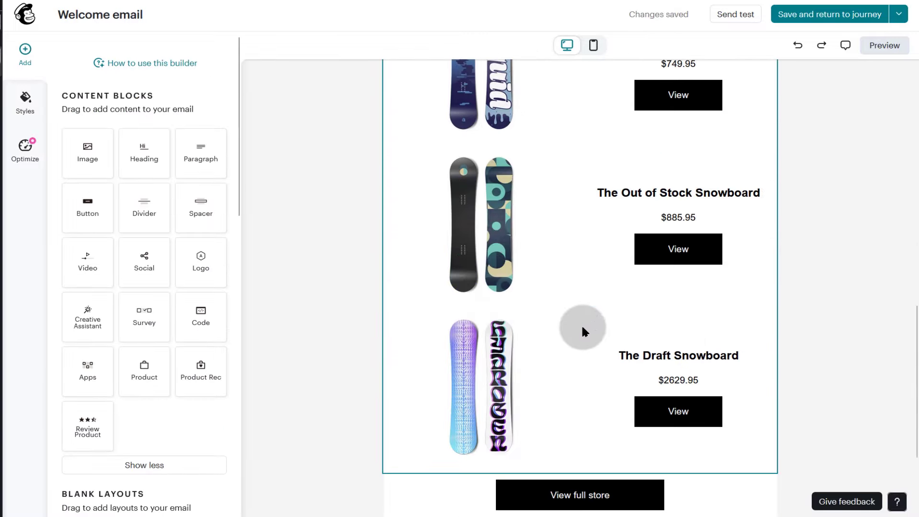
{"action": "scroll", "coordinate": [589, 298], "scroll_direction": "up", "scroll_amount": 16}
{"action": "scroll", "coordinate": [555, 228], "scroll_direction": "up", "scroll_amount": 4}
{"action": "scroll", "coordinate": [661, 293], "scroll_direction": "down", "scroll_amount": 12}
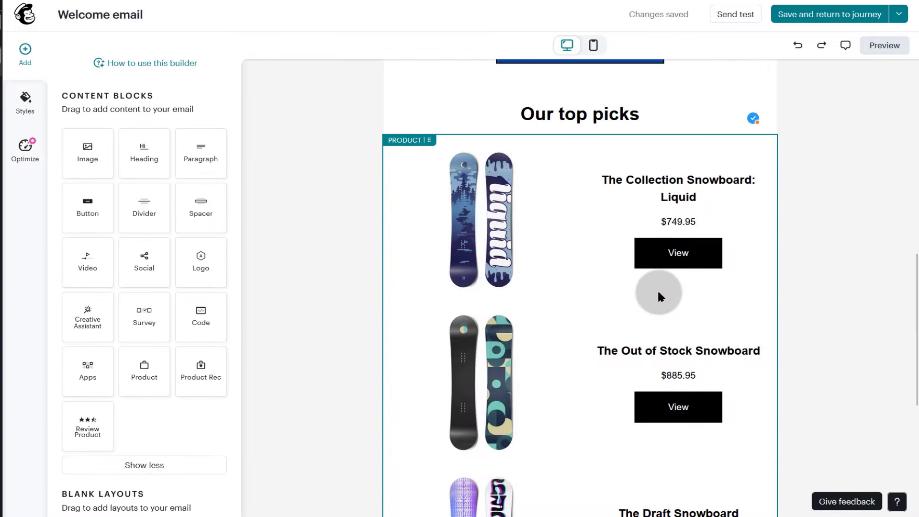
{"action": "scroll", "coordinate": [660, 289], "scroll_direction": "up", "scroll_amount": 4}
{"action": "scroll", "coordinate": [658, 296], "scroll_direction": "down", "scroll_amount": 7}
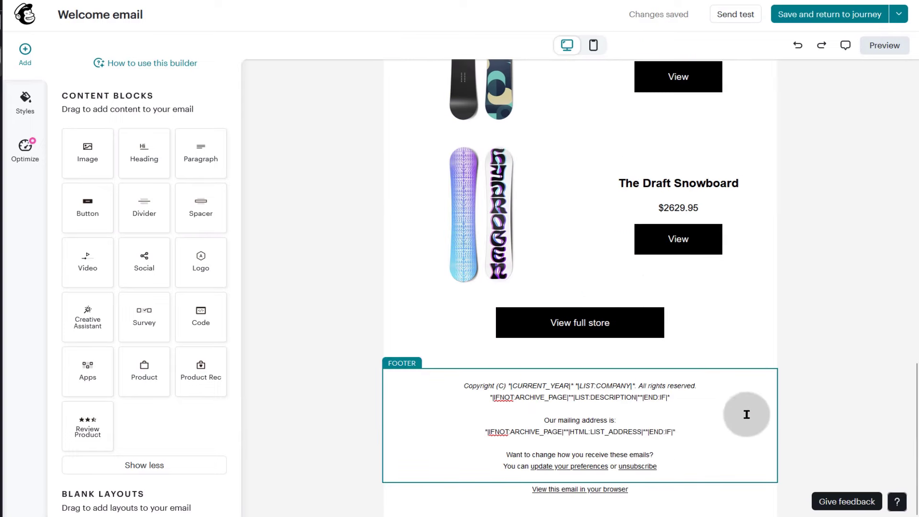
- Save the Welcome email and return to the Welcome new contacts journey
{"action": "left_click", "coordinate": [849, 18]}
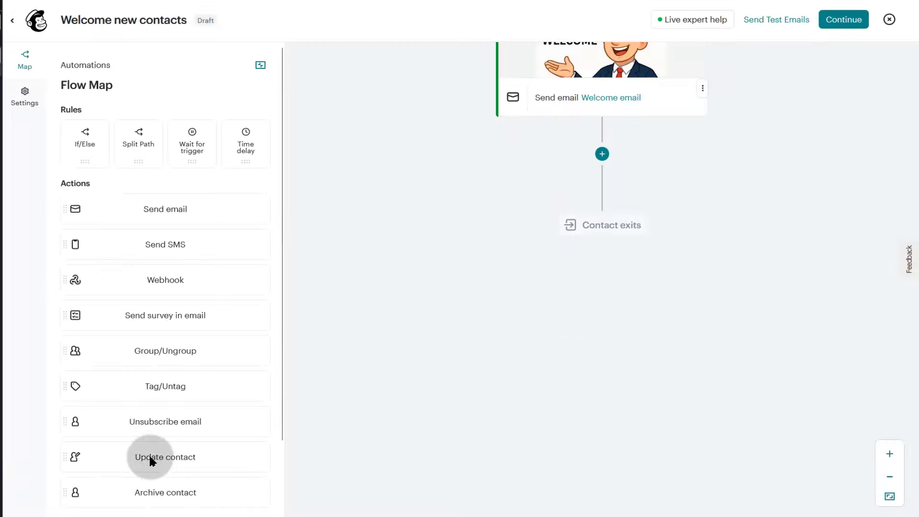
{"action": "left_click", "coordinate": [131, 457]}
{"action": "scroll", "coordinate": [497, 343], "scroll_direction": "up", "scroll_amount": 5}
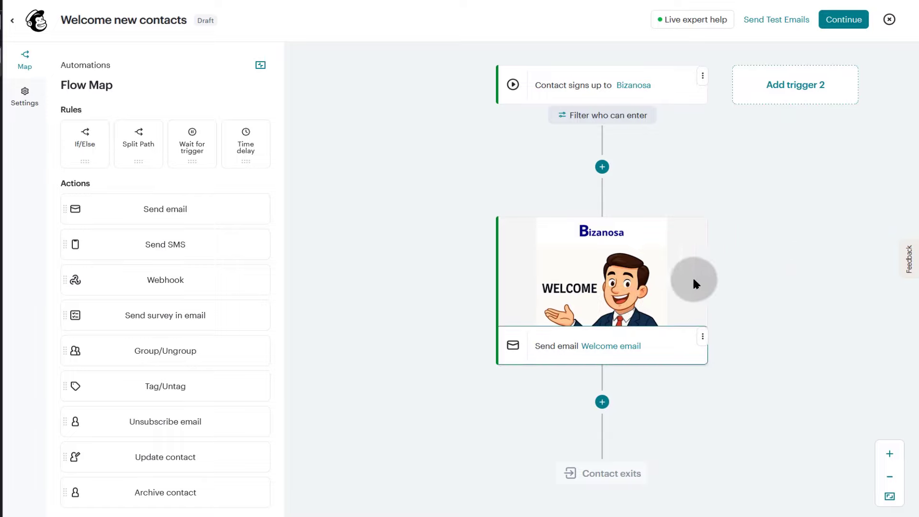
{"action": "scroll", "coordinate": [689, 286], "scroll_direction": "down", "scroll_amount": 1}
- Insert a 5-day time delay after the Welcome email step
{"action": "left_click", "coordinate": [604, 340]}
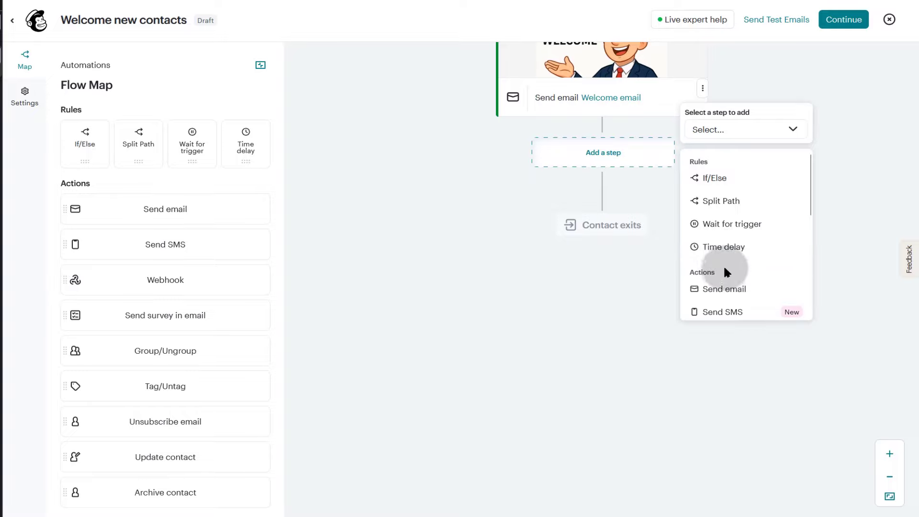
{"action": "left_click", "coordinate": [722, 249]}
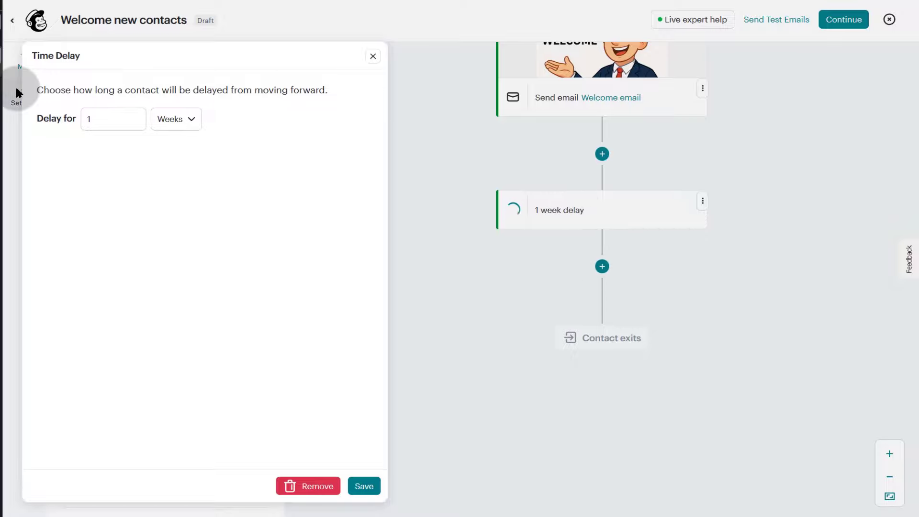
{"action": "left_click", "coordinate": [103, 117]}
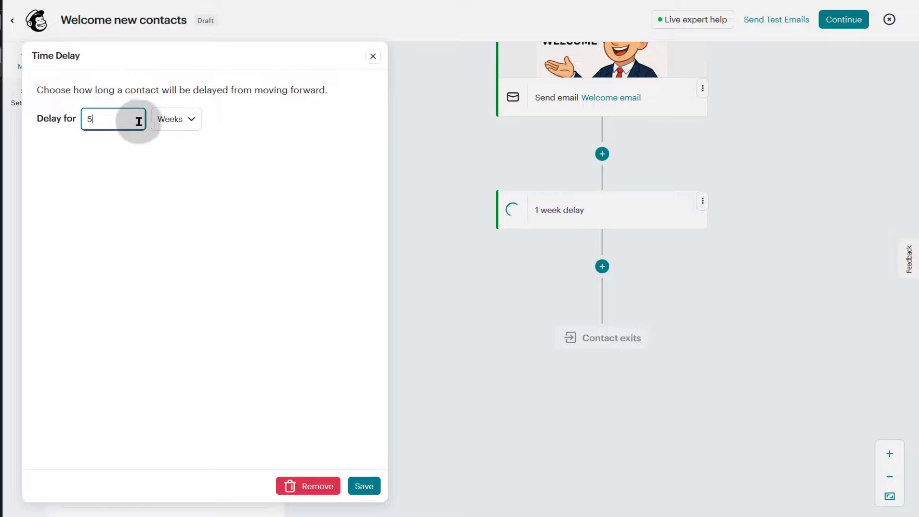
{"action": "left_click", "coordinate": [190, 119]}
{"action": "left_click", "coordinate": [180, 157]}
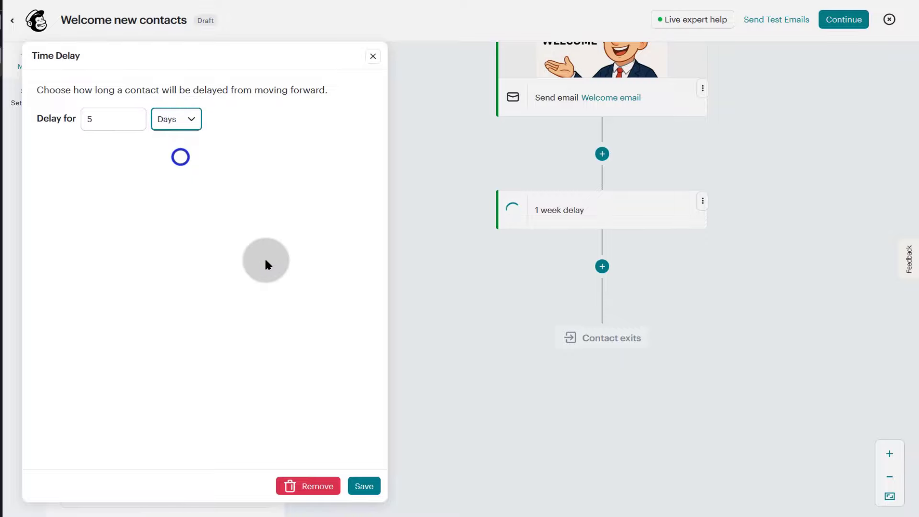
{"action": "left_click", "coordinate": [368, 486]}
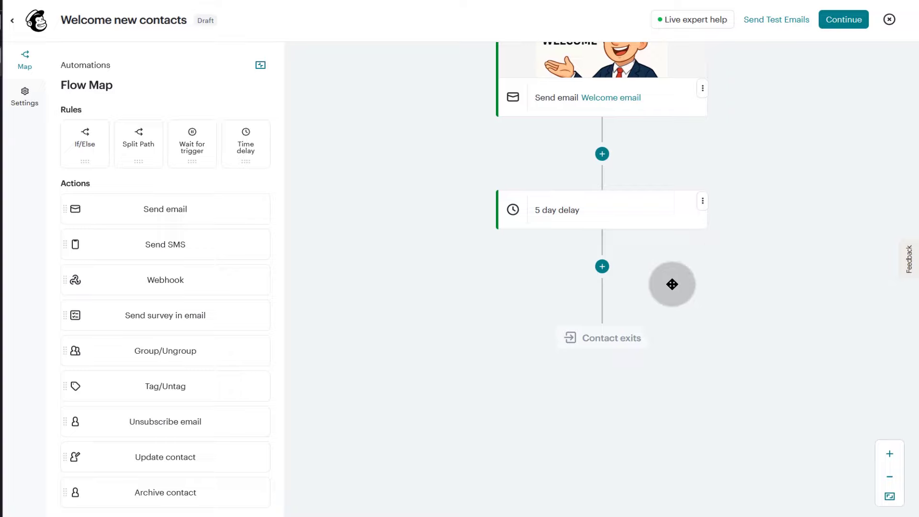
{"action": "left_click", "coordinate": [603, 266]}
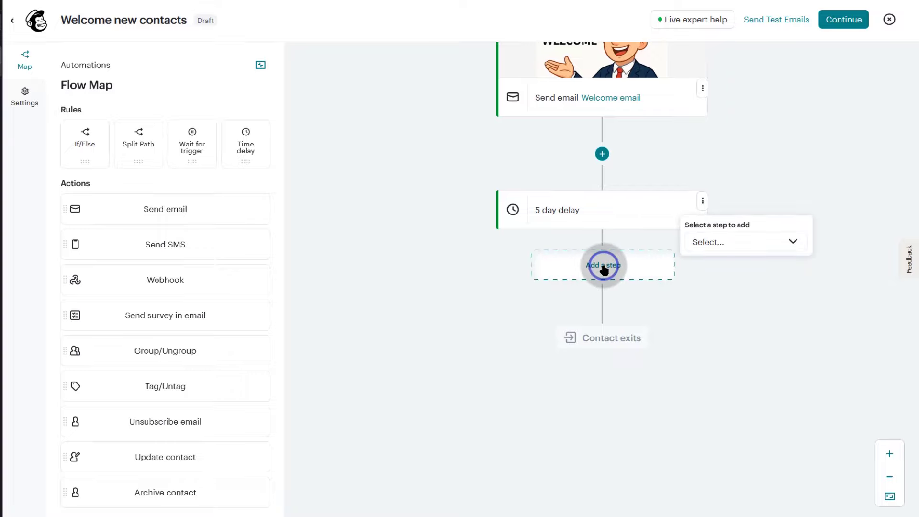
- Add a Send email step after the 5-day delay
{"action": "left_click", "coordinate": [756, 243]}
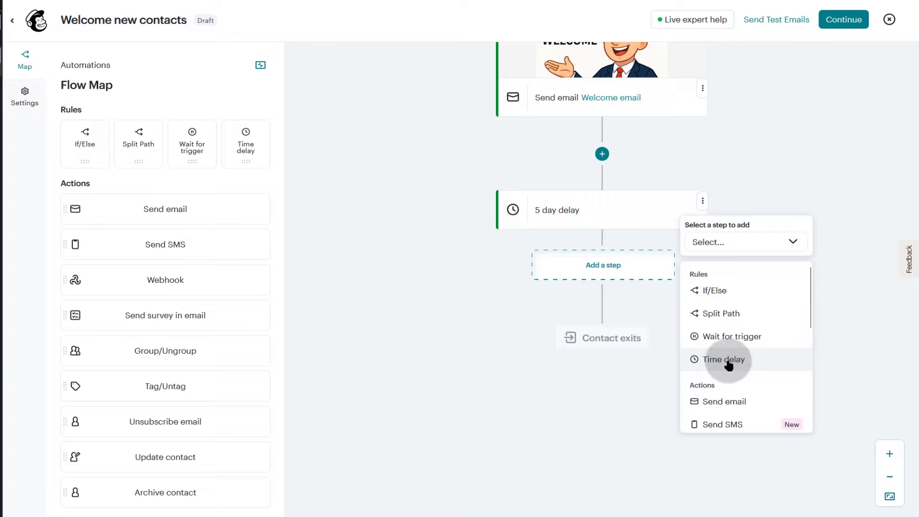
{"action": "scroll", "coordinate": [726, 364], "scroll_direction": "down", "scroll_amount": 2}
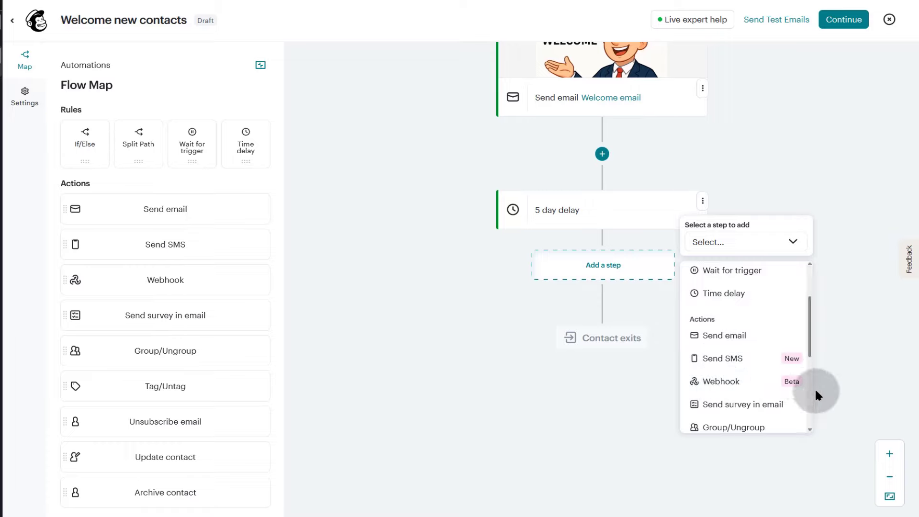
{"action": "scroll", "coordinate": [749, 421], "scroll_direction": "down", "scroll_amount": 2}
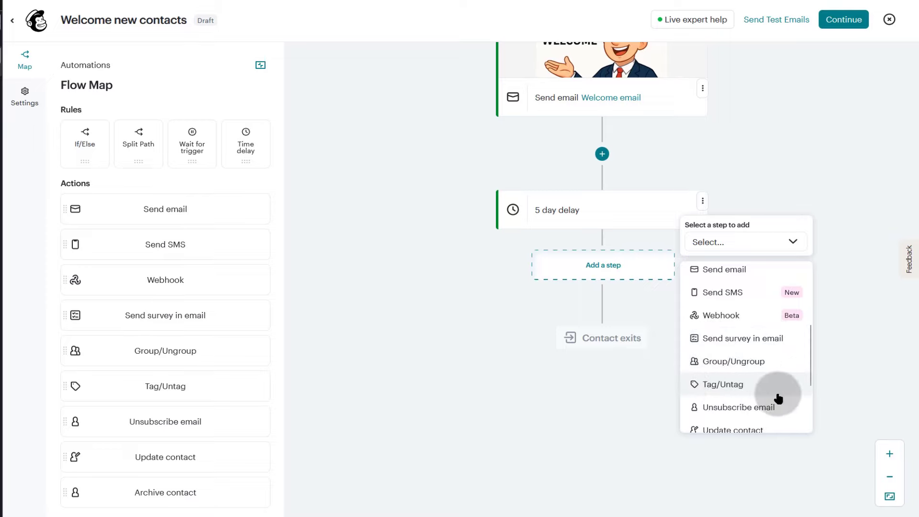
{"action": "scroll", "coordinate": [732, 411], "scroll_direction": "down", "scroll_amount": 2}
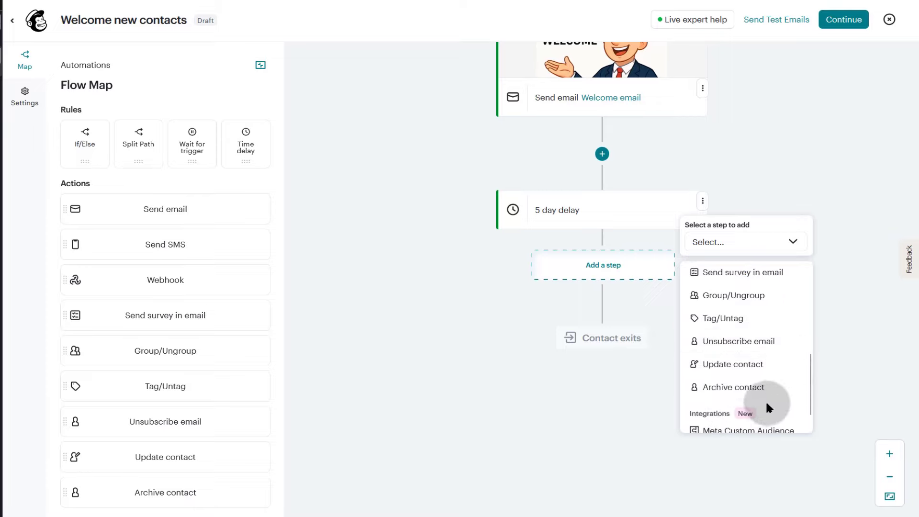
{"action": "scroll", "coordinate": [761, 405], "scroll_direction": "down", "scroll_amount": 1}
{"action": "scroll", "coordinate": [716, 382], "scroll_direction": "up", "scroll_amount": 4}
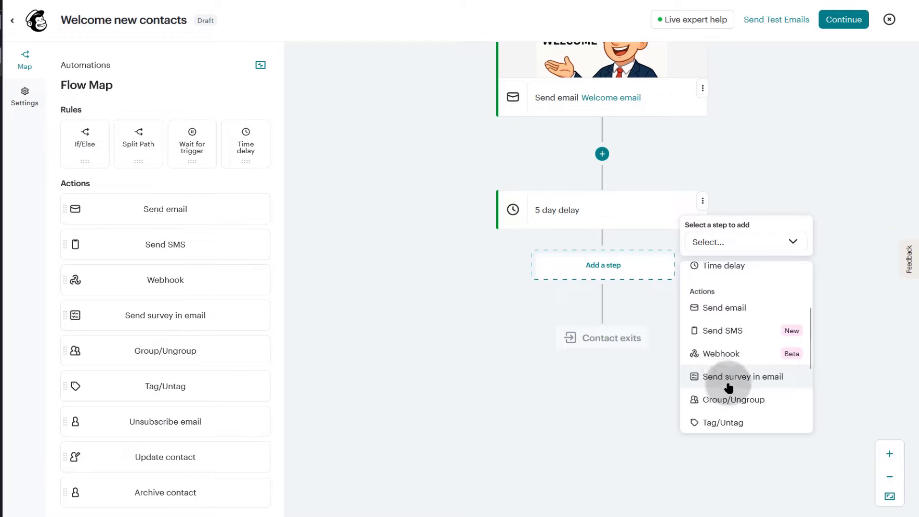
{"action": "left_click", "coordinate": [725, 309]}
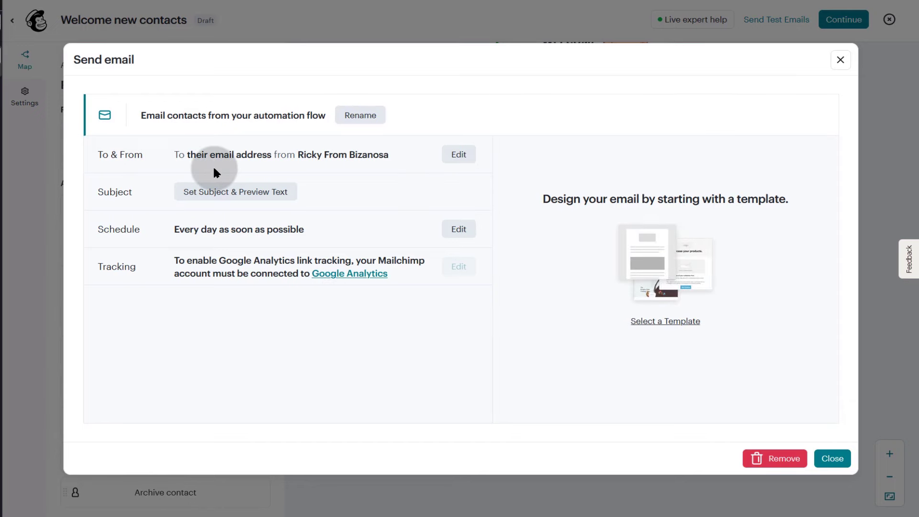
- Enter the subject 'Dis you know that we can help you save on web hosting' and copy it
{"action": "left_click", "coordinate": [242, 201]}
{"action": "left_click", "coordinate": [165, 247]}
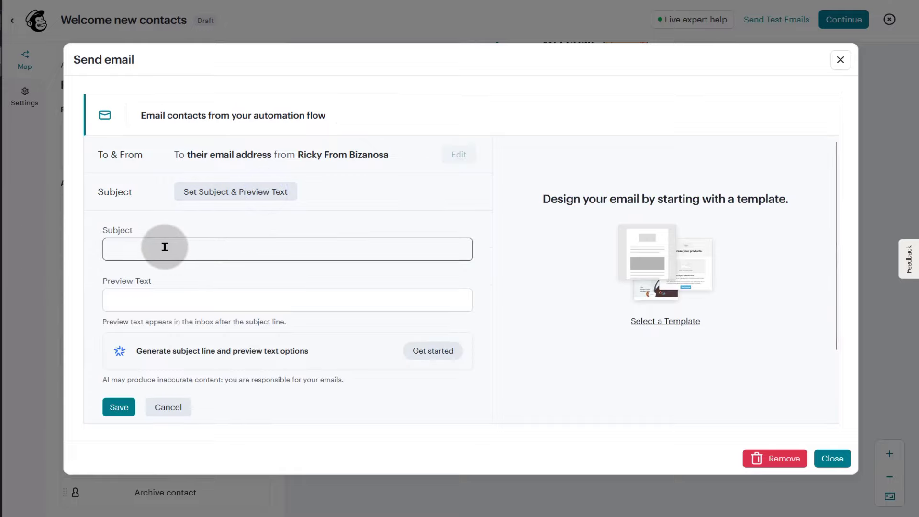
{"action": "left_click", "coordinate": [164, 247]}
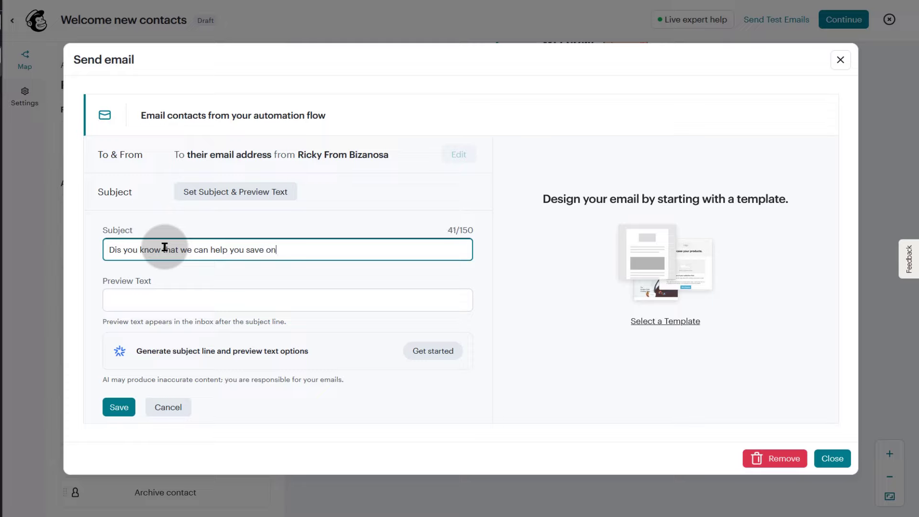
{"action": "type", "text": "ting"}
{"action": "left_click", "coordinate": [148, 293]}
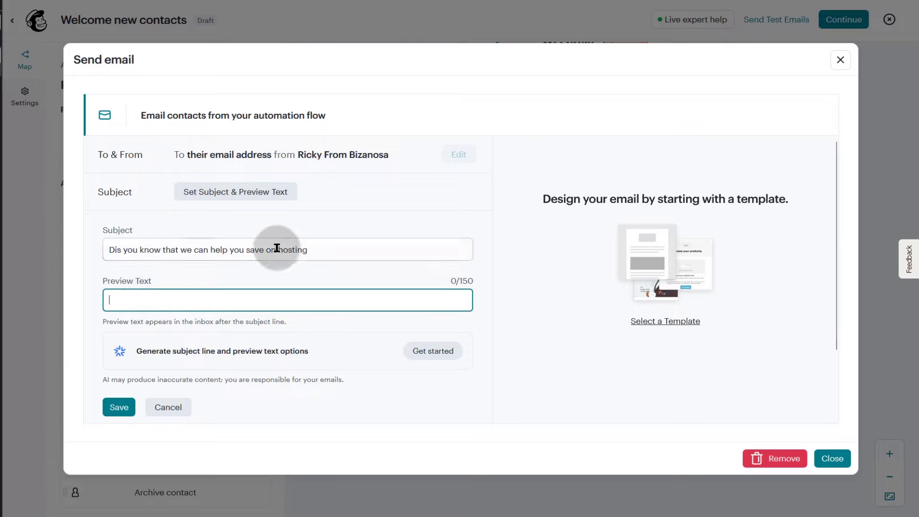
{"action": "left_click", "coordinate": [277, 248]}
{"action": "type", "text": "web"}
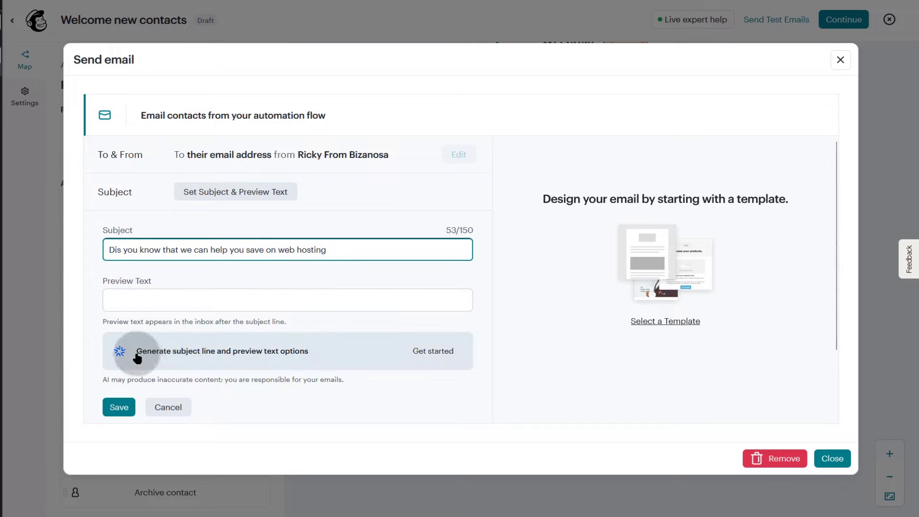
{"action": "left_click", "coordinate": [432, 353]}
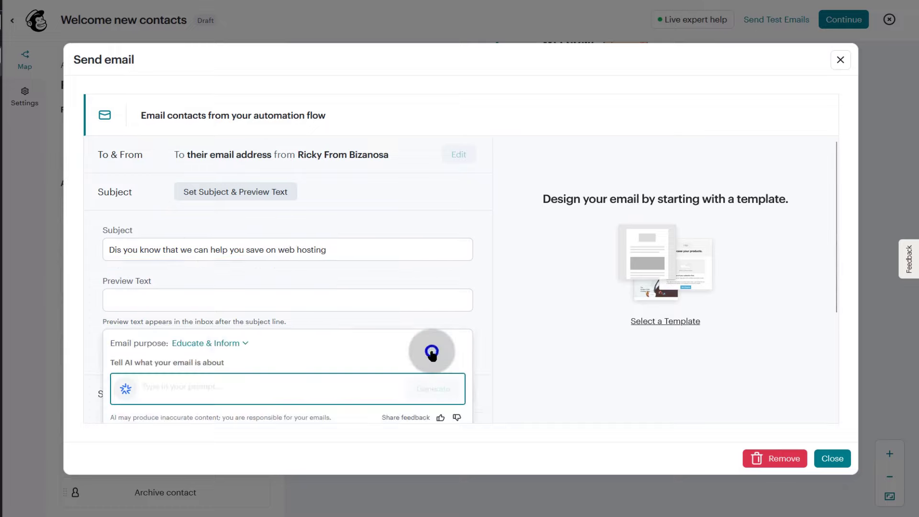
{"action": "triple_click", "coordinate": [218, 249]}
{"action": "right_click", "coordinate": [218, 248]}
- Paste the subject into the AI generator and apply the 'Web Hosting Savings Await You' suggestion
{"action": "left_click", "coordinate": [250, 308]}
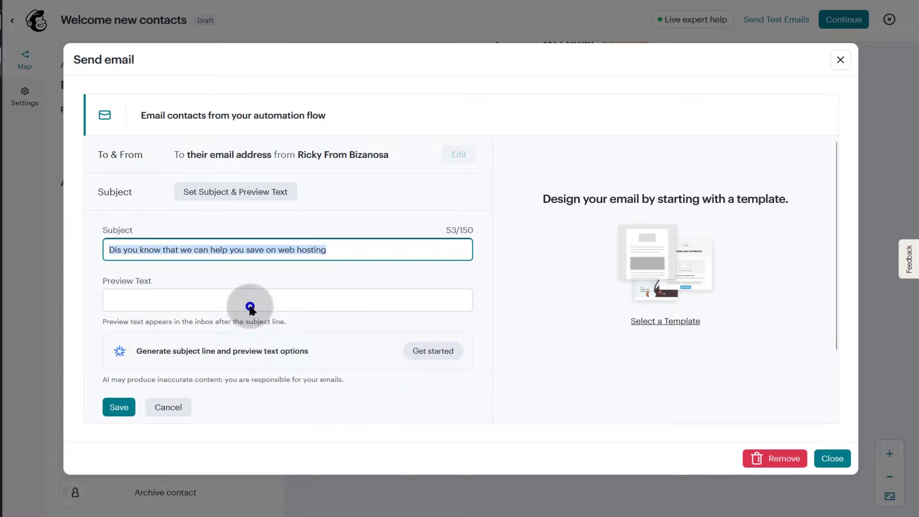
{"action": "left_click", "coordinate": [434, 350]}
{"action": "left_click", "coordinate": [178, 383]}
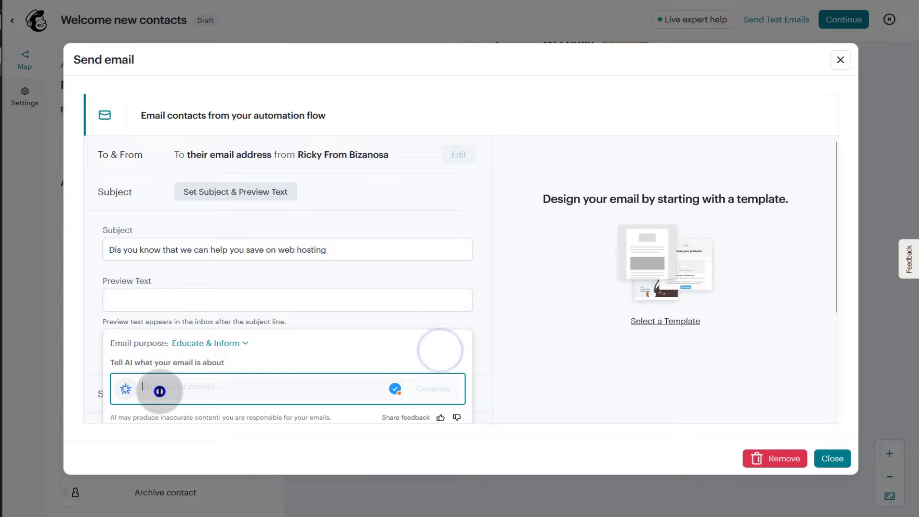
{"action": "right_click", "coordinate": [159, 391]}
{"action": "left_click", "coordinate": [183, 266]}
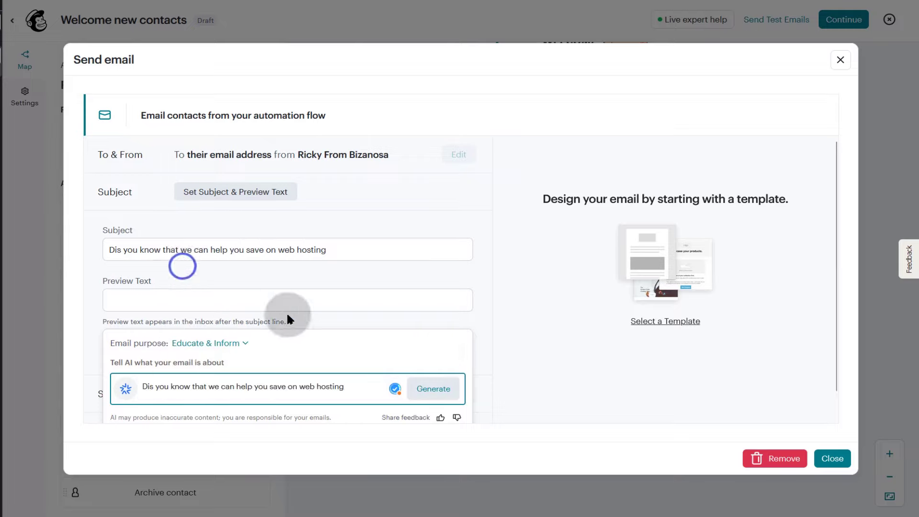
{"action": "left_click", "coordinate": [428, 387]}
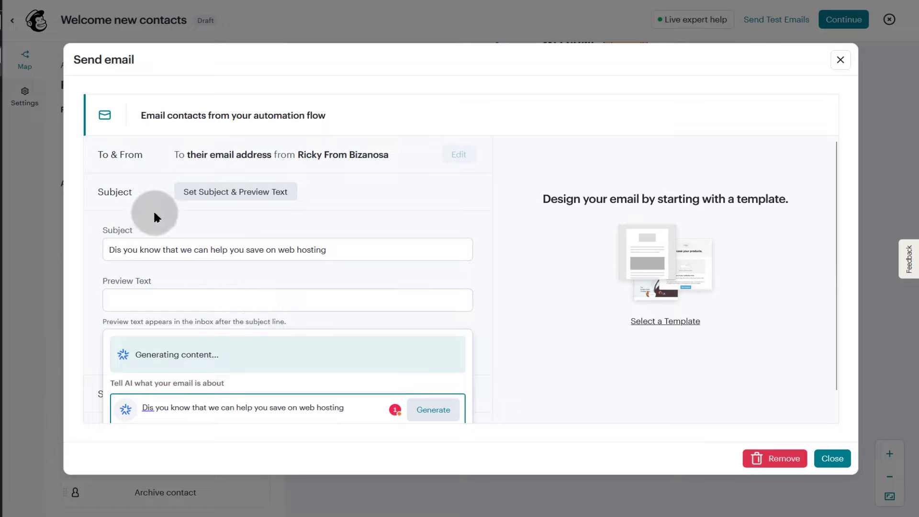
{"action": "scroll", "coordinate": [278, 293], "scroll_direction": "down", "scroll_amount": 1}
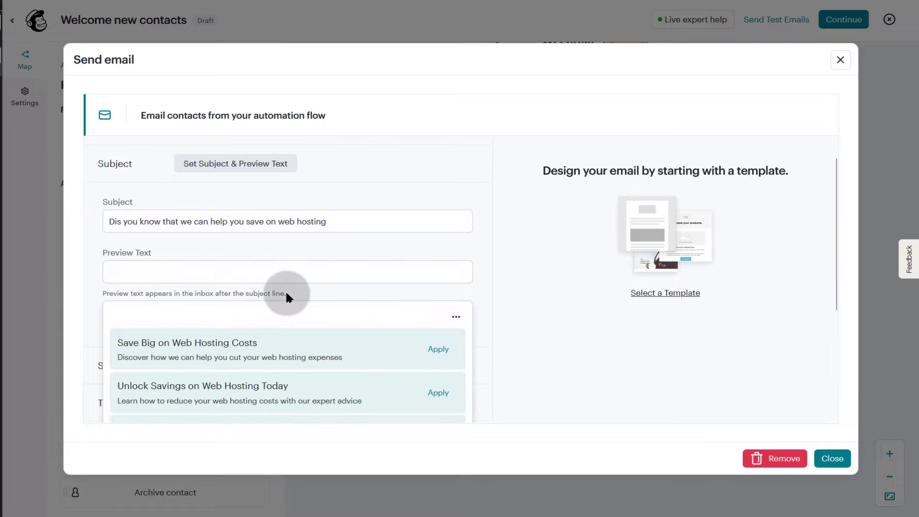
{"action": "scroll", "coordinate": [349, 351], "scroll_direction": "down", "scroll_amount": 2}
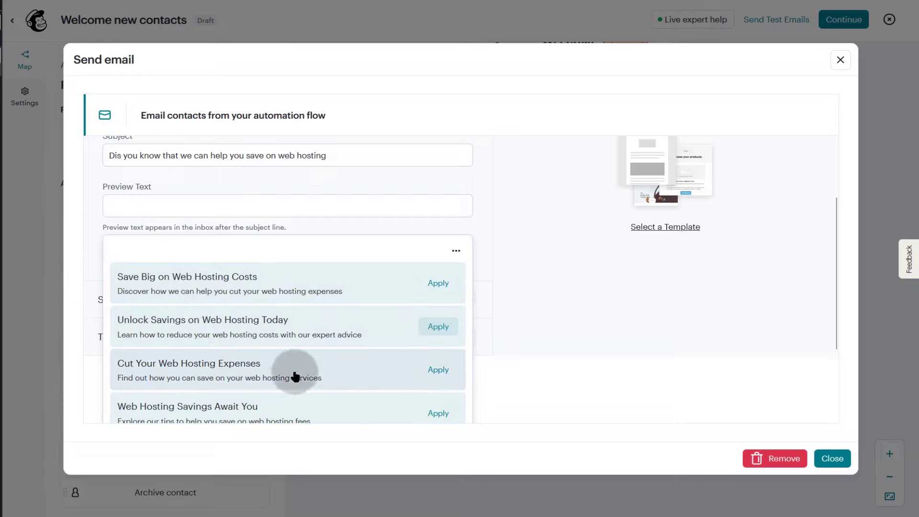
{"action": "scroll", "coordinate": [275, 373], "scroll_direction": "down", "scroll_amount": 2}
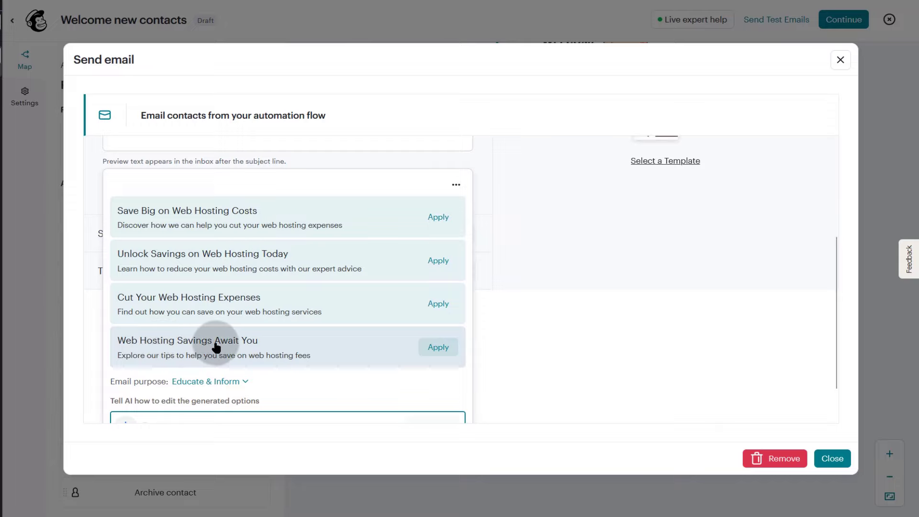
{"action": "left_click", "coordinate": [435, 349]}
- Save the subject with the AI-suggested web-hosting-savings preview text
{"action": "scroll", "coordinate": [265, 274], "scroll_direction": "up", "scroll_amount": 1}
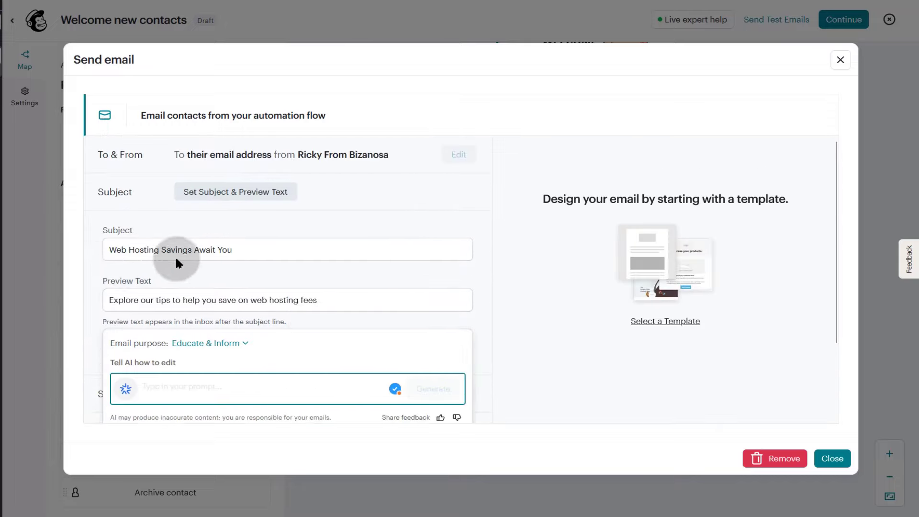
{"action": "scroll", "coordinate": [176, 262], "scroll_direction": "down", "scroll_amount": 2}
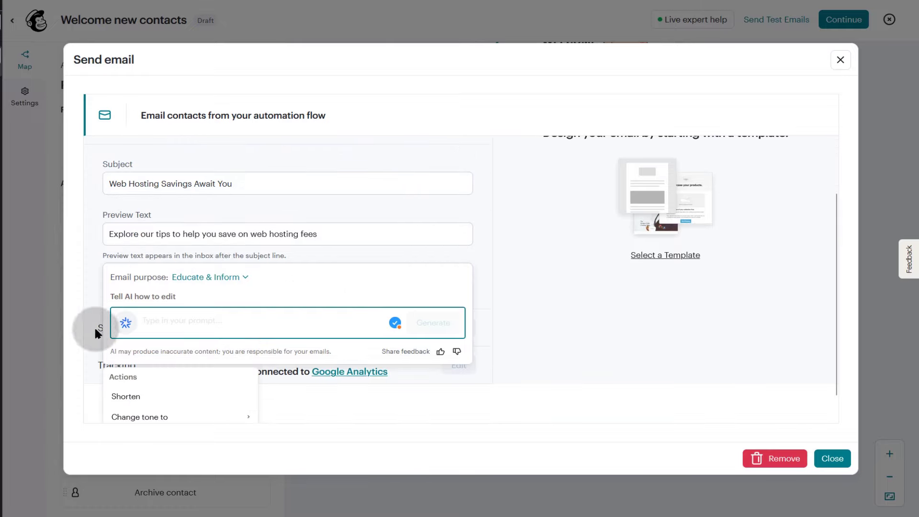
{"action": "scroll", "coordinate": [268, 234], "scroll_direction": "up", "scroll_amount": 2}
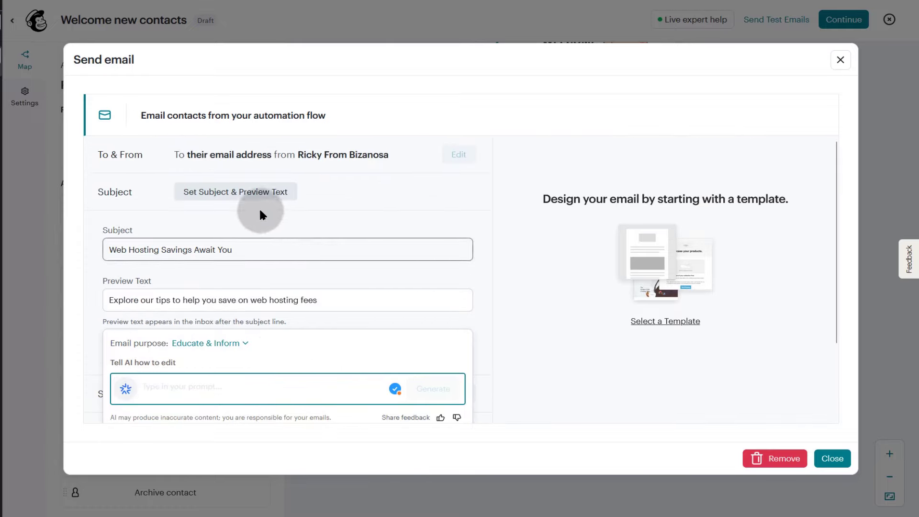
{"action": "left_click", "coordinate": [131, 298]}
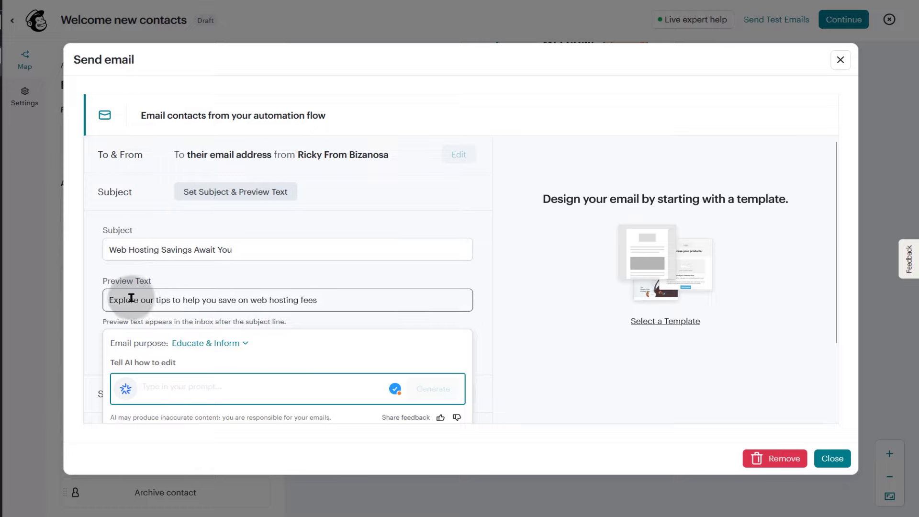
{"action": "scroll", "coordinate": [308, 334], "scroll_direction": "down", "scroll_amount": 3}
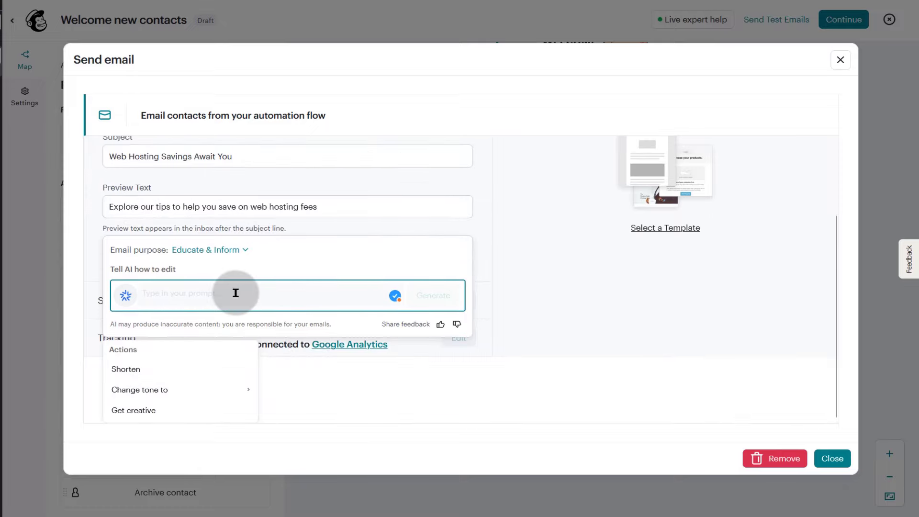
{"action": "left_click", "coordinate": [482, 271]}
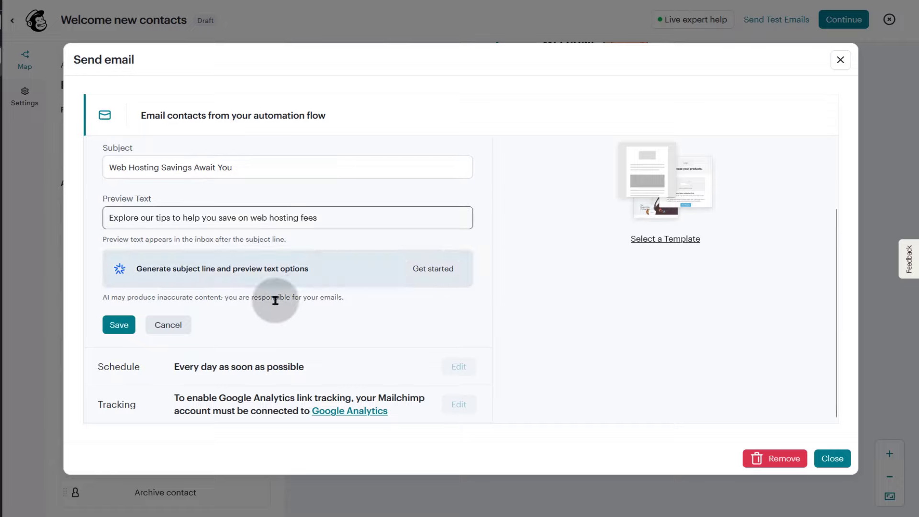
{"action": "left_click", "coordinate": [119, 323]}
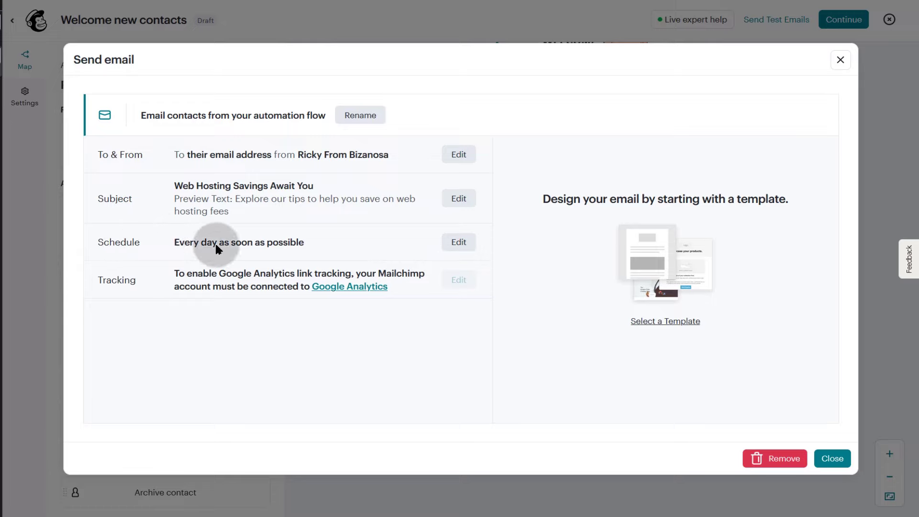
- Limit sending days to Monday through Friday by dropping Saturday and Sunday
{"action": "left_click", "coordinate": [459, 242]}
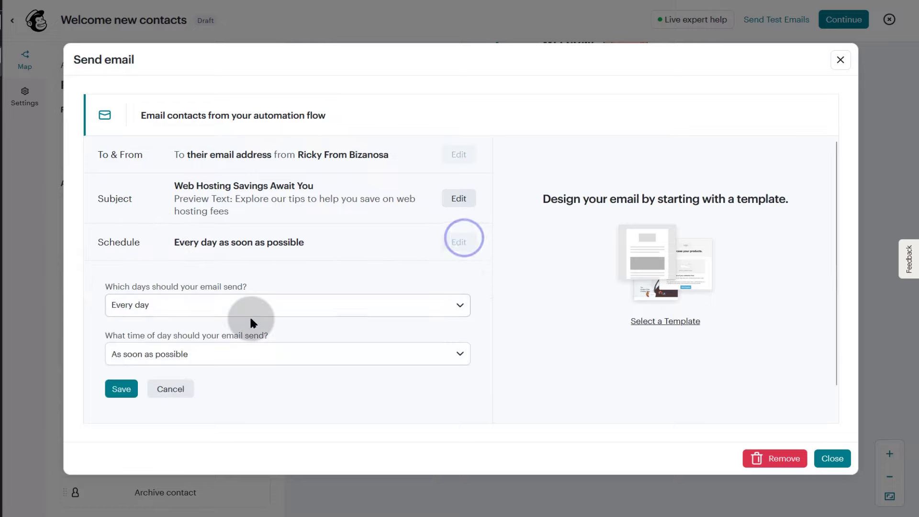
{"action": "left_click", "coordinate": [425, 306]}
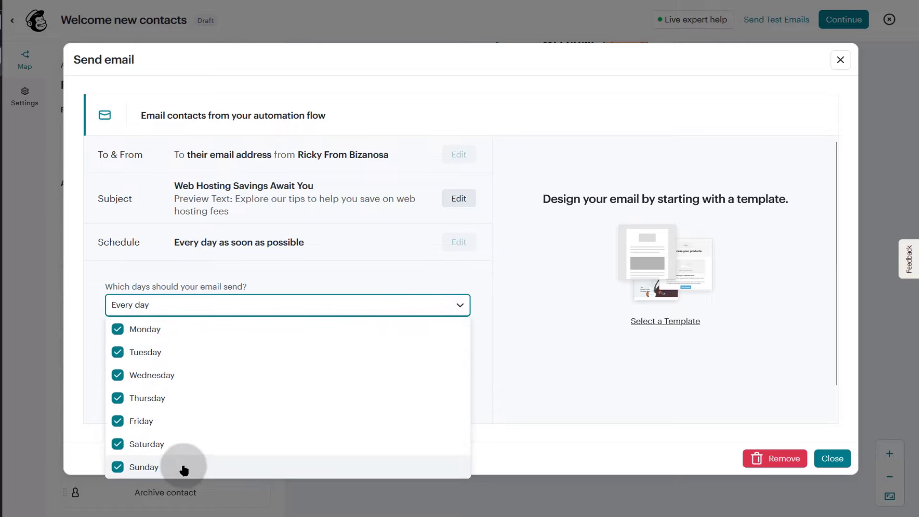
{"action": "left_click", "coordinate": [118, 468]}
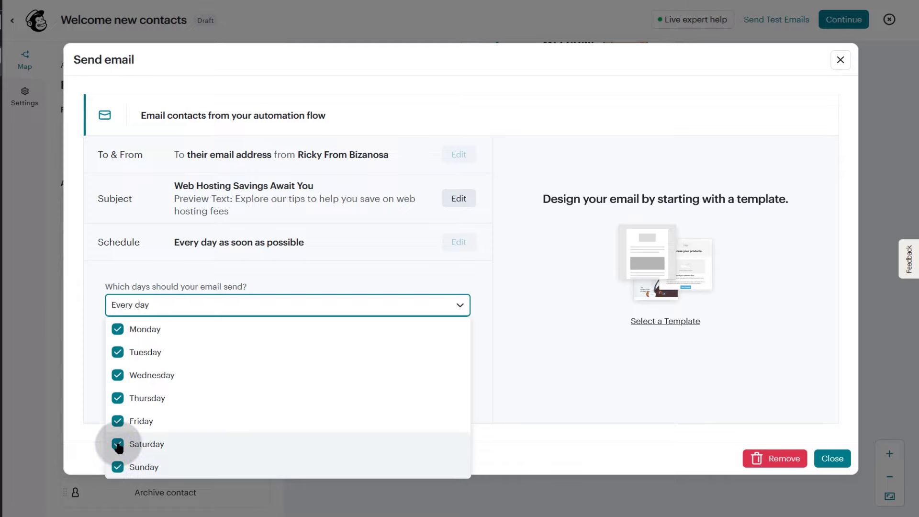
{"action": "left_click", "coordinate": [118, 444]}
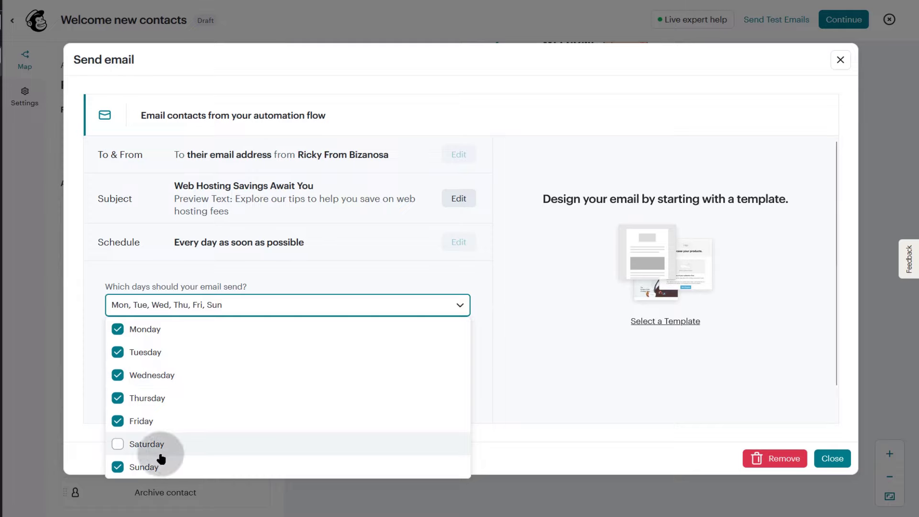
{"action": "left_click", "coordinate": [117, 468]}
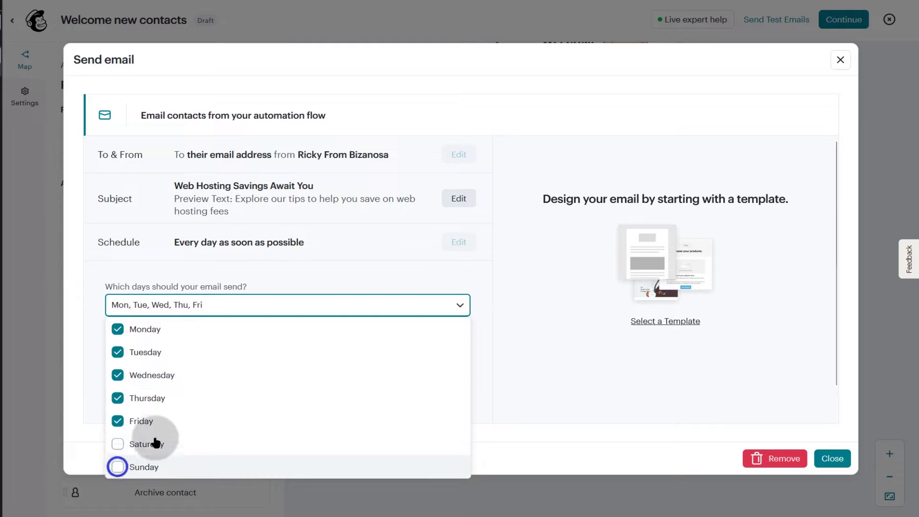
{"action": "left_click", "coordinate": [482, 338]}
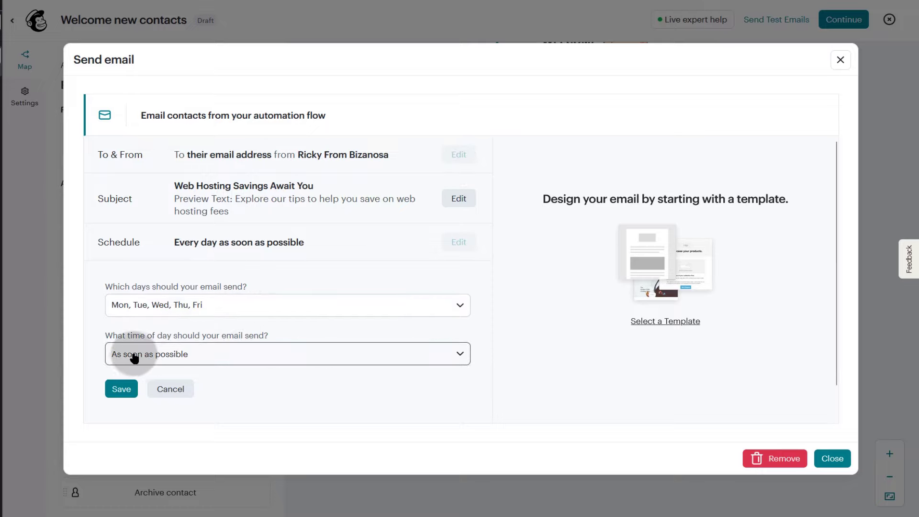
- Try a sending time window starting at 8 and ending at 5 PM
{"action": "left_click", "coordinate": [251, 355]}
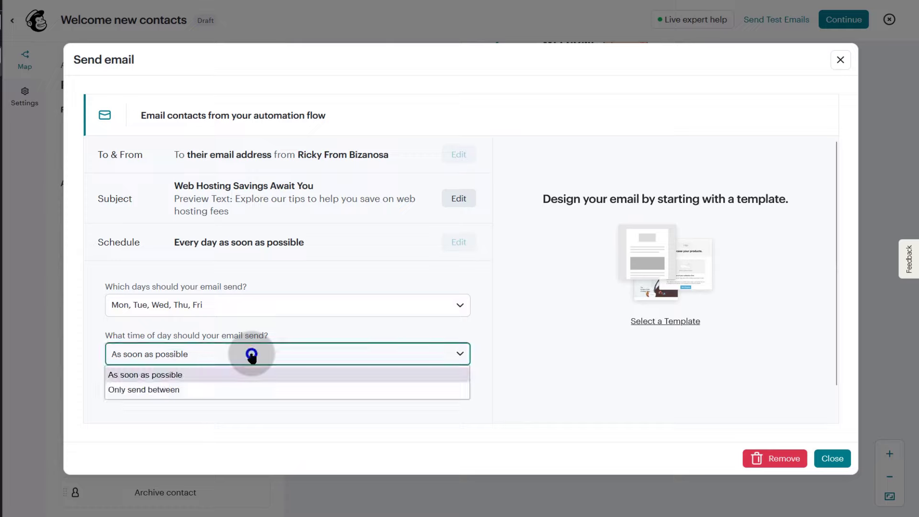
{"action": "left_click", "coordinate": [184, 389]}
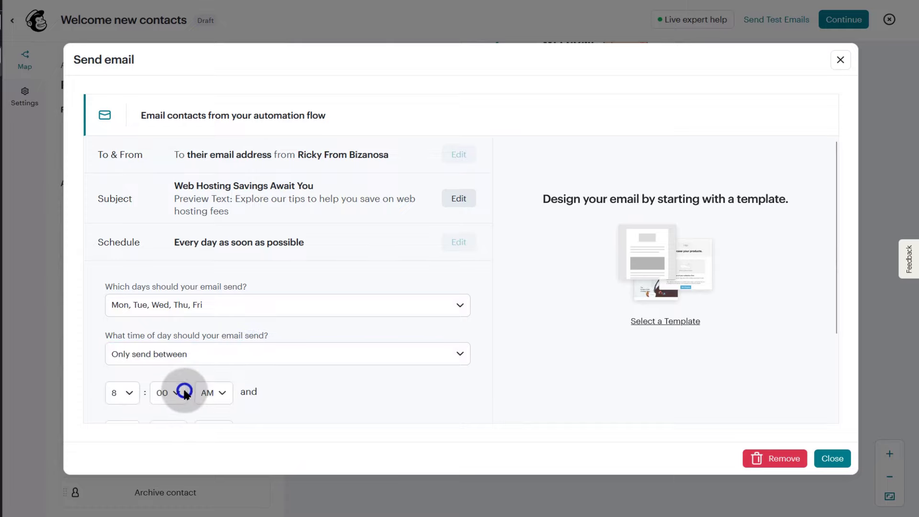
{"action": "left_click", "coordinate": [130, 395]}
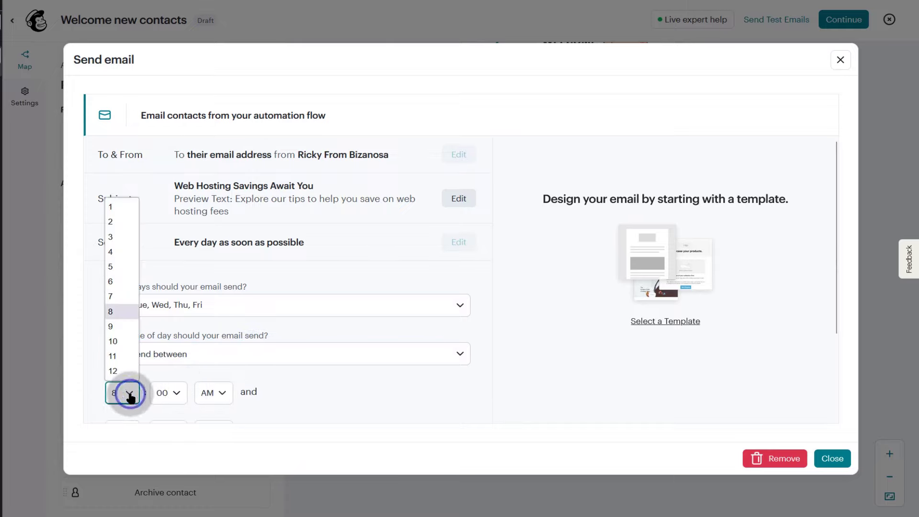
{"action": "left_click", "coordinate": [113, 313]}
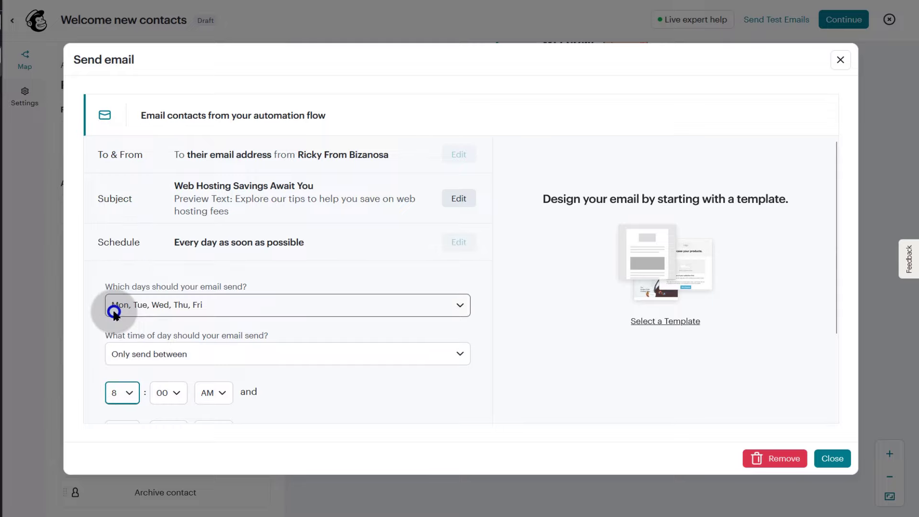
{"action": "left_click", "coordinate": [225, 400]}
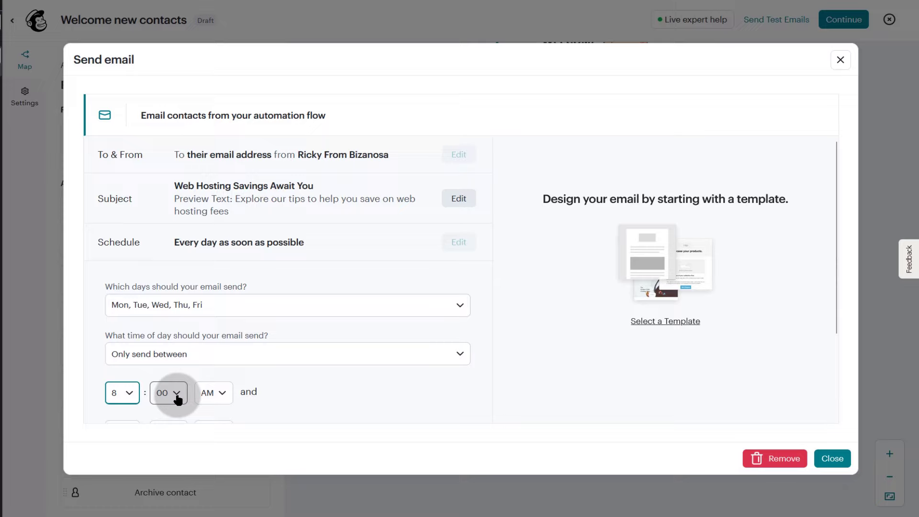
{"action": "scroll", "coordinate": [283, 388], "scroll_direction": "down", "scroll_amount": 2}
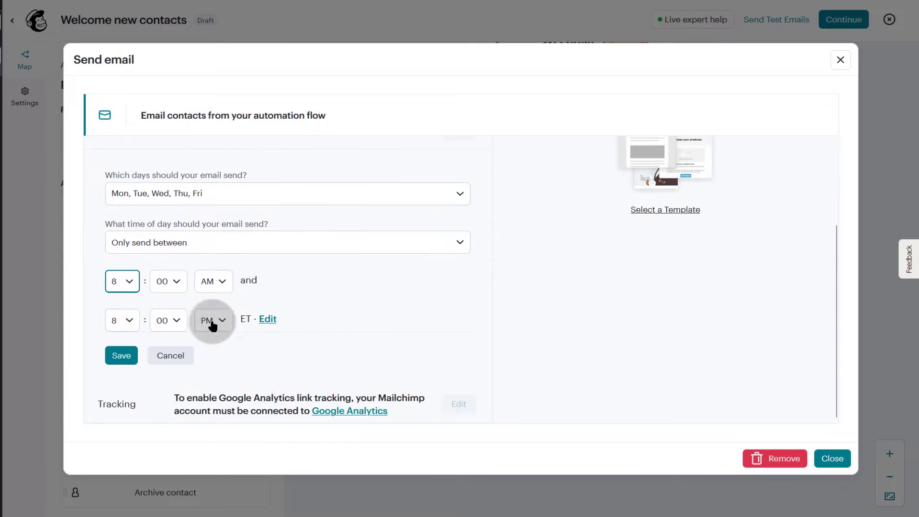
{"action": "left_click", "coordinate": [130, 320]}
{"action": "left_click", "coordinate": [130, 321]}
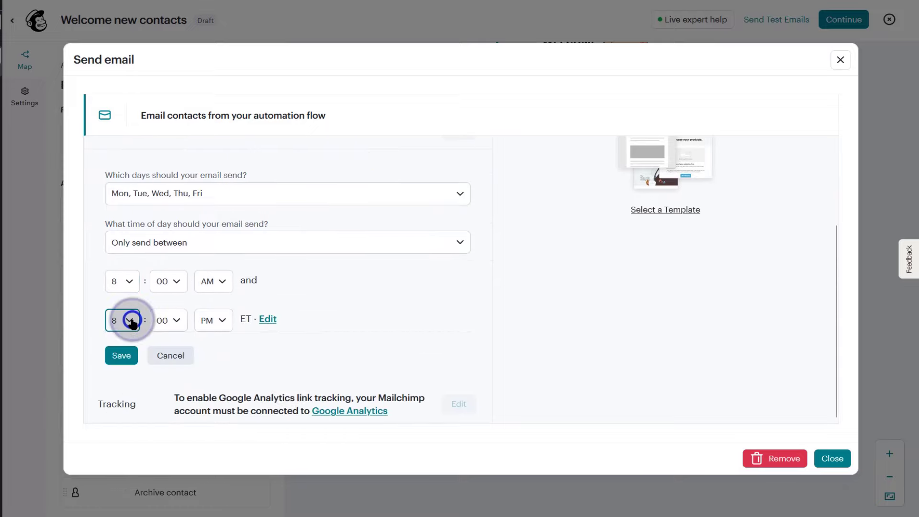
{"action": "left_click", "coordinate": [129, 282]}
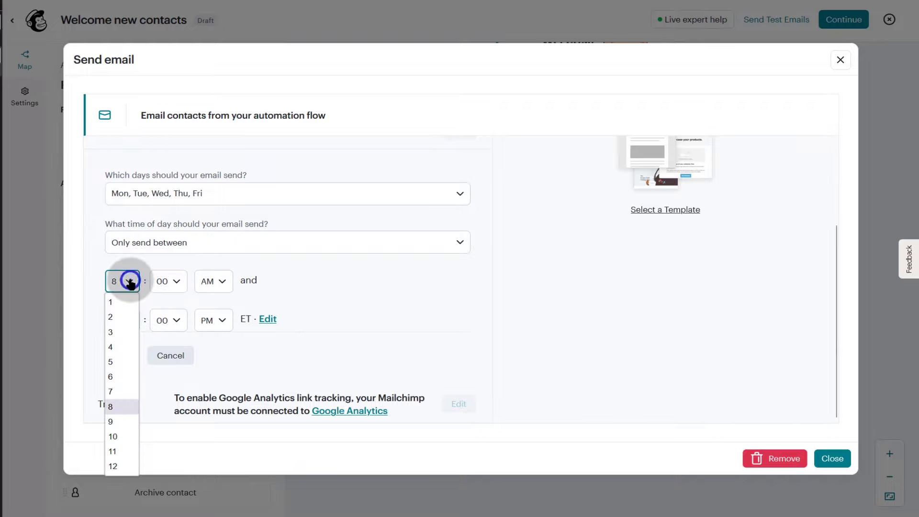
{"action": "left_click", "coordinate": [129, 283]}
{"action": "left_click", "coordinate": [131, 321]}
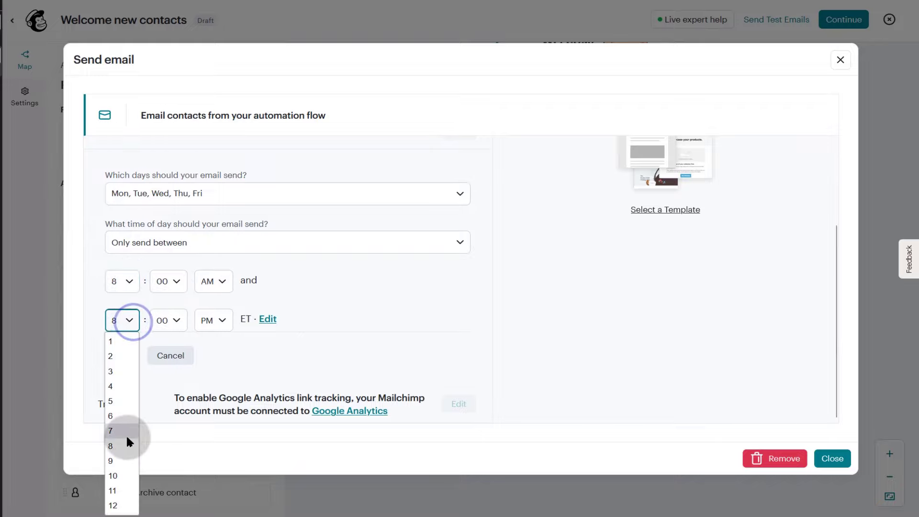
{"action": "left_click", "coordinate": [116, 400]}
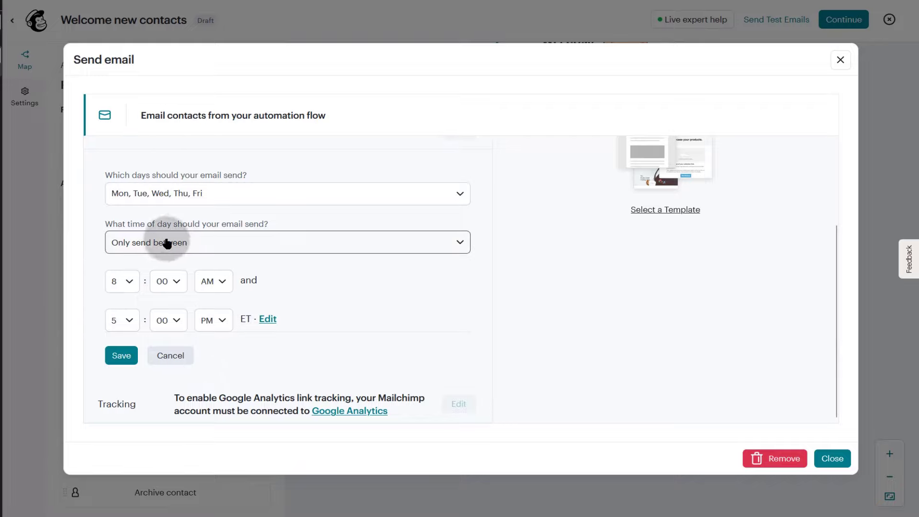
- Change the send time to As soon as possible and save the weekday schedule
{"action": "left_click", "coordinate": [293, 243]}
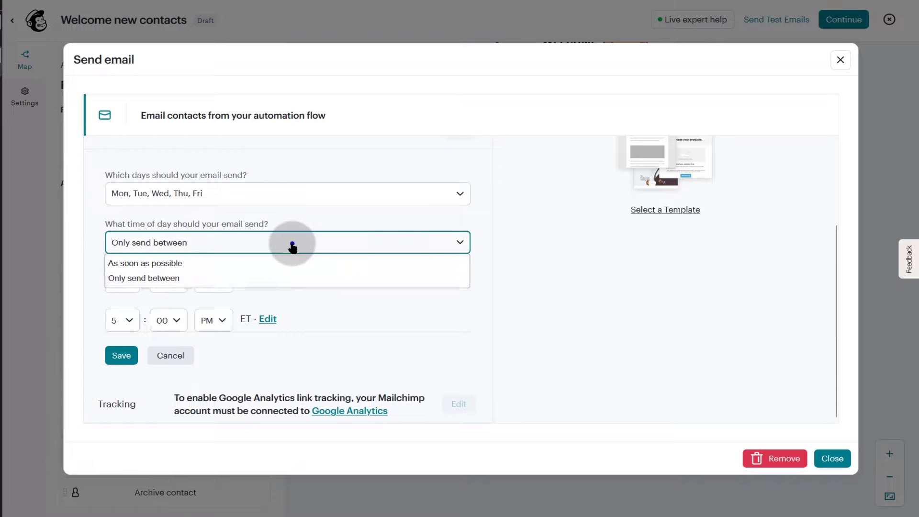
{"action": "left_click", "coordinate": [163, 264]}
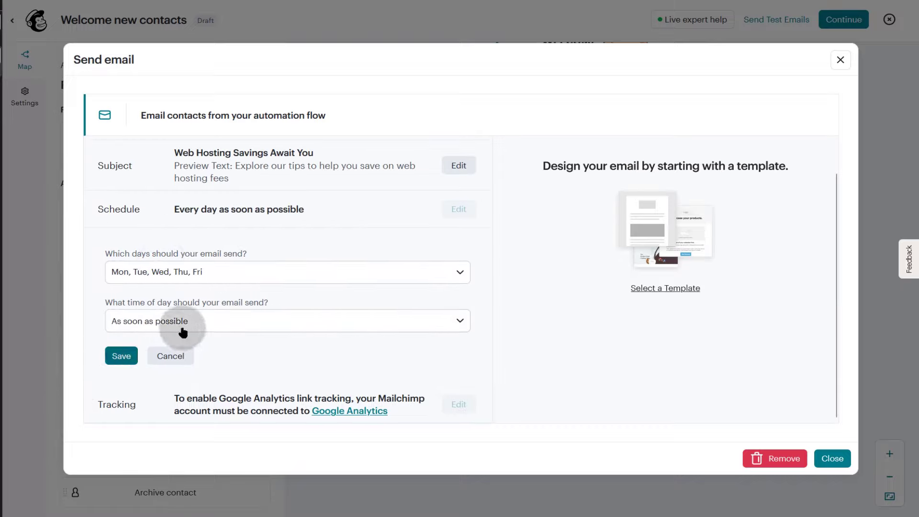
{"action": "left_click", "coordinate": [189, 323]}
{"action": "left_click", "coordinate": [287, 378]}
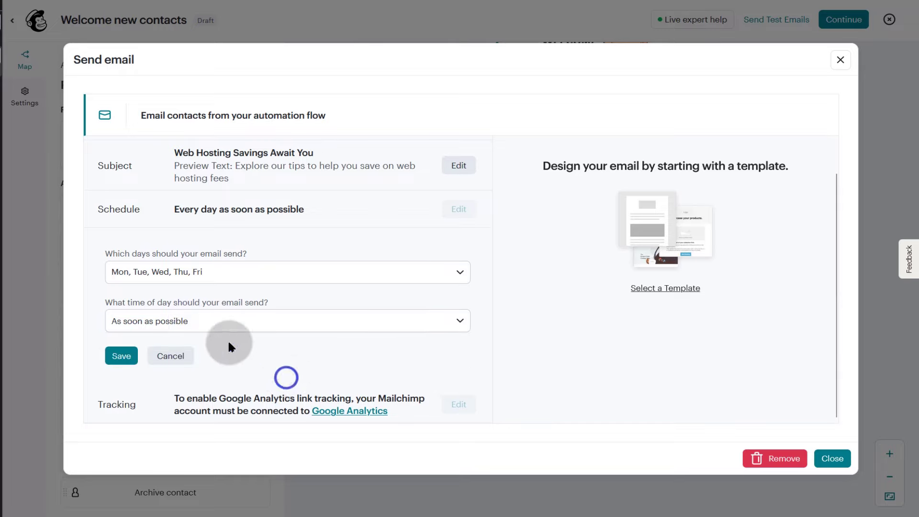
{"action": "left_click", "coordinate": [120, 354]}
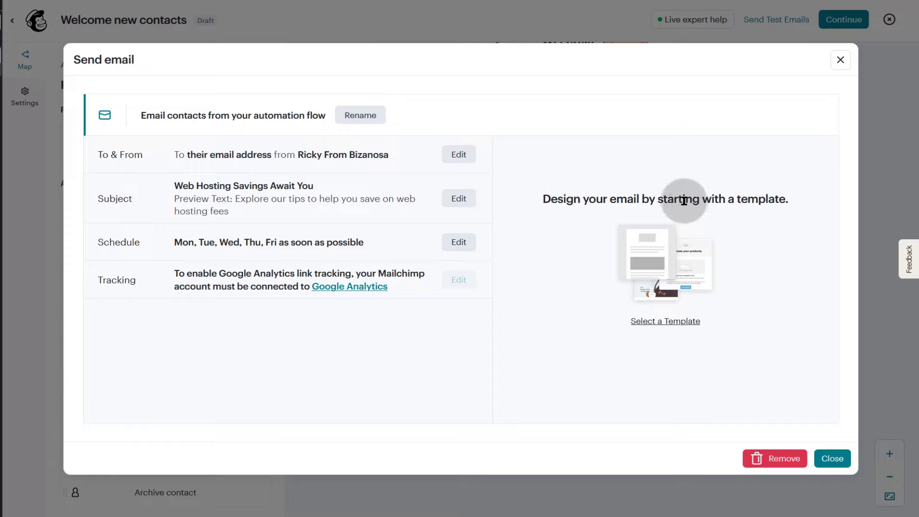
- Apply the saved template Sample 0 (Bizanosa – WordPress Server Setup) to the follow-up email
{"action": "left_click", "coordinate": [659, 324]}
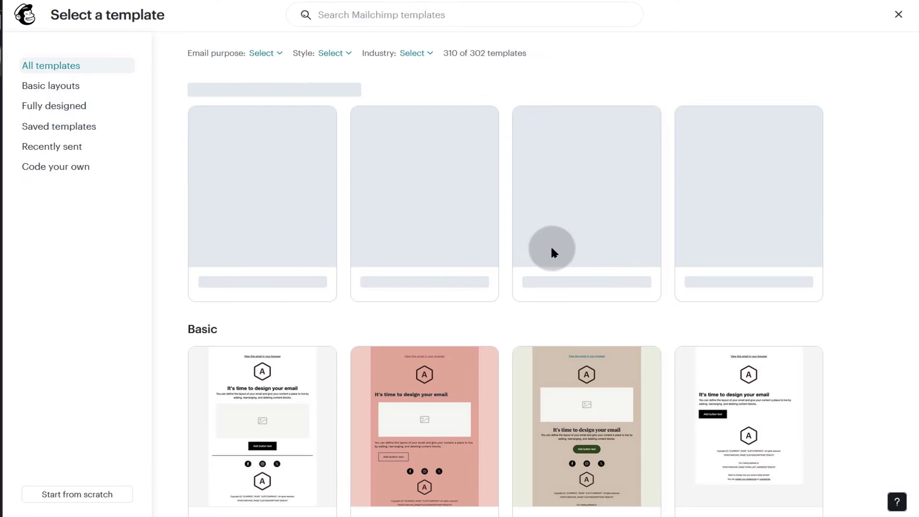
{"action": "scroll", "coordinate": [526, 249], "scroll_direction": "down", "scroll_amount": 5}
{"action": "scroll", "coordinate": [234, 197], "scroll_direction": "up", "scroll_amount": 4}
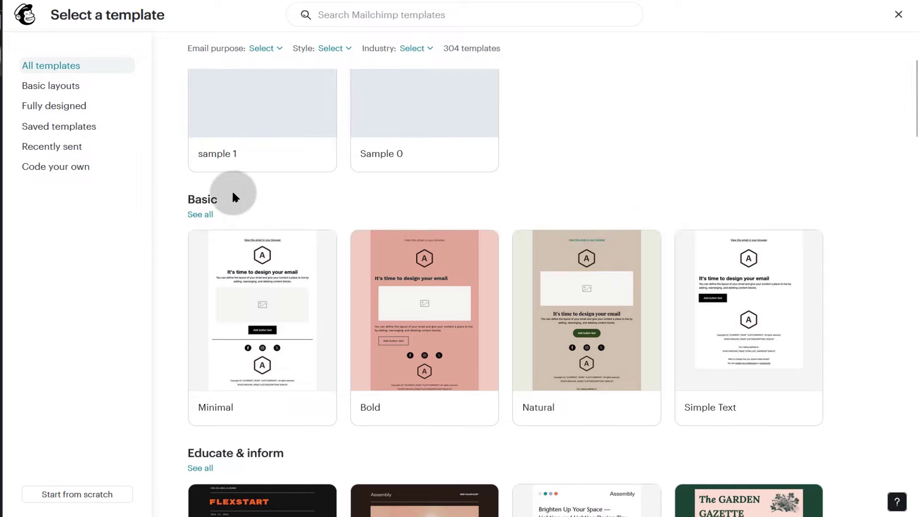
{"action": "left_click", "coordinate": [44, 126]}
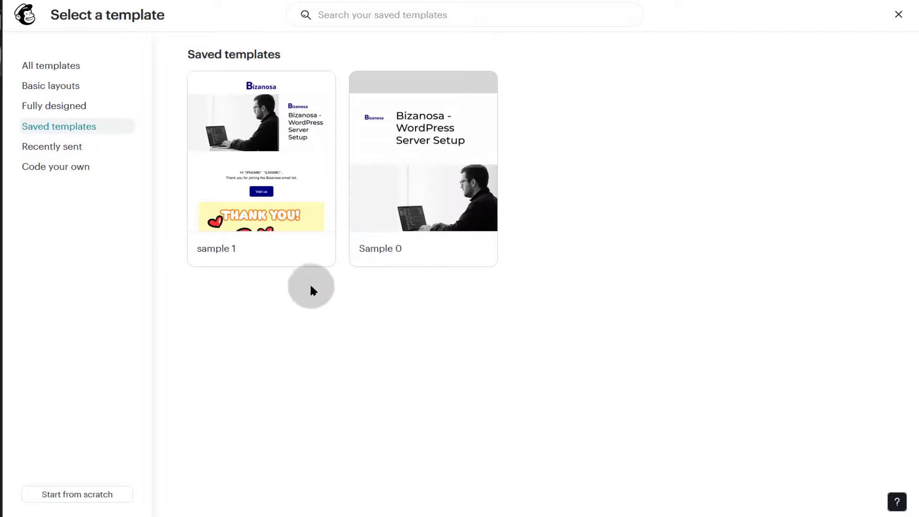
{"action": "mouse_move", "coordinate": [253, 160]}
{"action": "mouse_move", "coordinate": [440, 123]}
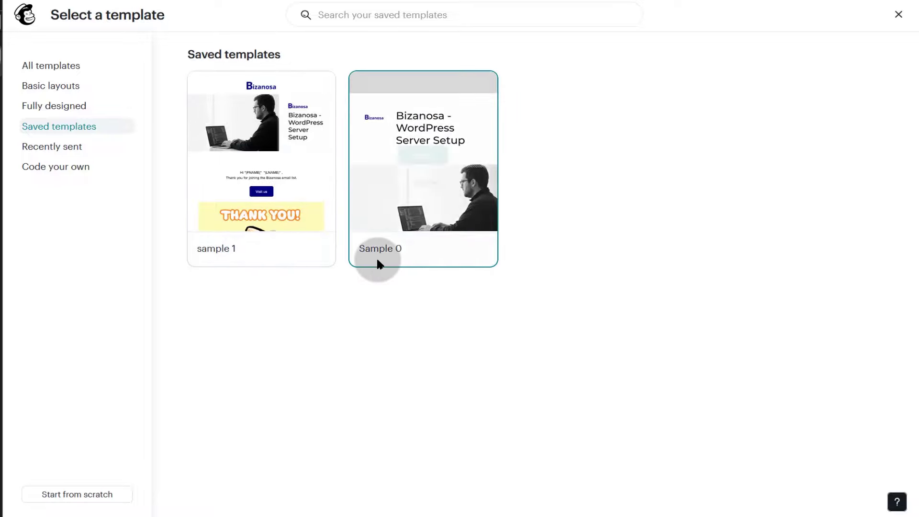
{"action": "mouse_move", "coordinate": [441, 165]}
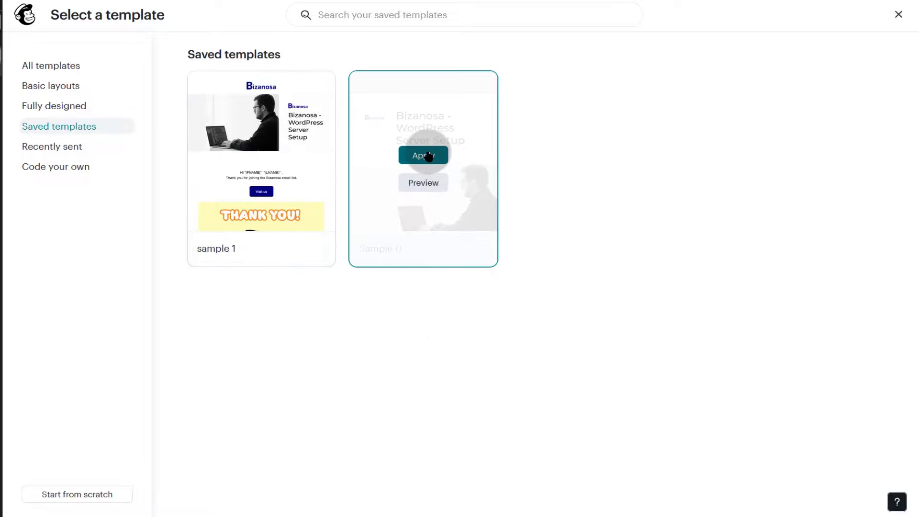
{"action": "left_click", "coordinate": [420, 157]}
{"action": "left_click", "coordinate": [474, 230]}
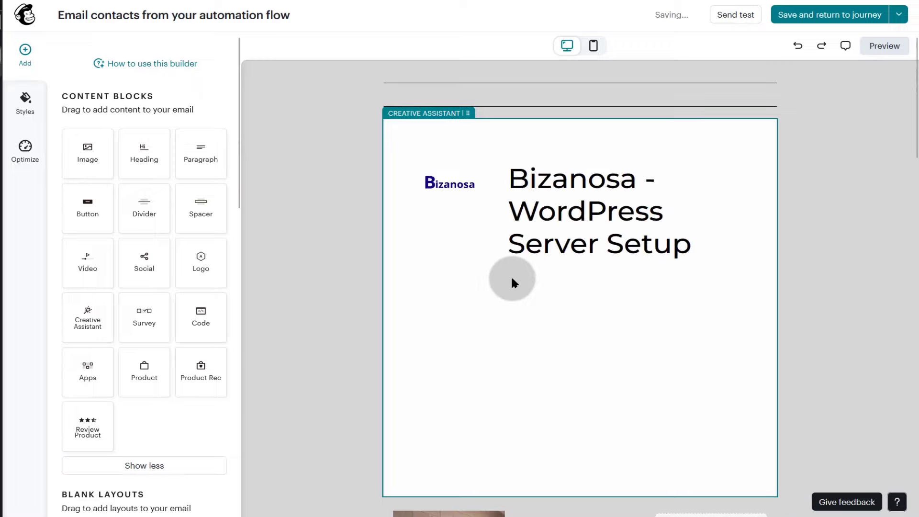
- Review the Sample 0 email content, then save it and go back to the Welcome new contacts flow
{"action": "scroll", "coordinate": [561, 238], "scroll_direction": "down", "scroll_amount": 4}
{"action": "scroll", "coordinate": [575, 335], "scroll_direction": "down", "scroll_amount": 6}
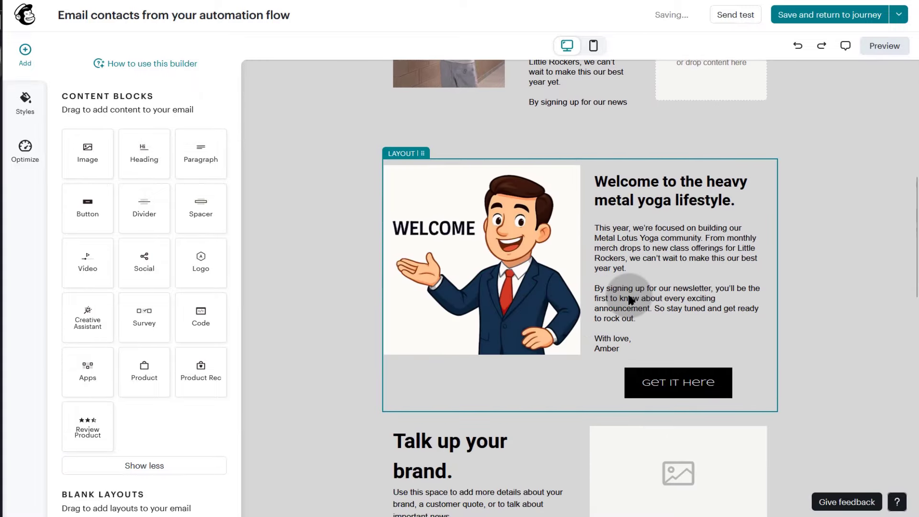
{"action": "scroll", "coordinate": [576, 345], "scroll_direction": "up", "scroll_amount": 6}
{"action": "scroll", "coordinate": [580, 335], "scroll_direction": "down", "scroll_amount": 18}
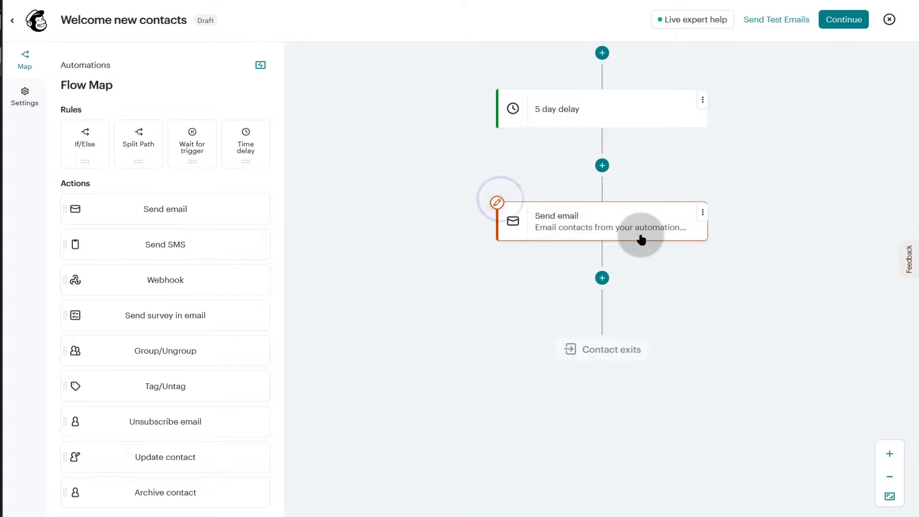
{"action": "left_click", "coordinate": [705, 212]}
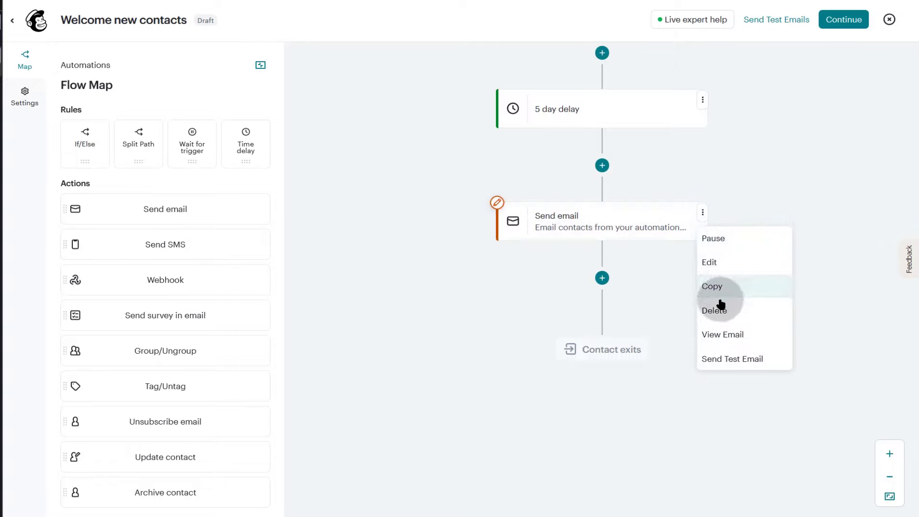
- Insert a Split Path step after the second email, sending 50% of contacts to A and 50% to B
{"action": "left_click", "coordinate": [443, 350]}
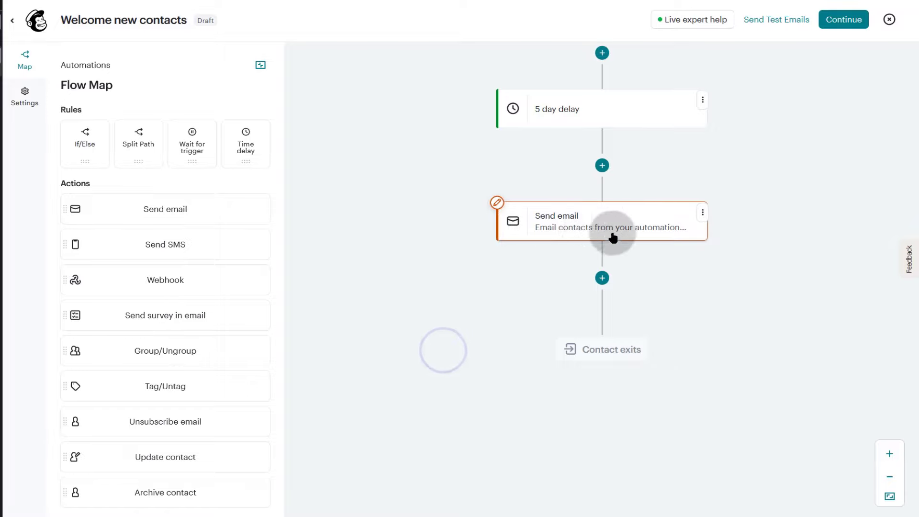
{"action": "left_click", "coordinate": [423, 298]}
{"action": "scroll", "coordinate": [718, 312], "scroll_direction": "down", "scroll_amount": 2}
{"action": "scroll", "coordinate": [742, 308], "scroll_direction": "up", "scroll_amount": 3}
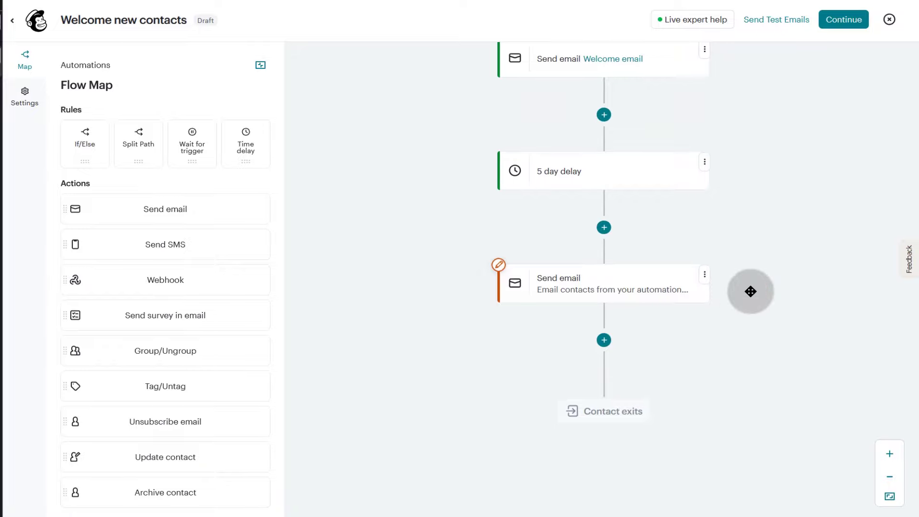
{"action": "scroll", "coordinate": [761, 289], "scroll_direction": "down", "scroll_amount": 3}
{"action": "left_click", "coordinate": [604, 153]}
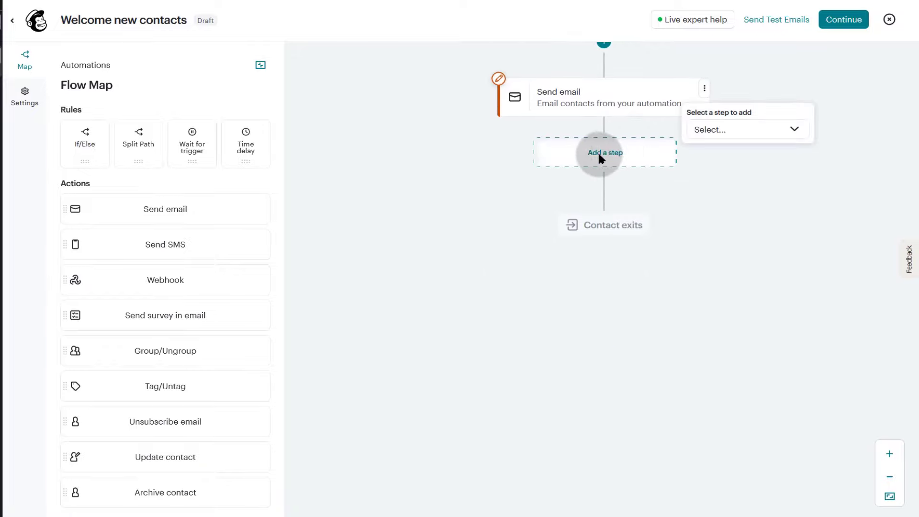
{"action": "left_click", "coordinate": [766, 128]}
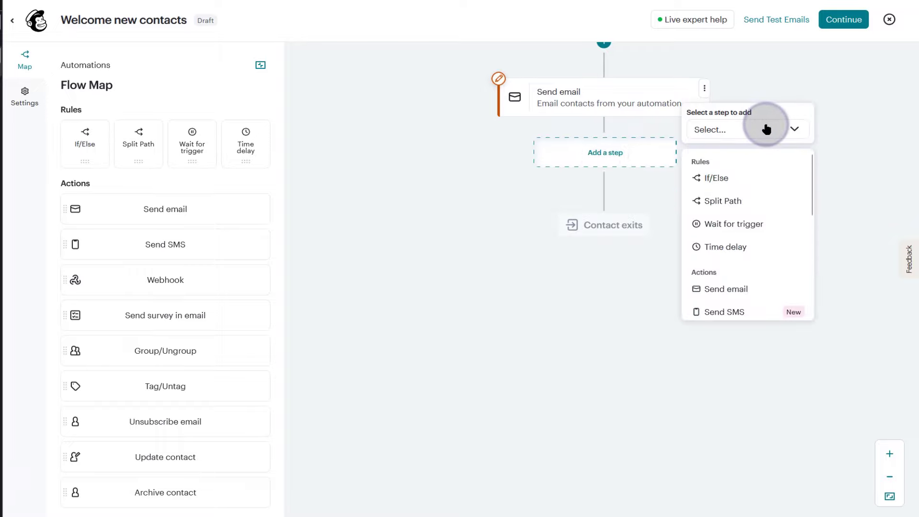
{"action": "left_click", "coordinate": [720, 202]}
{"action": "left_click", "coordinate": [616, 213]}
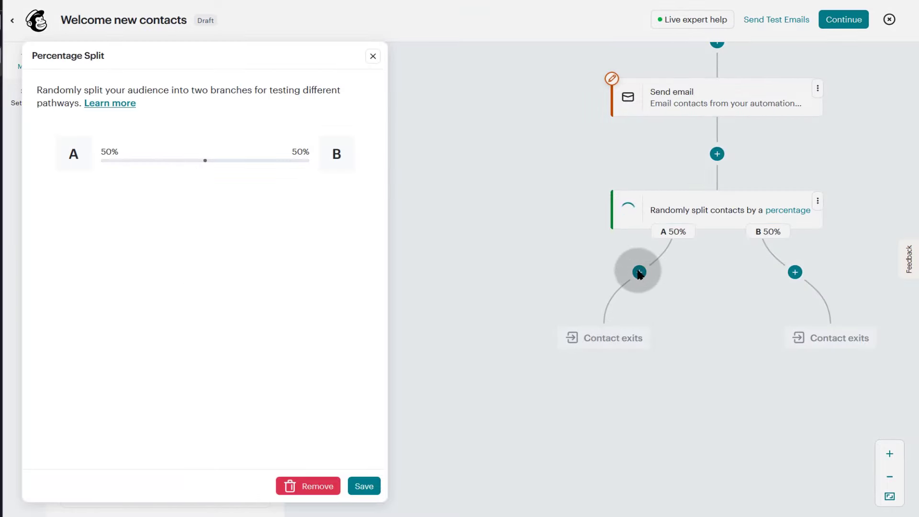
{"action": "left_click", "coordinate": [364, 486]}
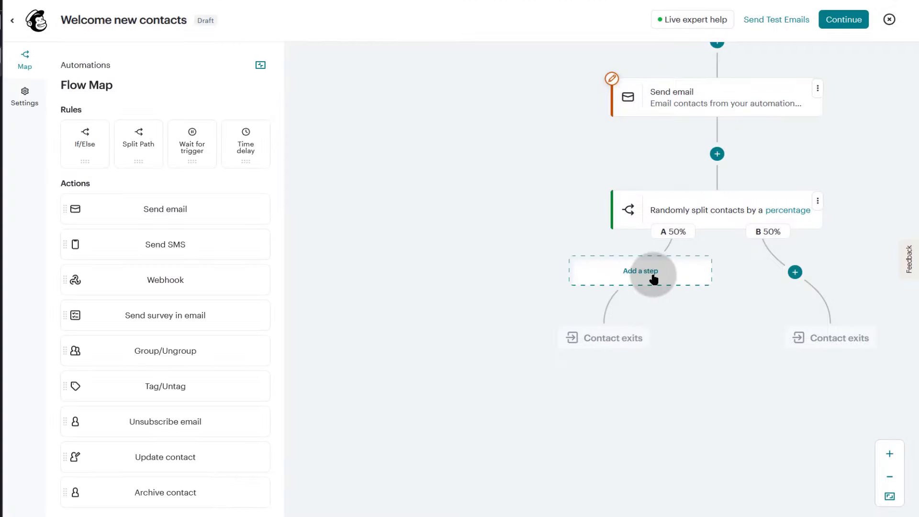
- Add a Send email step to branch A of the split
{"action": "left_click", "coordinate": [654, 278]}
{"action": "left_click", "coordinate": [767, 247]}
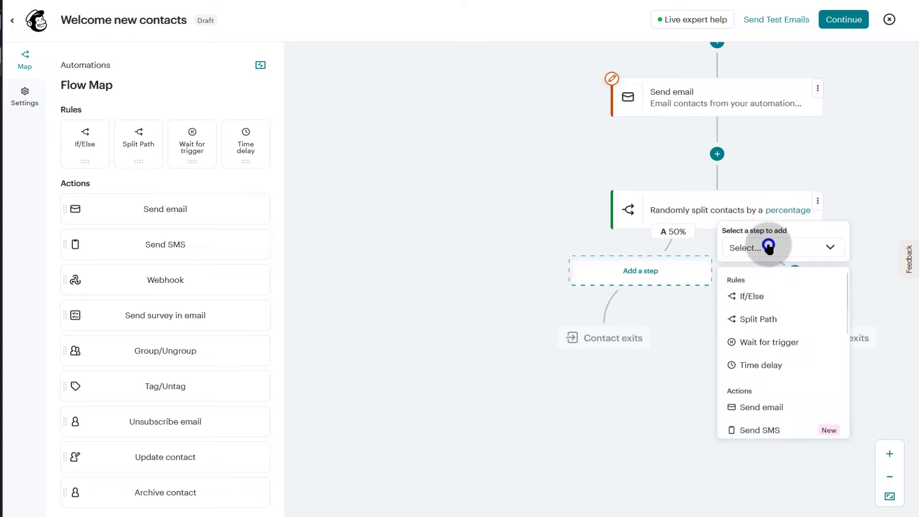
{"action": "scroll", "coordinate": [804, 383], "scroll_direction": "down", "scroll_amount": 2}
{"action": "left_click", "coordinate": [750, 342]}
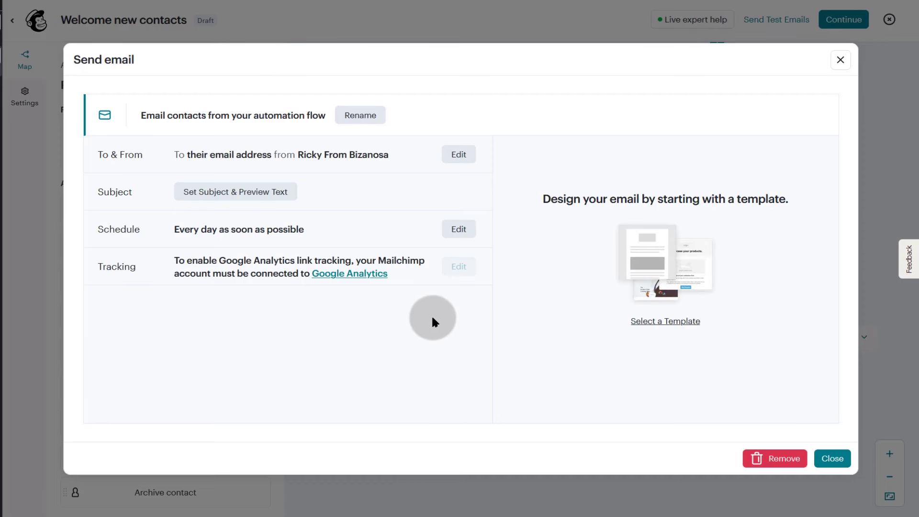
- Generate AI subject lines from prompt 'bu' and save 'Enhance Your Business with Our Services' with its preview text
{"action": "left_click", "coordinate": [236, 194]}
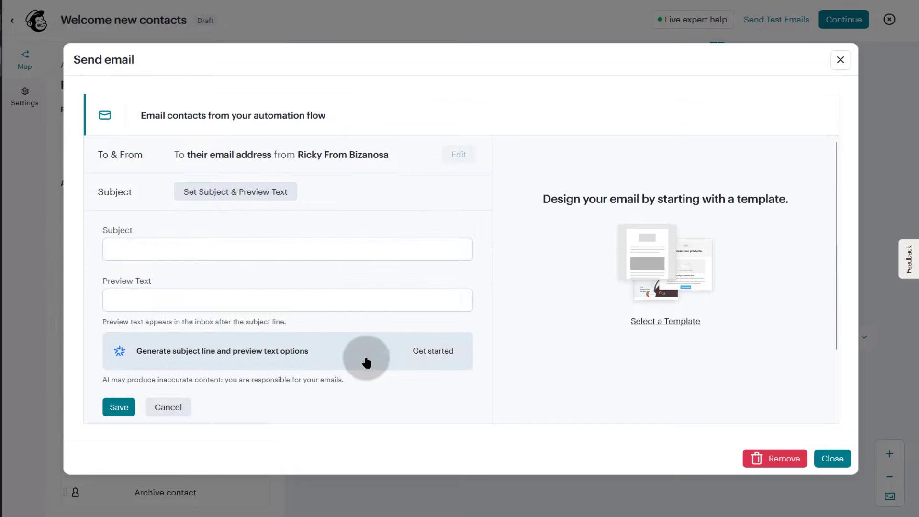
{"action": "left_click", "coordinate": [434, 351]}
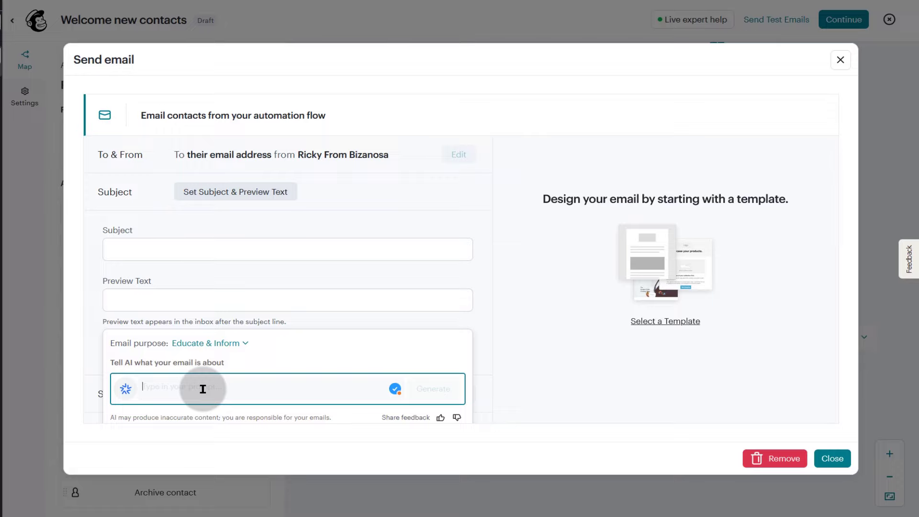
{"action": "type", "text": "buy service"}
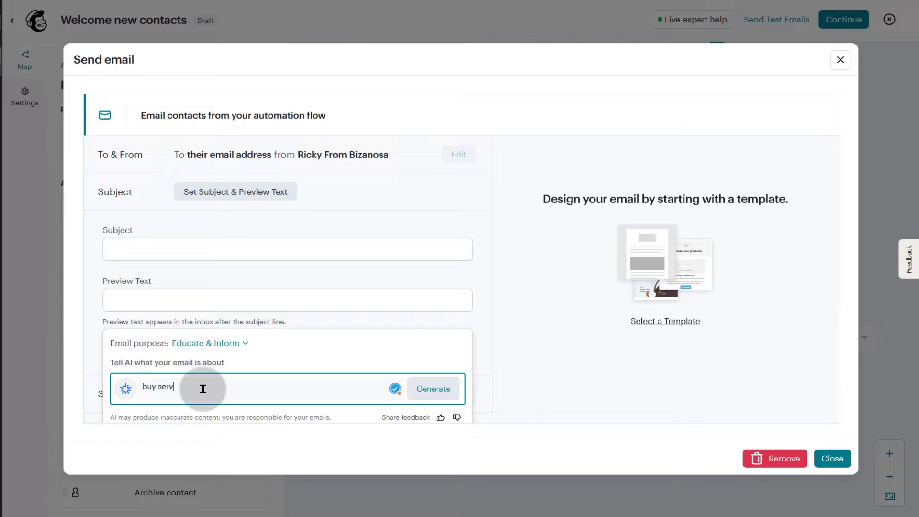
{"action": "left_click", "coordinate": [435, 388]}
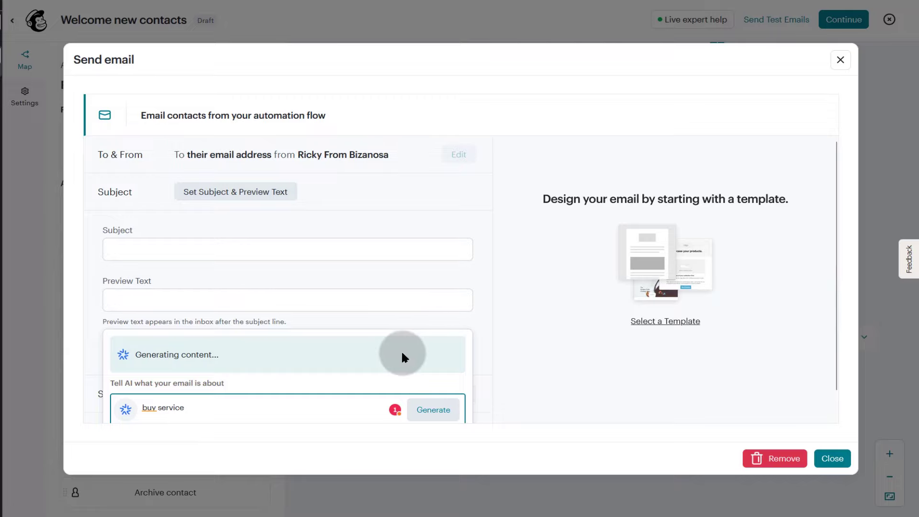
{"action": "scroll", "coordinate": [369, 367], "scroll_direction": "down", "scroll_amount": 3}
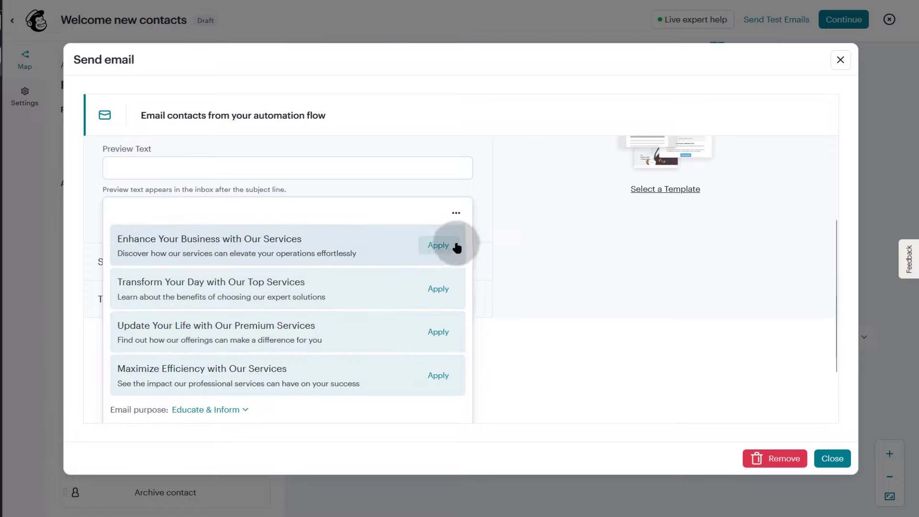
{"action": "left_click", "coordinate": [439, 245]}
{"action": "scroll", "coordinate": [467, 331], "scroll_direction": "down", "scroll_amount": 2}
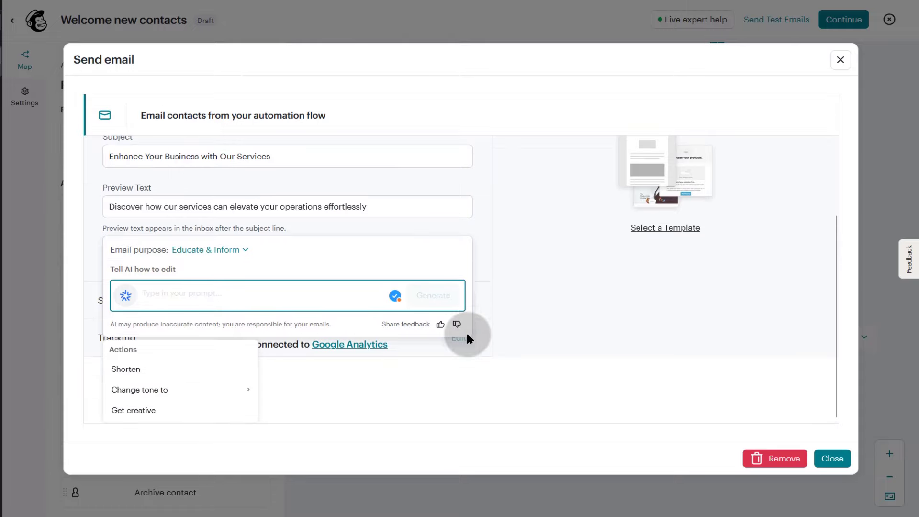
{"action": "left_click", "coordinate": [483, 286]}
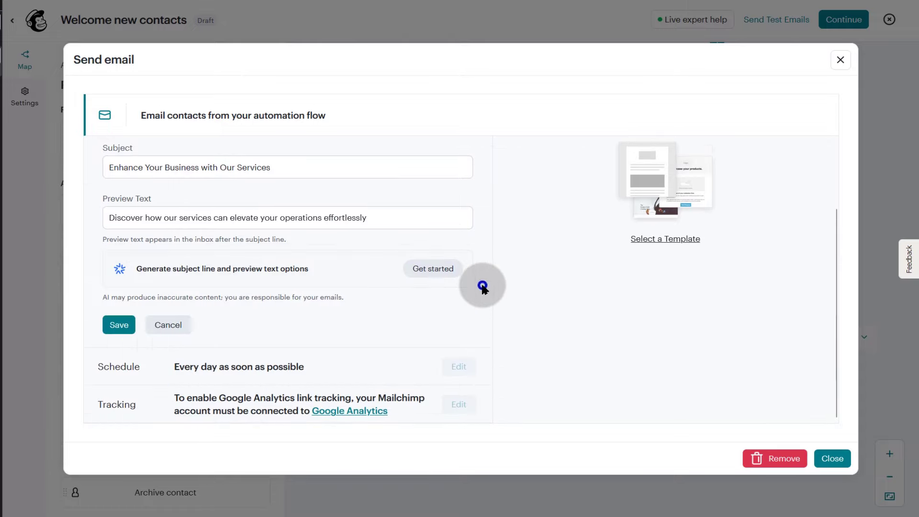
{"action": "left_click", "coordinate": [120, 325]}
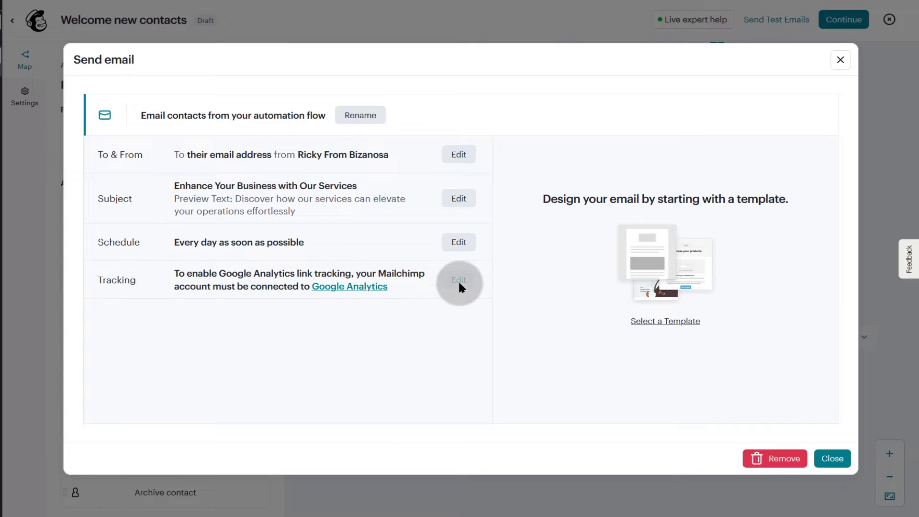
- Apply the saved template Sample 0 to branch A's email and return to the flow map
{"action": "left_click", "coordinate": [662, 321]}
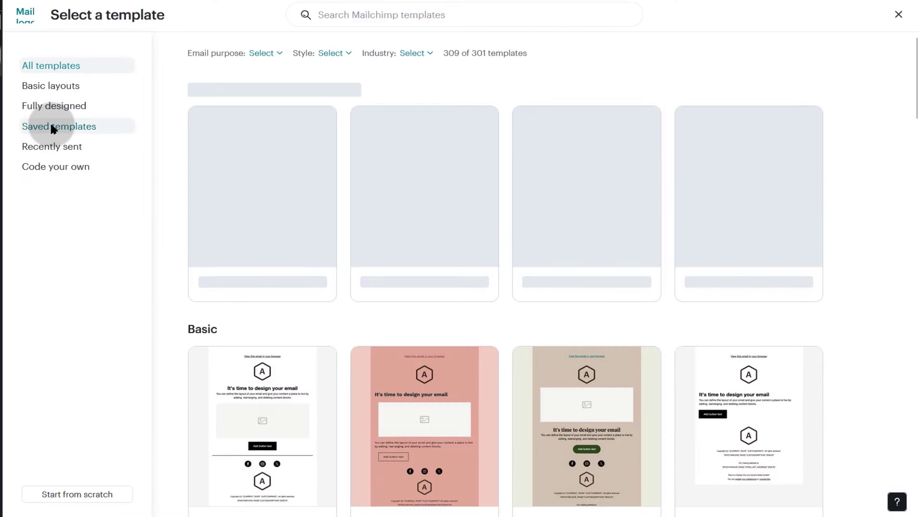
{"action": "left_click", "coordinate": [51, 126]}
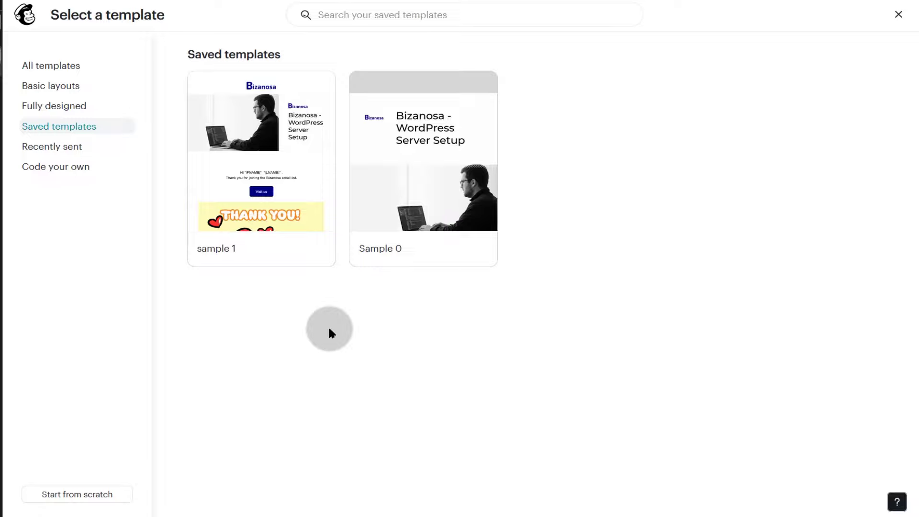
{"action": "mouse_move", "coordinate": [282, 207]}
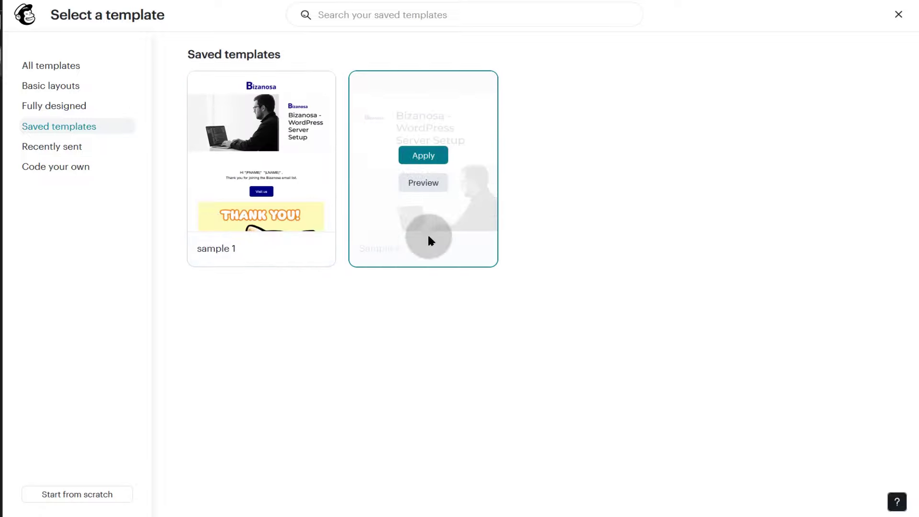
{"action": "left_click", "coordinate": [423, 154]}
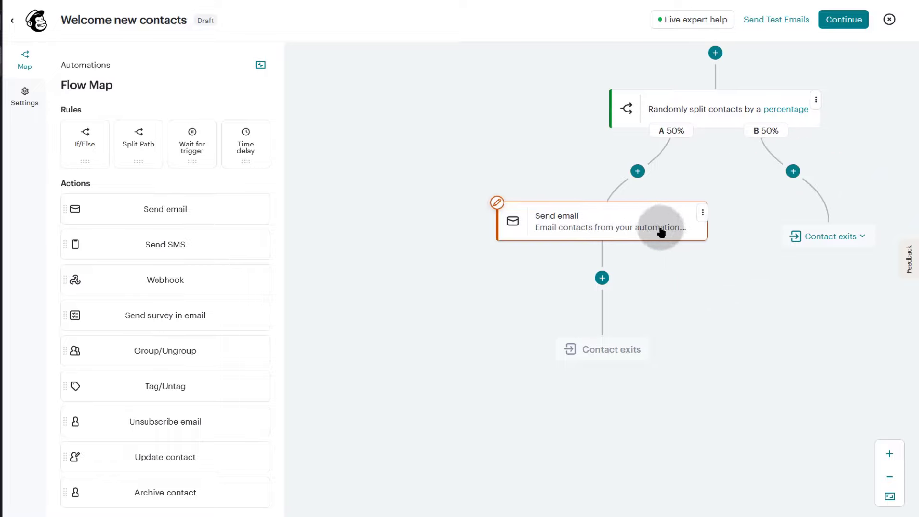
- Insert a Send email step under branch B and open its email settings
{"action": "left_click", "coordinate": [805, 174]}
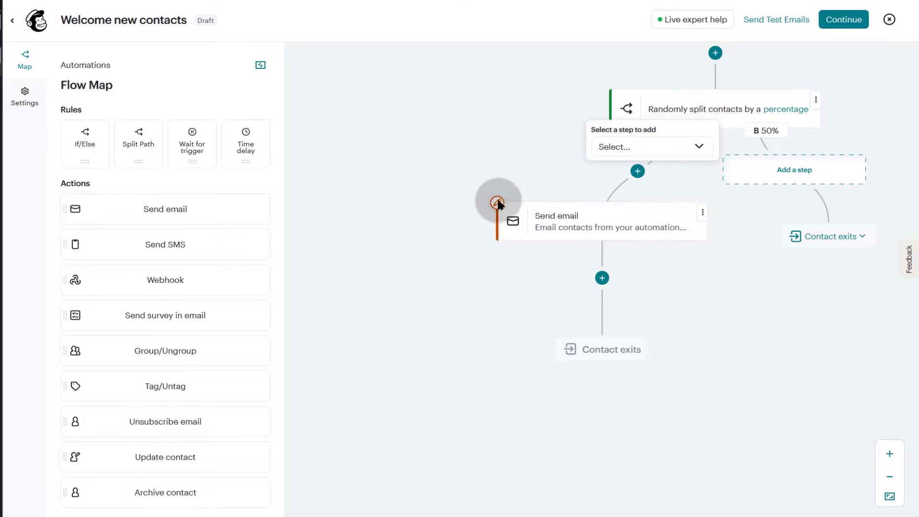
{"action": "left_click", "coordinate": [647, 147]}
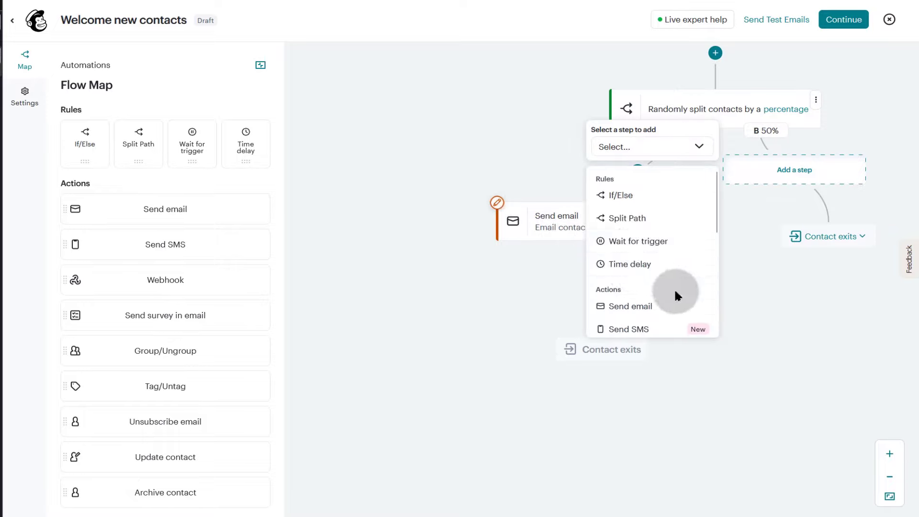
{"action": "left_click", "coordinate": [787, 169]}
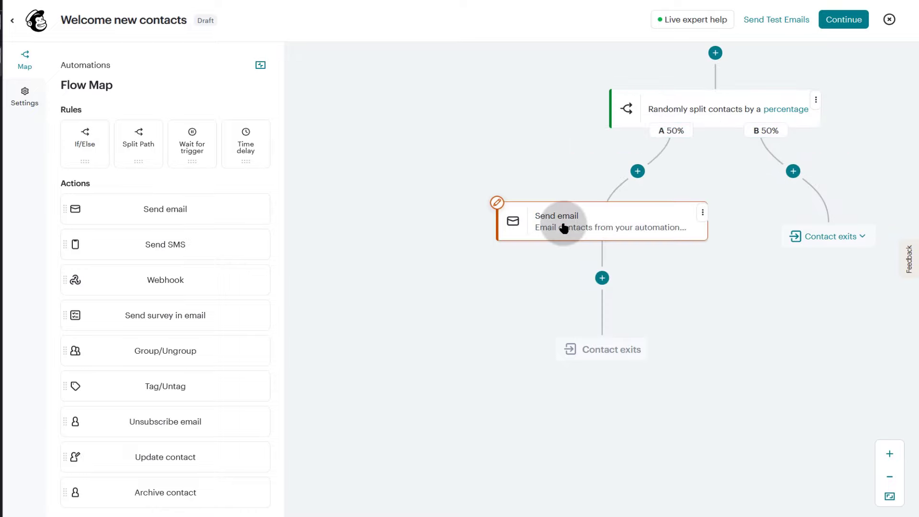
{"action": "left_click", "coordinate": [797, 171]}
{"action": "left_click", "coordinate": [640, 146]}
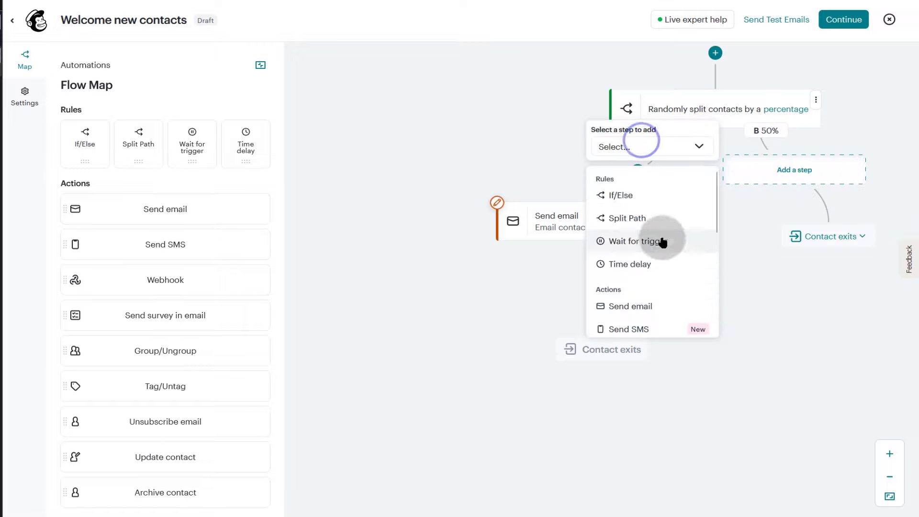
{"action": "left_click", "coordinate": [633, 307]}
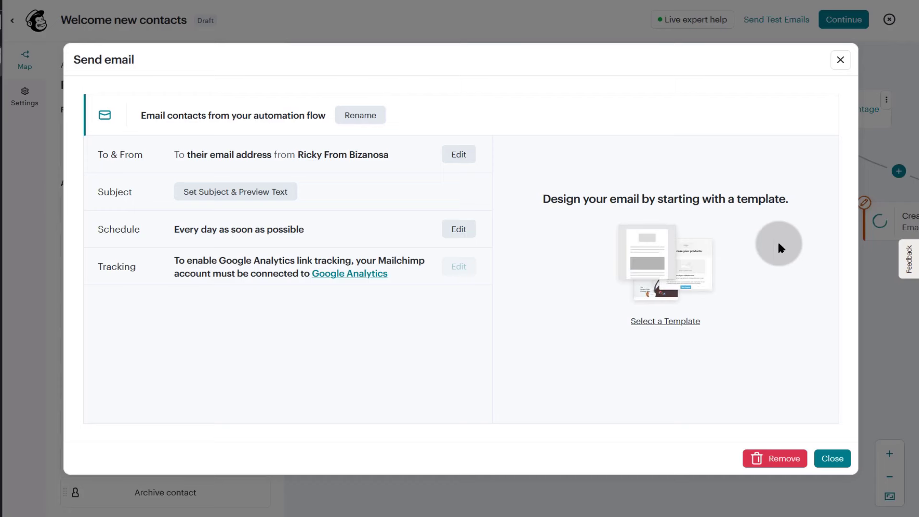
- Generate AI subjects from prompt 'buy service' and save 'Why You Should Buy Our Service' with its preview text
{"action": "left_click", "coordinate": [241, 192]}
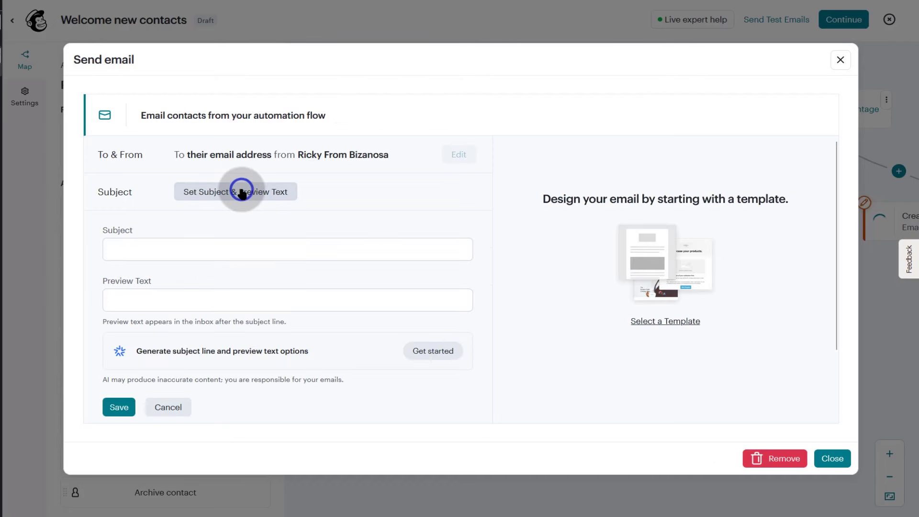
{"action": "left_click", "coordinate": [431, 351]}
{"action": "left_click", "coordinate": [224, 389]}
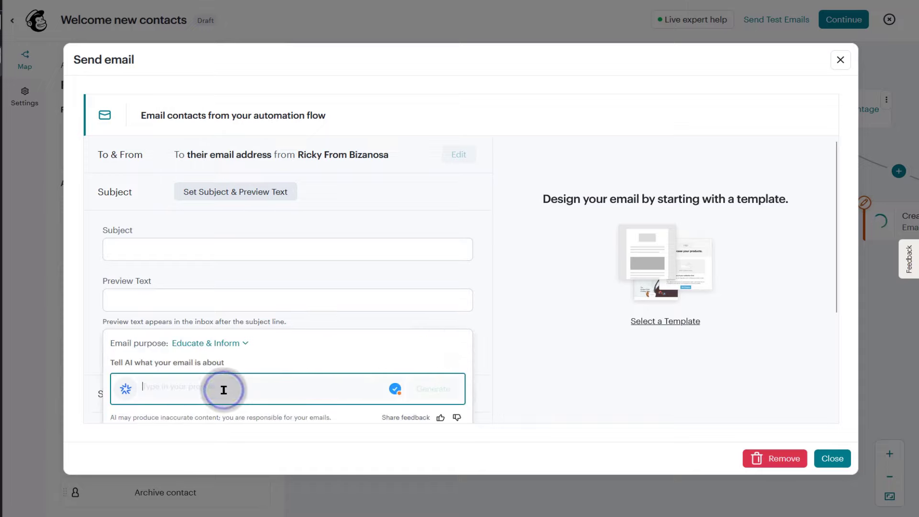
{"action": "type", "text": "buy serv"}
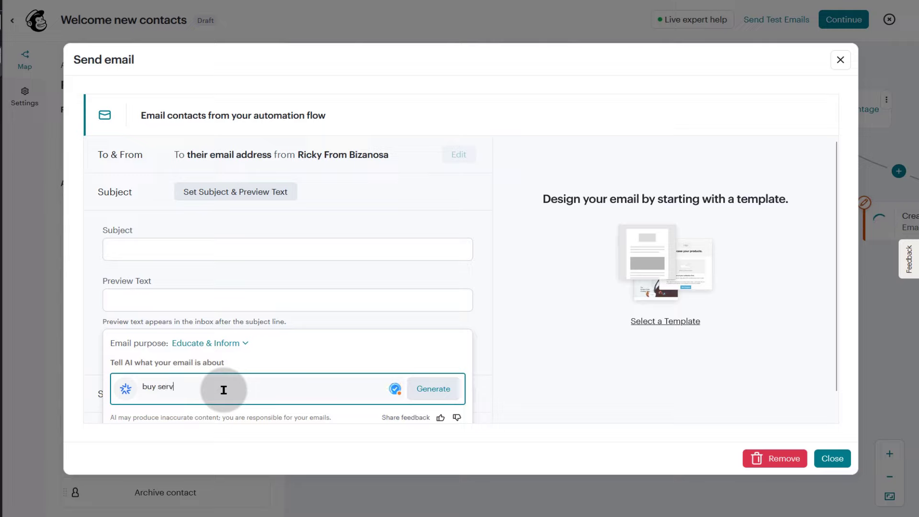
{"action": "type", "text": "ice"}
{"action": "left_click", "coordinate": [428, 389]}
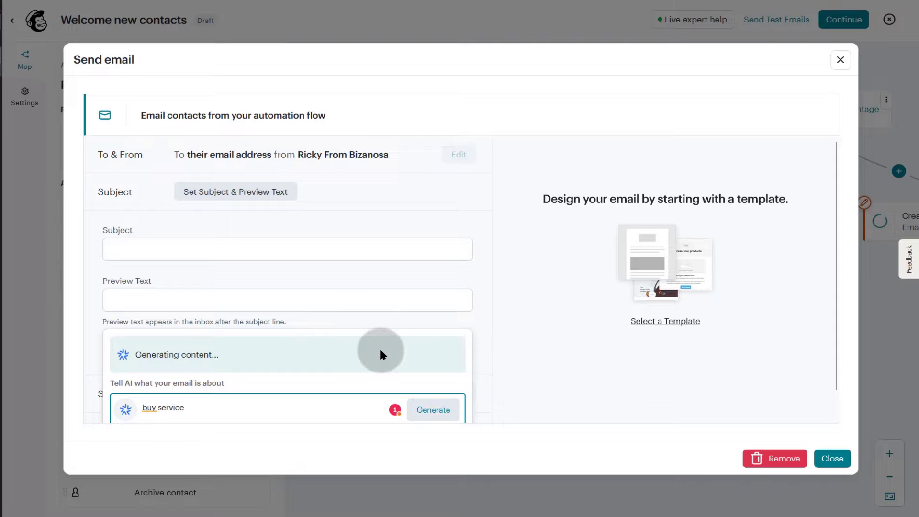
{"action": "scroll", "coordinate": [311, 345], "scroll_direction": "down", "scroll_amount": 5}
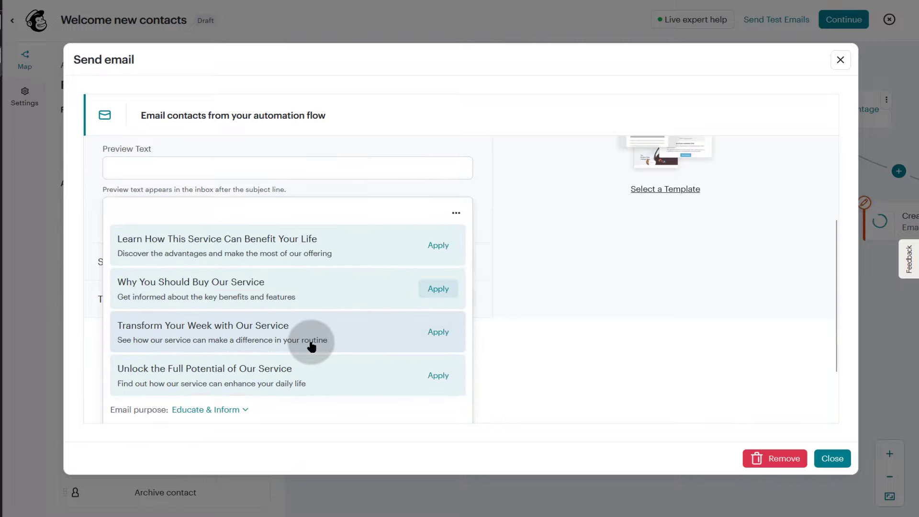
{"action": "left_click", "coordinate": [441, 224]}
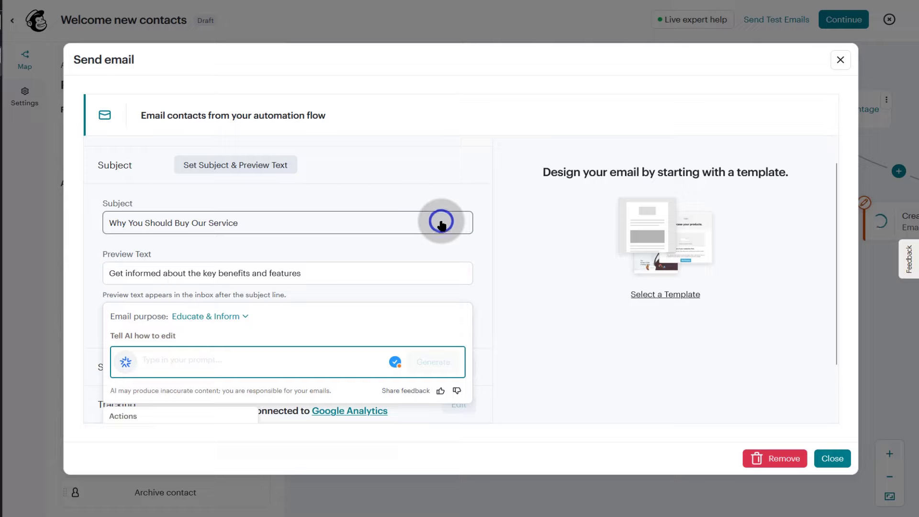
{"action": "left_click", "coordinate": [502, 306]}
{"action": "scroll", "coordinate": [144, 364], "scroll_direction": "down", "scroll_amount": 1}
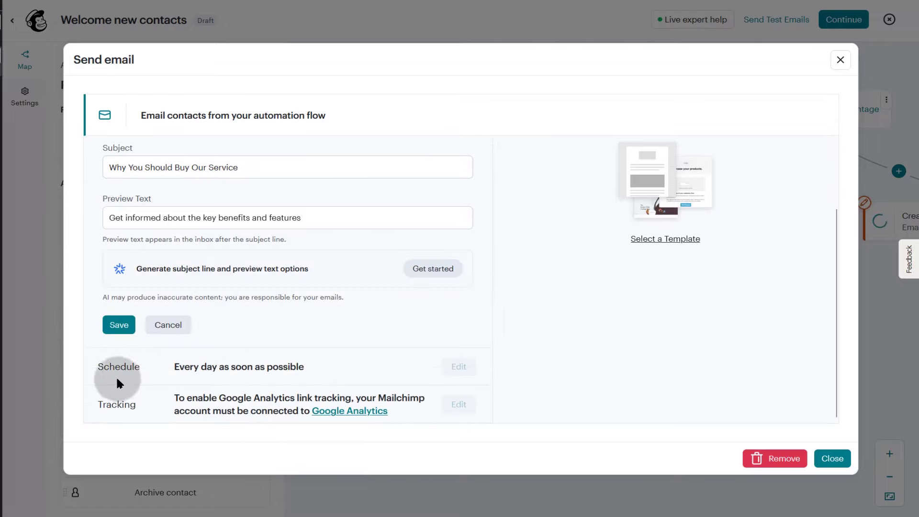
{"action": "left_click", "coordinate": [115, 325]}
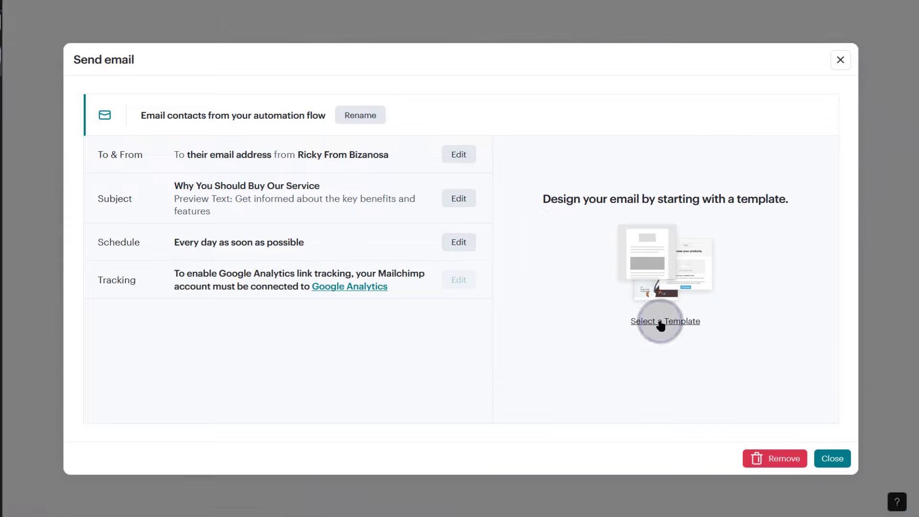
- Choose the saved template sample 1 for branch B's email
{"action": "left_click", "coordinate": [590, 323]}
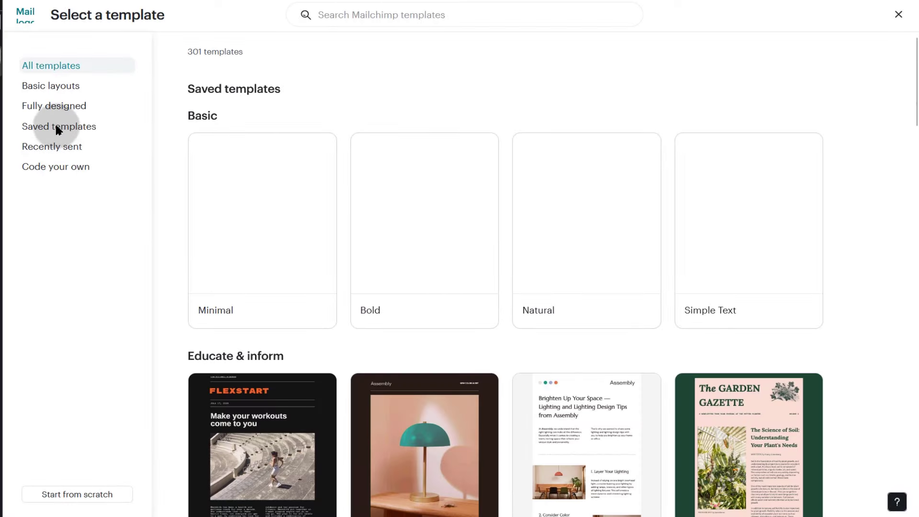
{"action": "left_click", "coordinate": [56, 127]}
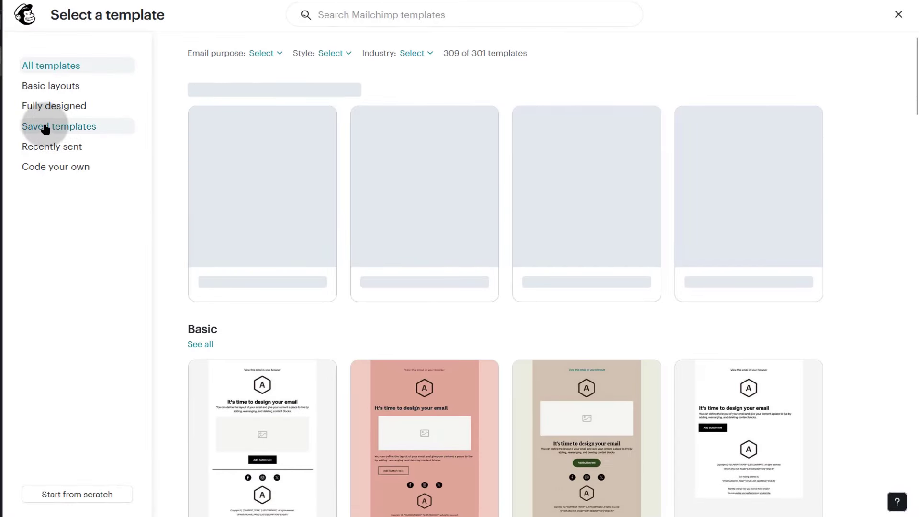
{"action": "left_click", "coordinate": [45, 128]}
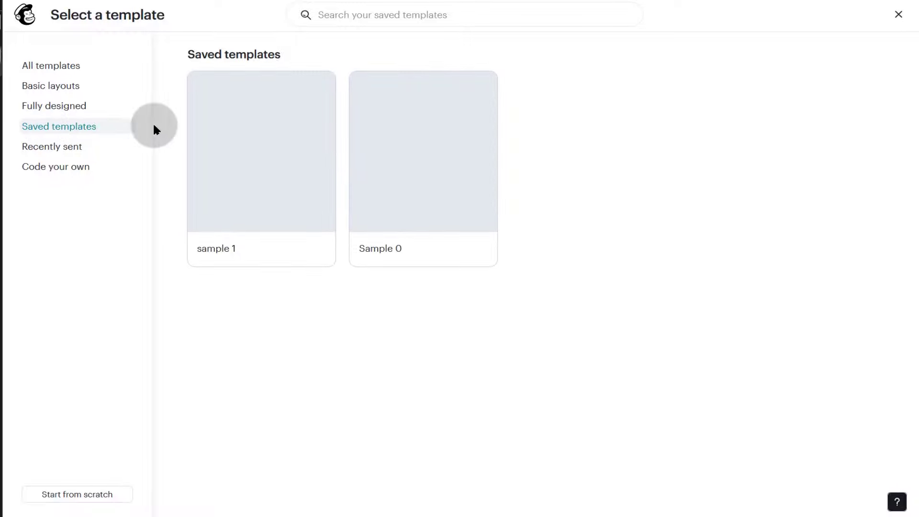
{"action": "mouse_move", "coordinate": [262, 207]}
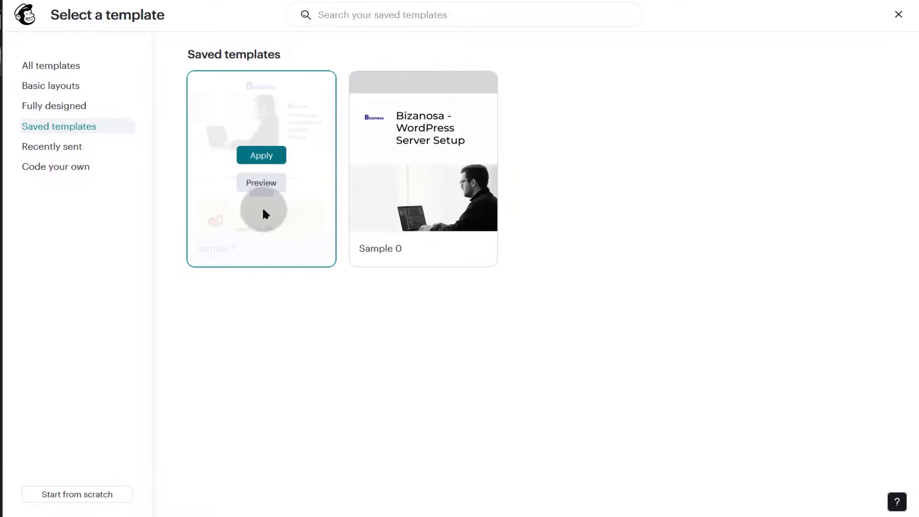
{"action": "left_click", "coordinate": [261, 158]}
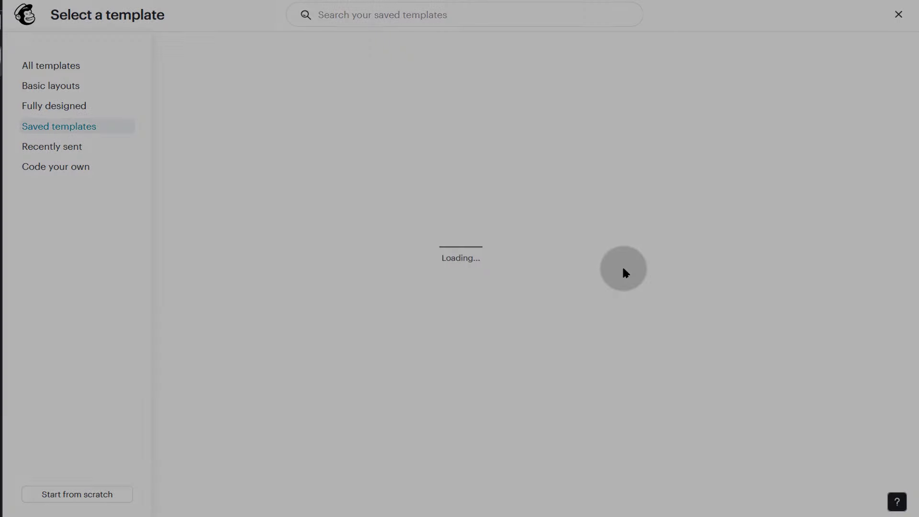
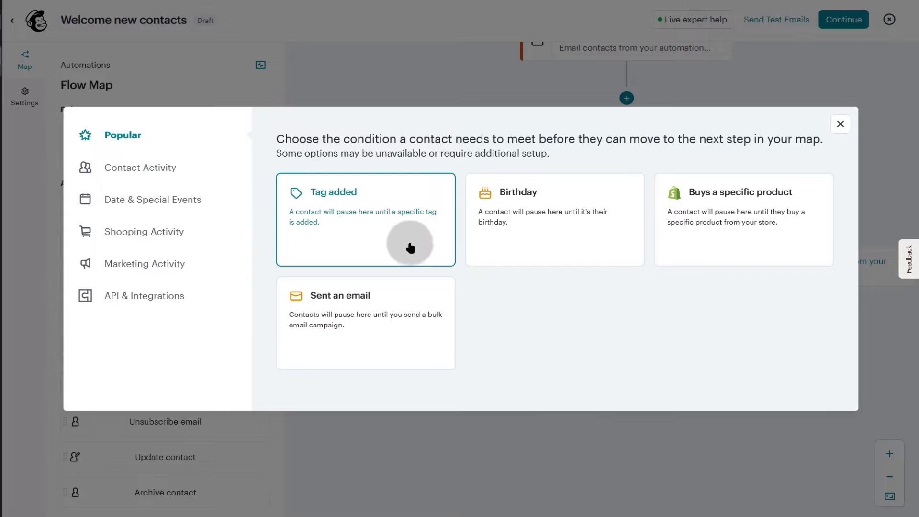
- Hold contacts until they click any link in the third 'Email contacts from your automation flow' draft
{"action": "left_click", "coordinate": [130, 263]}
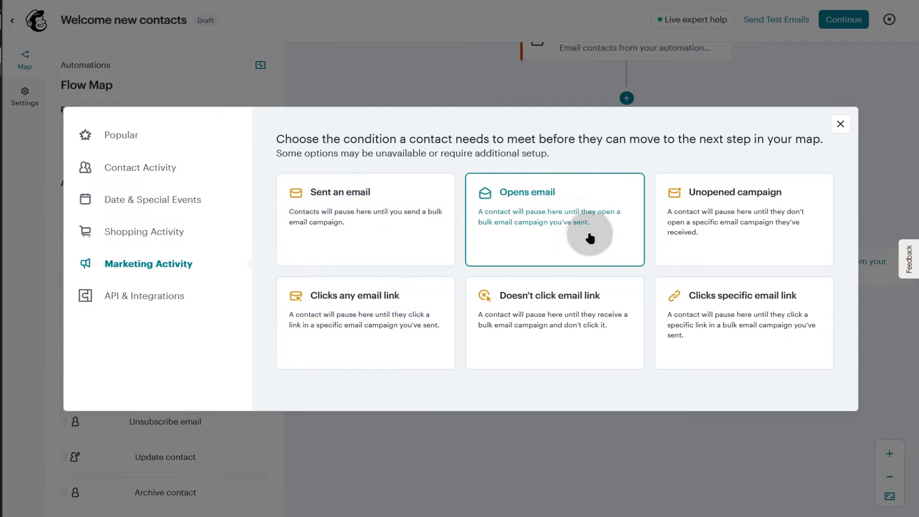
{"action": "left_click", "coordinate": [345, 312]}
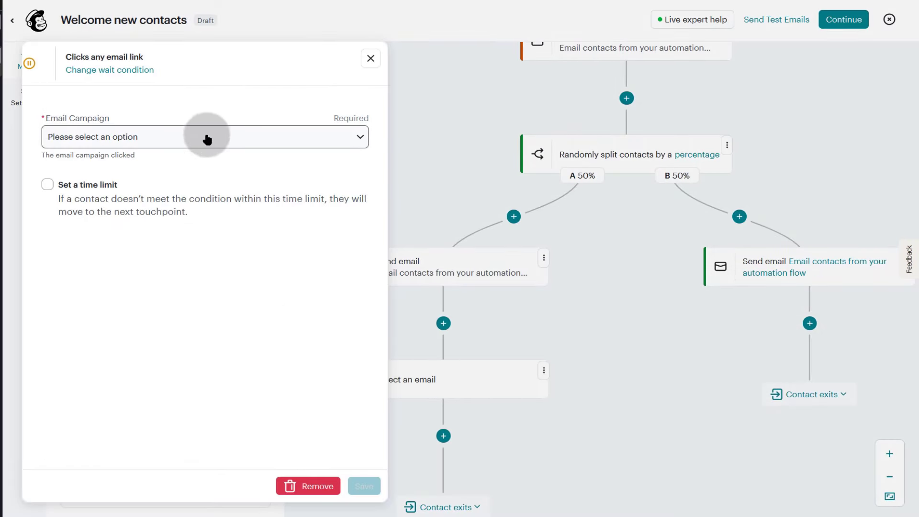
{"action": "left_click", "coordinate": [363, 136]}
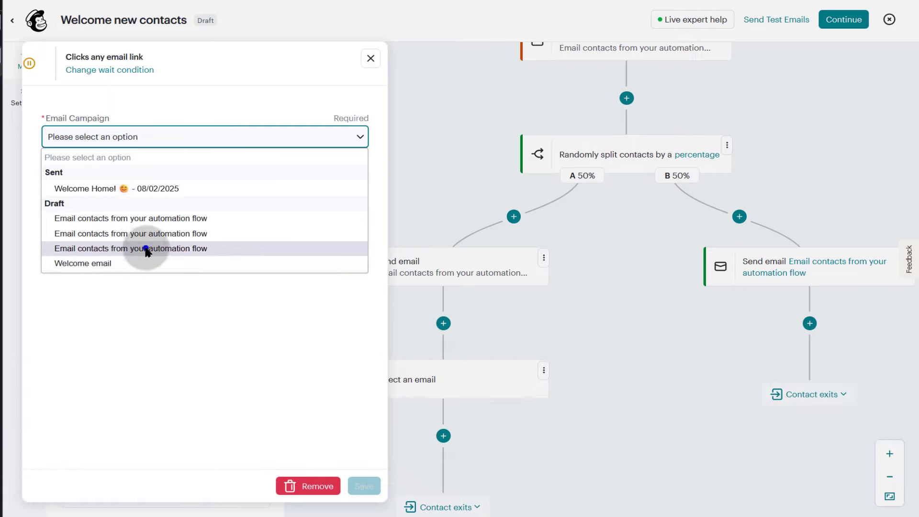
{"action": "left_click", "coordinate": [146, 249]}
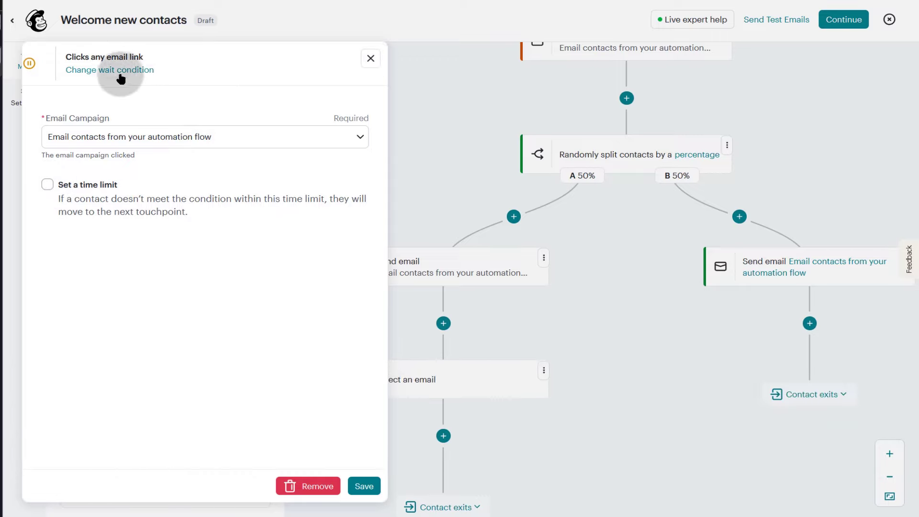
- Change the wait to 'Clicks specific email link' on the first automation-flow draft, with a 1-hour time limit
{"action": "left_click", "coordinate": [111, 71]}
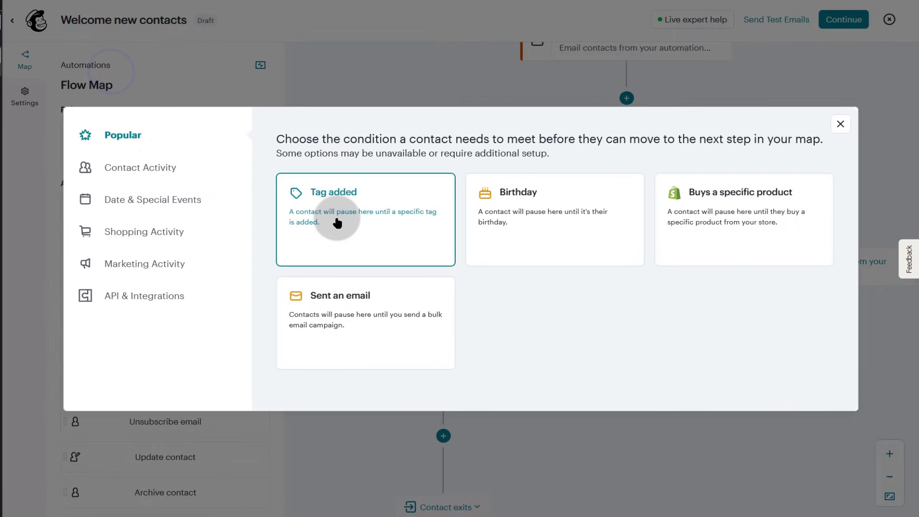
{"action": "left_click", "coordinate": [123, 263]}
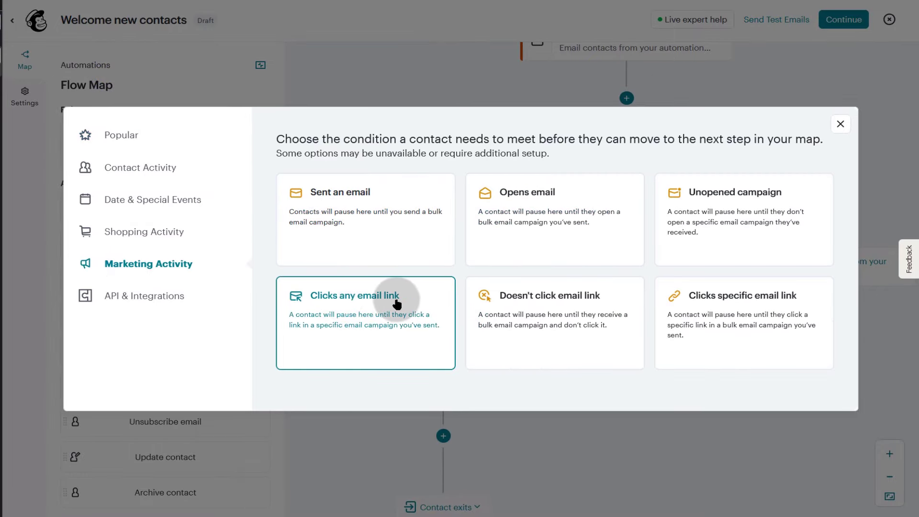
{"action": "left_click", "coordinate": [730, 301]}
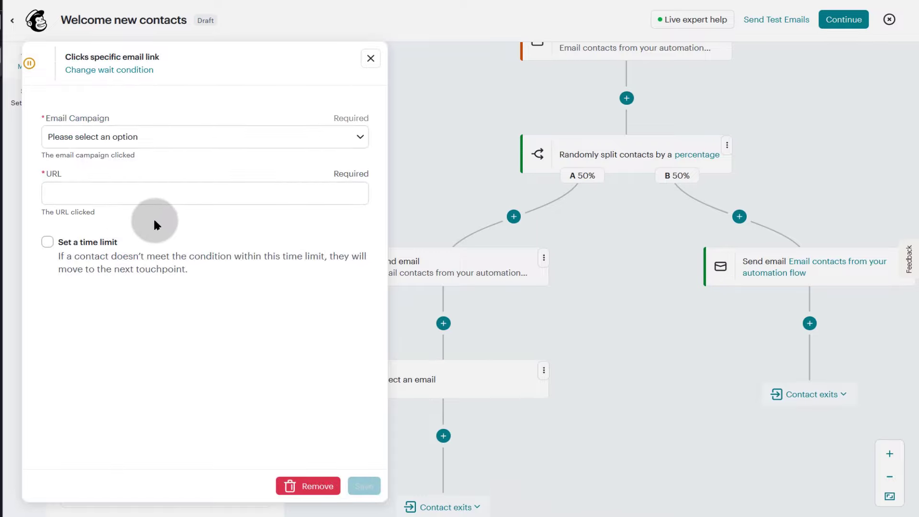
{"action": "left_click", "coordinate": [349, 140]}
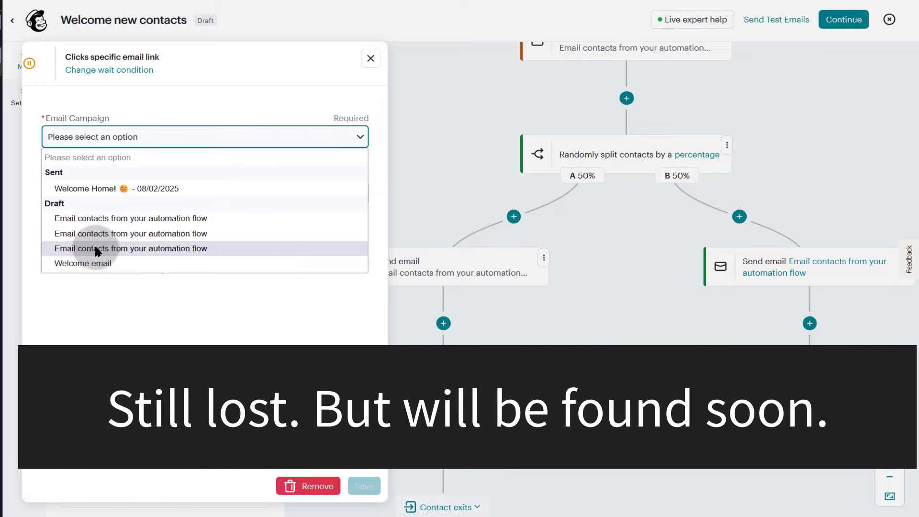
{"action": "scroll", "coordinate": [152, 254], "scroll_direction": "down", "scroll_amount": 1}
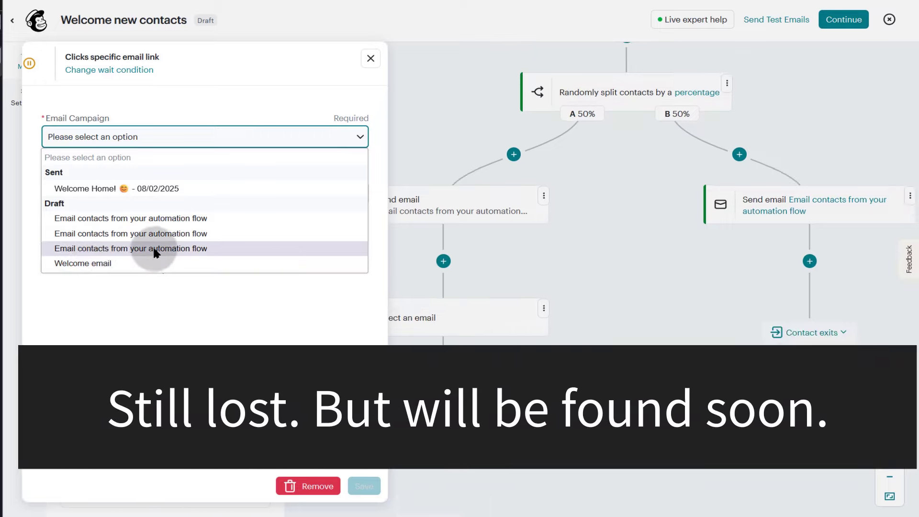
{"action": "left_click", "coordinate": [146, 224]}
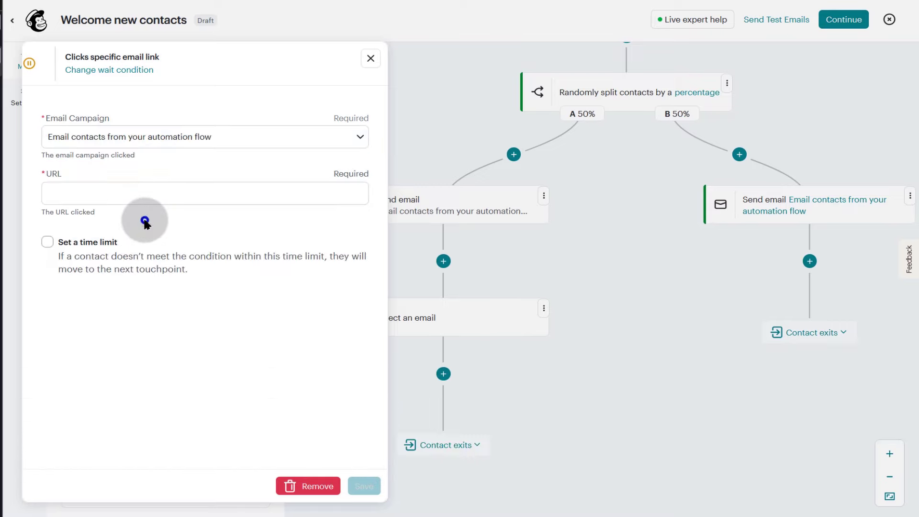
{"action": "left_click", "coordinate": [94, 198]}
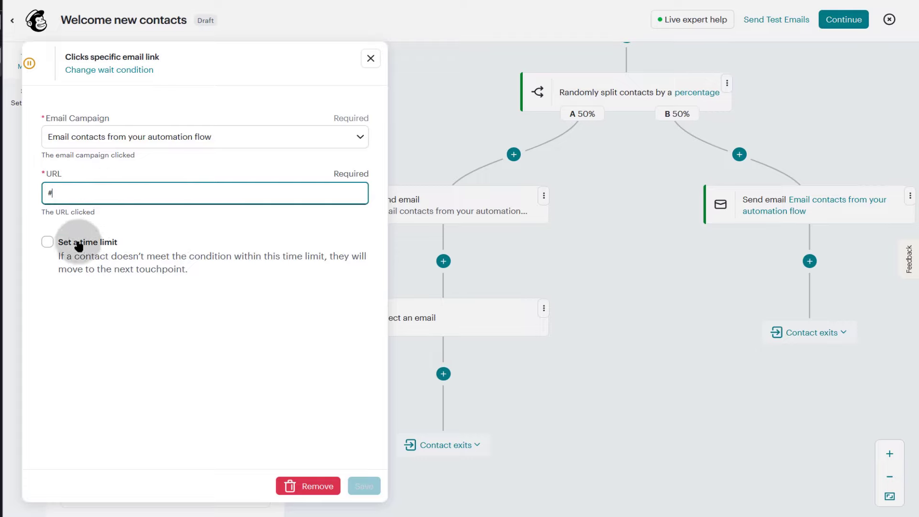
{"action": "left_click", "coordinate": [47, 244]}
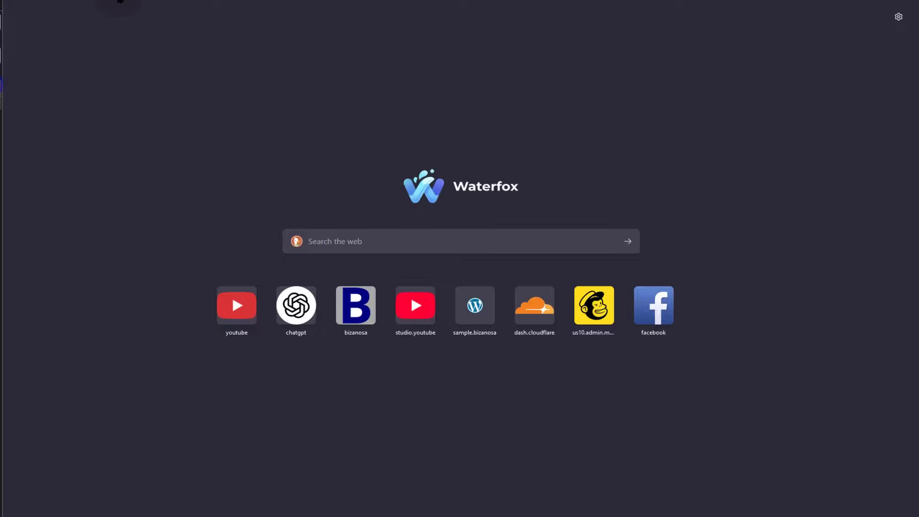
- Copy the Bizanosa website address from the browser
{"action": "left_click", "coordinate": [357, 307]}
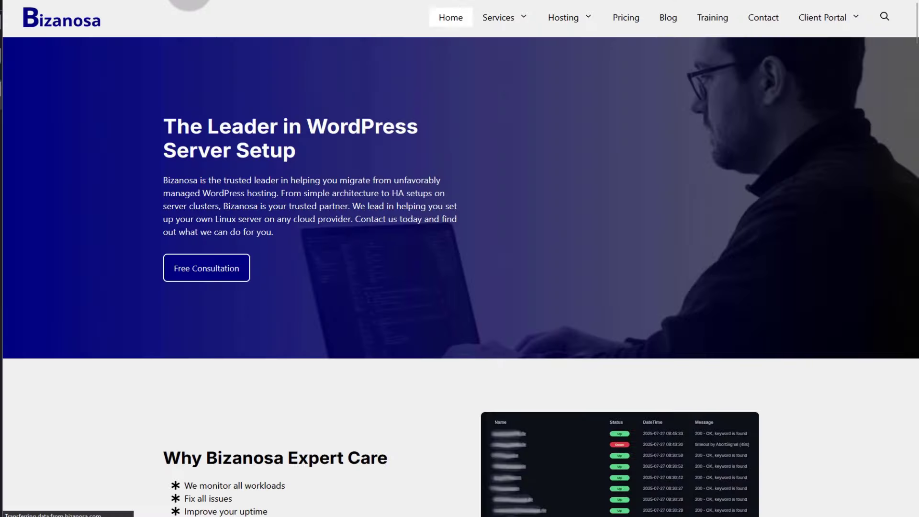
{"action": "left_click", "coordinate": [186, 5]}
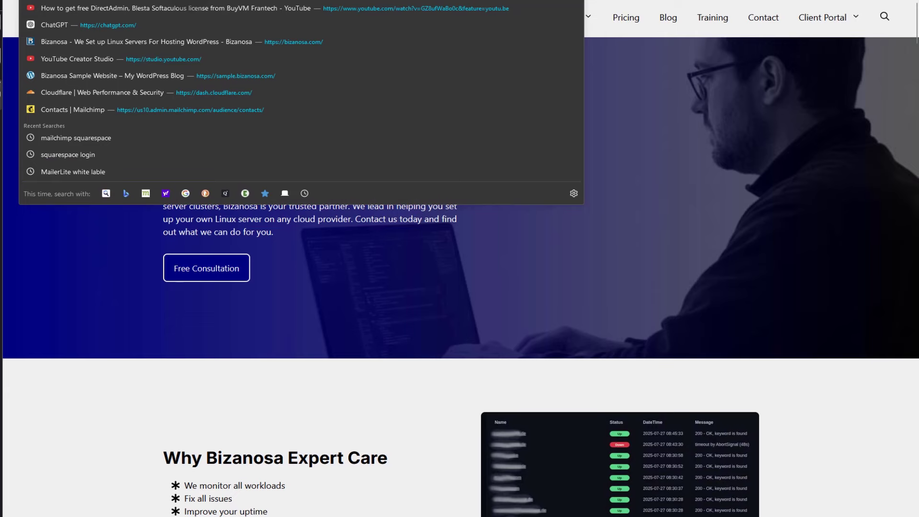
{"action": "right_click", "coordinate": [192, 4]}
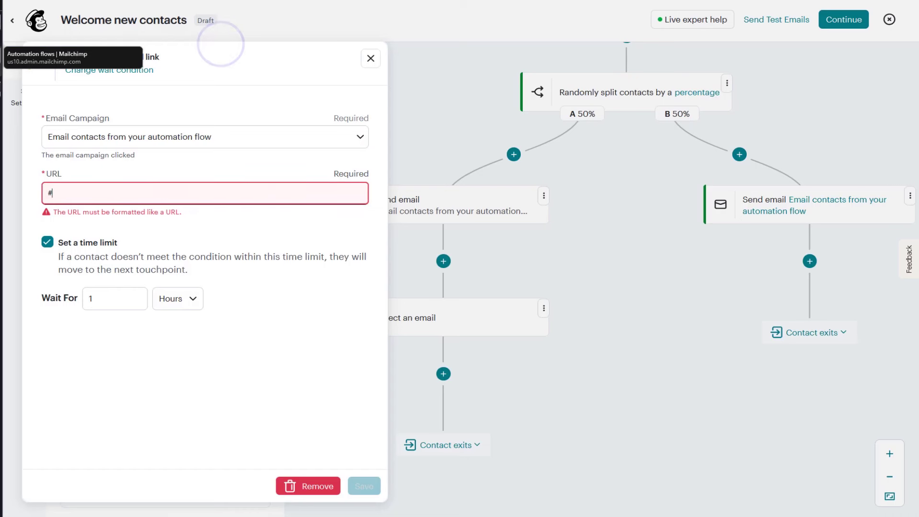
{"action": "left_click_drag", "start_coordinate": [219, 41], "coordinate": [162, 189]}
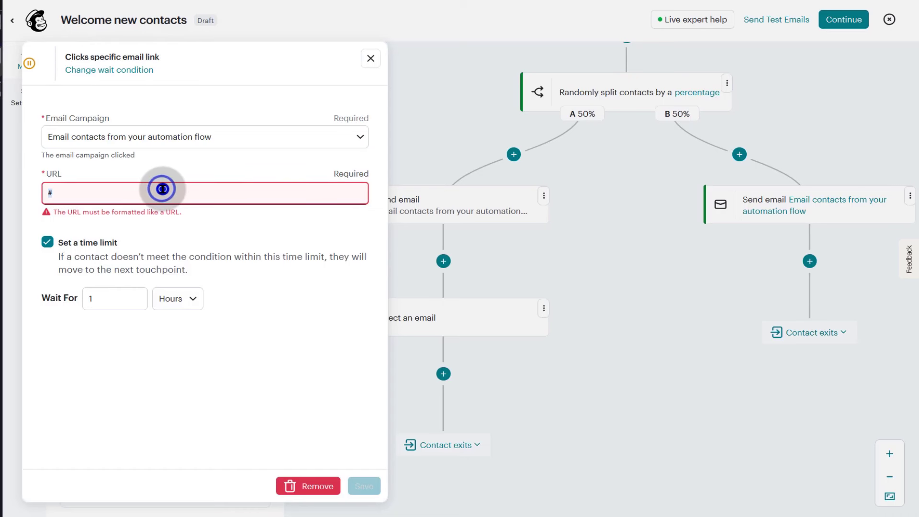
{"action": "right_click", "coordinate": [162, 189]}
{"action": "left_click", "coordinate": [204, 258]}
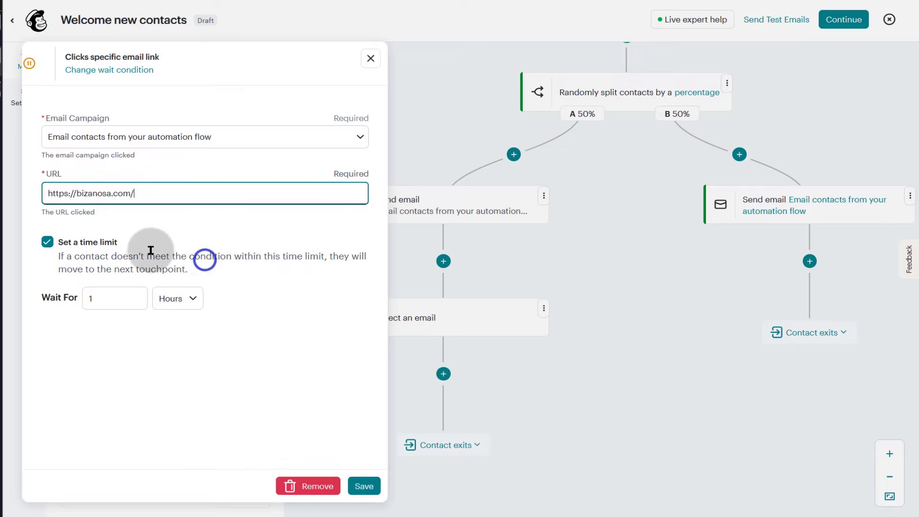
{"action": "left_click", "coordinate": [138, 221]}
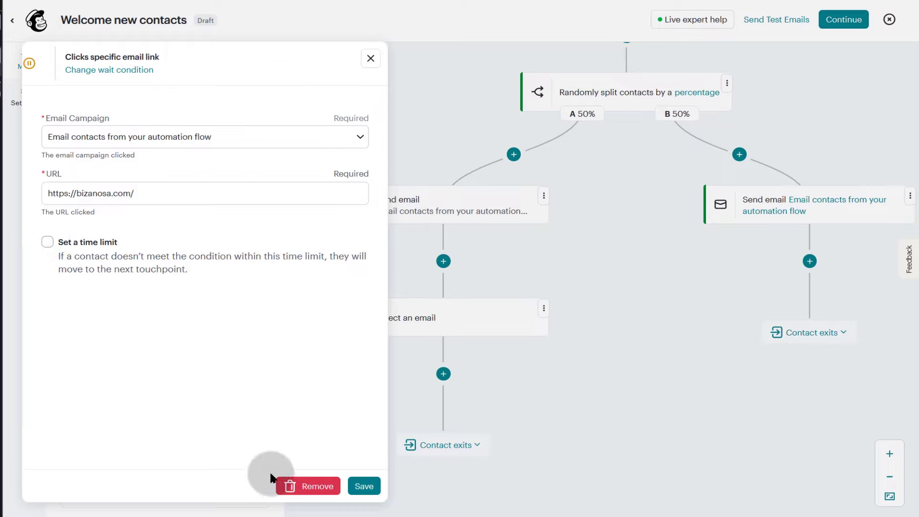
{"action": "left_click", "coordinate": [370, 486]}
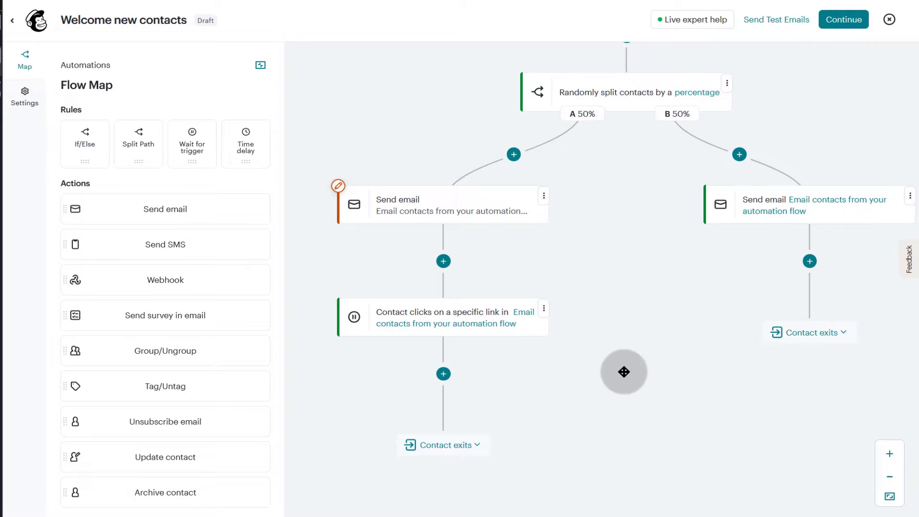
{"action": "scroll", "coordinate": [624, 372], "scroll_direction": "up", "scroll_amount": 10}
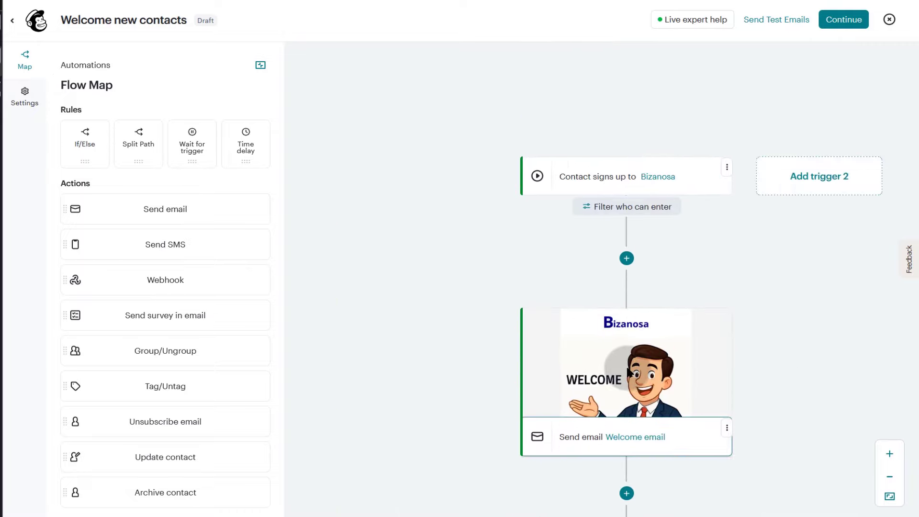
{"action": "scroll", "coordinate": [451, 322], "scroll_direction": "down", "scroll_amount": 4}
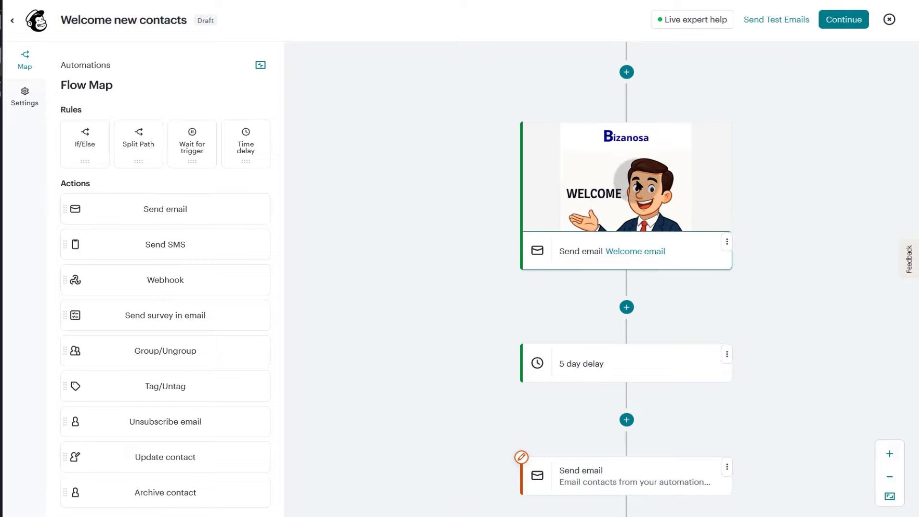
{"action": "scroll", "coordinate": [722, 307], "scroll_direction": "down", "scroll_amount": 1}
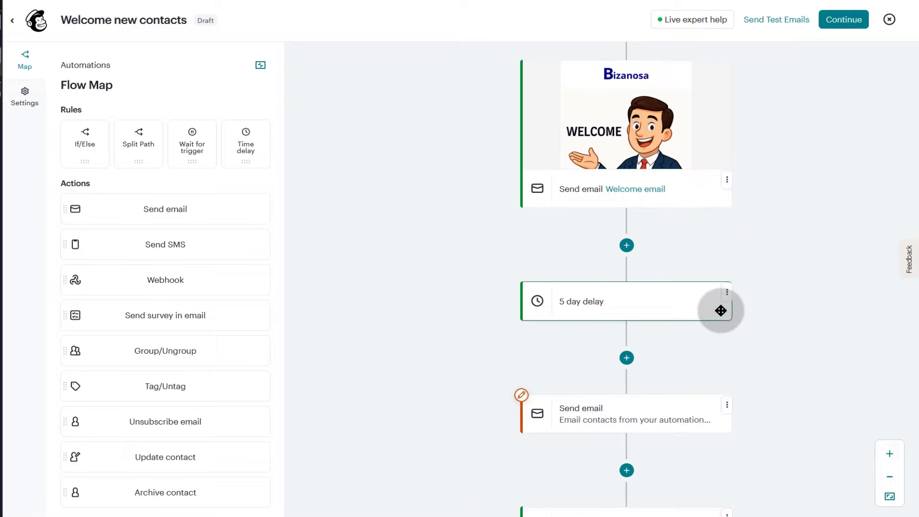
{"action": "scroll", "coordinate": [594, 304], "scroll_direction": "down", "scroll_amount": 2}
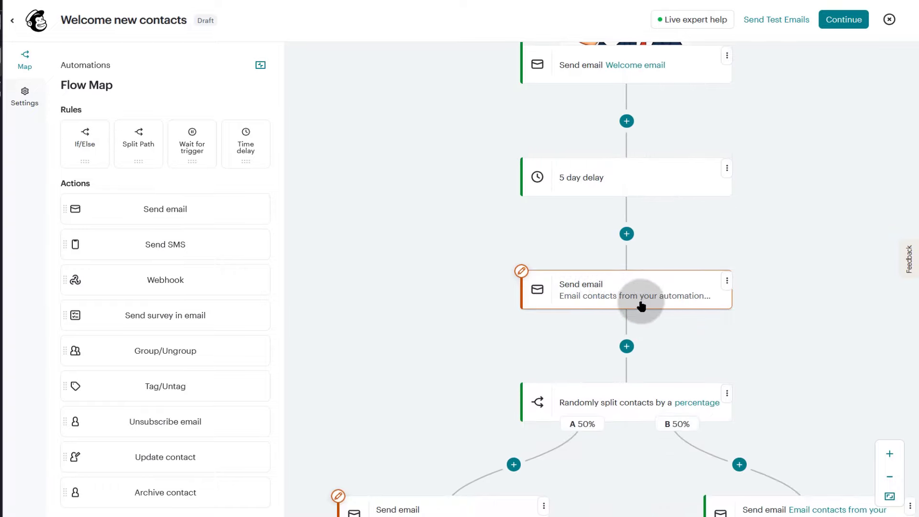
{"action": "scroll", "coordinate": [575, 326], "scroll_direction": "down", "scroll_amount": 2}
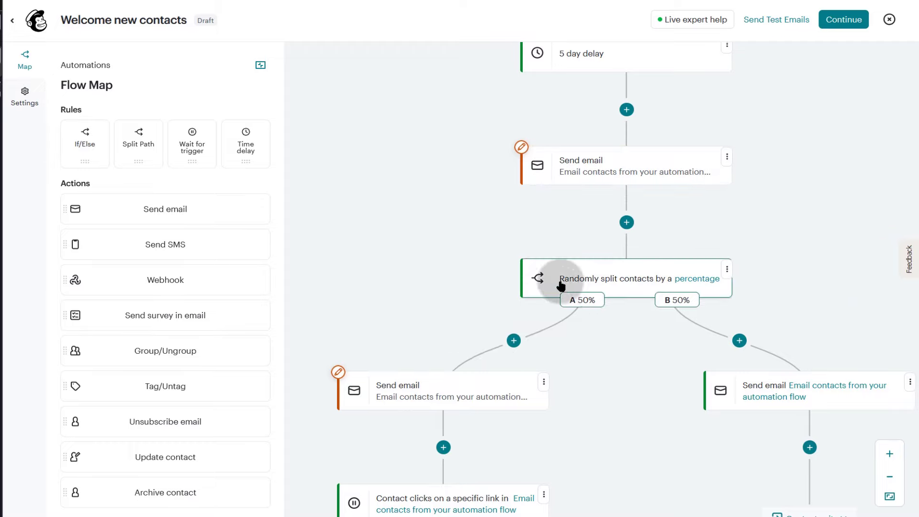
- Add a 1 week time delay step after the second email, above the 50/50 random split
{"action": "left_click", "coordinate": [627, 222]}
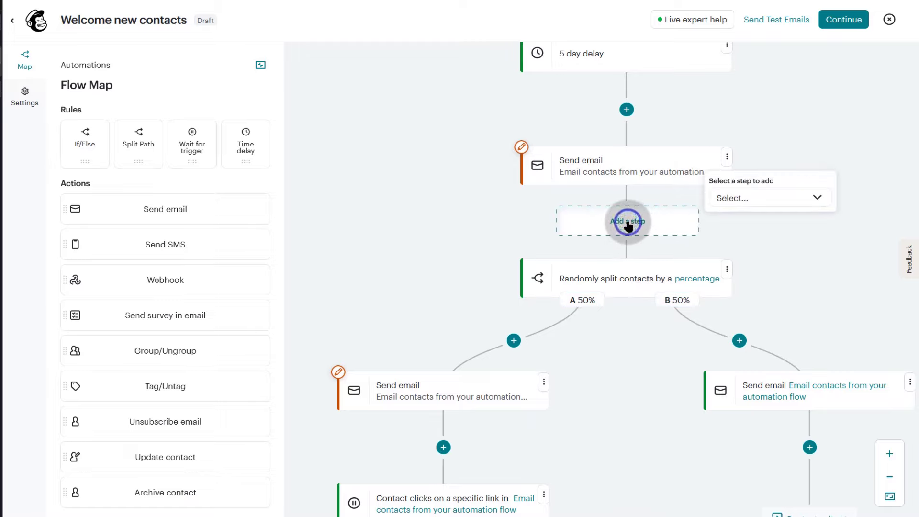
{"action": "left_click", "coordinate": [772, 197]}
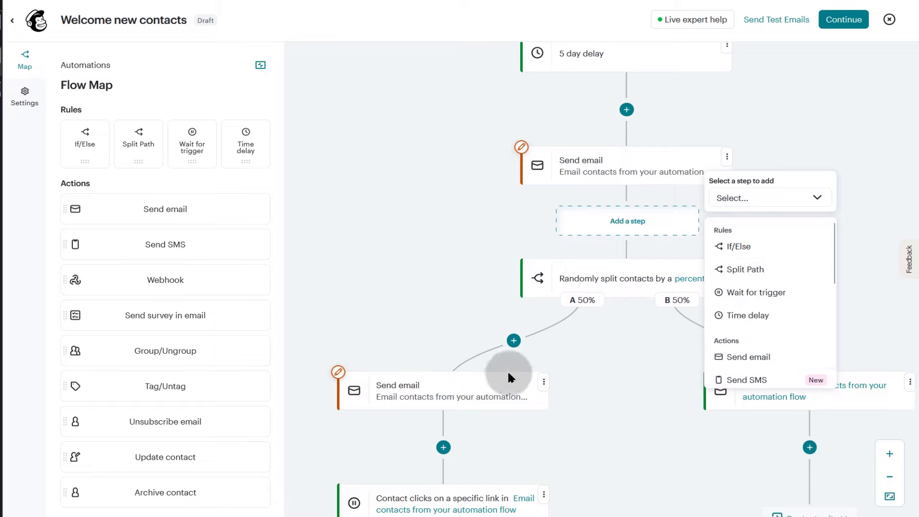
{"action": "left_click", "coordinate": [740, 315]}
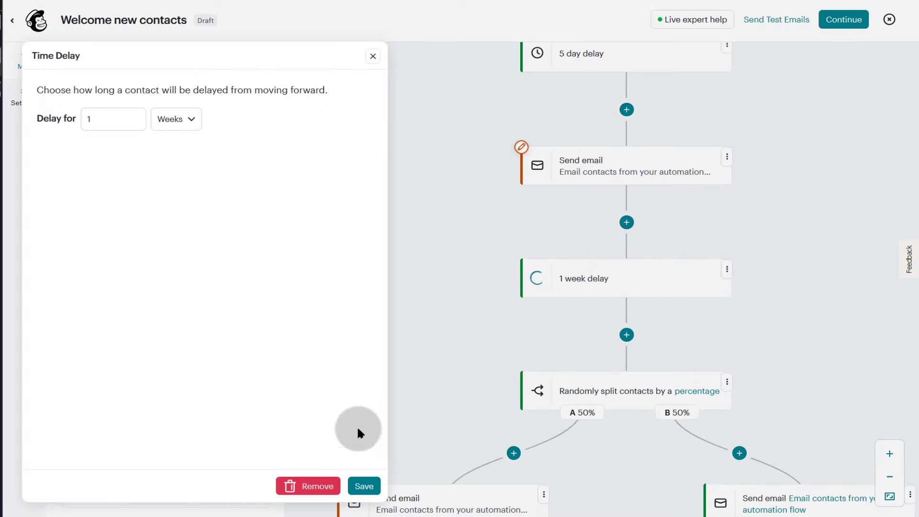
{"action": "left_click", "coordinate": [366, 487]}
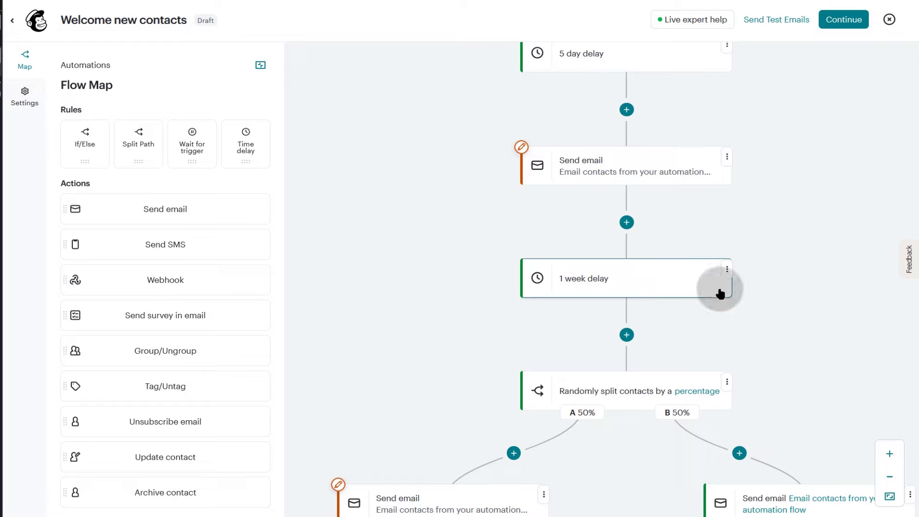
{"action": "scroll", "coordinate": [755, 304], "scroll_direction": "down", "scroll_amount": 3}
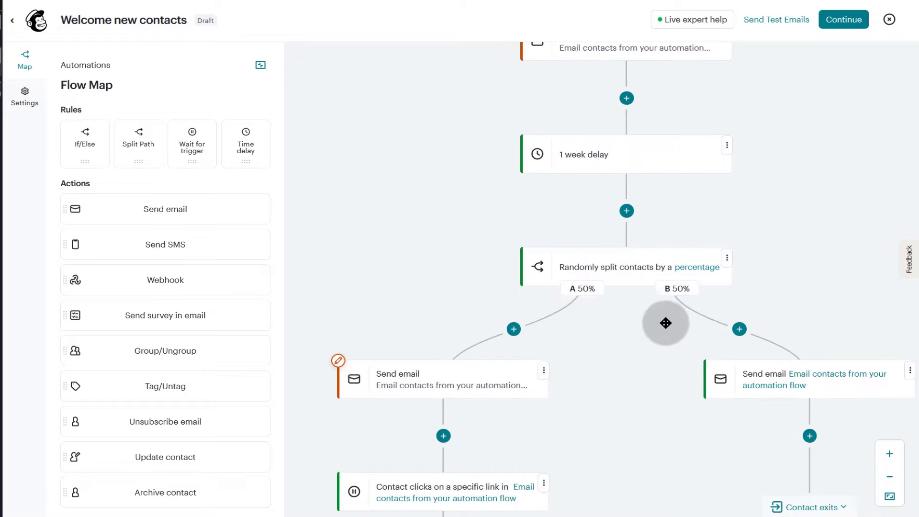
{"action": "scroll", "coordinate": [661, 306], "scroll_direction": "down", "scroll_amount": 3}
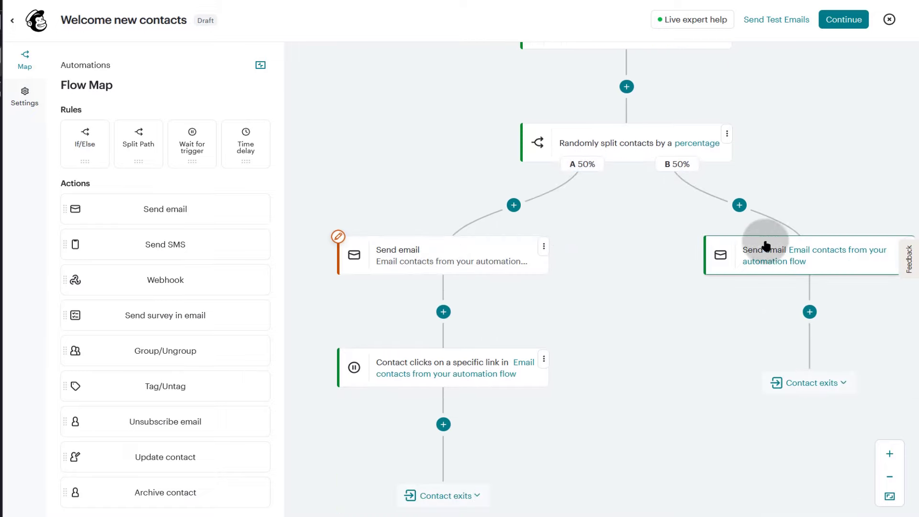
{"action": "scroll", "coordinate": [572, 305], "scroll_direction": "down", "scroll_amount": 3}
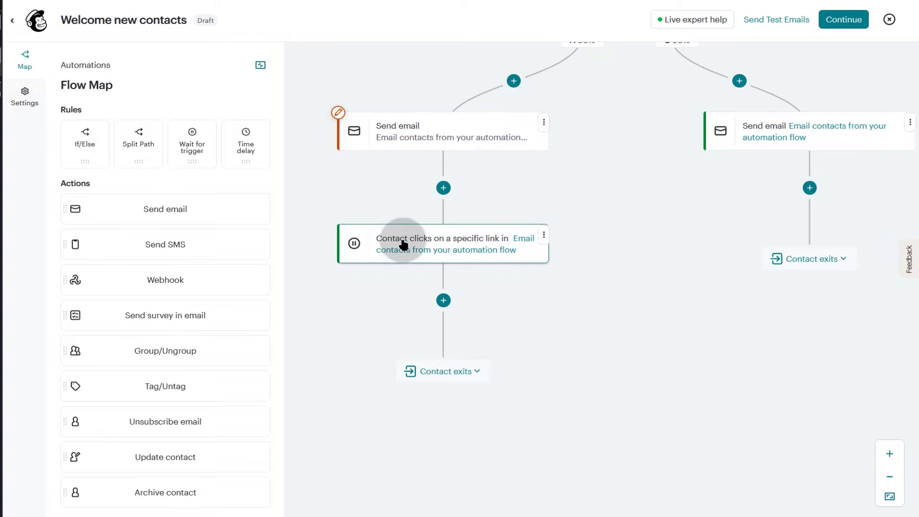
{"action": "left_click", "coordinate": [444, 300]}
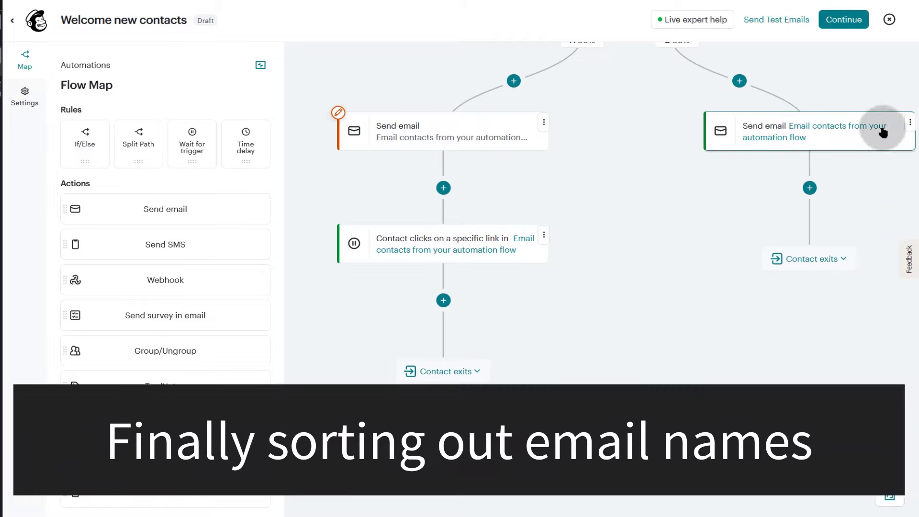
{"action": "left_click", "coordinate": [910, 124]}
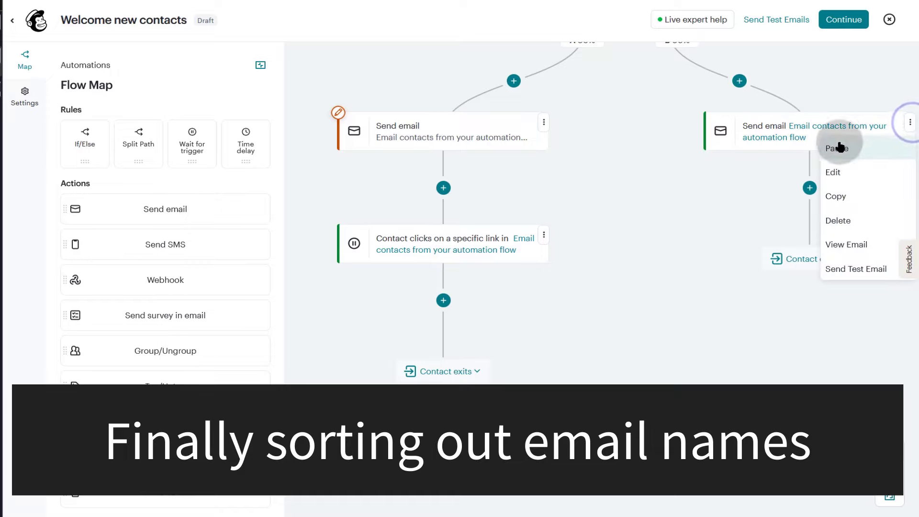
{"action": "left_click", "coordinate": [834, 174]}
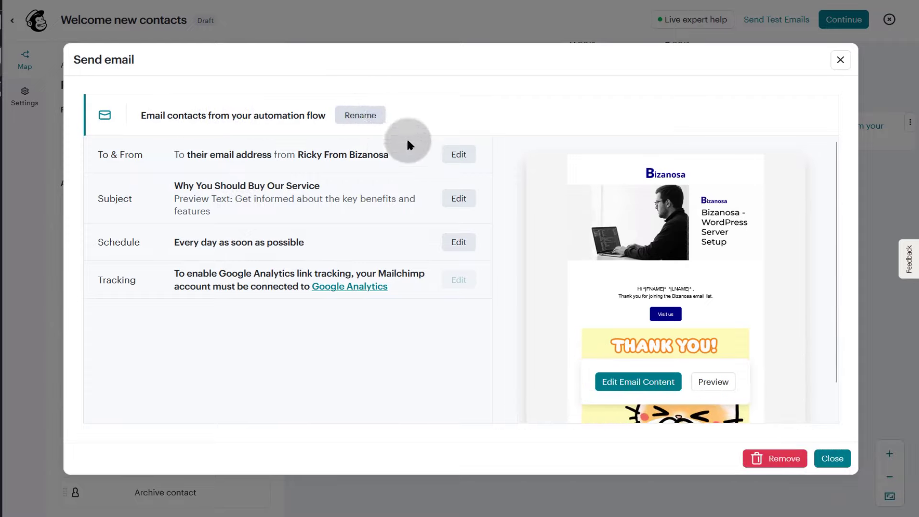
{"action": "left_click", "coordinate": [842, 67]}
{"action": "scroll", "coordinate": [670, 230], "scroll_direction": "up", "scroll_amount": 10}
{"action": "scroll", "coordinate": [659, 242], "scroll_direction": "up", "scroll_amount": 5}
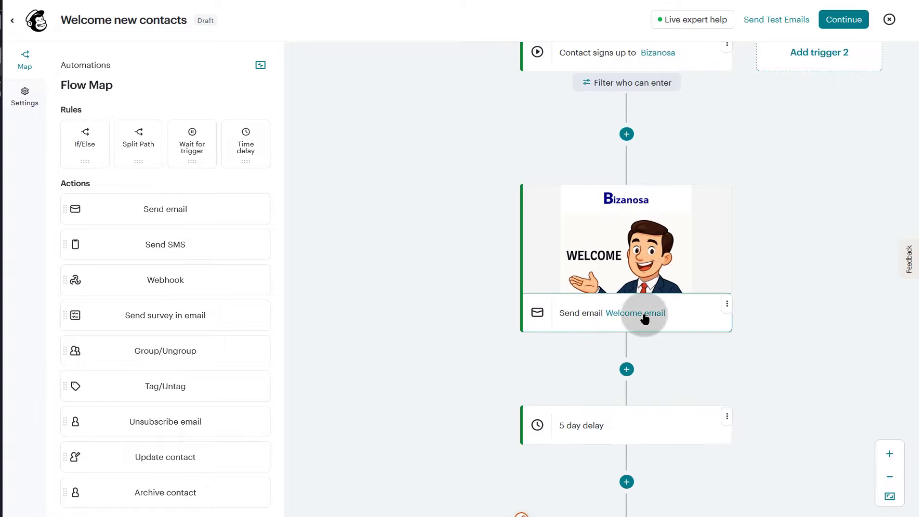
- Rename the 'Web Hosting Savings Await You' email step after the 5 day delay to 'Email 2'
{"action": "scroll", "coordinate": [720, 335], "scroll_direction": "down", "scroll_amount": 8}
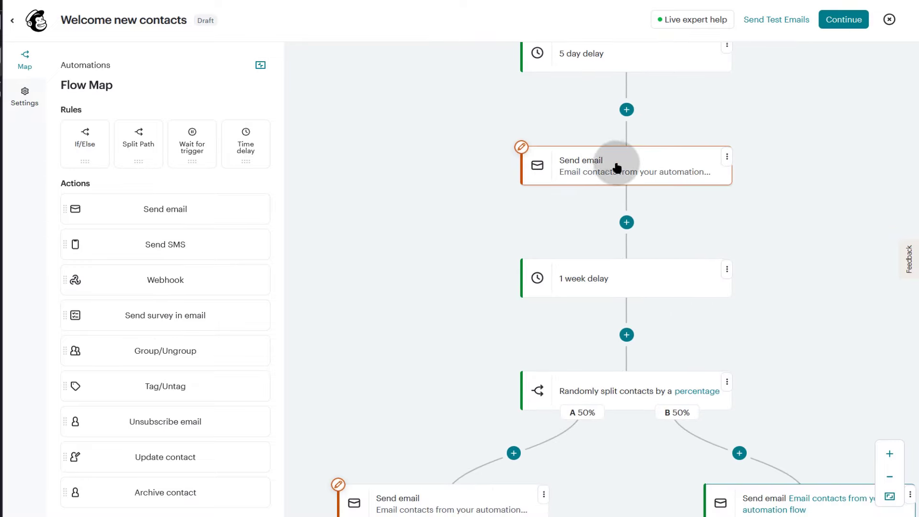
{"action": "left_click", "coordinate": [726, 157]}
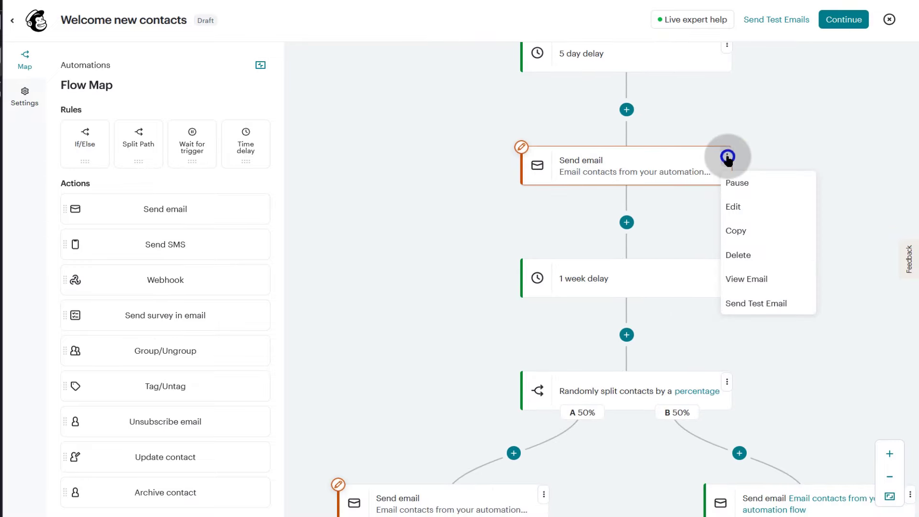
{"action": "left_click", "coordinate": [730, 207]}
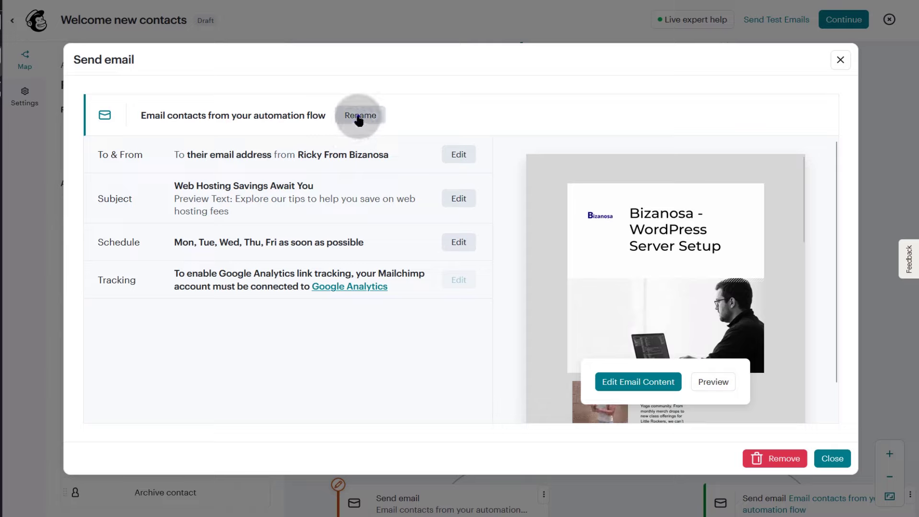
{"action": "left_click", "coordinate": [359, 118]}
{"action": "triple_click", "coordinate": [261, 112]}
{"action": "type", "text": "Email 2"}
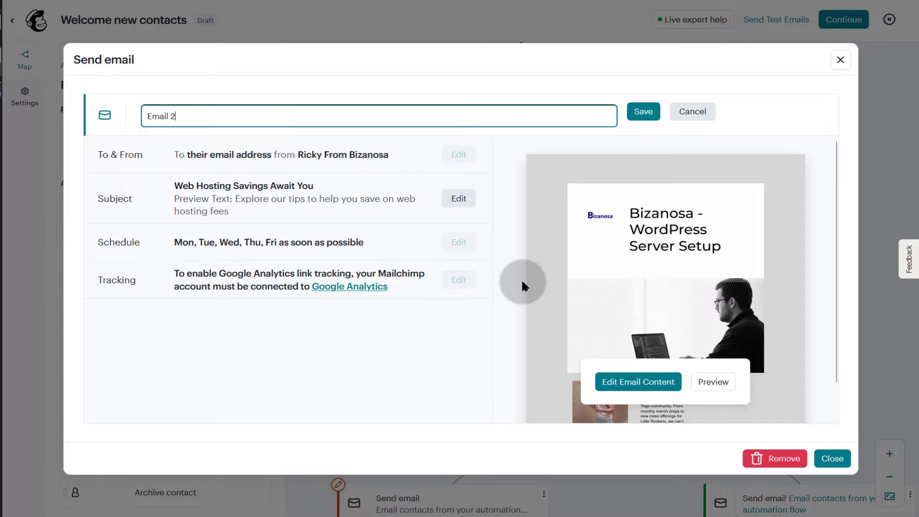
{"action": "left_click", "coordinate": [644, 112]}
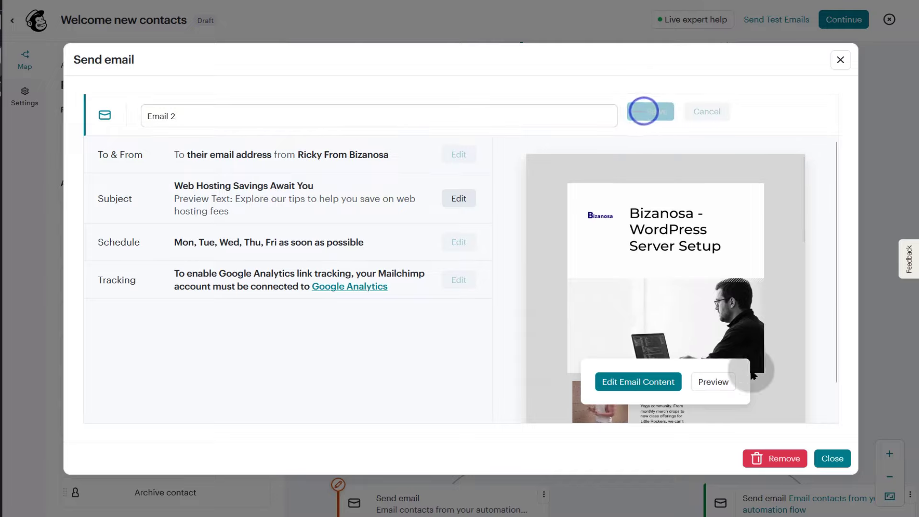
{"action": "left_click", "coordinate": [833, 459]}
{"action": "scroll", "coordinate": [545, 150], "scroll_direction": "down", "scroll_amount": 3}
{"action": "scroll", "coordinate": [765, 231], "scroll_direction": "down", "scroll_amount": 3}
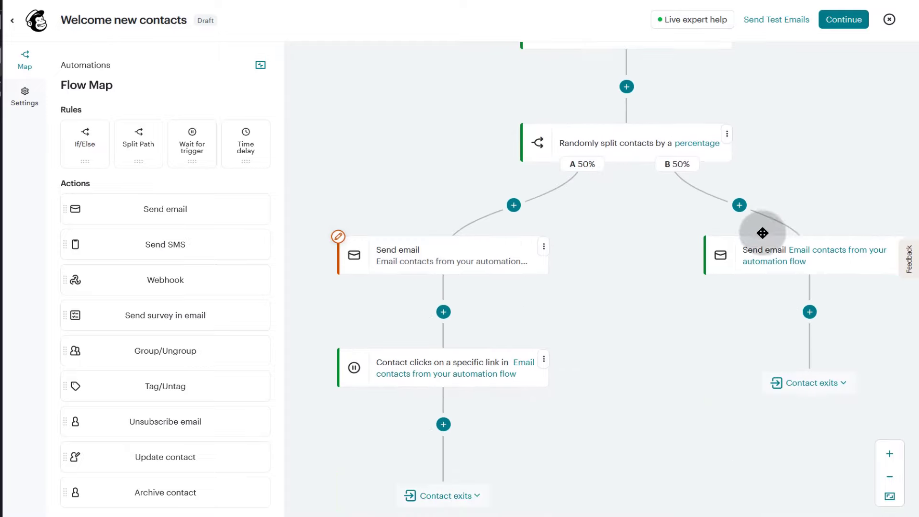
- Rename the left path A email step to 'Email AB left' and save
{"action": "scroll", "coordinate": [593, 237], "scroll_direction": "down", "scroll_amount": 3}
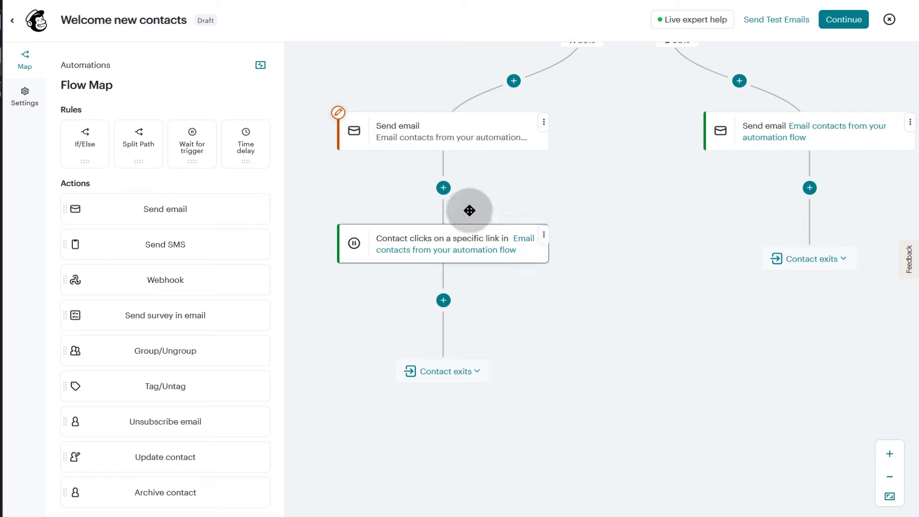
{"action": "left_click", "coordinate": [544, 122]}
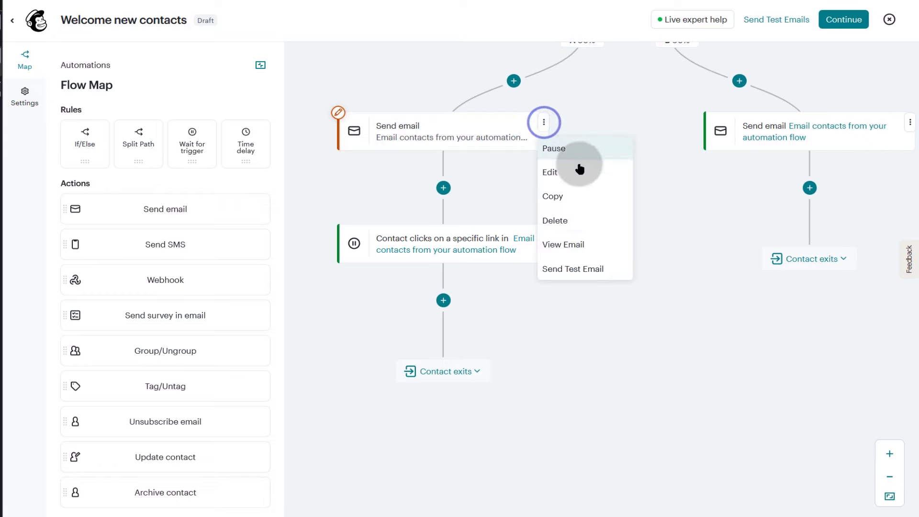
{"action": "left_click", "coordinate": [550, 172]}
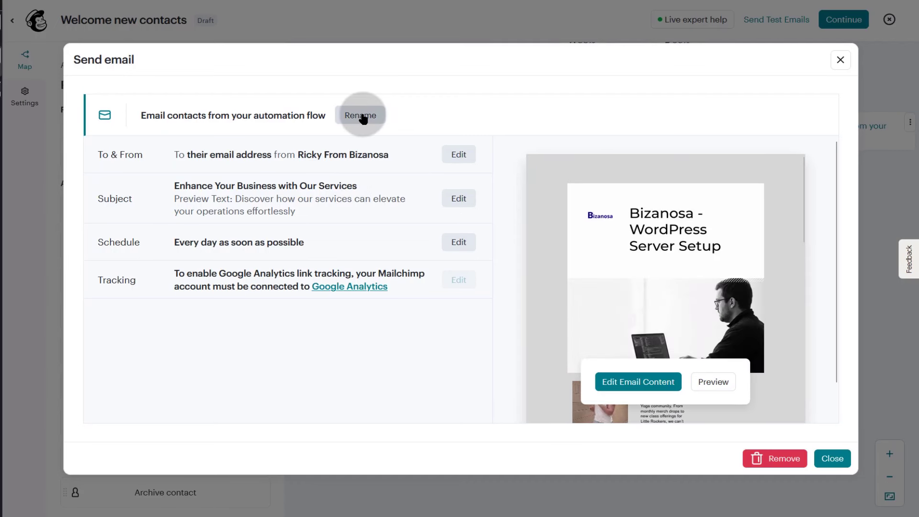
{"action": "left_click", "coordinate": [362, 118]}
{"action": "triple_click", "coordinate": [296, 117]}
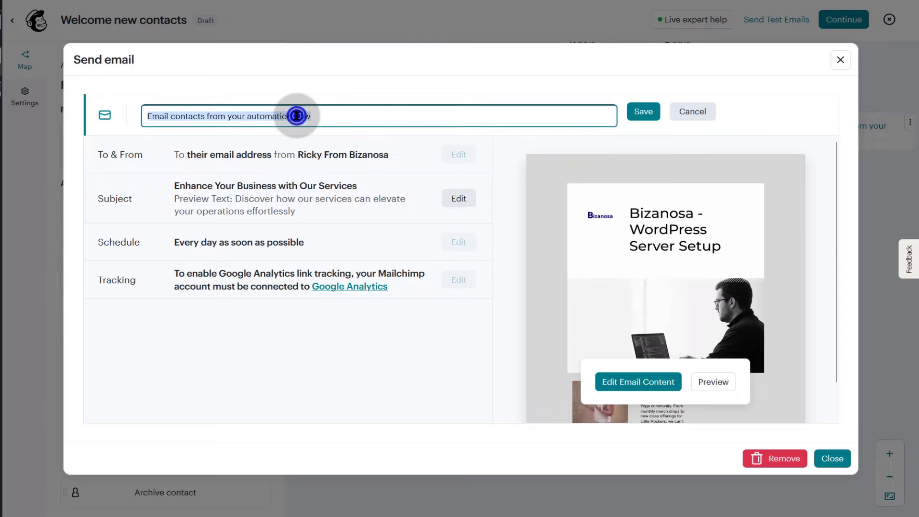
{"action": "left_click_drag", "start_coordinate": [171, 115], "coordinate": [344, 119]}
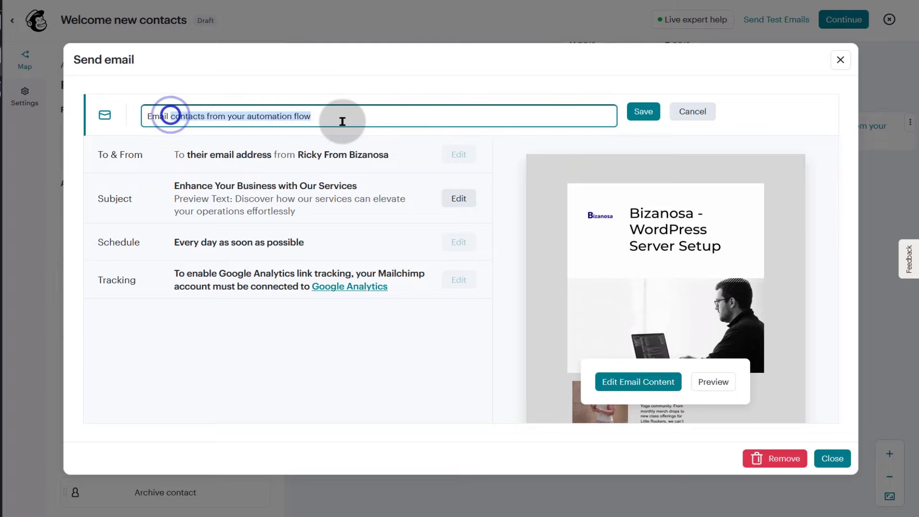
{"action": "type", "text": "AB left"}
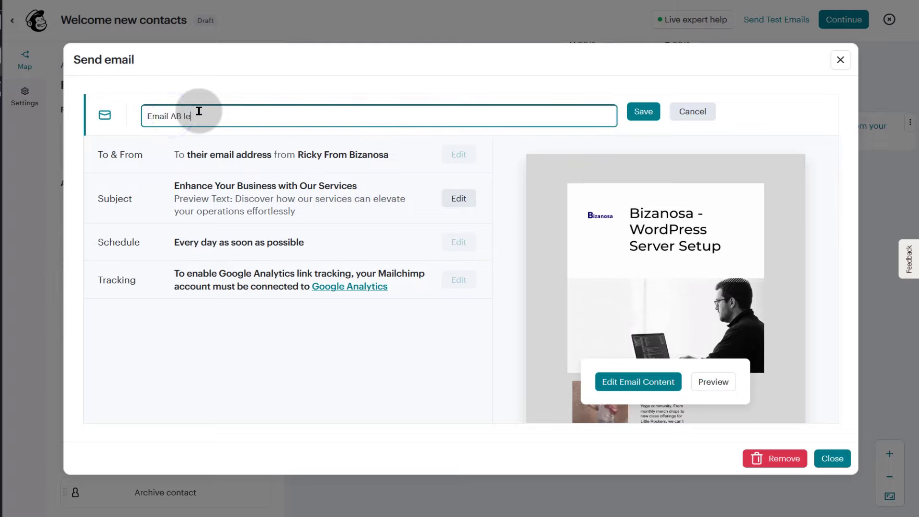
{"action": "left_click", "coordinate": [643, 111]}
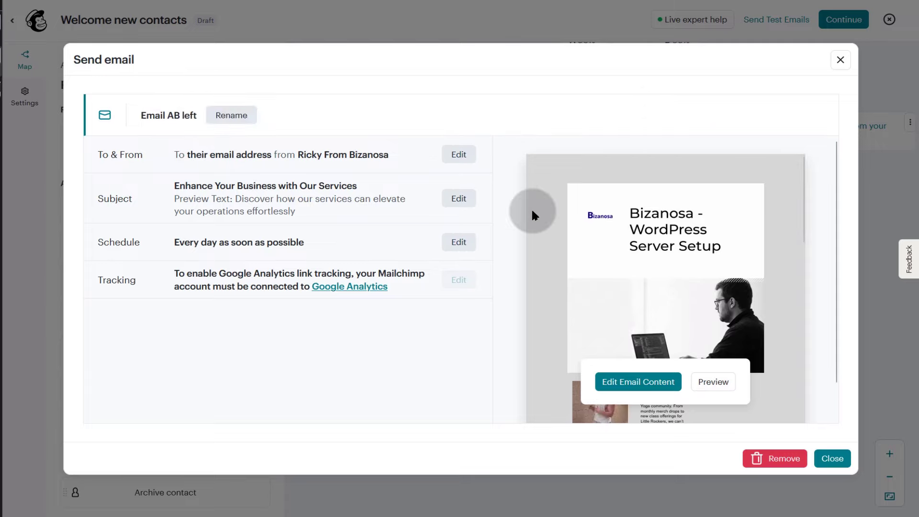
{"action": "left_click", "coordinate": [833, 458]}
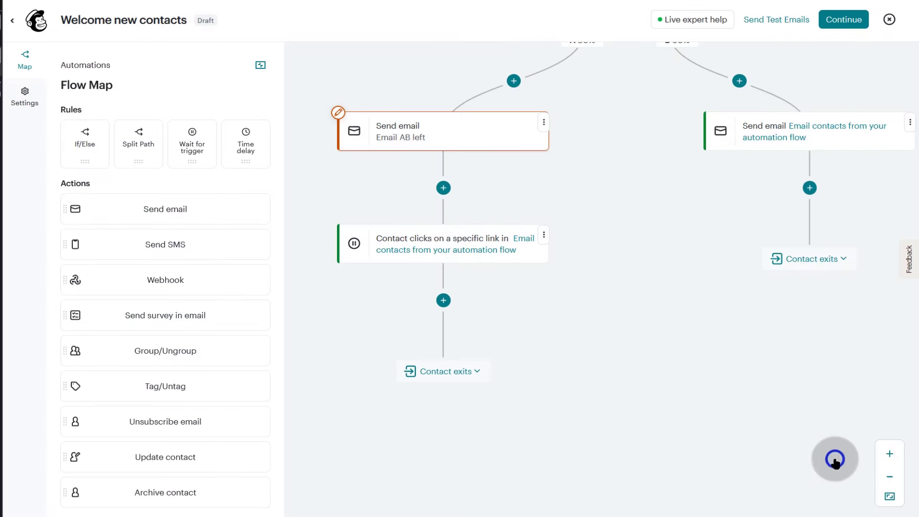
- Rename the right path B email step to 'Email AB right' and save
{"action": "left_click", "coordinate": [911, 125]}
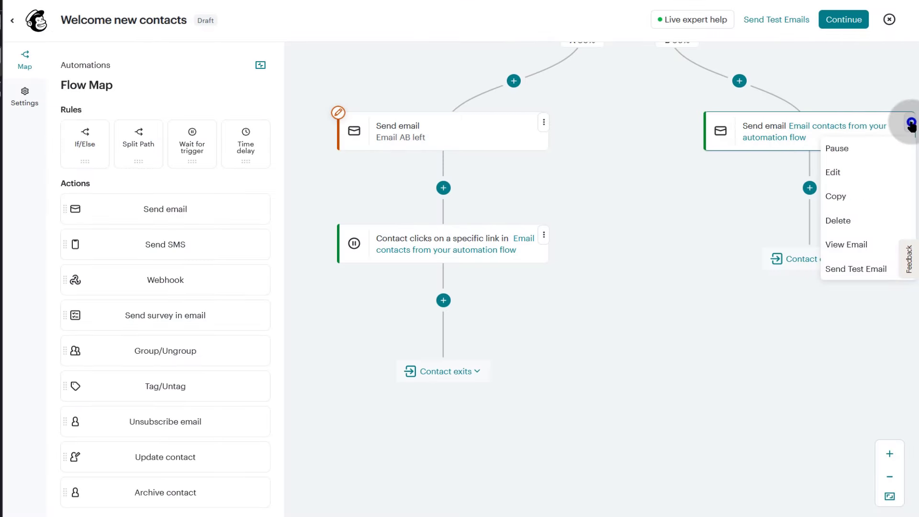
{"action": "left_click", "coordinate": [835, 169]}
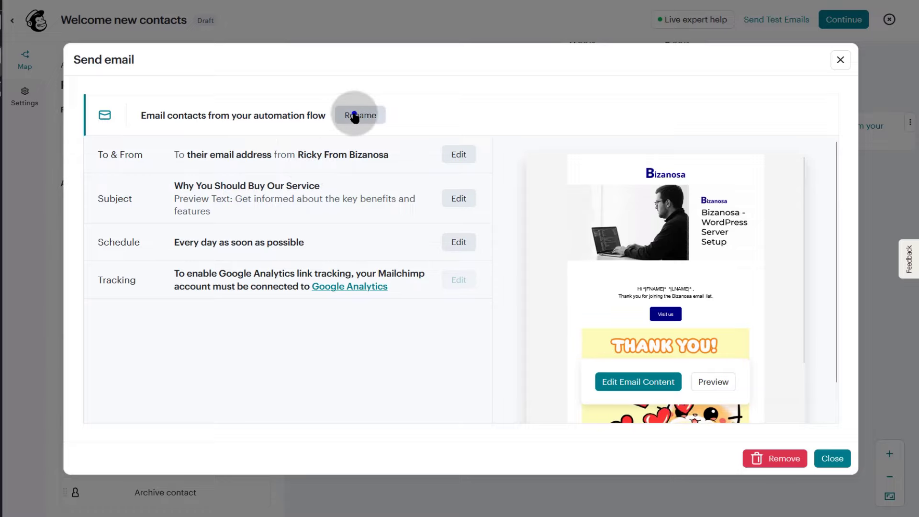
{"action": "left_click", "coordinate": [354, 114]}
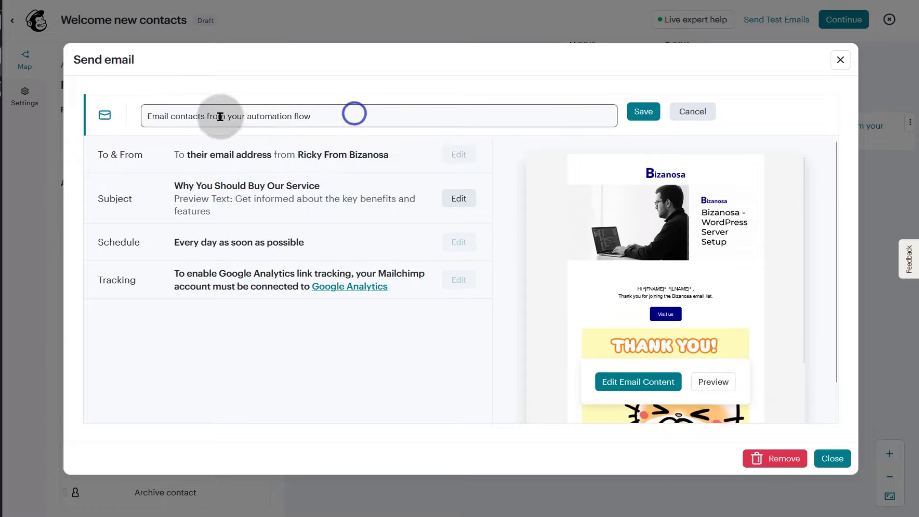
{"action": "triple_click", "coordinate": [163, 114]}
{"action": "type", "text": "Email AB "}
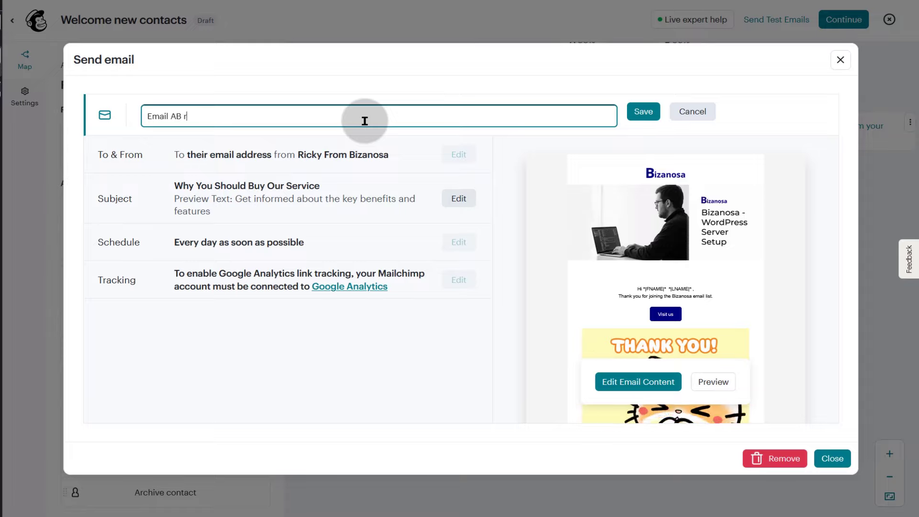
{"action": "type", "text": "right"}
{"action": "left_click", "coordinate": [643, 111]}
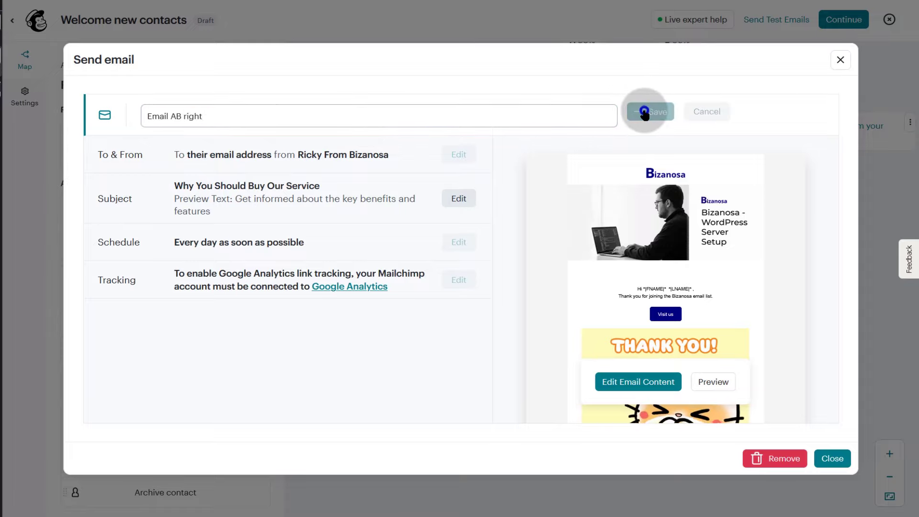
{"action": "left_click", "coordinate": [834, 459]}
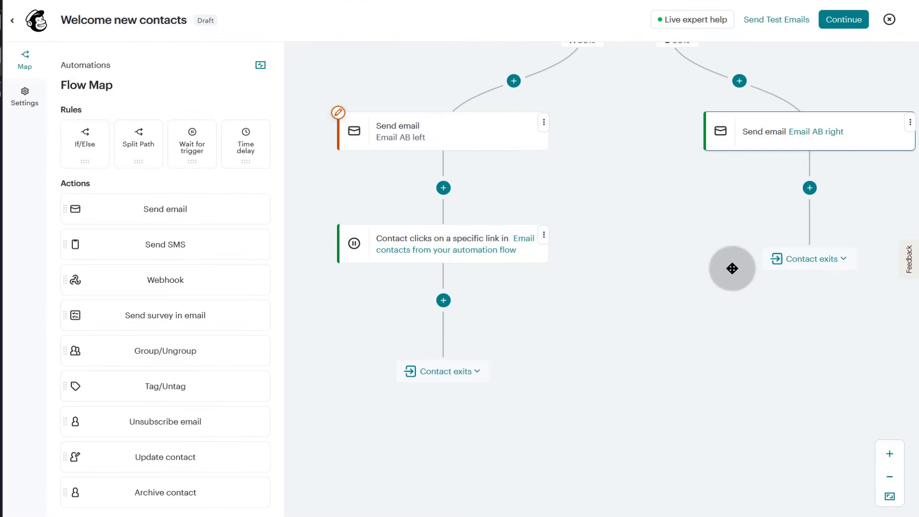
{"action": "scroll", "coordinate": [653, 287], "scroll_direction": "up", "scroll_amount": 3}
{"action": "scroll", "coordinate": [556, 326], "scroll_direction": "down", "scroll_amount": 3}
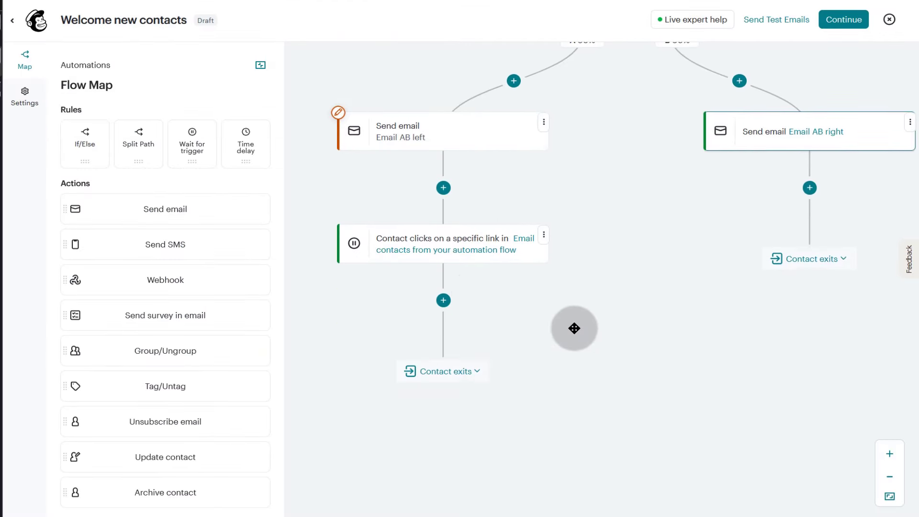
- Point the link-click wait condition at Email AB left and save it
{"action": "left_click", "coordinate": [543, 236]}
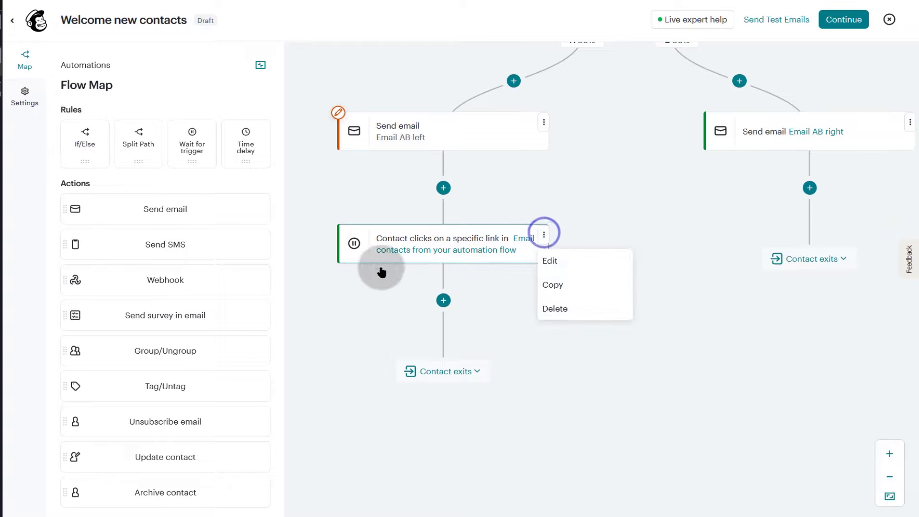
{"action": "left_click", "coordinate": [367, 286]}
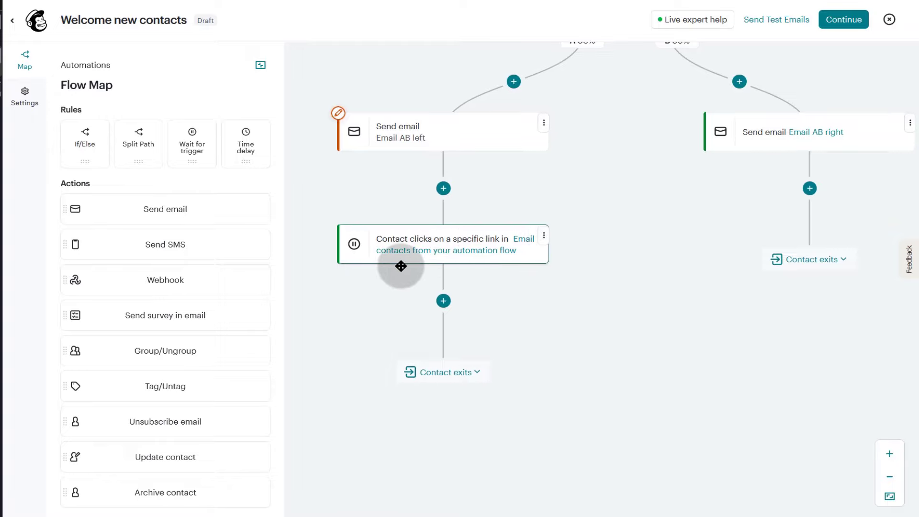
{"action": "left_click", "coordinate": [405, 238]}
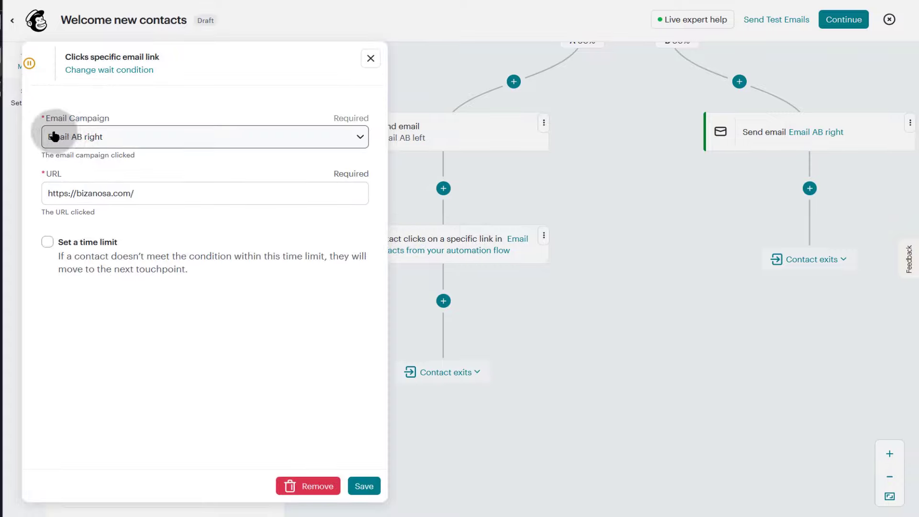
{"action": "left_click", "coordinate": [244, 139]}
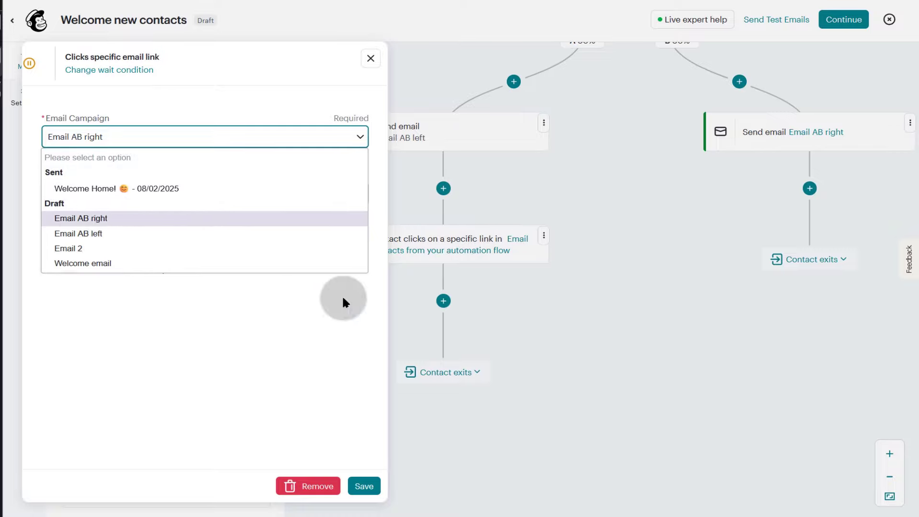
{"action": "left_click", "coordinate": [84, 234]}
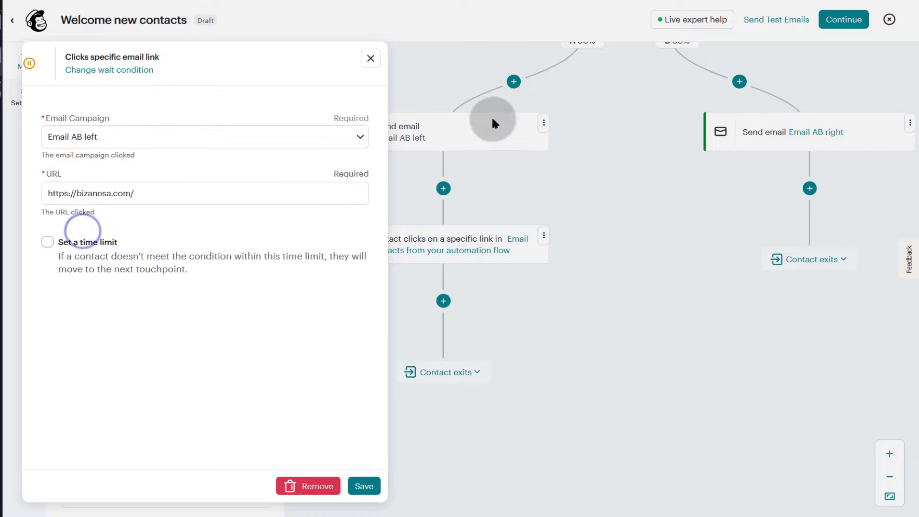
{"action": "left_click", "coordinate": [365, 487]}
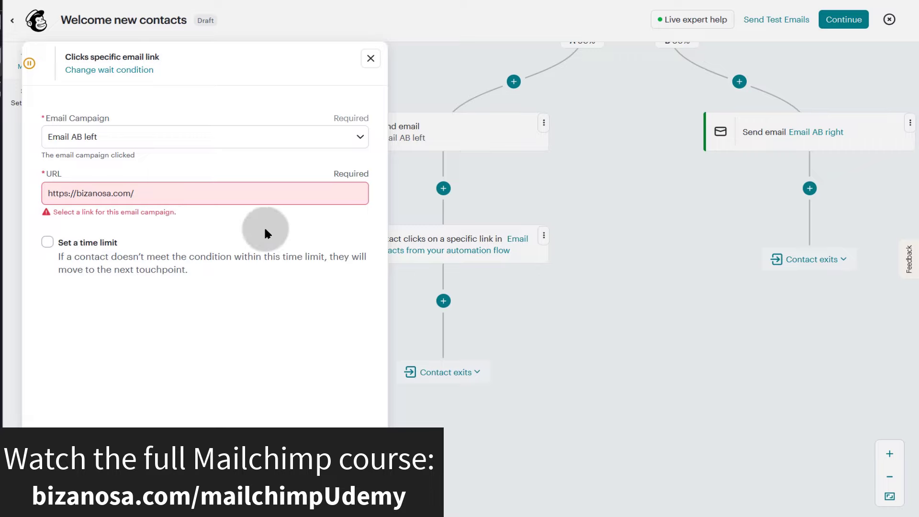
{"action": "right_click", "coordinate": [116, 193]}
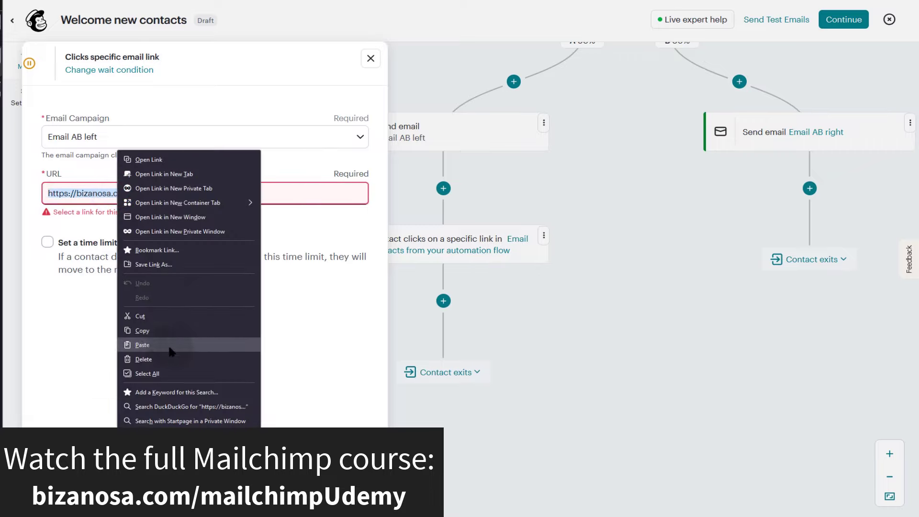
{"action": "left_click", "coordinate": [141, 329]}
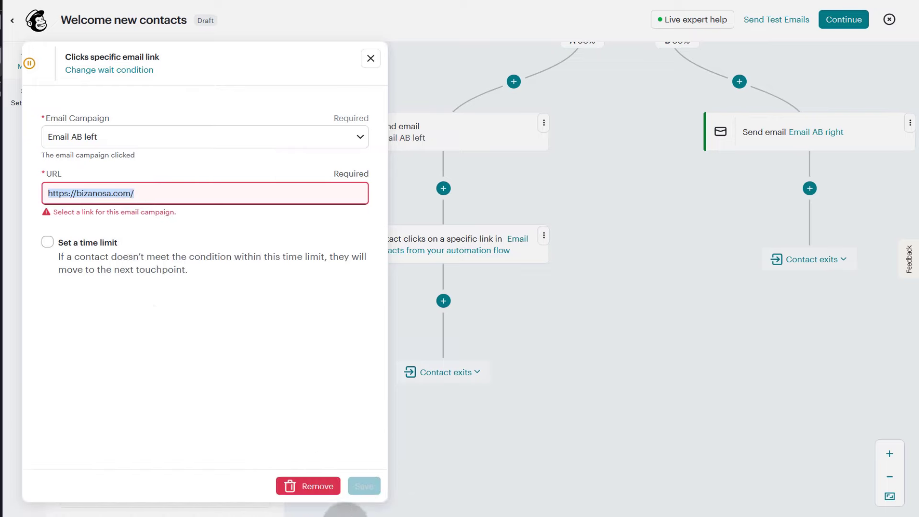
{"action": "left_click", "coordinate": [370, 58]}
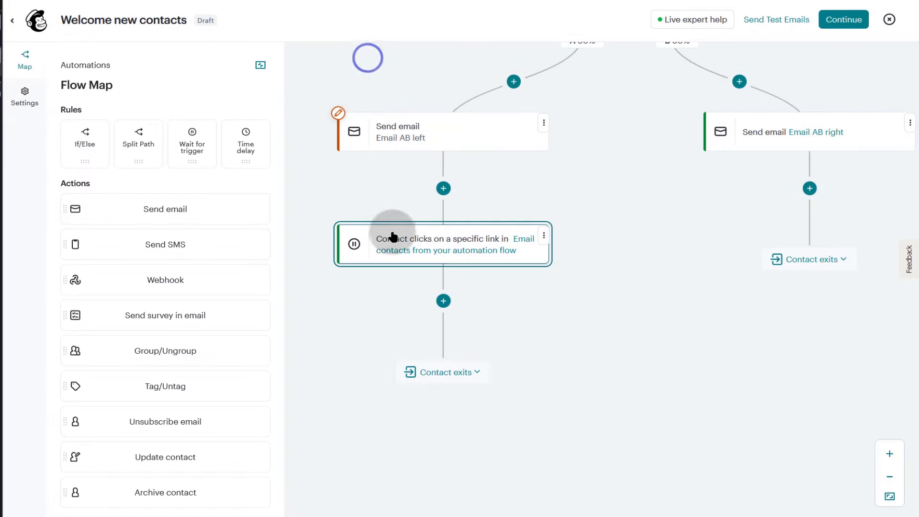
- Open Email AB left's content in the editor and inspect the Get it here button link
{"action": "left_click", "coordinate": [542, 125]}
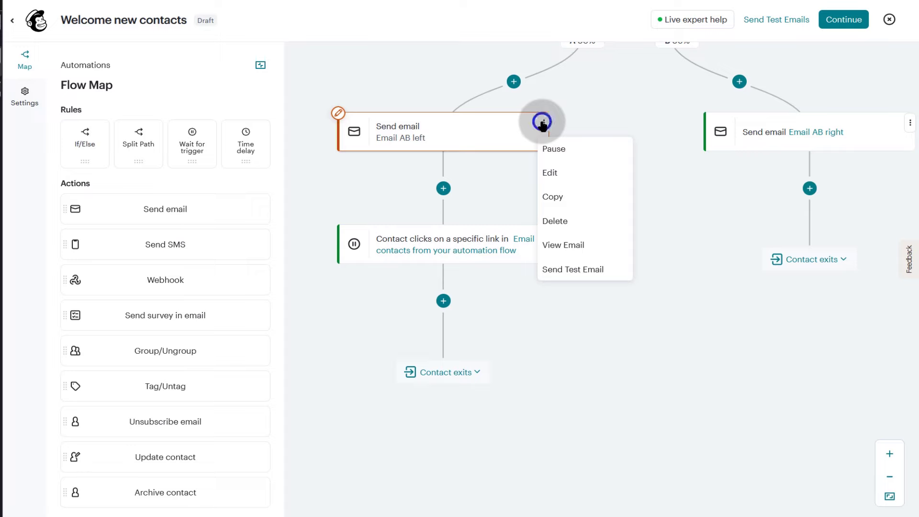
{"action": "left_click", "coordinate": [550, 173]}
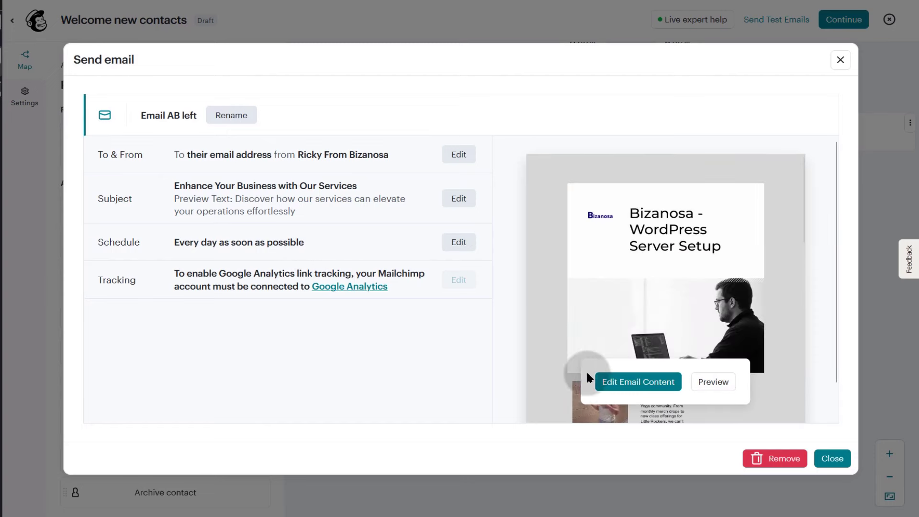
{"action": "left_click", "coordinate": [643, 383]}
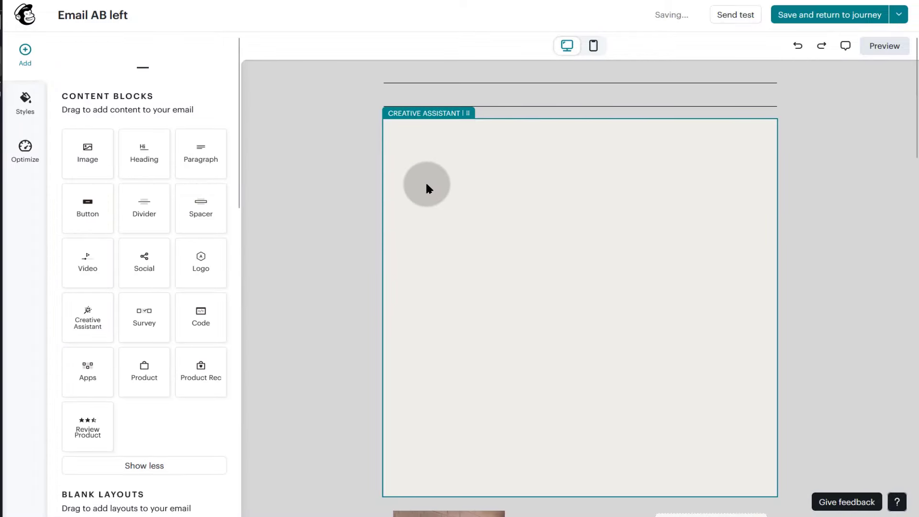
{"action": "scroll", "coordinate": [576, 243], "scroll_direction": "down", "scroll_amount": 15}
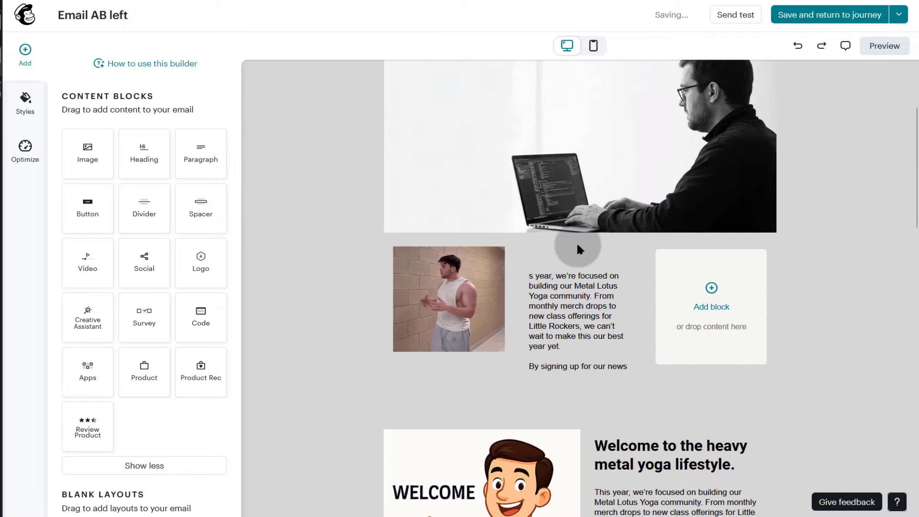
{"action": "scroll", "coordinate": [577, 243], "scroll_direction": "down", "scroll_amount": 4}
{"action": "scroll", "coordinate": [589, 246], "scroll_direction": "up", "scroll_amount": 8}
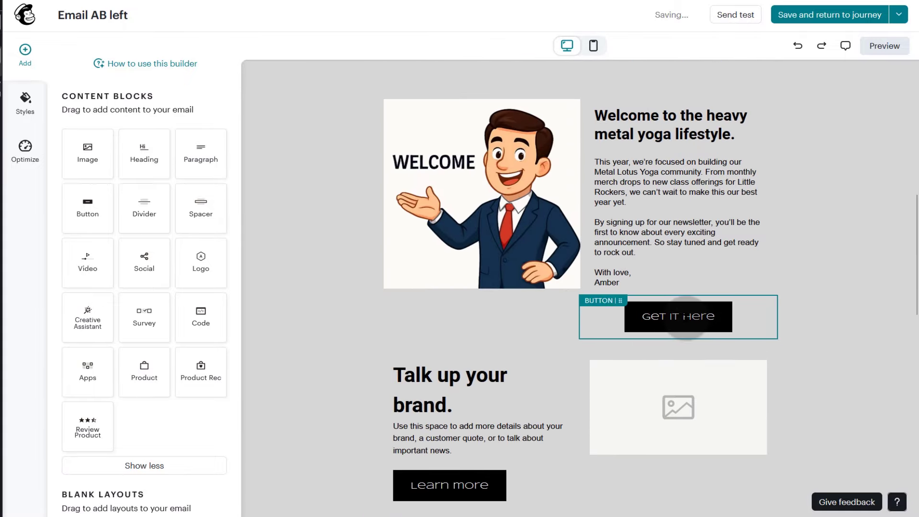
{"action": "left_click", "coordinate": [688, 317]}
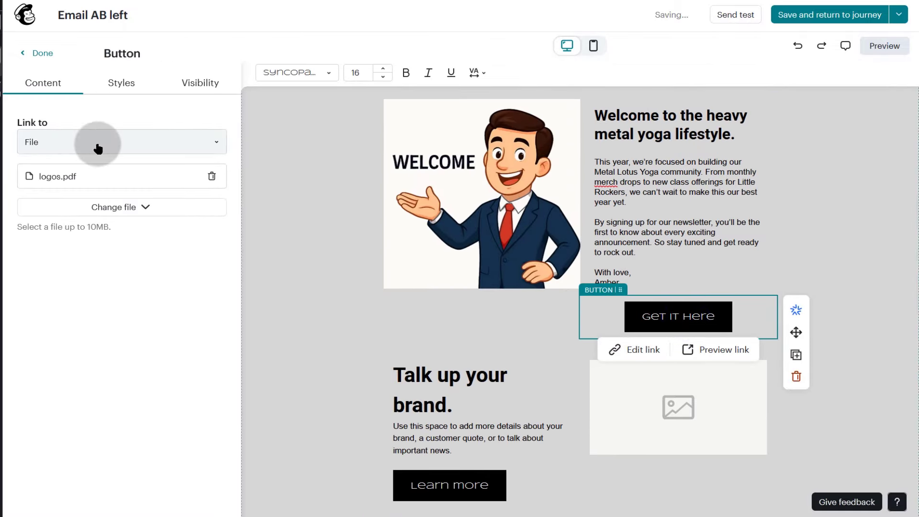
{"action": "scroll", "coordinate": [620, 322], "scroll_direction": "down", "scroll_amount": 4}
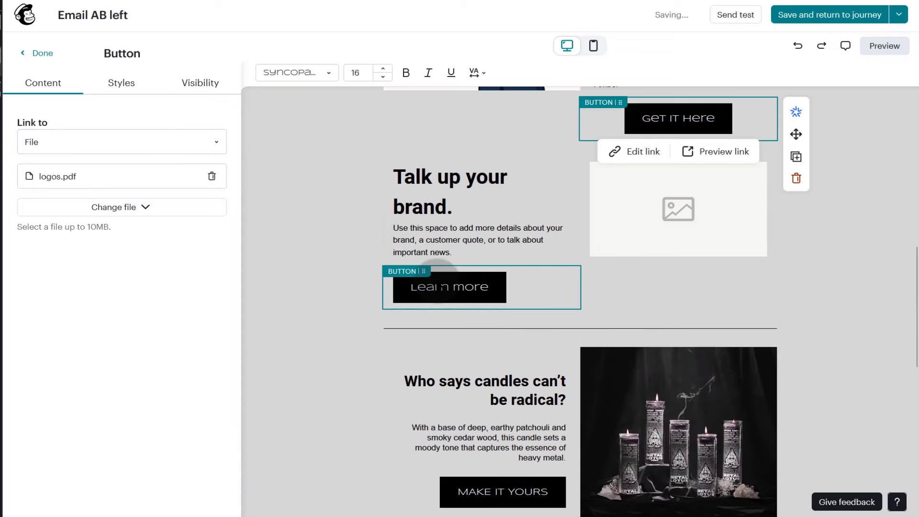
{"action": "left_click", "coordinate": [437, 280]}
{"action": "left_click", "coordinate": [89, 177]}
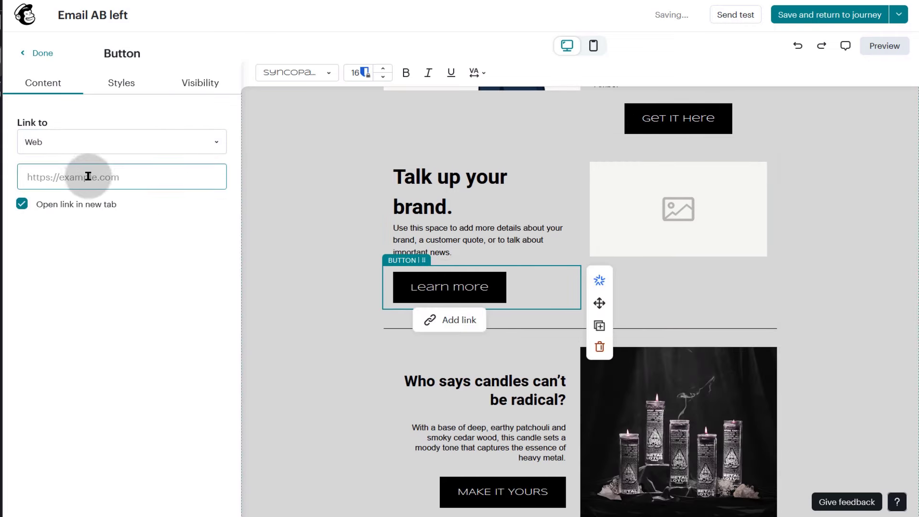
{"action": "right_click", "coordinate": [84, 172]}
{"action": "left_click", "coordinate": [122, 241]}
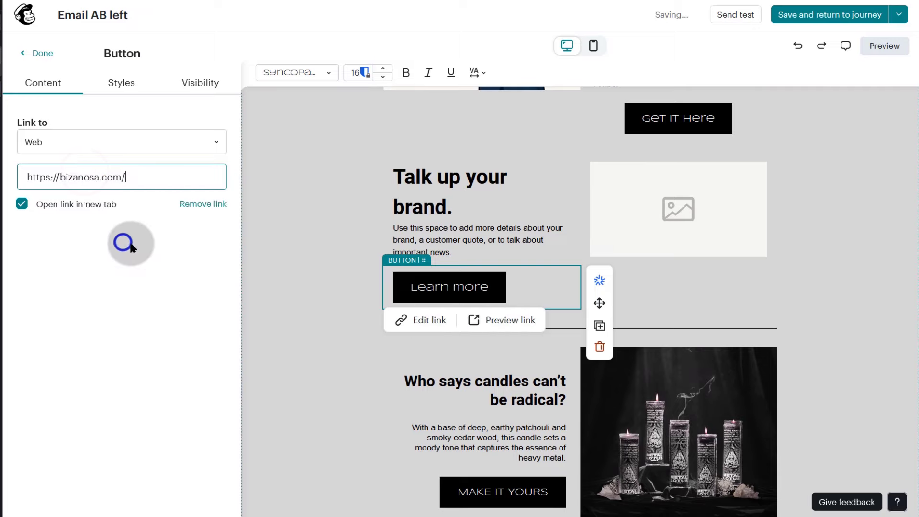
{"action": "left_click", "coordinate": [821, 17]}
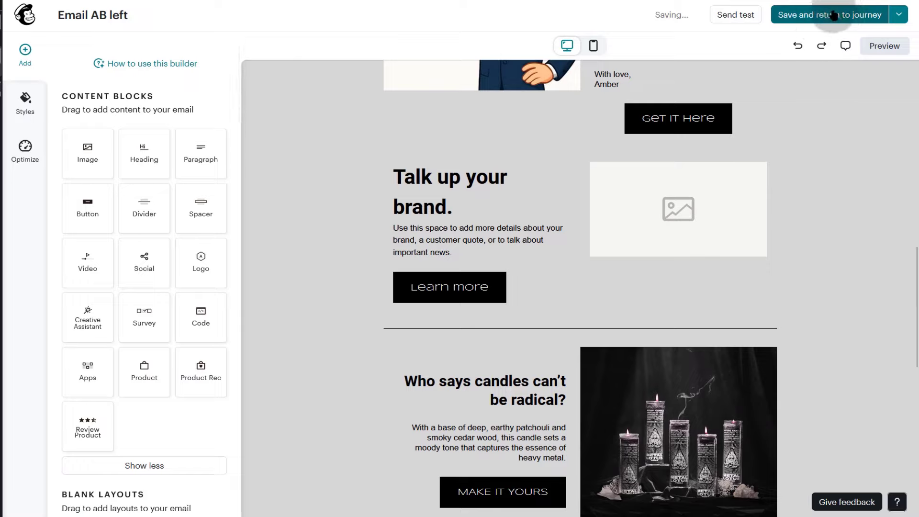
{"action": "left_click", "coordinate": [815, 19]}
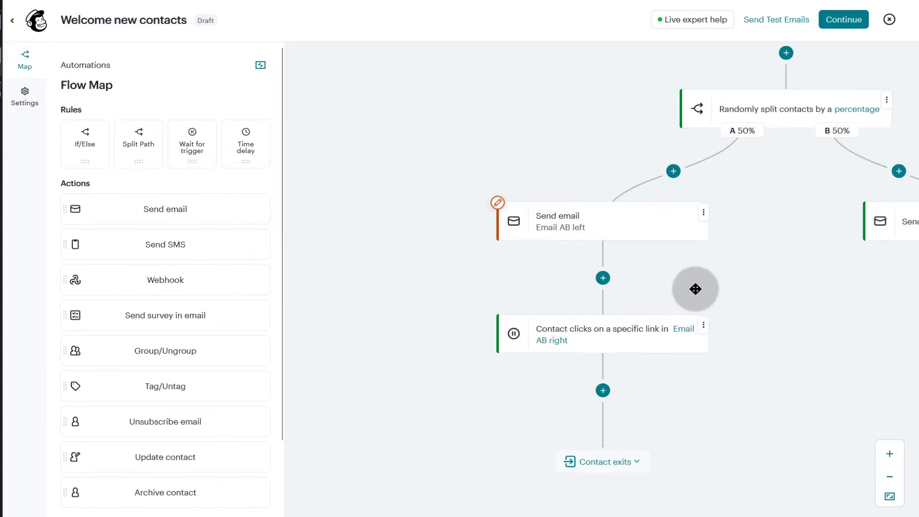
{"action": "scroll", "coordinate": [713, 316], "scroll_direction": "down", "scroll_amount": 3}
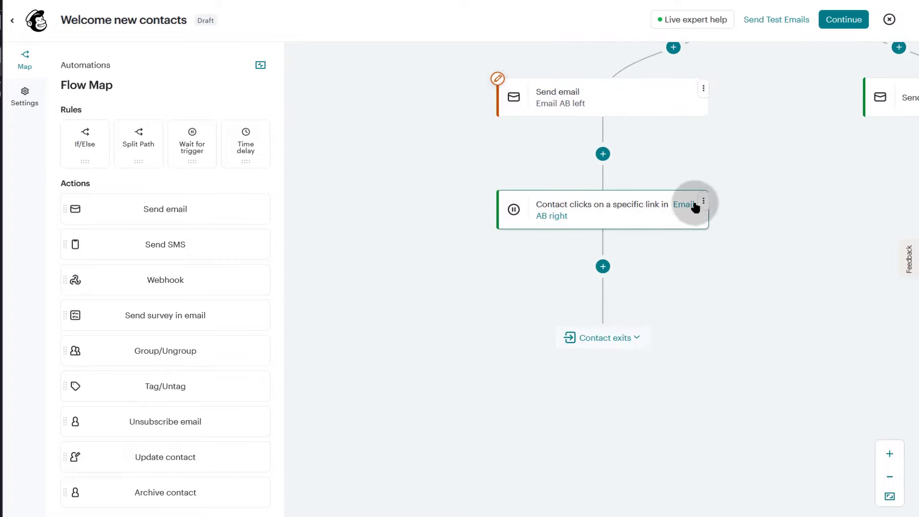
{"action": "left_click", "coordinate": [639, 206]}
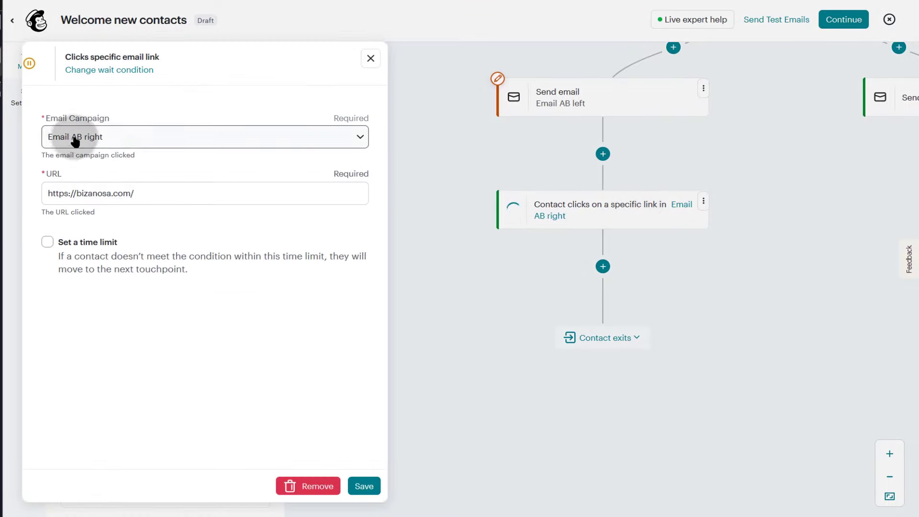
{"action": "left_click", "coordinate": [120, 136]}
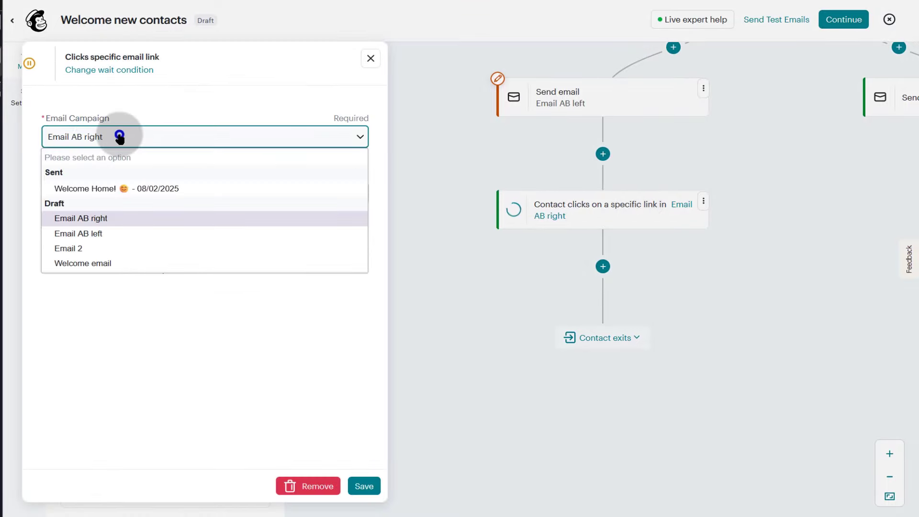
{"action": "left_click", "coordinate": [116, 233]}
{"action": "left_click", "coordinate": [157, 190]}
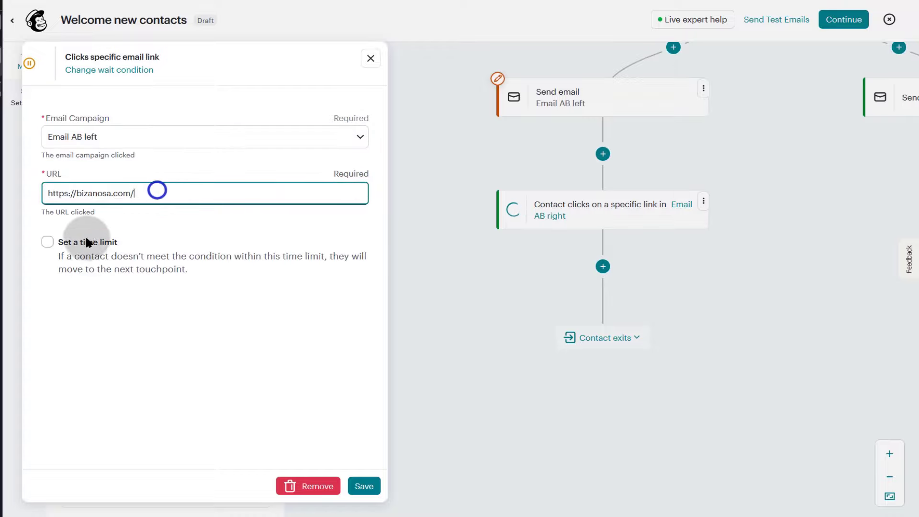
{"action": "left_click", "coordinate": [137, 224]}
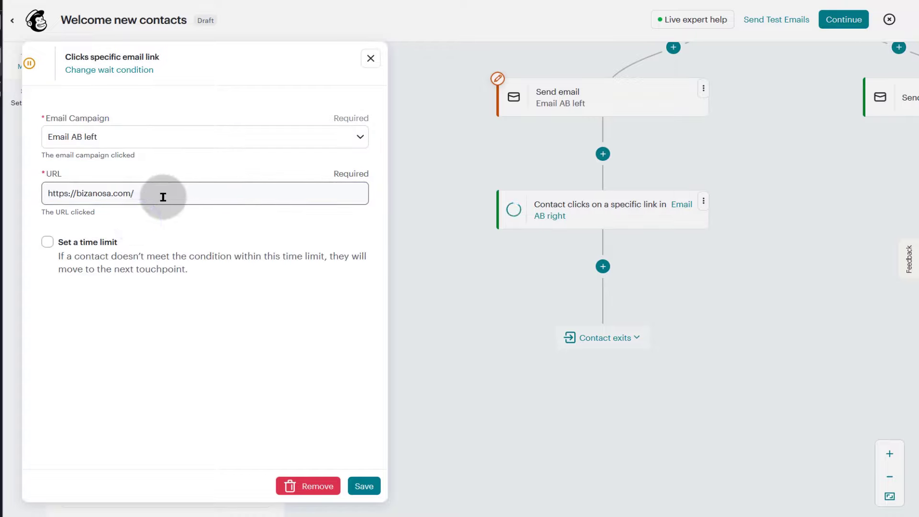
{"action": "left_click", "coordinate": [250, 298]}
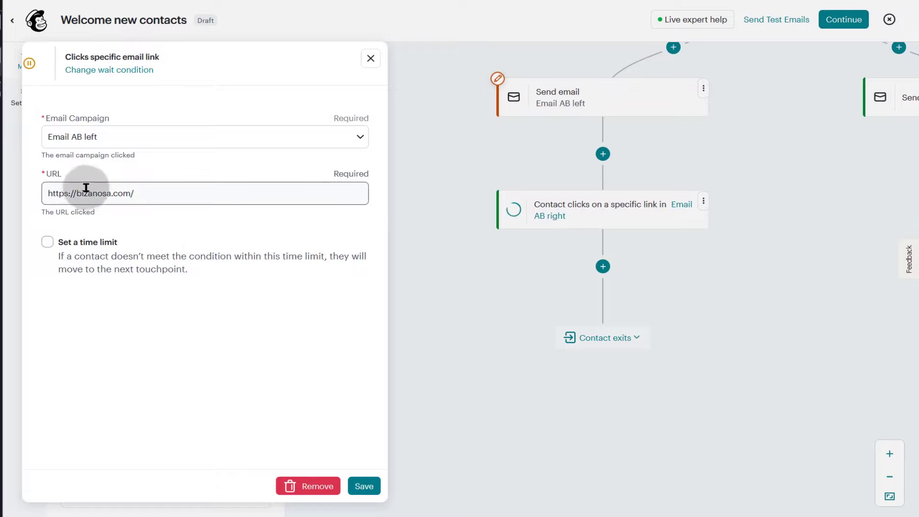
{"action": "left_click", "coordinate": [197, 245]}
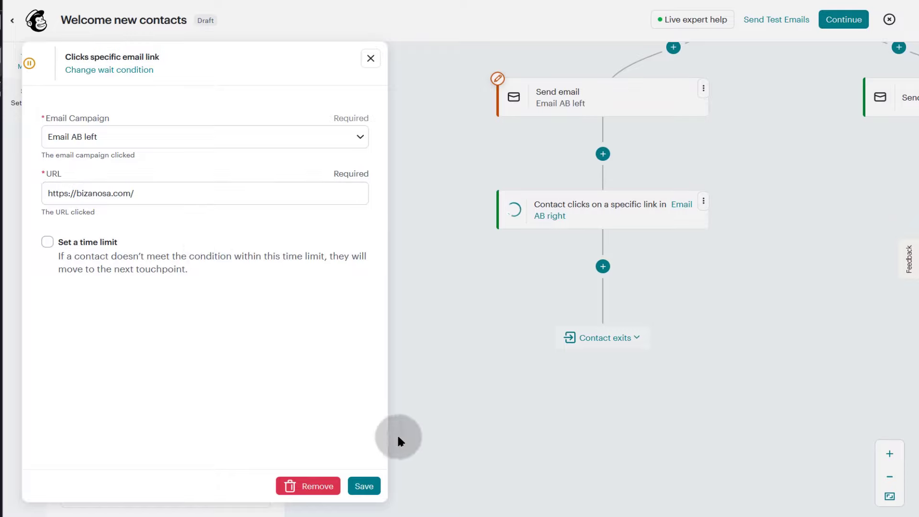
{"action": "left_click", "coordinate": [358, 487]}
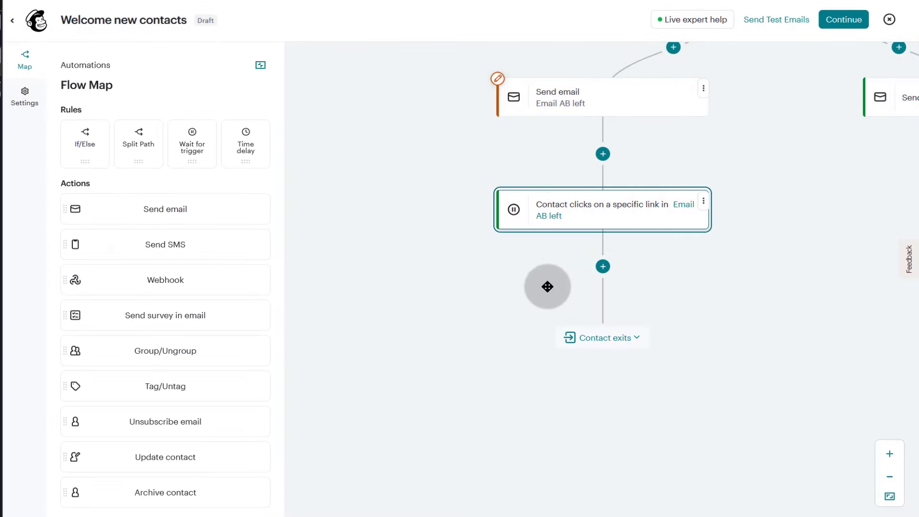
{"action": "left_click_drag", "start_coordinate": [546, 286], "coordinate": [271, 272]}
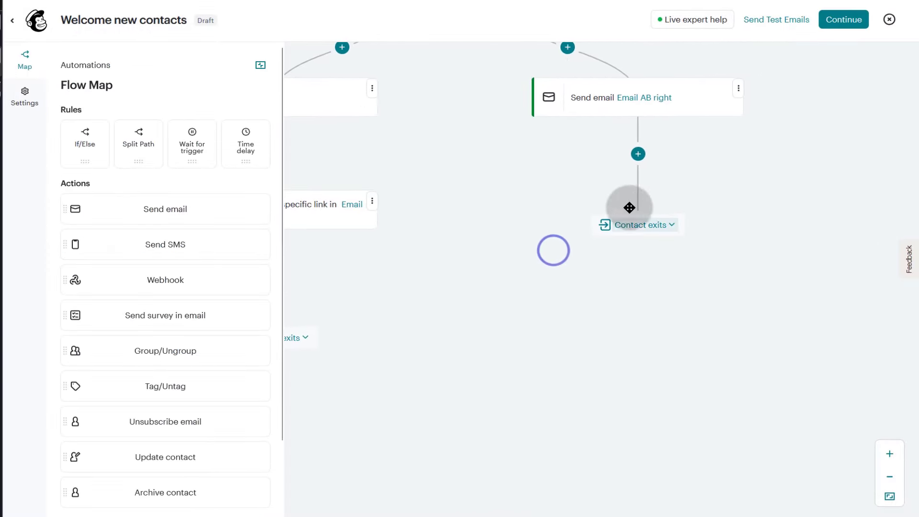
- Copy path A's link-click wait step and paste it directly below Email AB right in path B
{"action": "left_click_drag", "start_coordinate": [442, 276], "coordinate": [574, 278]}
{"action": "left_click", "coordinate": [502, 201]}
{"action": "left_click", "coordinate": [514, 251]}
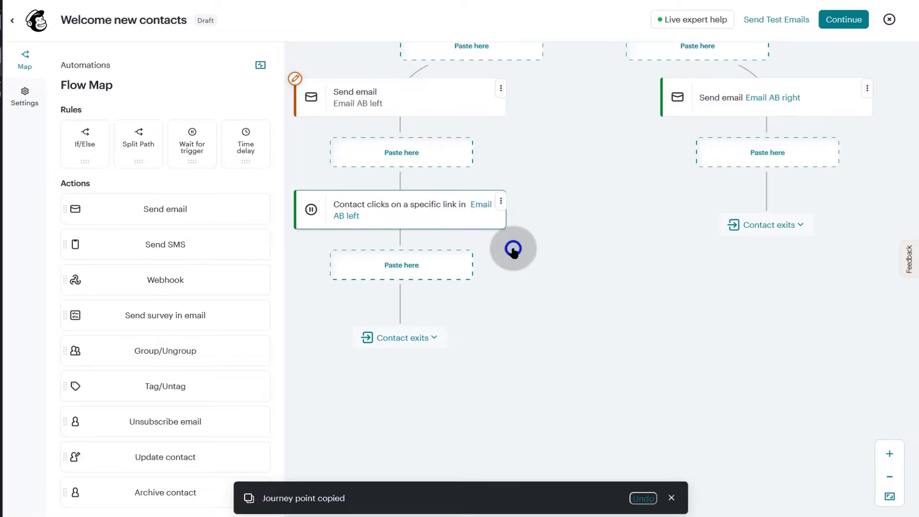
{"action": "scroll", "coordinate": [529, 267], "scroll_direction": "up", "scroll_amount": 3}
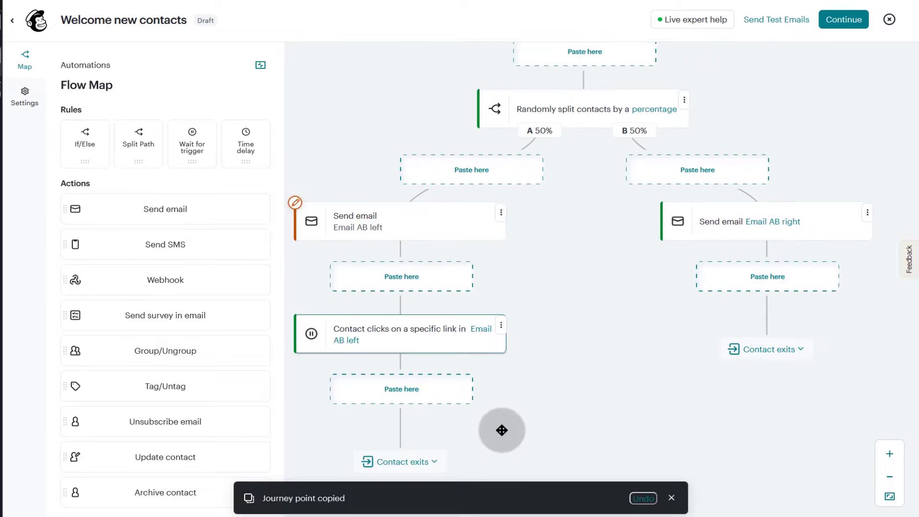
{"action": "scroll", "coordinate": [775, 153], "scroll_direction": "down", "scroll_amount": 3}
{"action": "scroll", "coordinate": [682, 349], "scroll_direction": "up", "scroll_amount": 2}
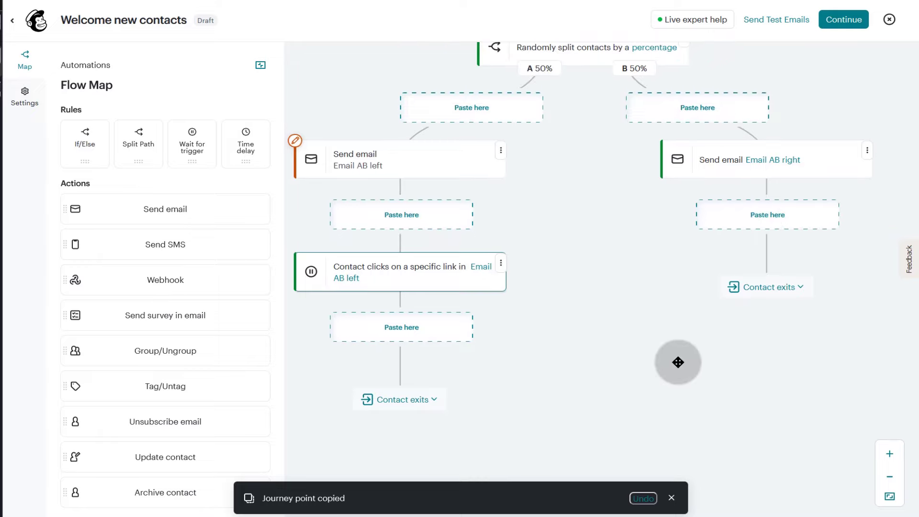
{"action": "left_click", "coordinate": [765, 217]}
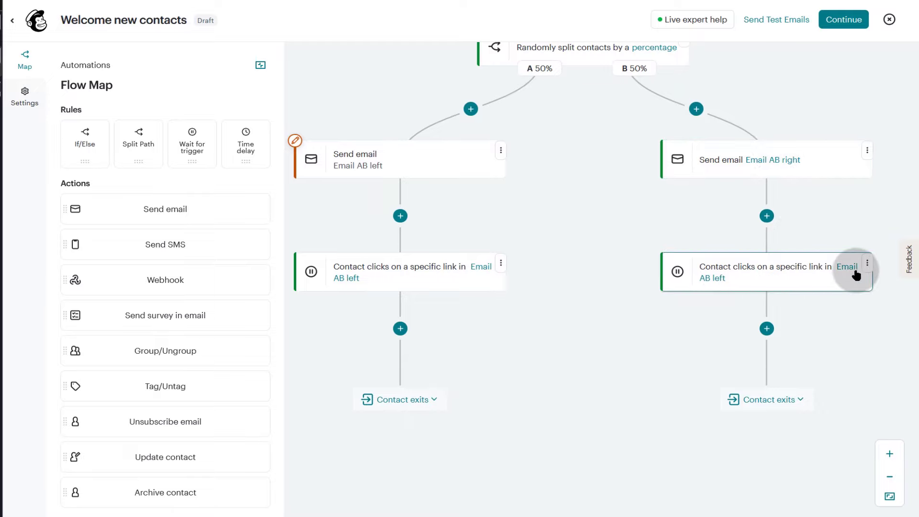
- Point path B's copied link-click wait at Email AB right instead of Email AB left, and save it
{"action": "left_click", "coordinate": [833, 269]}
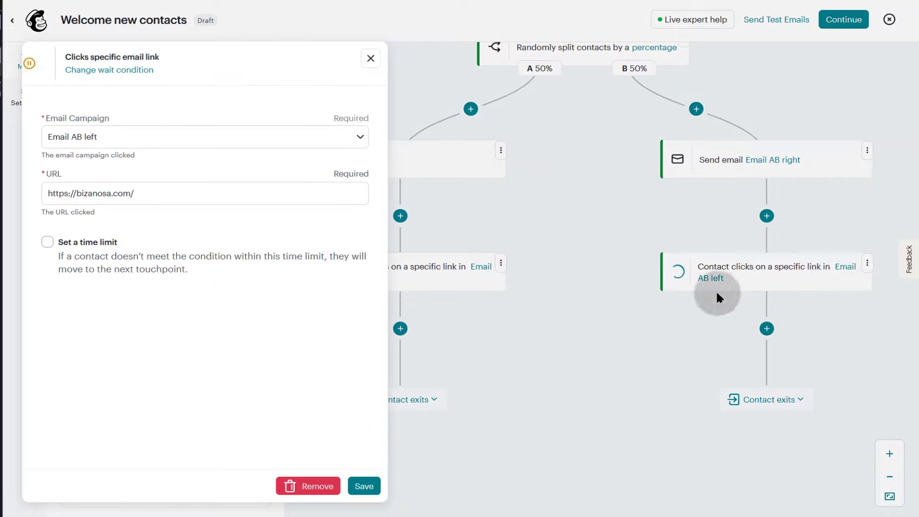
{"action": "left_click", "coordinate": [155, 139]}
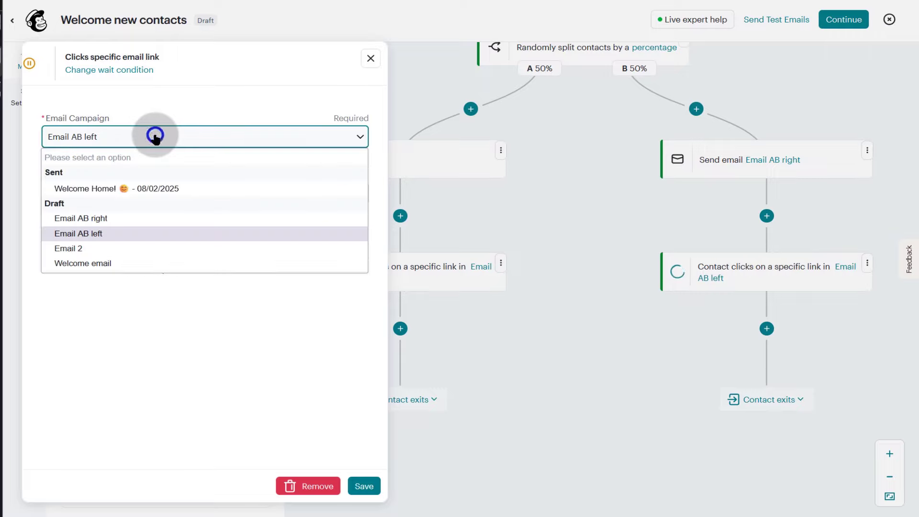
{"action": "left_click", "coordinate": [95, 219]}
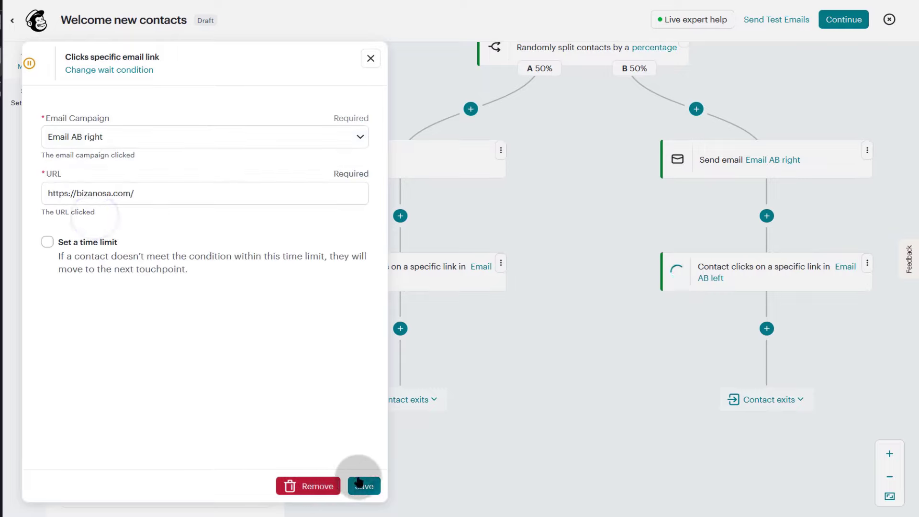
{"action": "left_click", "coordinate": [170, 225]}
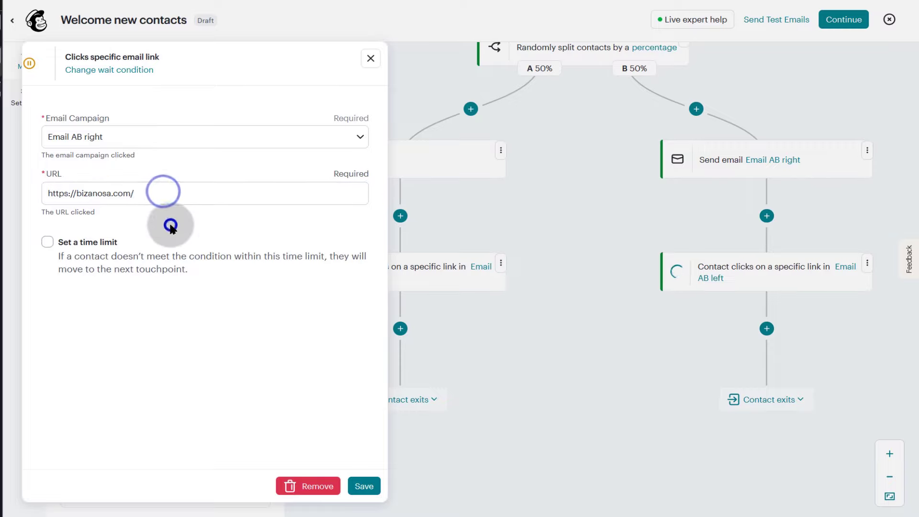
{"action": "left_click", "coordinate": [368, 487]}
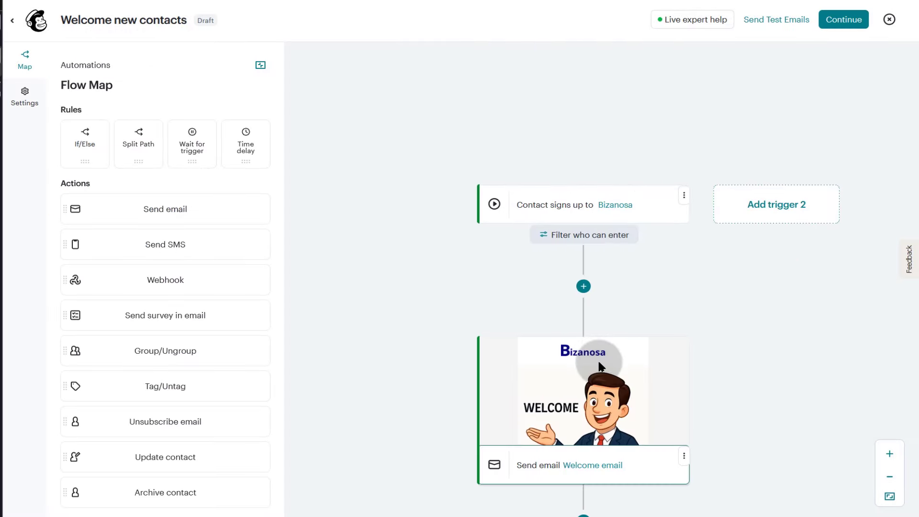
- Insert a Tag/Untag step below the link-click wait on Email AB left in path A
{"action": "scroll", "coordinate": [423, 345], "scroll_direction": "down", "scroll_amount": 10}
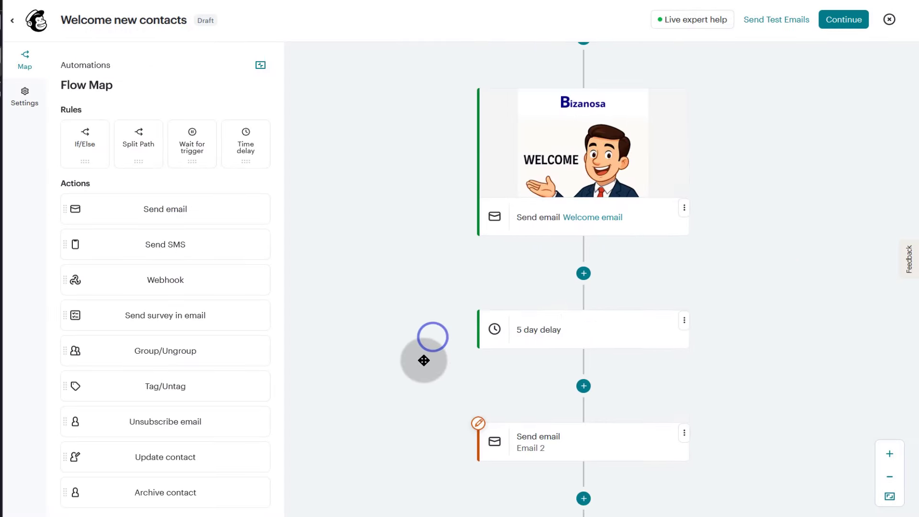
{"action": "scroll", "coordinate": [421, 344], "scroll_direction": "down", "scroll_amount": 9}
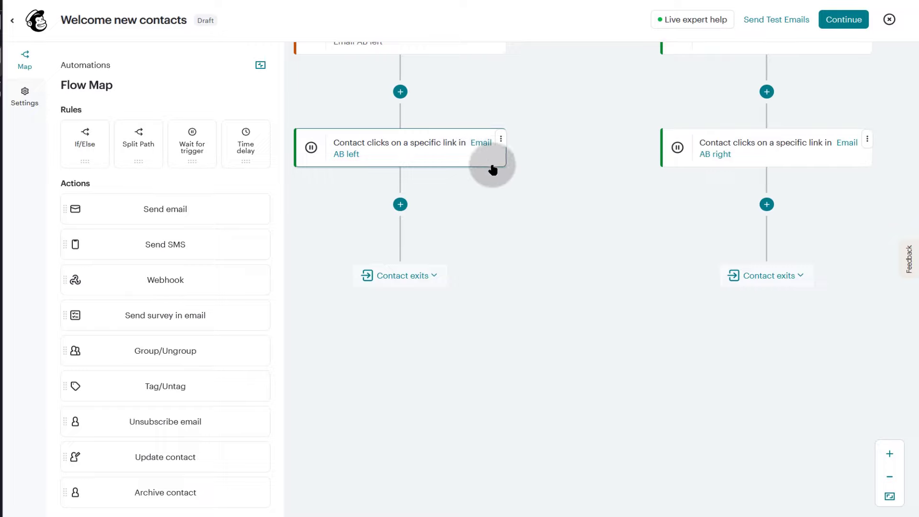
{"action": "scroll", "coordinate": [564, 272], "scroll_direction": "up", "scroll_amount": 1}
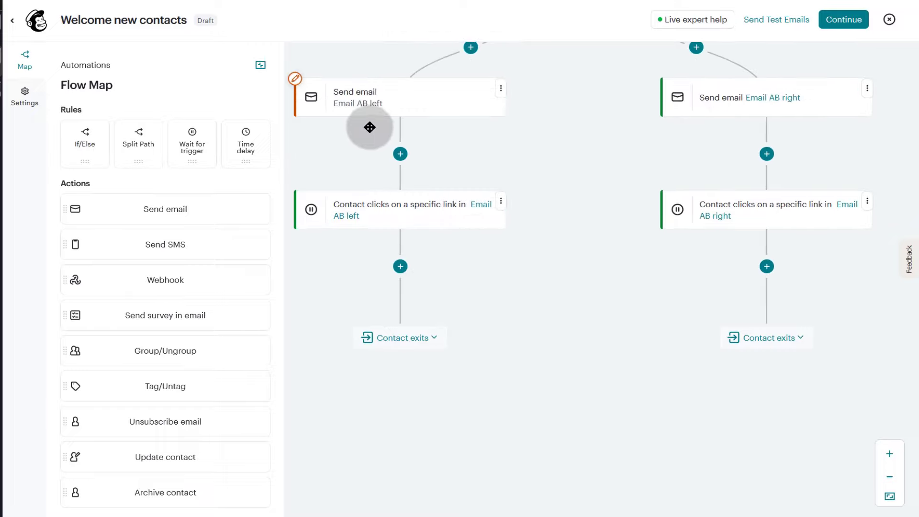
{"action": "left_click", "coordinate": [402, 266]}
{"action": "left_click", "coordinate": [564, 242]}
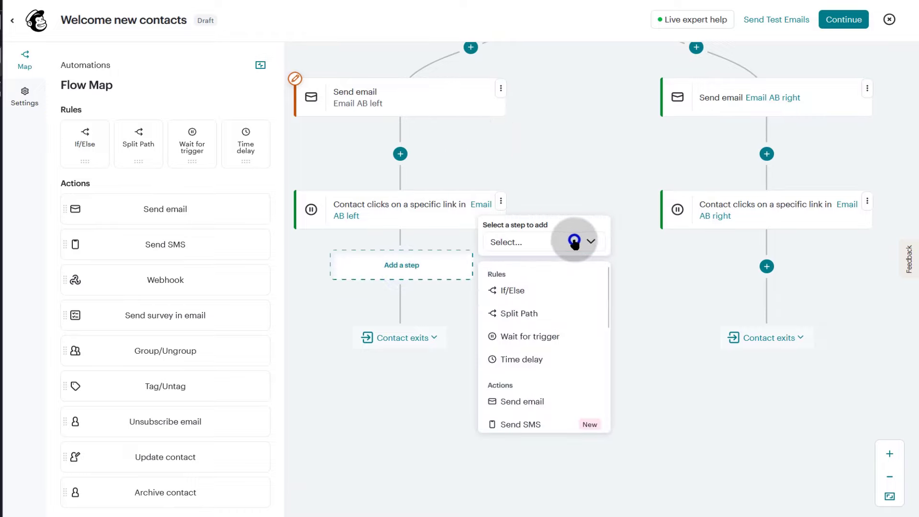
{"action": "scroll", "coordinate": [554, 380], "scroll_direction": "down", "scroll_amount": 1}
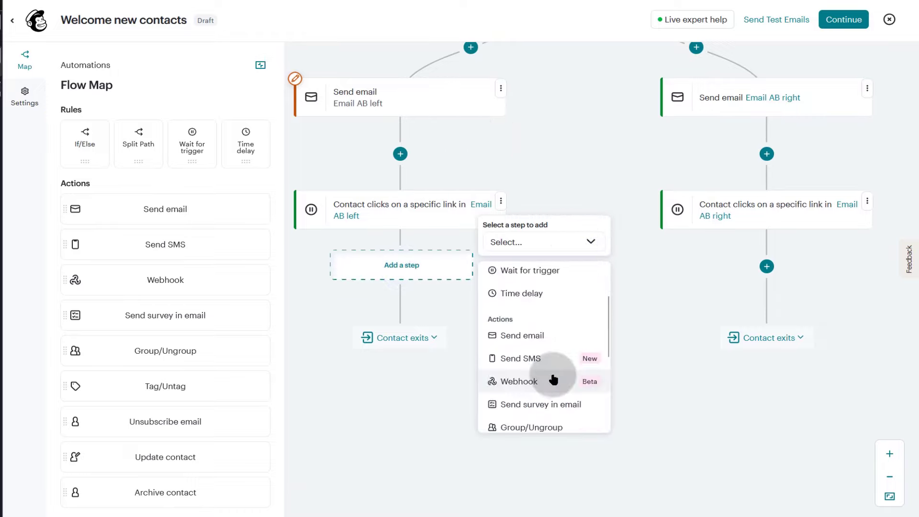
{"action": "scroll", "coordinate": [522, 366], "scroll_direction": "down", "scroll_amount": 2}
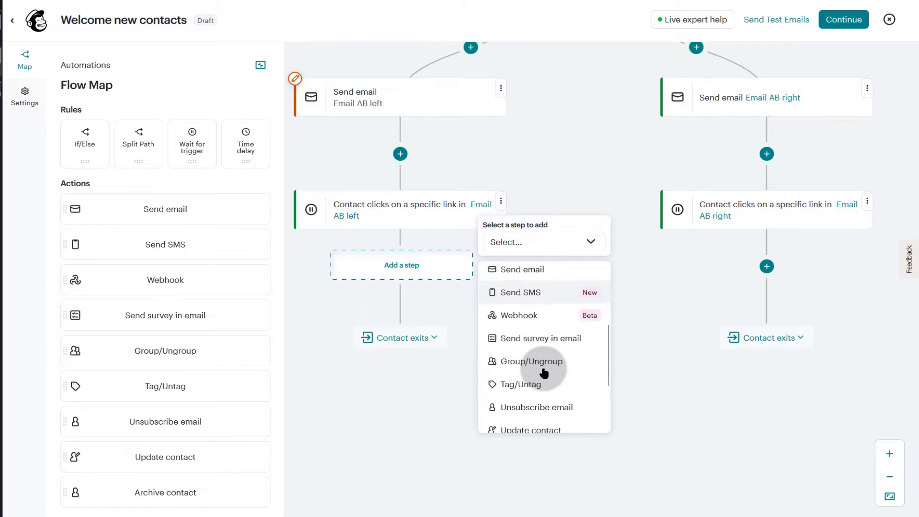
{"action": "left_click", "coordinate": [525, 318]}
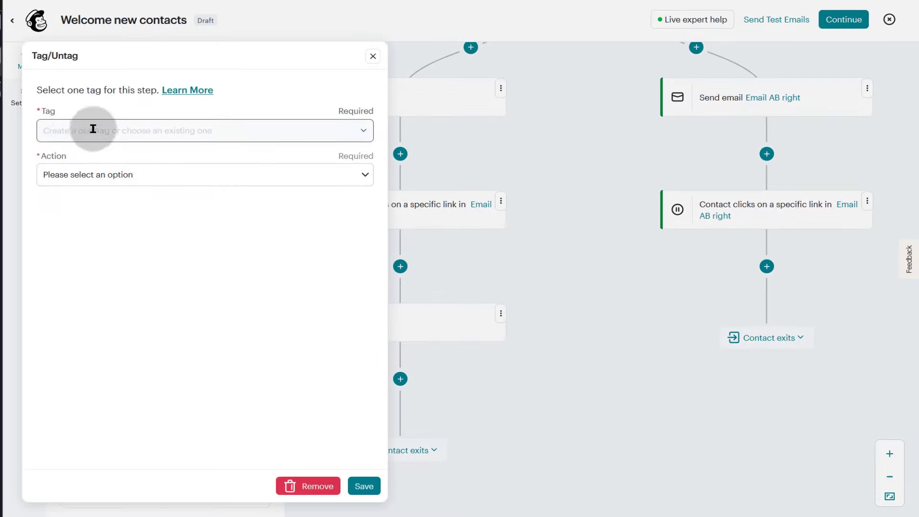
- Create the new tag click-lead, set the step's action to Add, and save it
{"action": "left_click", "coordinate": [319, 135]}
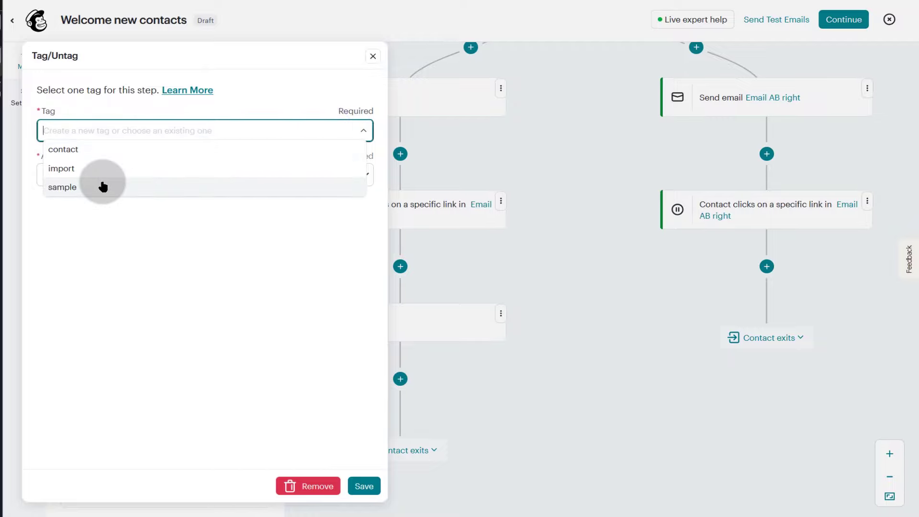
{"action": "left_click", "coordinate": [103, 127]}
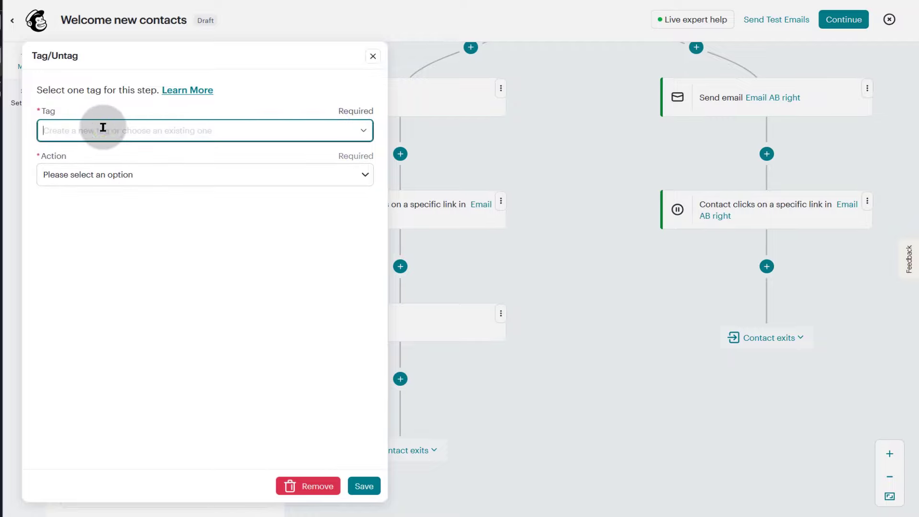
{"action": "type", "text": "le"}
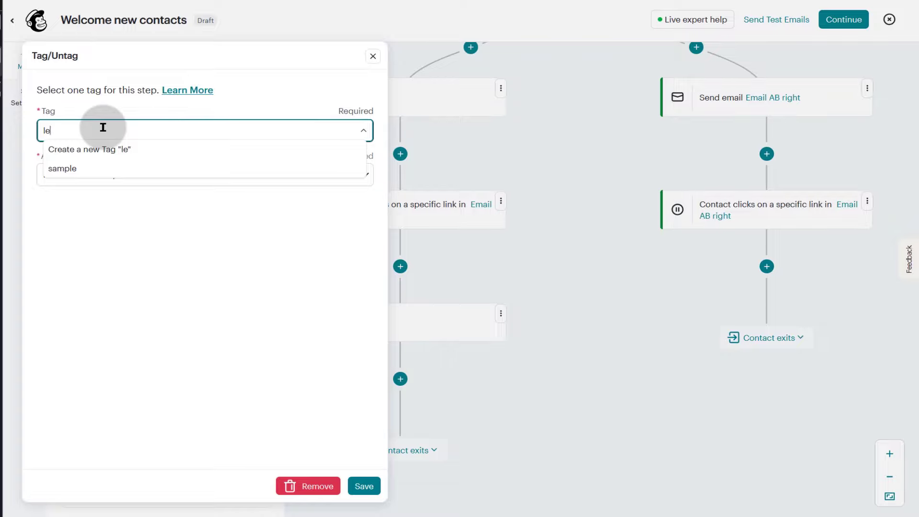
{"action": "type", "text": "ad"}
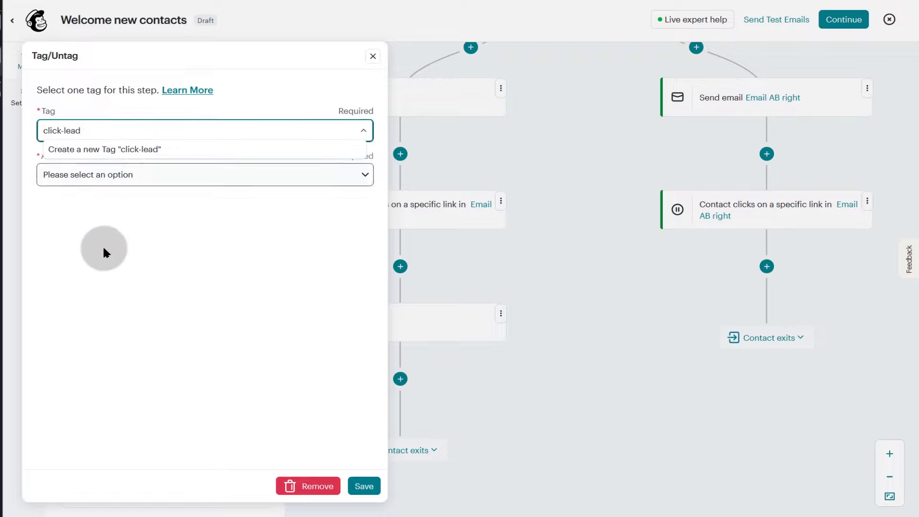
{"action": "left_click", "coordinate": [104, 150]}
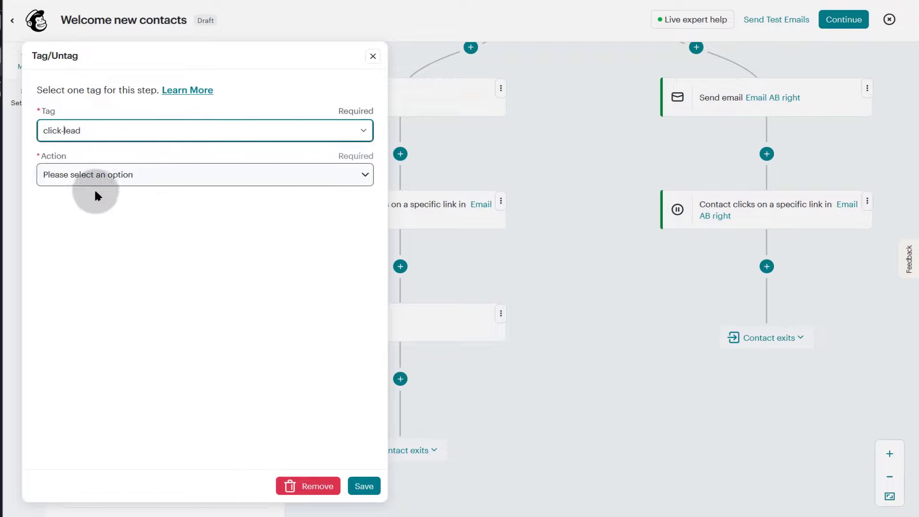
{"action": "left_click", "coordinate": [146, 174]}
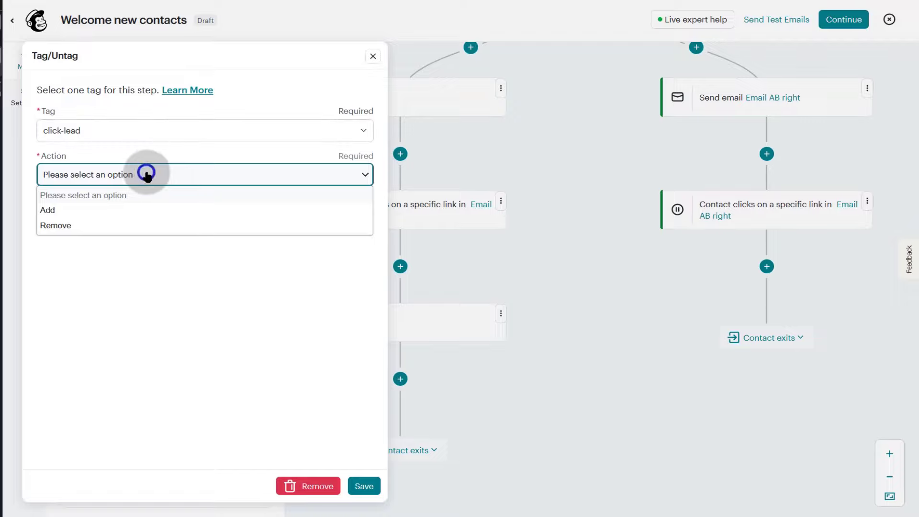
{"action": "left_click", "coordinate": [67, 209]}
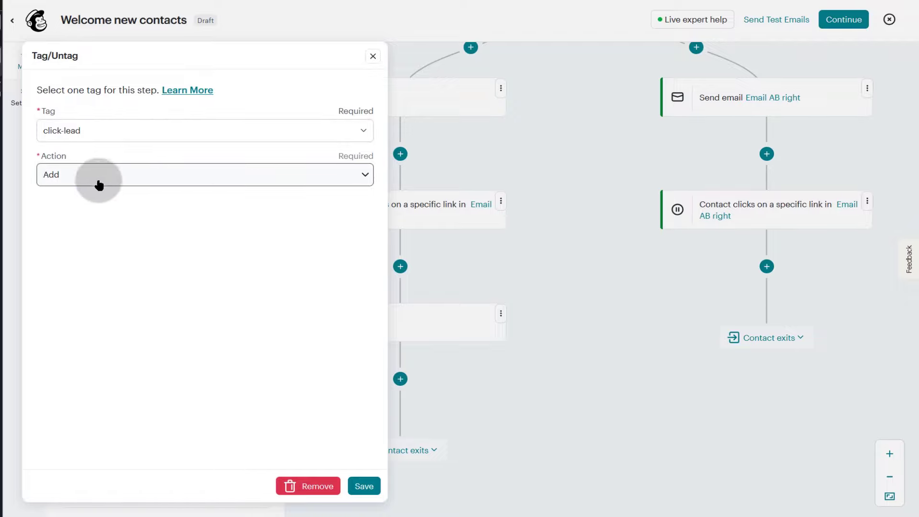
{"action": "left_click", "coordinate": [362, 486]}
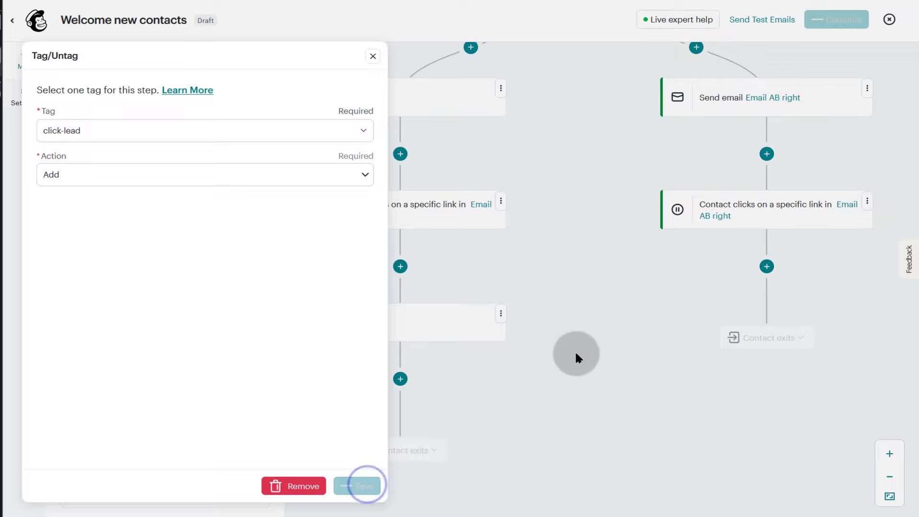
{"action": "scroll", "coordinate": [469, 358], "scroll_direction": "up", "scroll_amount": 3}
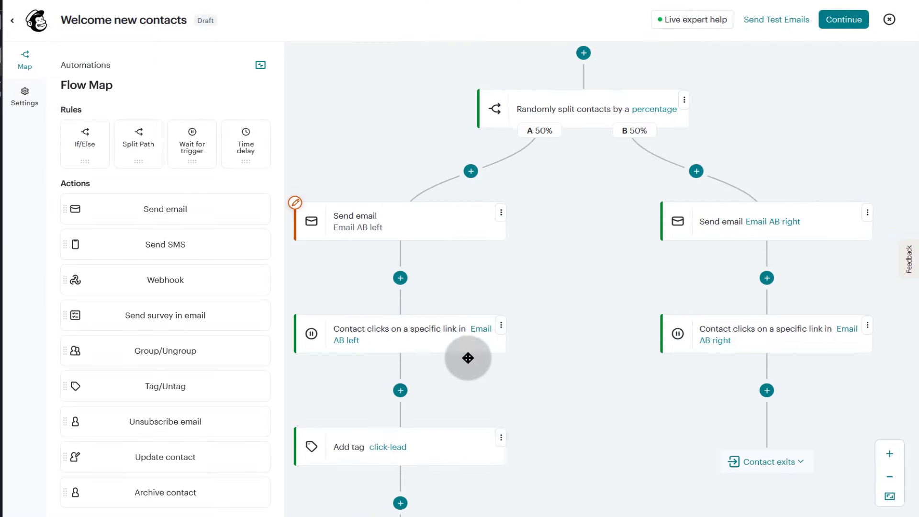
- Copy path A's 'Add tag click-lead' step and paste it below path B's link-click wait
{"action": "scroll", "coordinate": [484, 366], "scroll_direction": "up", "scroll_amount": 6}
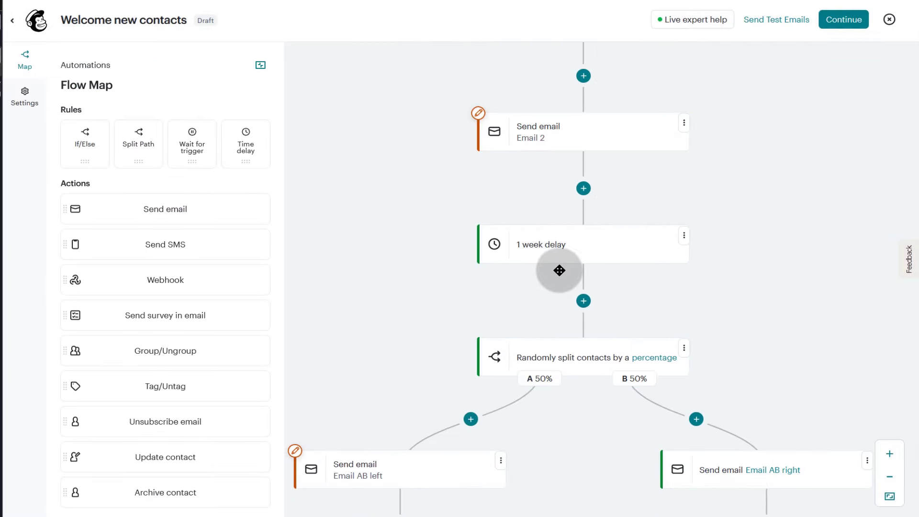
{"action": "scroll", "coordinate": [560, 271], "scroll_direction": "down", "scroll_amount": 5}
{"action": "scroll", "coordinate": [474, 400], "scroll_direction": "down", "scroll_amount": 6}
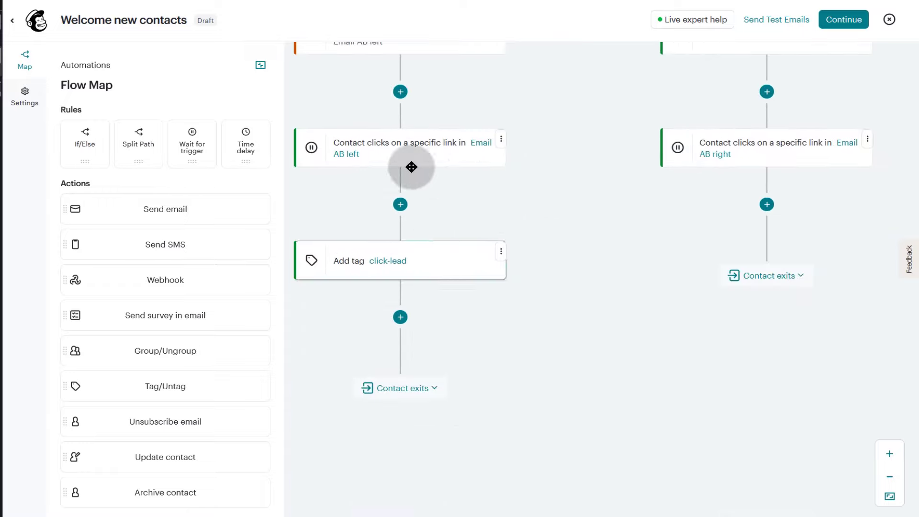
{"action": "scroll", "coordinate": [544, 364], "scroll_direction": "up", "scroll_amount": 3}
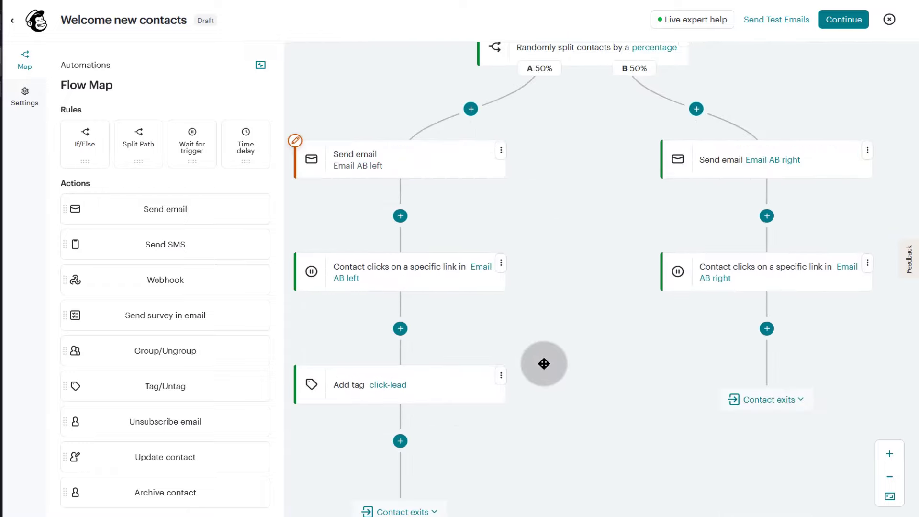
{"action": "scroll", "coordinate": [545, 364], "scroll_direction": "up", "scroll_amount": 6}
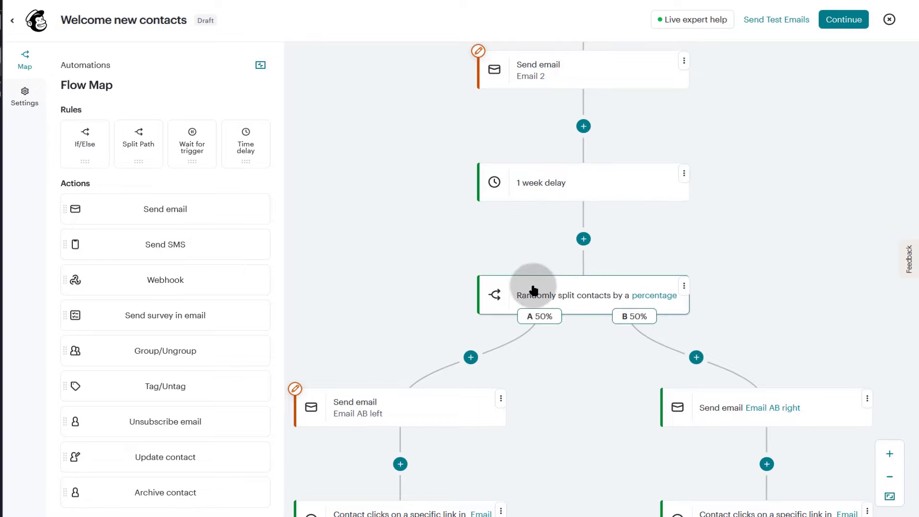
{"action": "scroll", "coordinate": [555, 362], "scroll_direction": "down", "scroll_amount": 3}
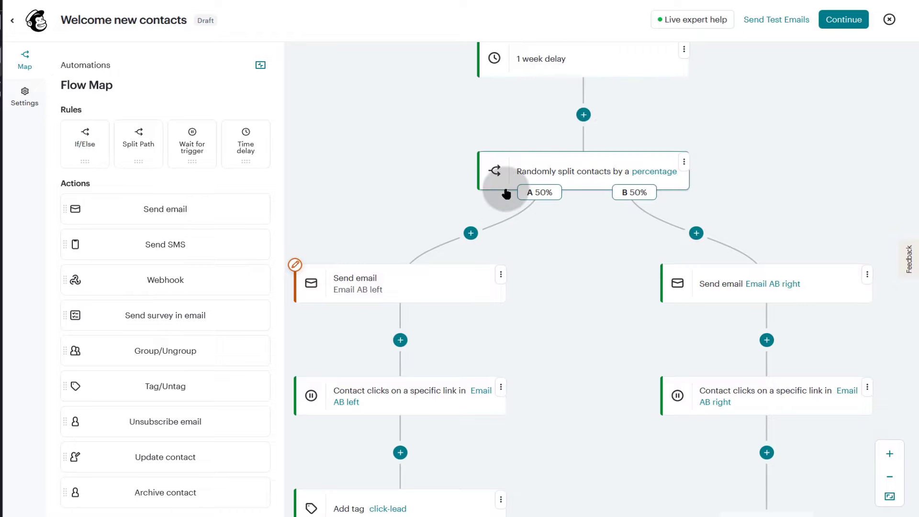
{"action": "scroll", "coordinate": [537, 249], "scroll_direction": "down", "scroll_amount": 9}
{"action": "scroll", "coordinate": [537, 249], "scroll_direction": "up", "scroll_amount": 3}
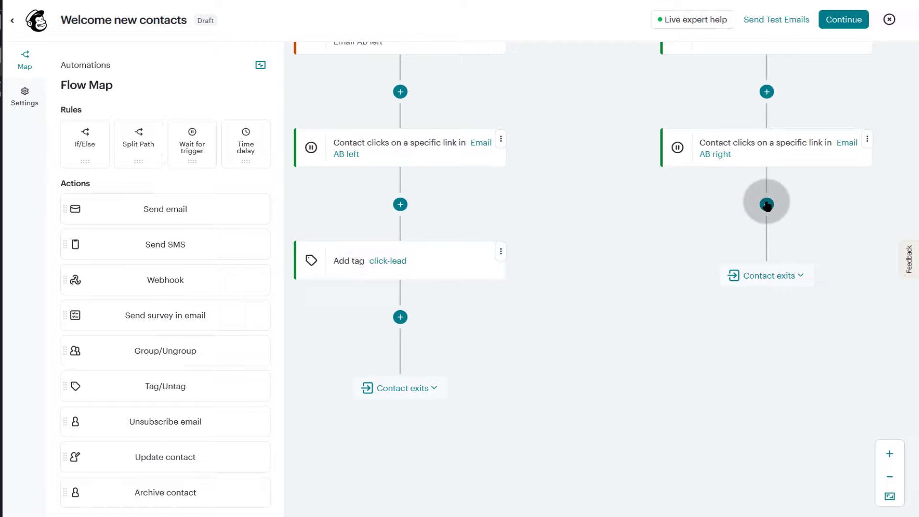
{"action": "left_click", "coordinate": [500, 251]}
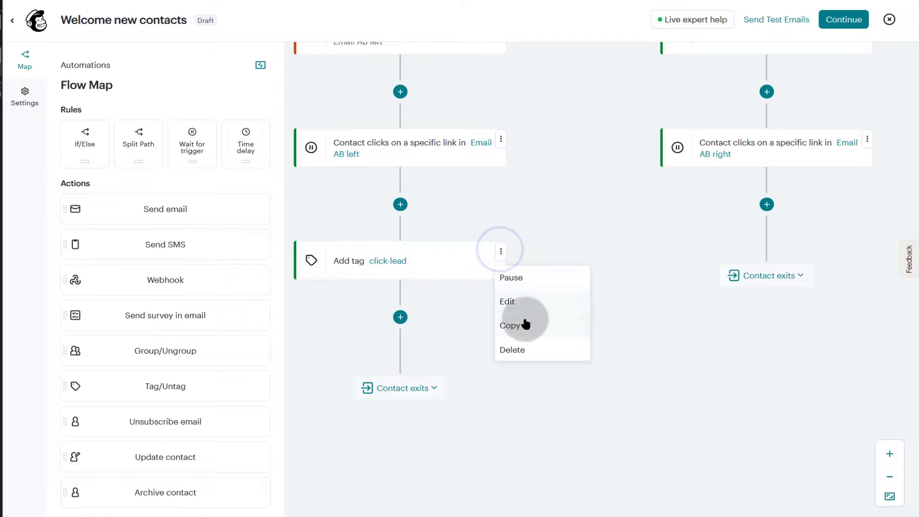
{"action": "left_click", "coordinate": [511, 325]}
{"action": "left_click", "coordinate": [769, 202]}
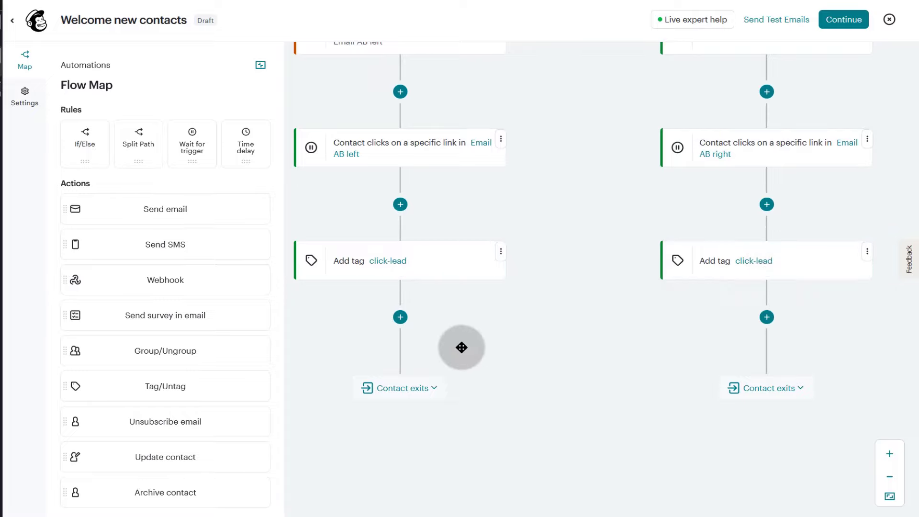
{"action": "scroll", "coordinate": [519, 281], "scroll_direction": "down", "scroll_amount": 1}
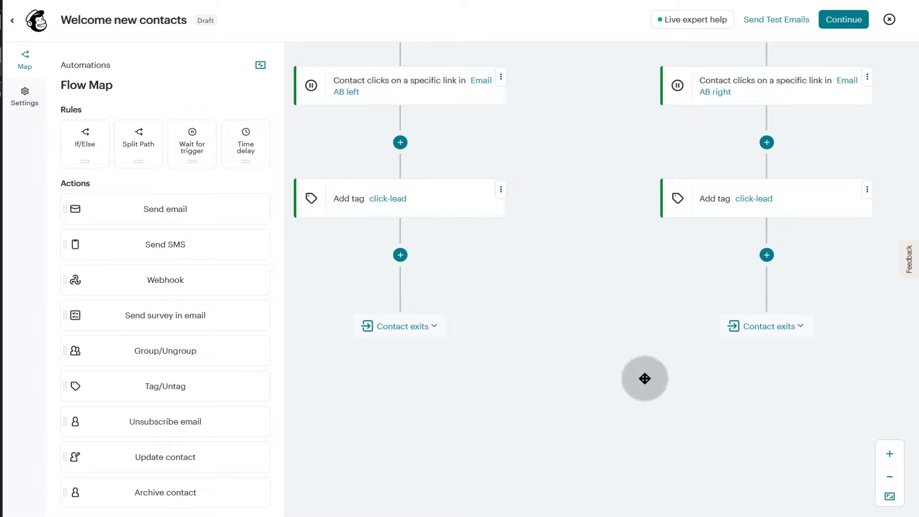
{"action": "scroll", "coordinate": [836, 277], "scroll_direction": "up", "scroll_amount": 8}
{"action": "scroll", "coordinate": [630, 191], "scroll_direction": "up", "scroll_amount": 8}
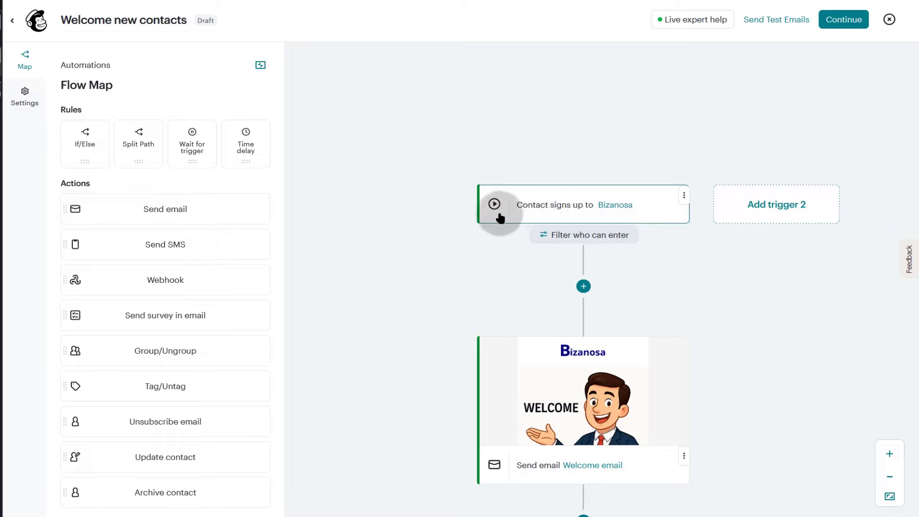
{"action": "scroll", "coordinate": [550, 199], "scroll_direction": "down", "scroll_amount": 3}
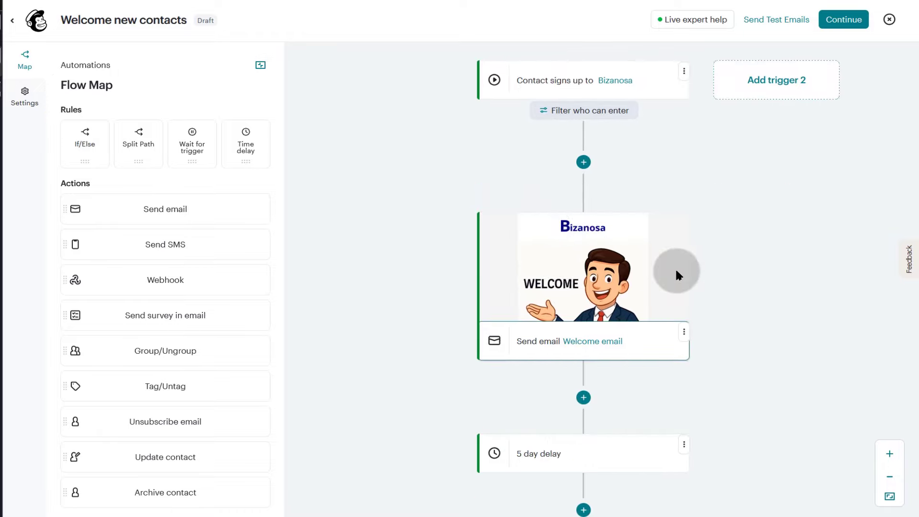
{"action": "scroll", "coordinate": [675, 268], "scroll_direction": "down", "scroll_amount": 3}
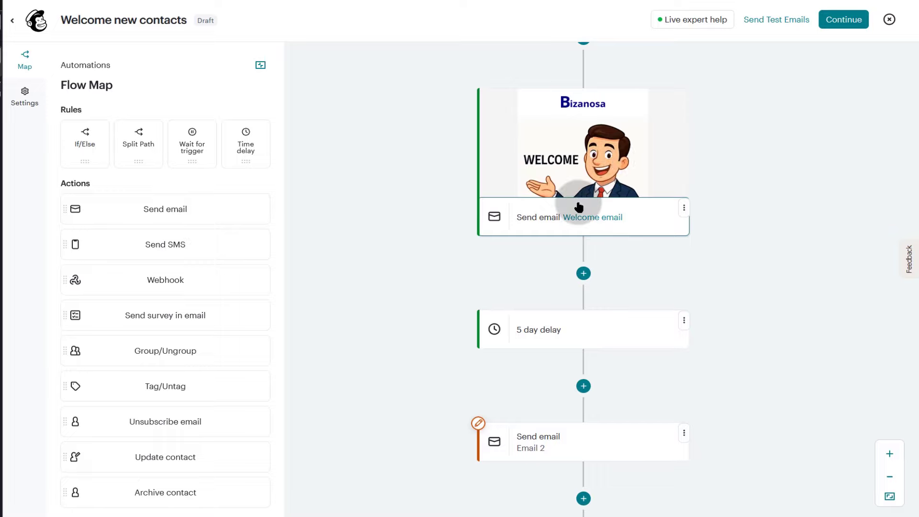
{"action": "scroll", "coordinate": [641, 259], "scroll_direction": "down", "scroll_amount": 3}
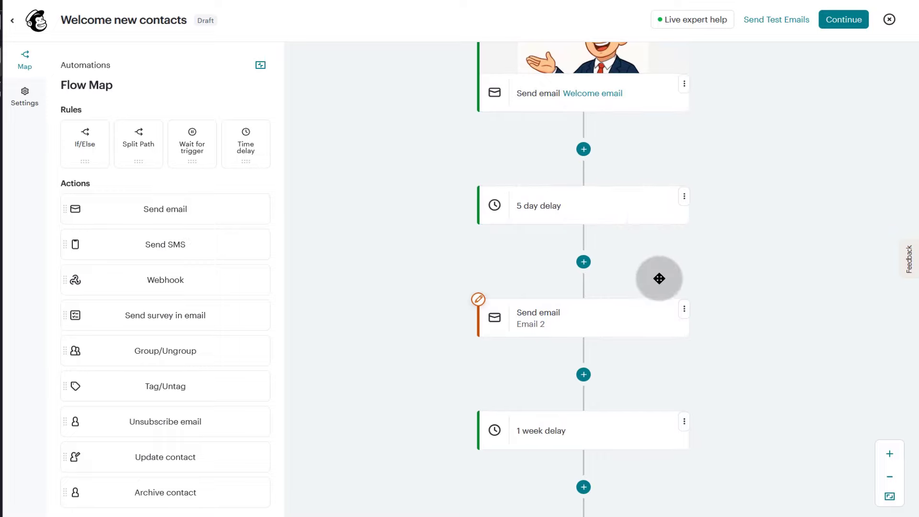
{"action": "scroll", "coordinate": [570, 214], "scroll_direction": "down", "scroll_amount": 3}
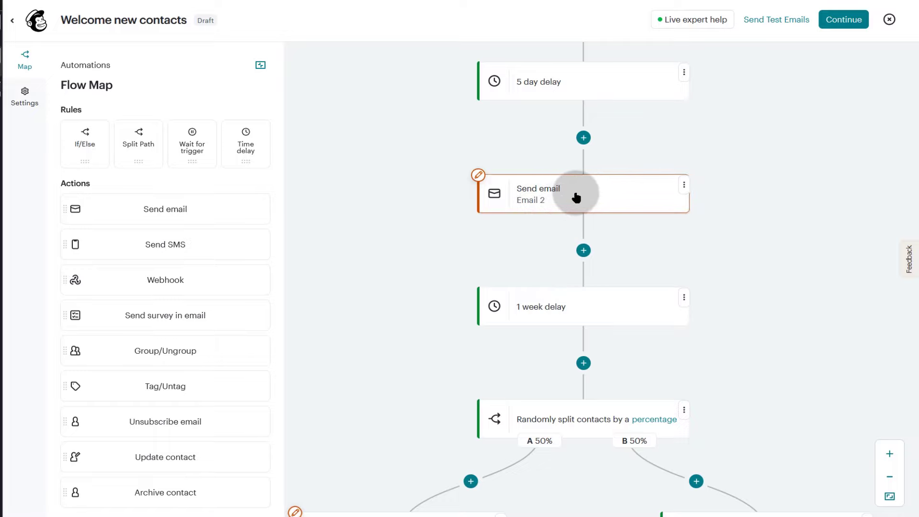
{"action": "scroll", "coordinate": [663, 258], "scroll_direction": "down", "scroll_amount": 3}
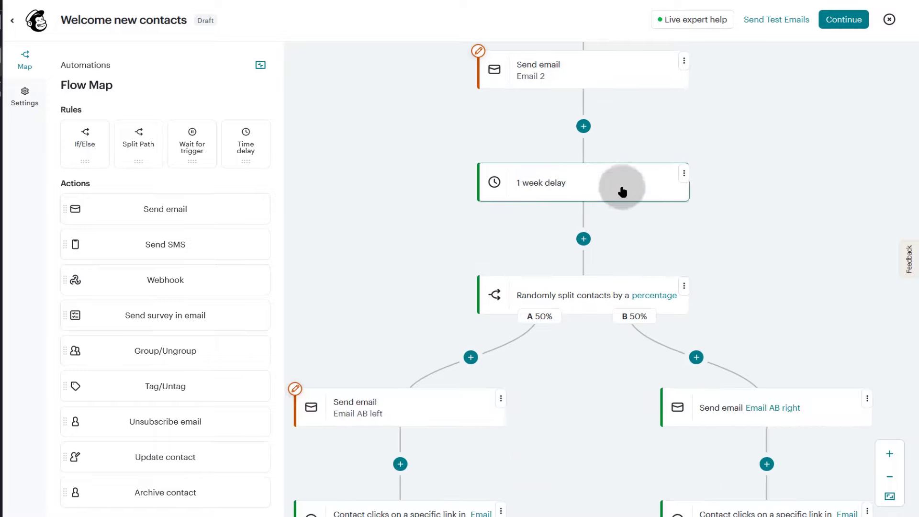
{"action": "scroll", "coordinate": [716, 273], "scroll_direction": "down", "scroll_amount": 3}
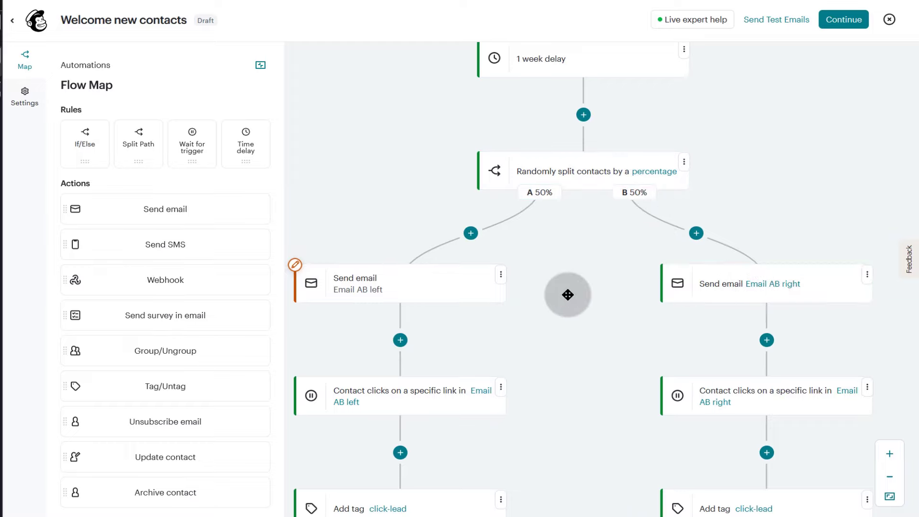
{"action": "scroll", "coordinate": [564, 292], "scroll_direction": "down", "scroll_amount": 3}
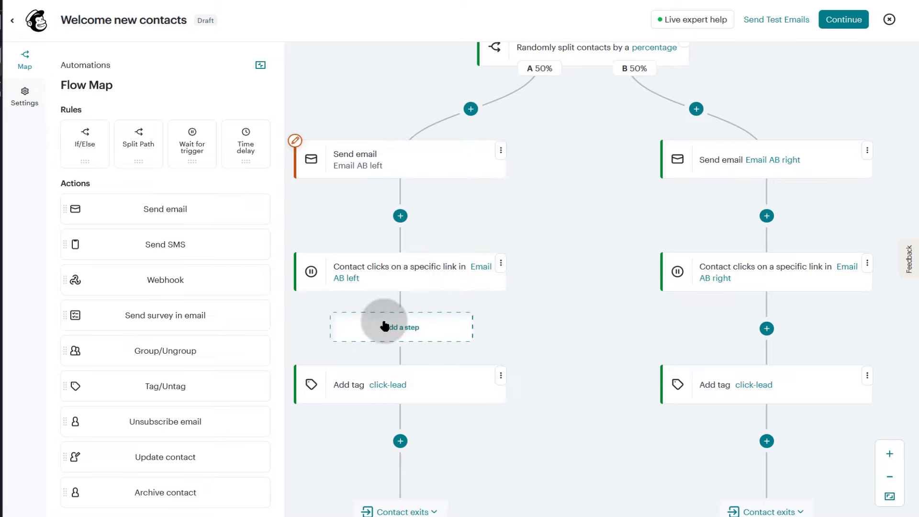
{"action": "scroll", "coordinate": [540, 314], "scroll_direction": "down", "scroll_amount": 3}
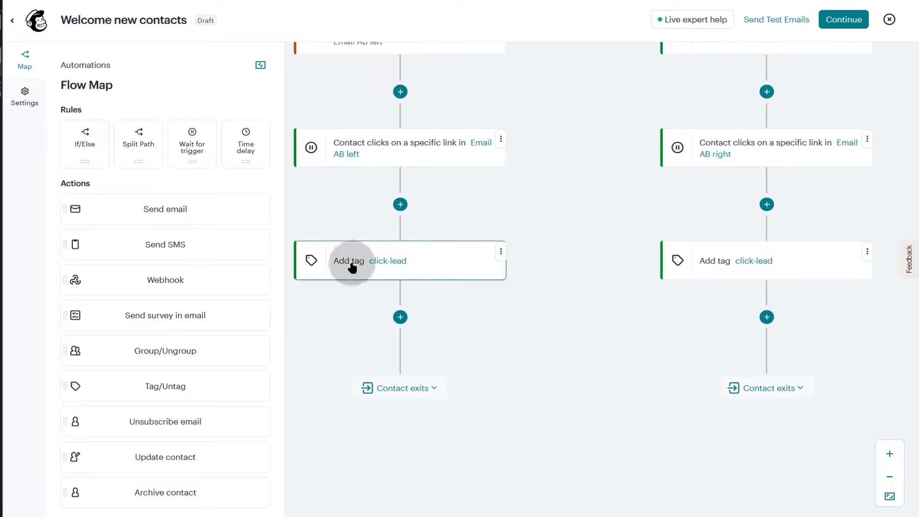
{"action": "scroll", "coordinate": [594, 282], "scroll_direction": "up", "scroll_amount": 3}
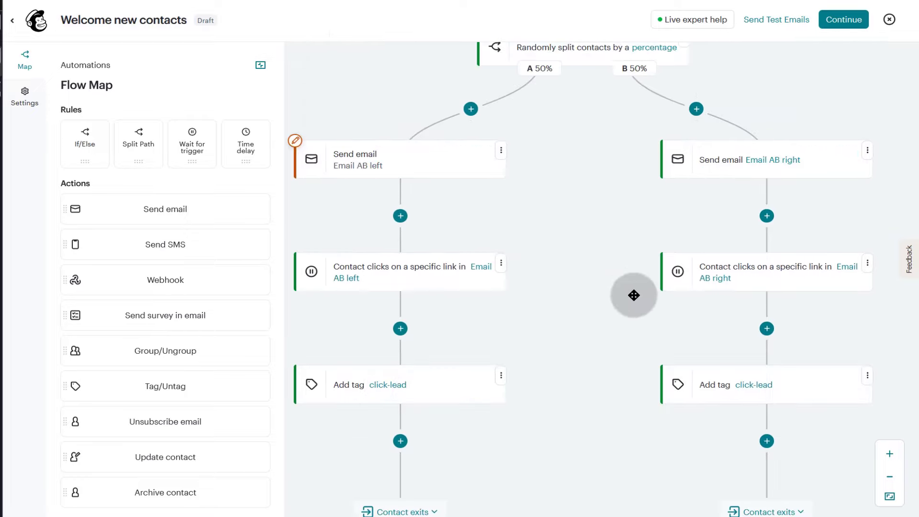
{"action": "scroll", "coordinate": [661, 268], "scroll_direction": "down", "scroll_amount": 3}
{"action": "scroll", "coordinate": [681, 196], "scroll_direction": "up", "scroll_amount": 3}
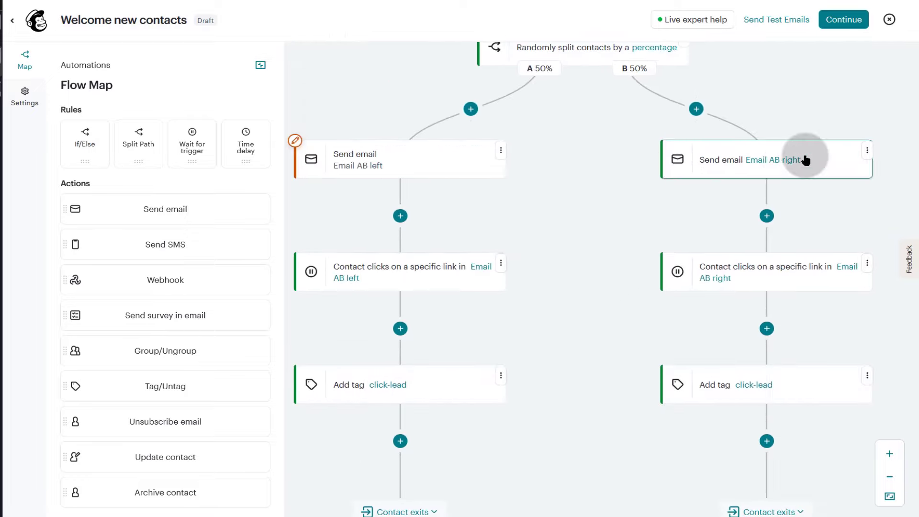
{"action": "scroll", "coordinate": [803, 261], "scroll_direction": "down", "scroll_amount": 2}
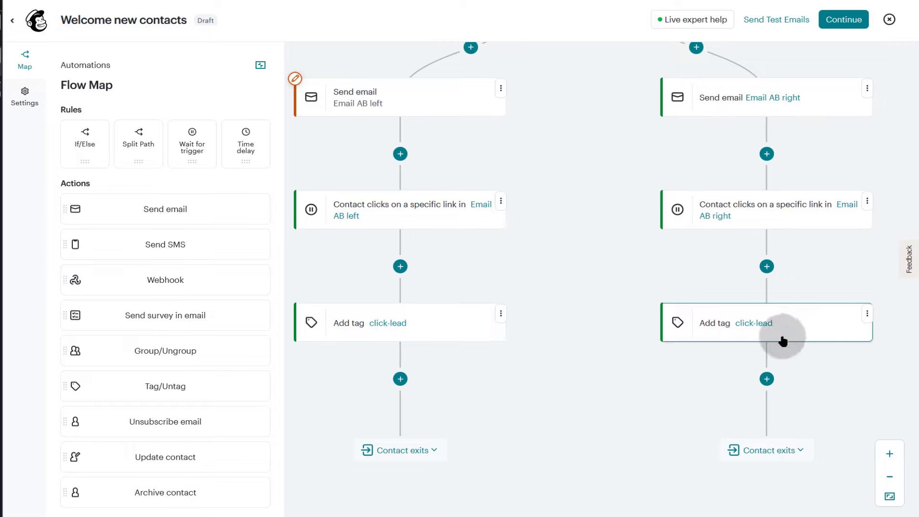
{"action": "scroll", "coordinate": [569, 304], "scroll_direction": "down", "scroll_amount": 4}
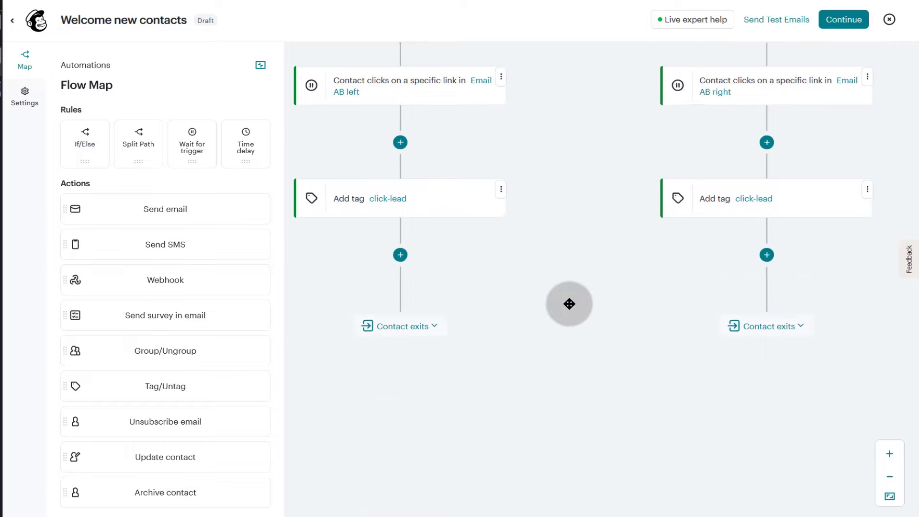
{"action": "scroll", "coordinate": [567, 305], "scroll_direction": "down", "scroll_amount": 6}
{"action": "scroll", "coordinate": [474, 302], "scroll_direction": "up", "scroll_amount": 4}
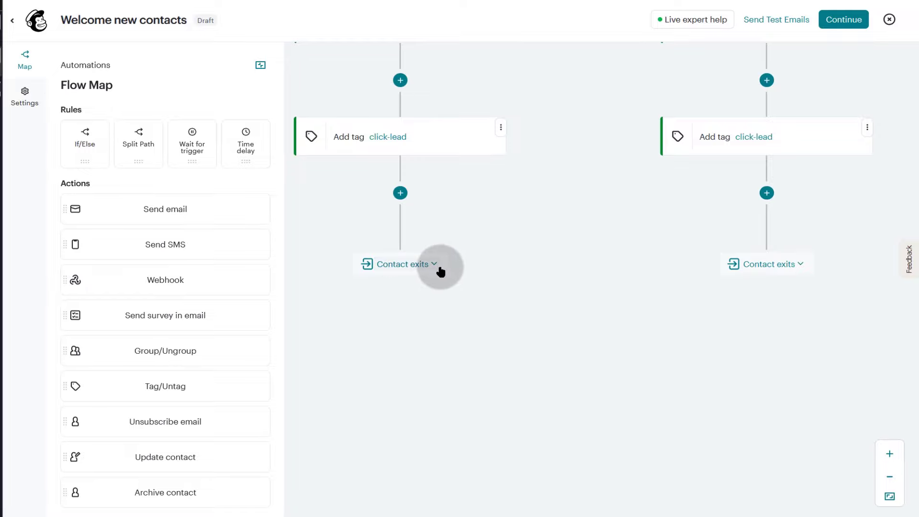
{"action": "scroll", "coordinate": [440, 272], "scroll_direction": "up", "scroll_amount": 2}
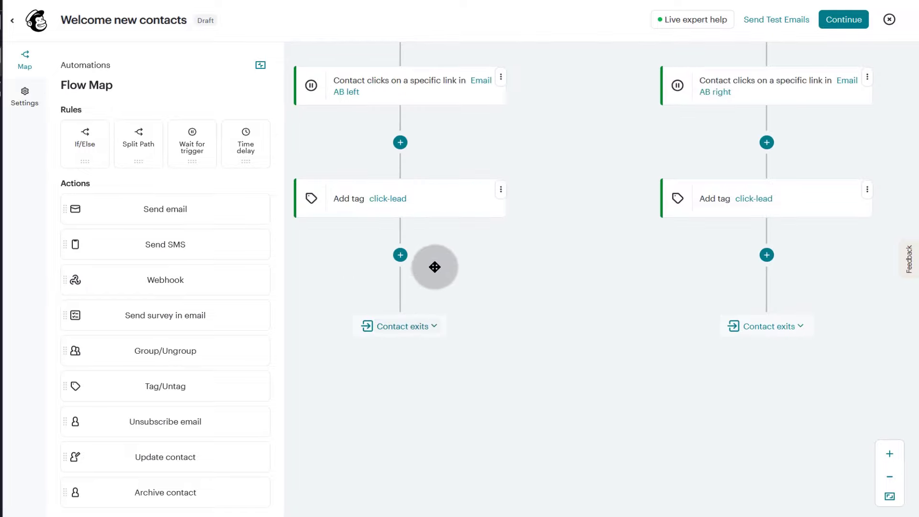
{"action": "left_click", "coordinate": [433, 328]}
{"action": "left_click", "coordinate": [445, 373]}
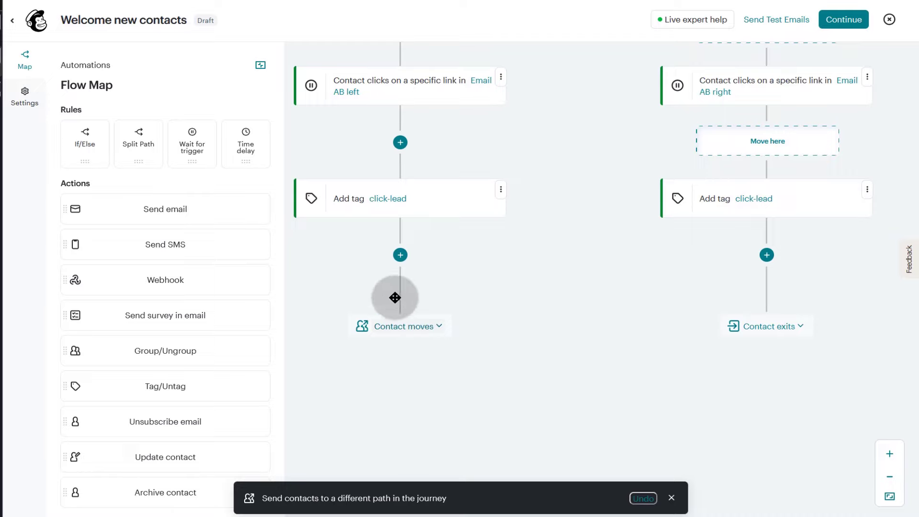
{"action": "scroll", "coordinate": [411, 360], "scroll_direction": "up", "scroll_amount": 3}
{"action": "scroll", "coordinate": [432, 396], "scroll_direction": "down", "scroll_amount": 3}
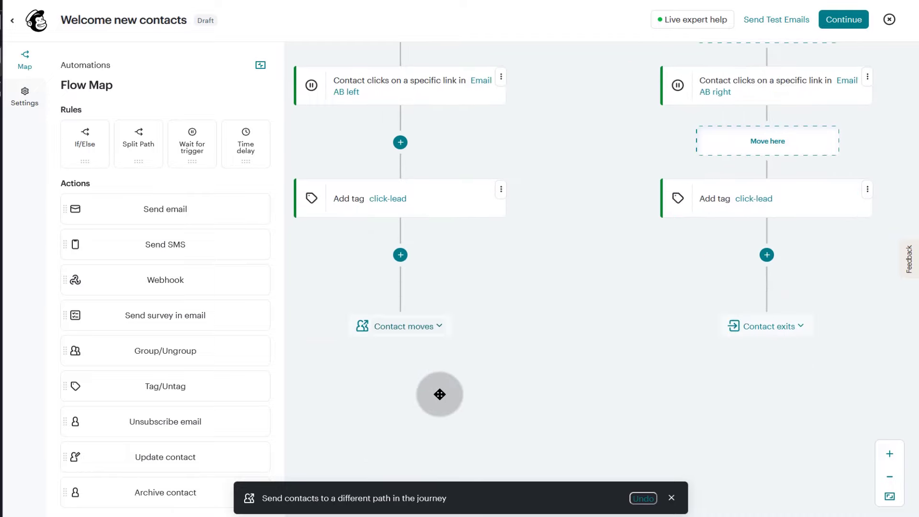
{"action": "scroll", "coordinate": [628, 218], "scroll_direction": "up", "scroll_amount": 3}
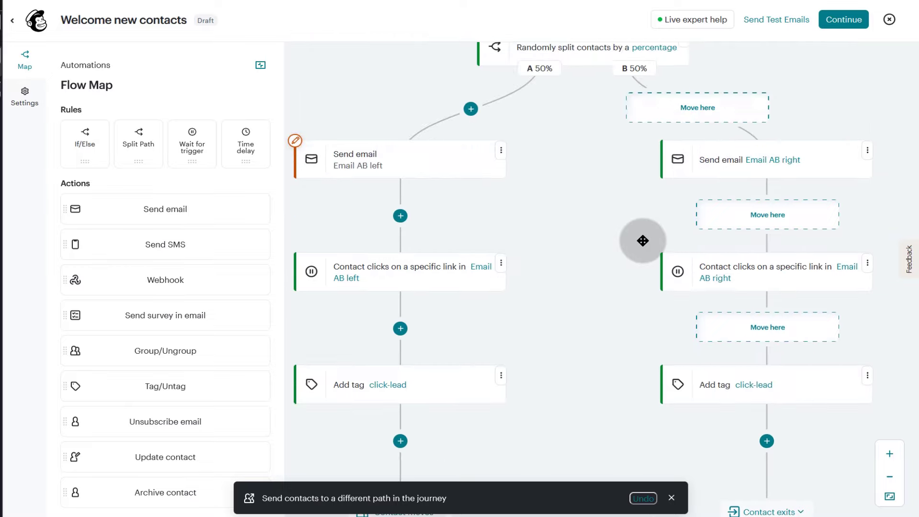
{"action": "scroll", "coordinate": [766, 335], "scroll_direction": "down", "scroll_amount": 3}
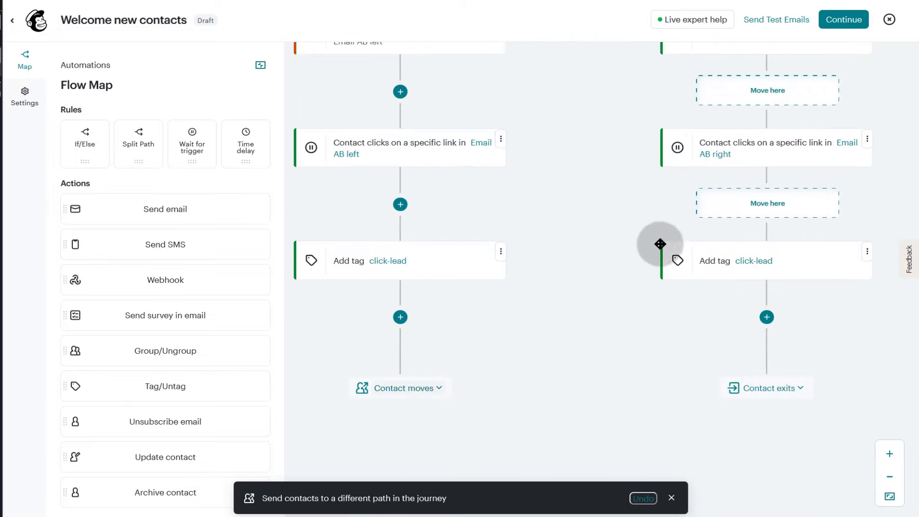
{"action": "scroll", "coordinate": [705, 394], "scroll_direction": "down", "scroll_amount": 3}
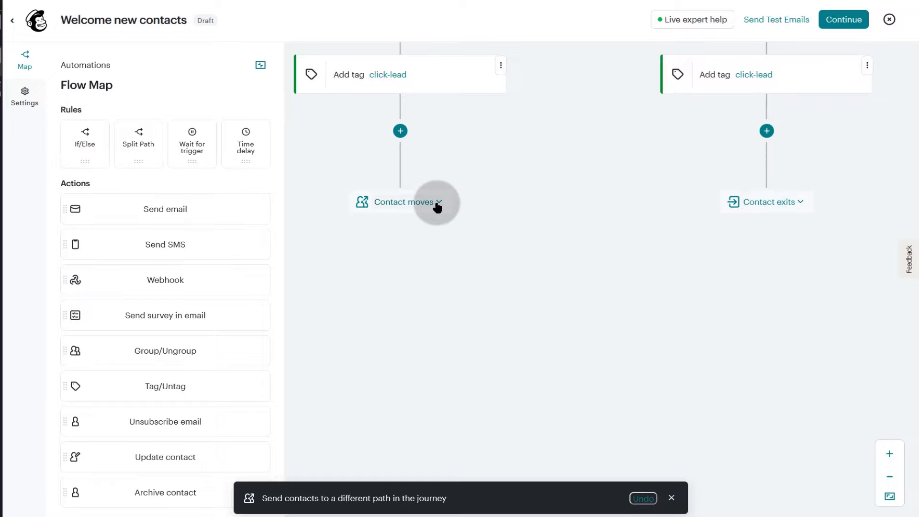
{"action": "scroll", "coordinate": [486, 260], "scroll_direction": "up", "scroll_amount": 9}
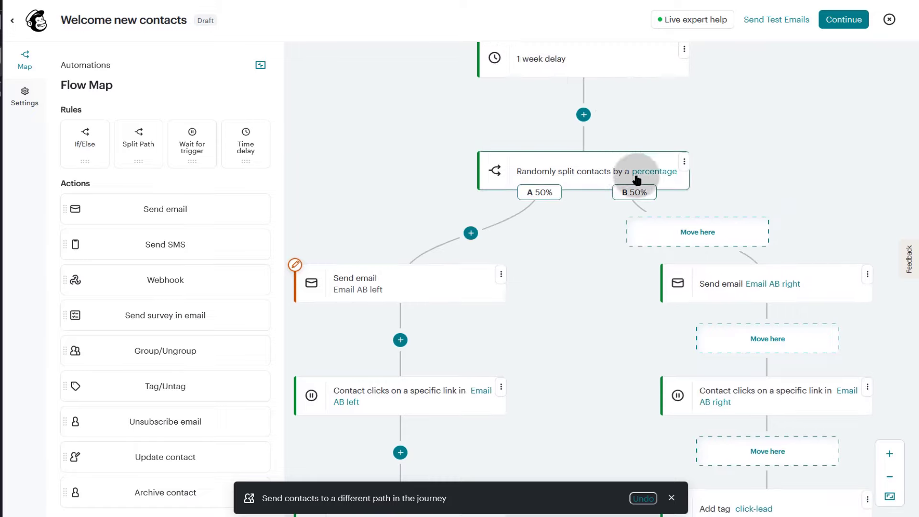
{"action": "scroll", "coordinate": [522, 280], "scroll_direction": "down", "scroll_amount": 9}
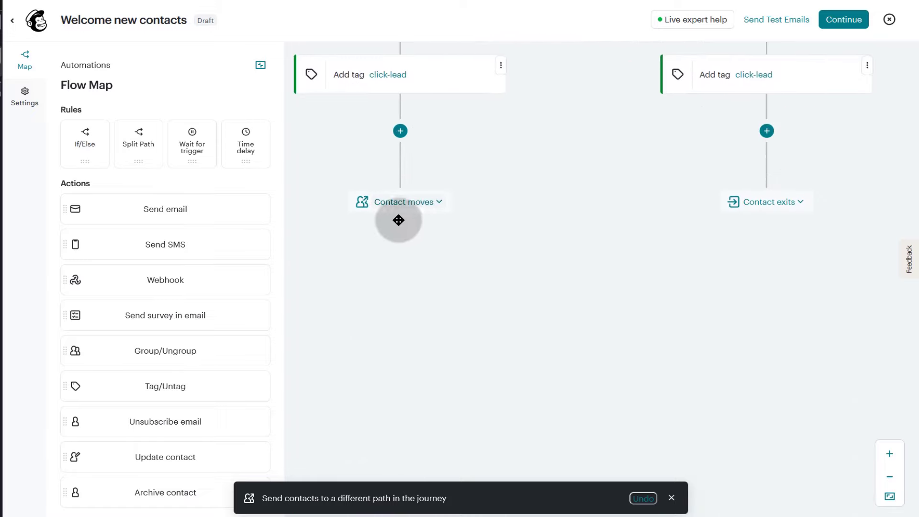
{"action": "left_click", "coordinate": [436, 202]}
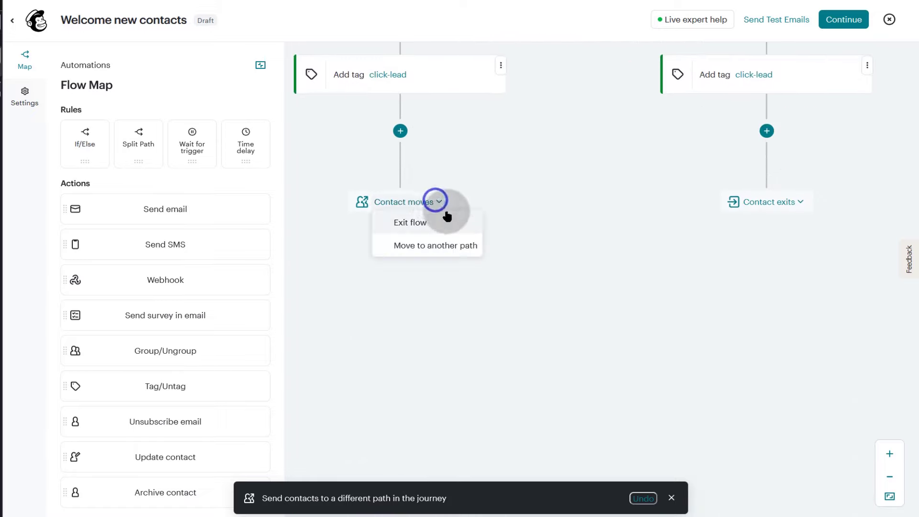
{"action": "left_click", "coordinate": [417, 222]}
{"action": "scroll", "coordinate": [689, 345], "scroll_direction": "up", "scroll_amount": 10}
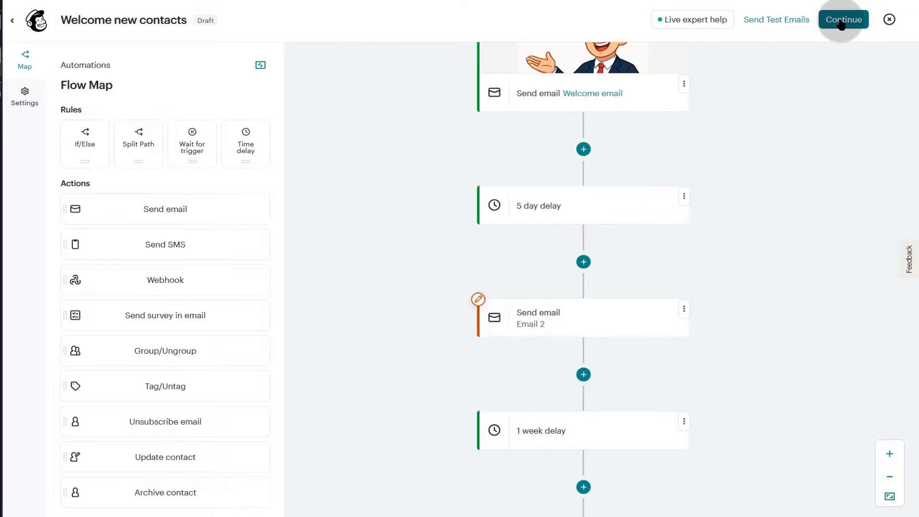
{"action": "scroll", "coordinate": [705, 304], "scroll_direction": "down", "scroll_amount": 11}
{"action": "scroll", "coordinate": [712, 306], "scroll_direction": "up", "scroll_amount": 10}
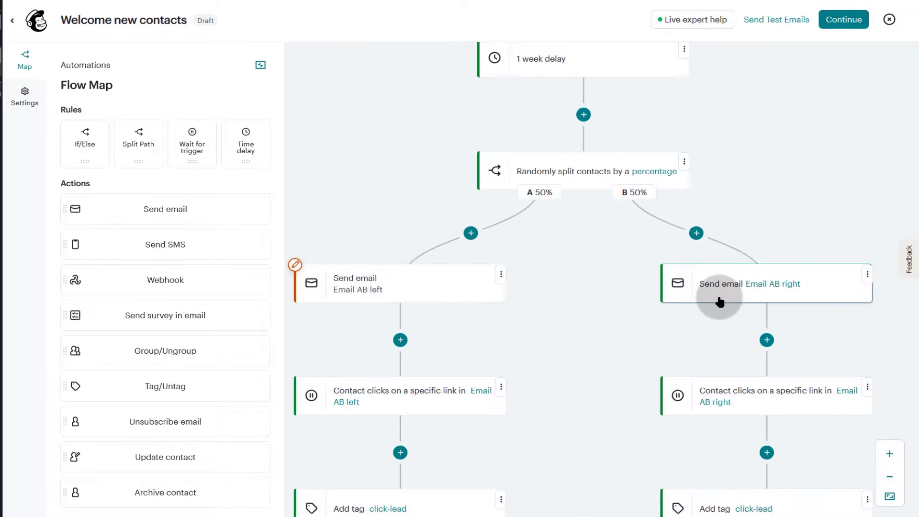
{"action": "scroll", "coordinate": [613, 355], "scroll_direction": "up", "scroll_amount": 8}
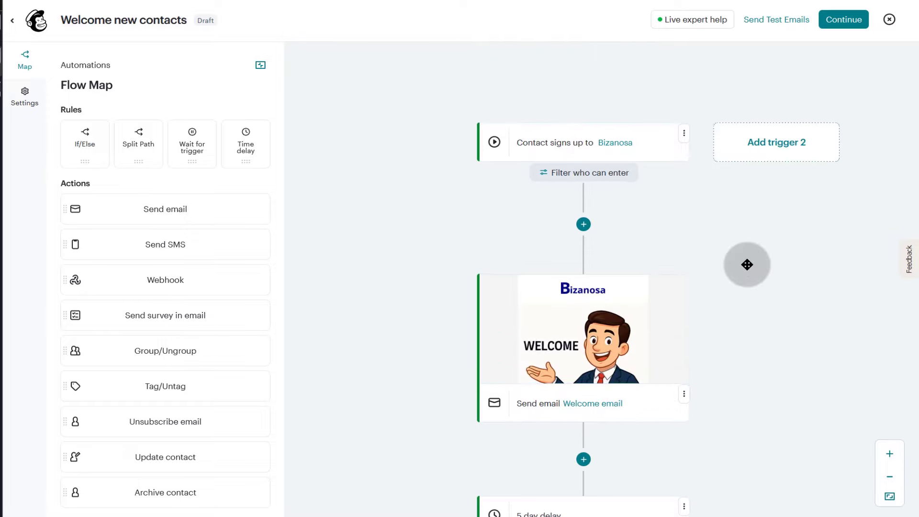
- Run the send review, accept the generated-content notice, read the default-content issues, then cancel
{"action": "left_click", "coordinate": [844, 19]}
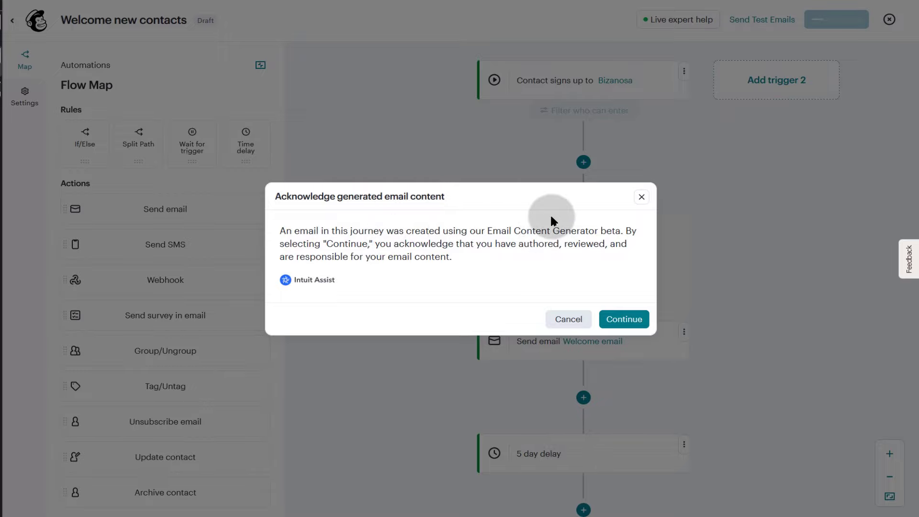
{"action": "left_click", "coordinate": [629, 318]}
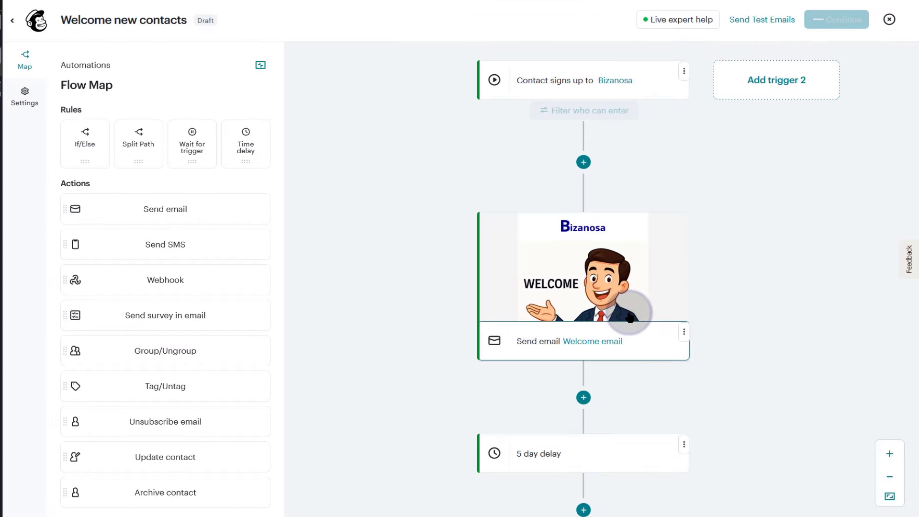
{"action": "scroll", "coordinate": [801, 231], "scroll_direction": "down", "scroll_amount": 5}
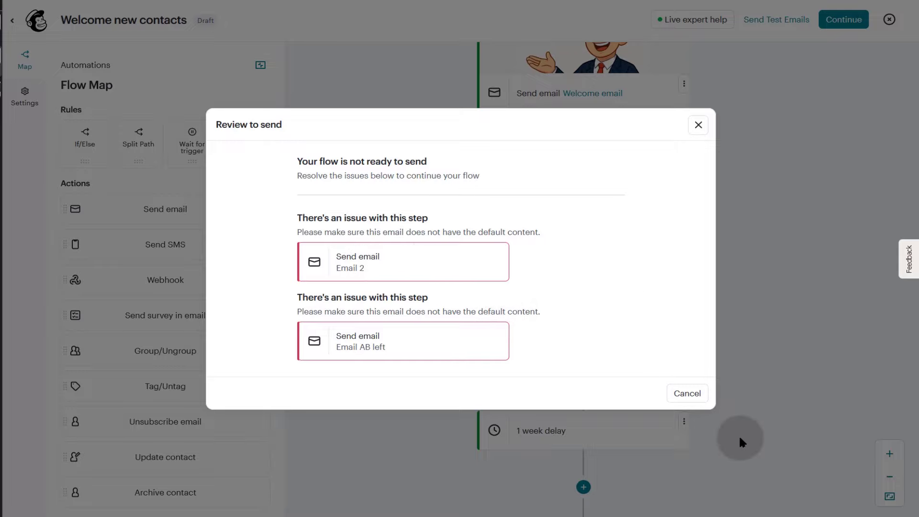
{"action": "left_click", "coordinate": [689, 392]}
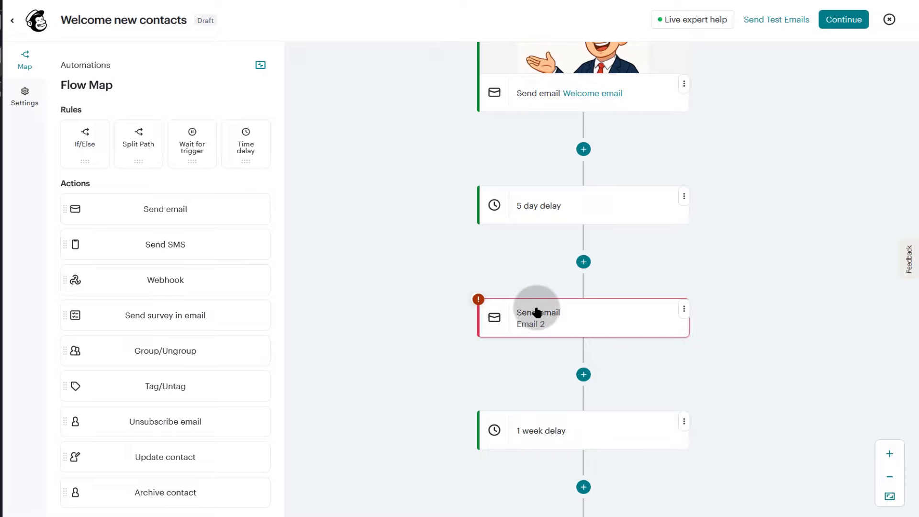
- Open Email 2's content in the email builder to see its default yoga template text
{"action": "left_click", "coordinate": [685, 309]}
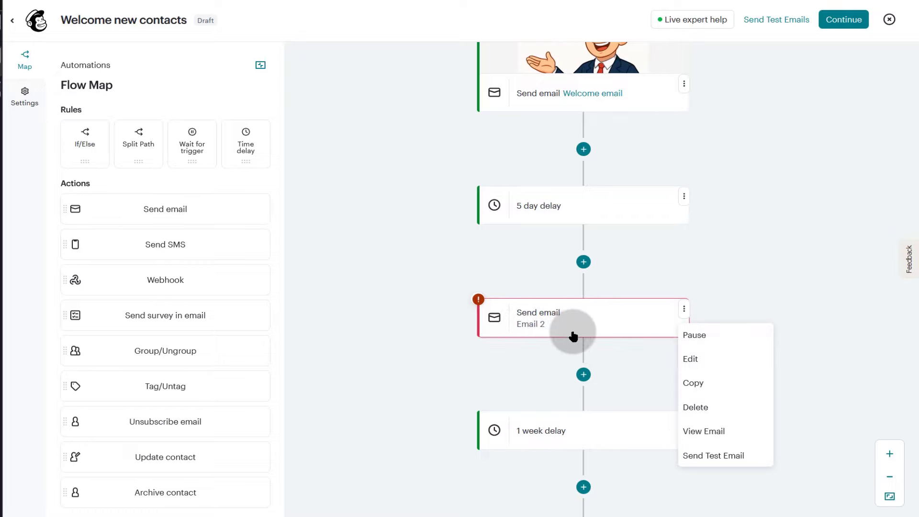
{"action": "left_click", "coordinate": [686, 359]}
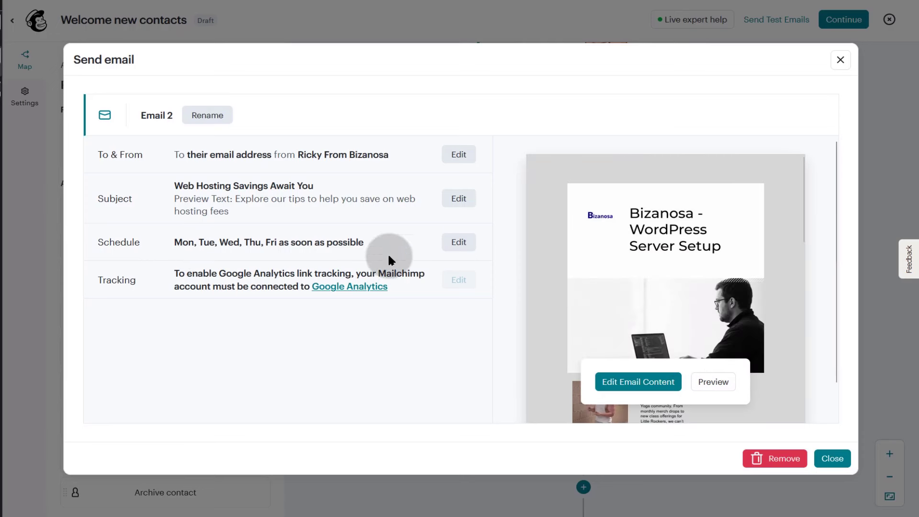
{"action": "left_click", "coordinate": [639, 383]}
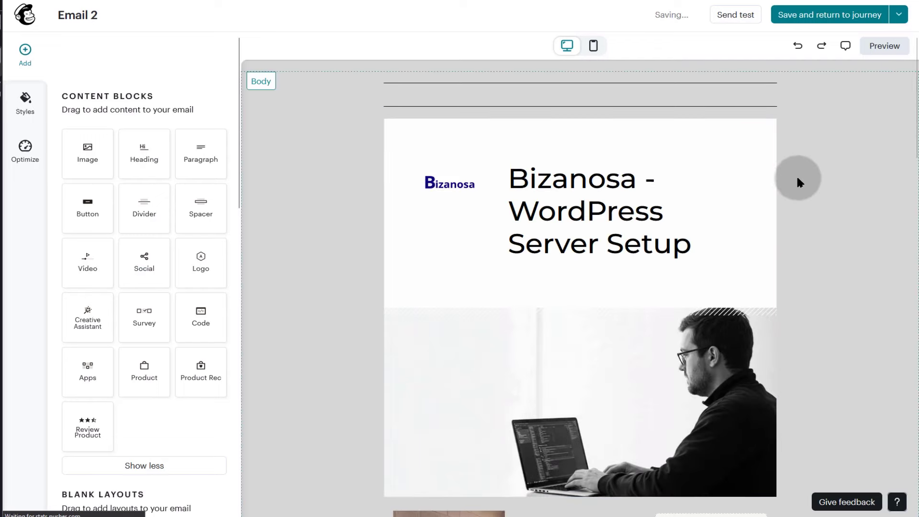
{"action": "scroll", "coordinate": [646, 183], "scroll_direction": "down", "scroll_amount": 10}
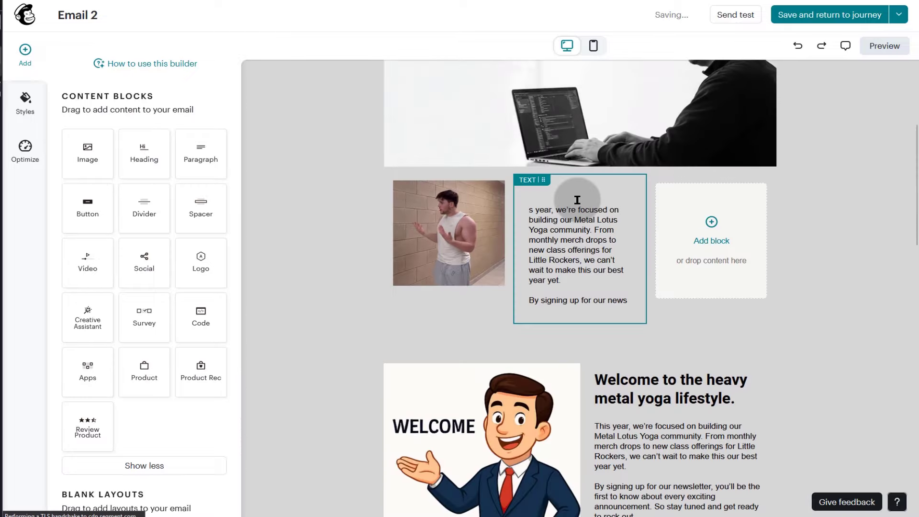
{"action": "scroll", "coordinate": [582, 199], "scroll_direction": "up", "scroll_amount": 10}
{"action": "scroll", "coordinate": [700, 128], "scroll_direction": "up", "scroll_amount": 2}
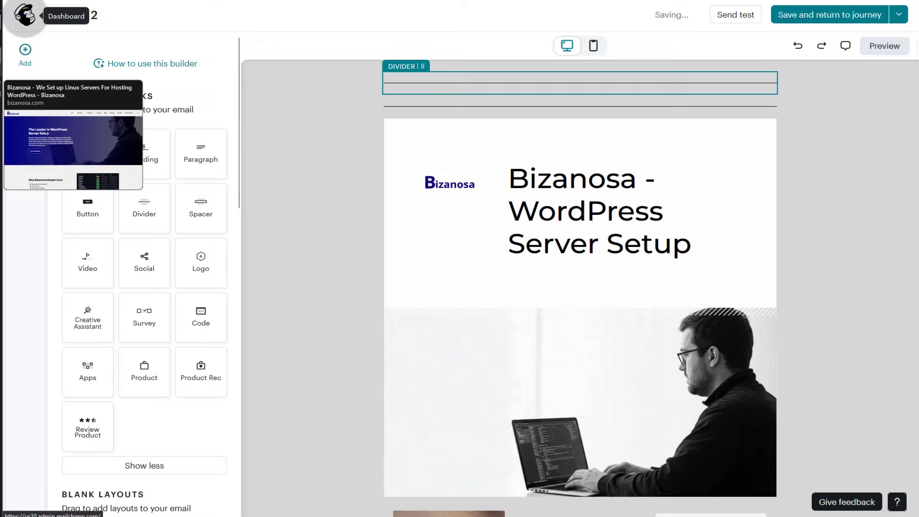
- Go from the home dashboard to Content > Email templates and start creating a new template
{"action": "left_click", "coordinate": [25, 16]}
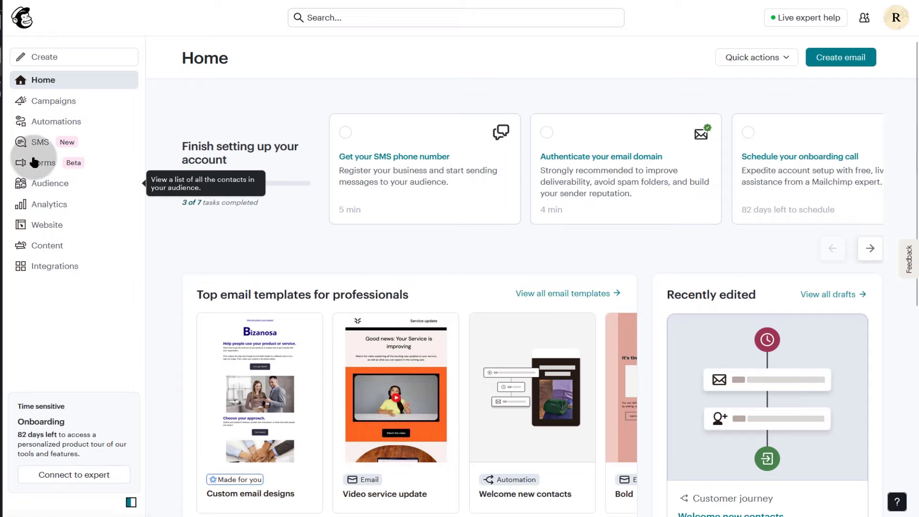
{"action": "left_click", "coordinate": [55, 246]}
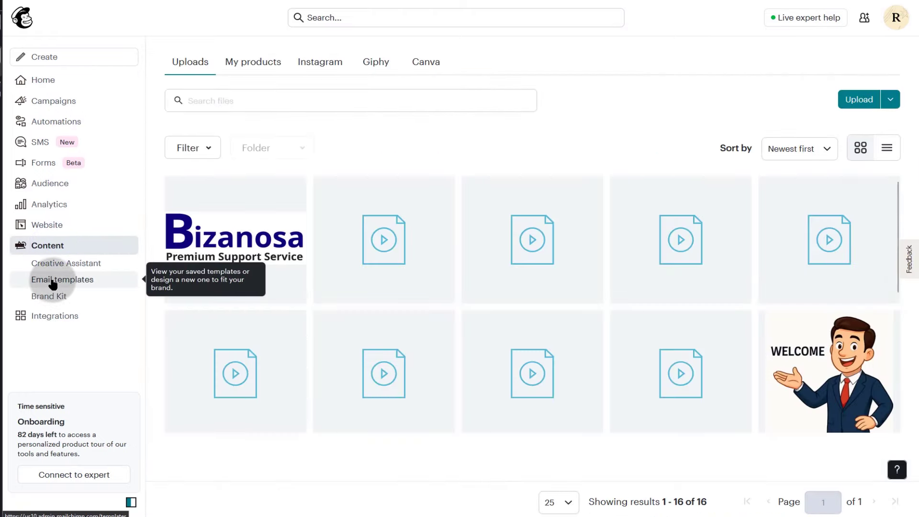
{"action": "left_click", "coordinate": [52, 282]}
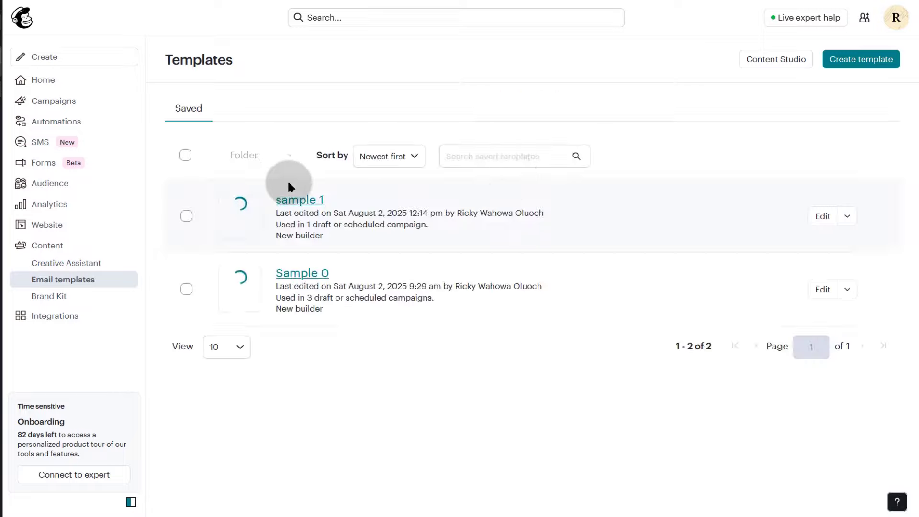
{"action": "left_click", "coordinate": [857, 60]}
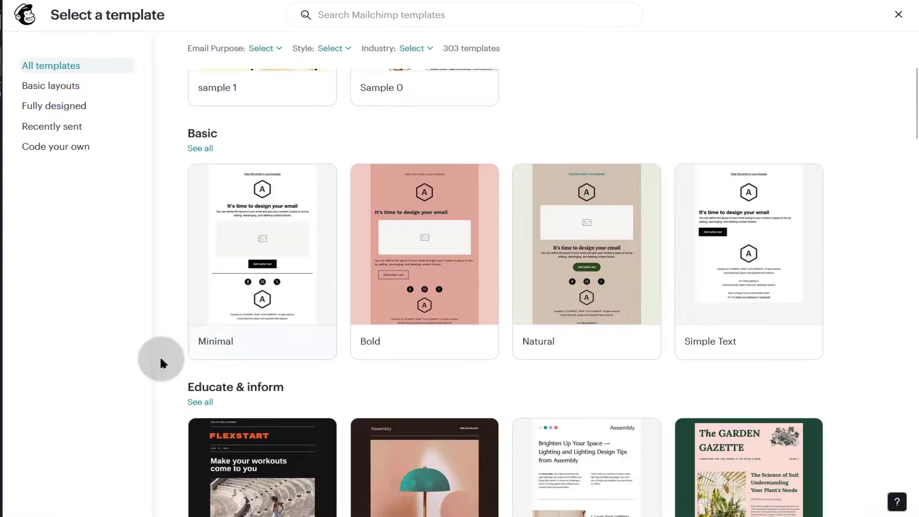
- Build the template from the Minimal layout and save it under the name 'clean sample'
{"action": "mouse_move", "coordinate": [263, 240]}
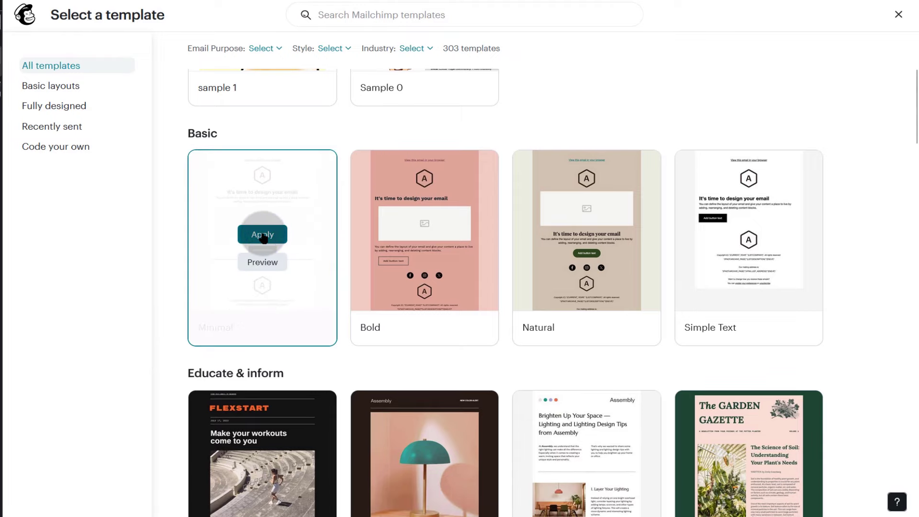
{"action": "left_click", "coordinate": [263, 235]}
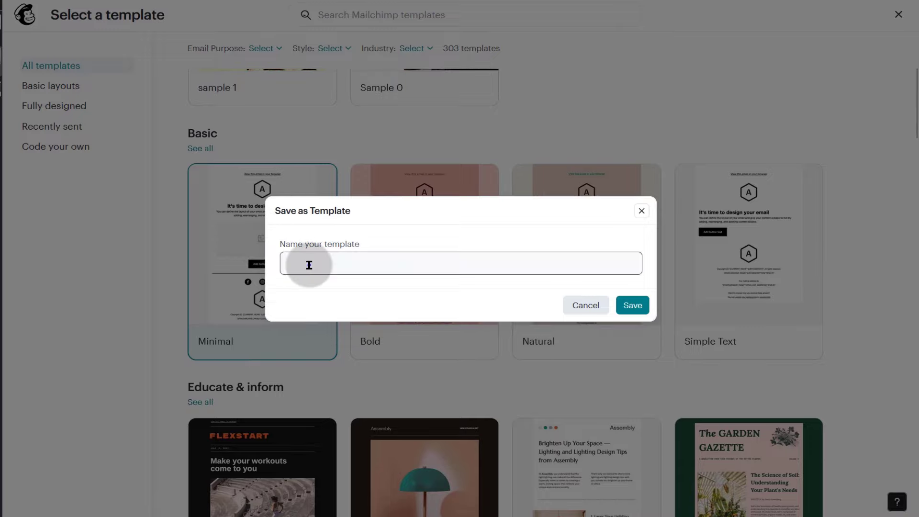
{"action": "left_click", "coordinate": [309, 265]}
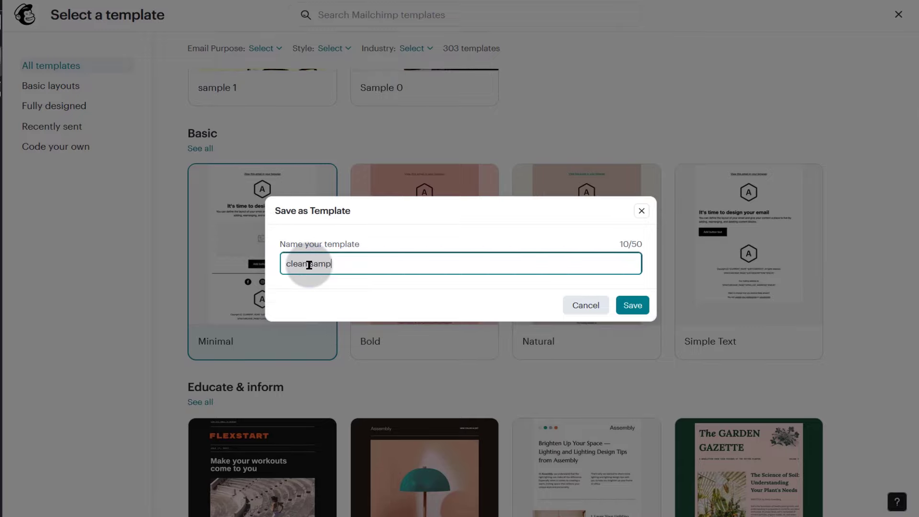
{"action": "key", "text": "Return"}
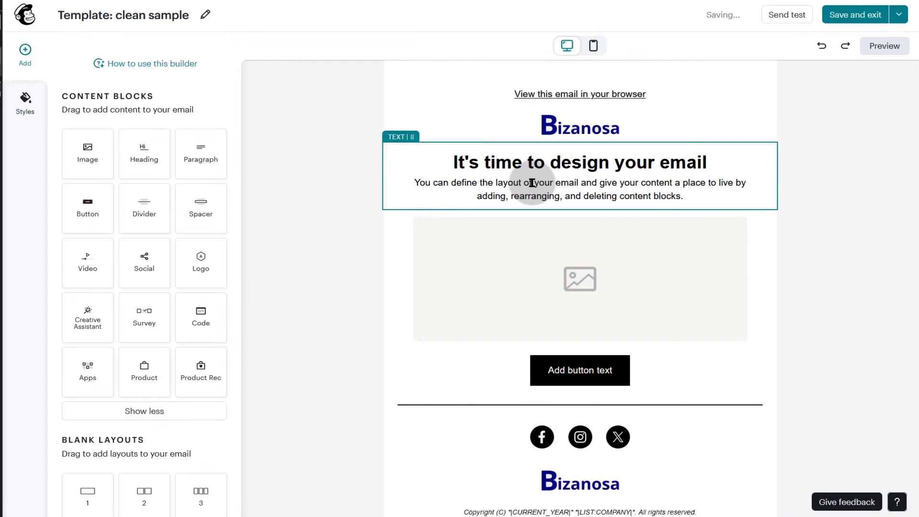
- Replace the placeholder heading with 'WordPress Server Setup' copied from the Bizanosa website
{"action": "triple_click", "coordinate": [540, 161]}
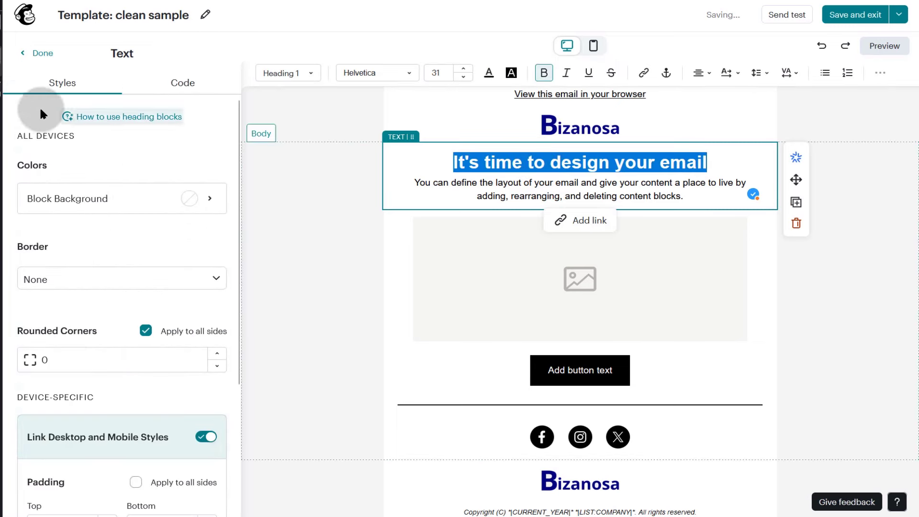
{"action": "left_click", "coordinate": [0, 91]}
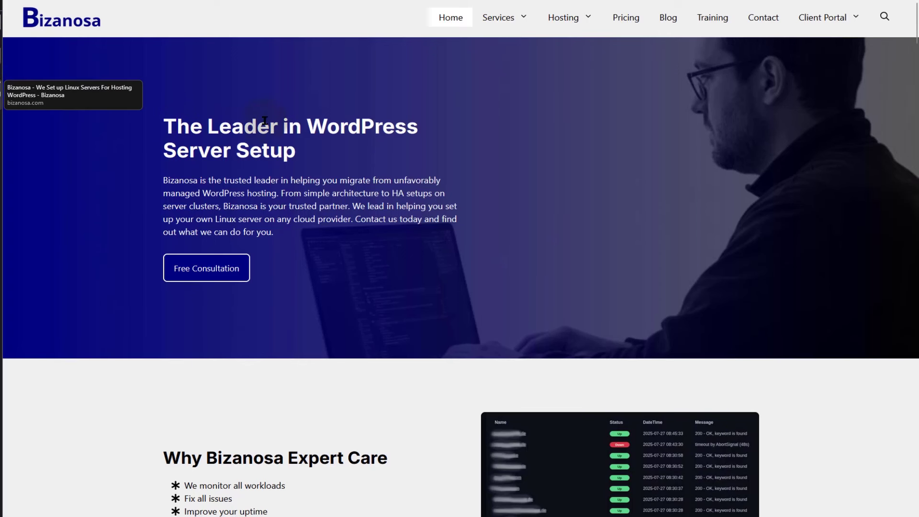
{"action": "left_click_drag", "start_coordinate": [308, 121], "coordinate": [296, 152]}
{"action": "key", "text": "ctrl+c"}
{"action": "right_click", "coordinate": [343, 126]}
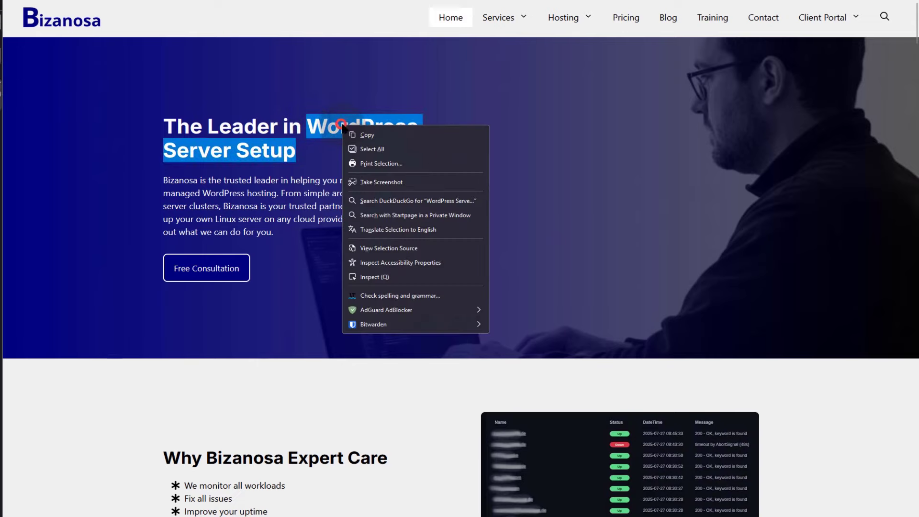
{"action": "left_click", "coordinate": [366, 135]}
{"action": "left_click", "coordinate": [8, 57]}
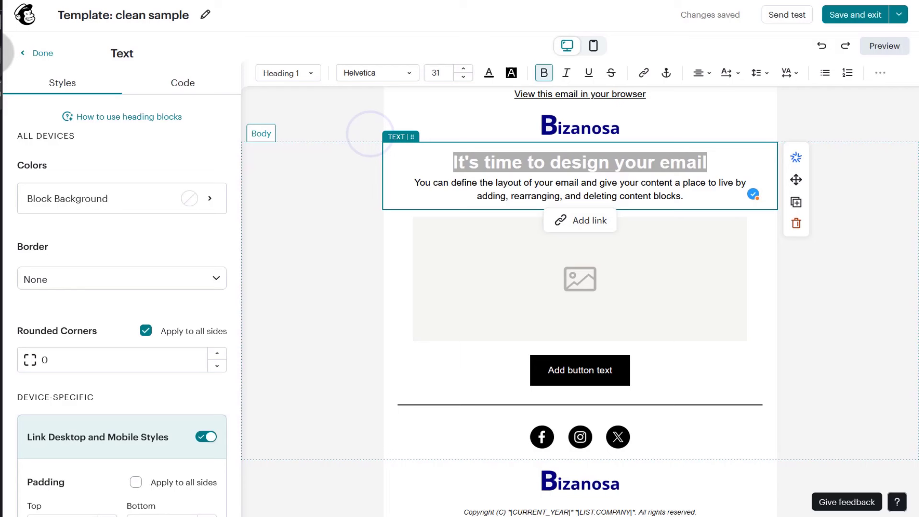
{"action": "right_click", "coordinate": [500, 164]}
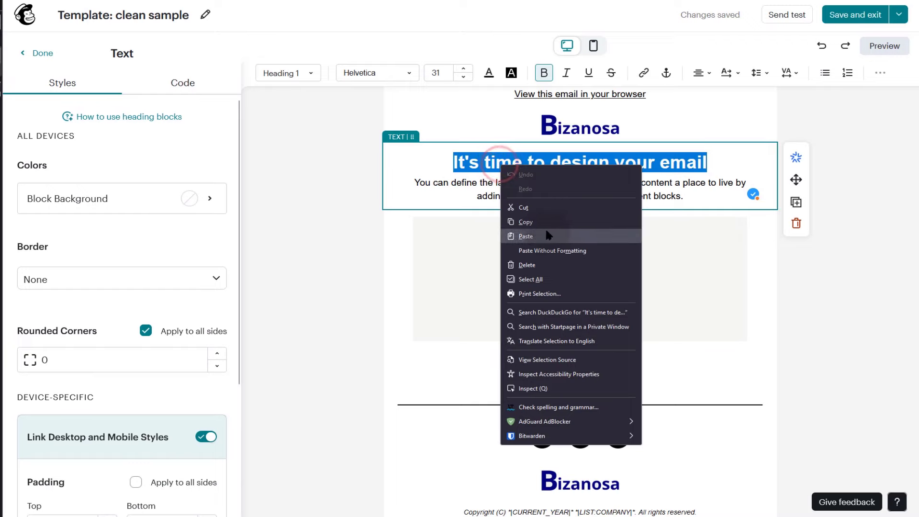
{"action": "left_click", "coordinate": [527, 234]}
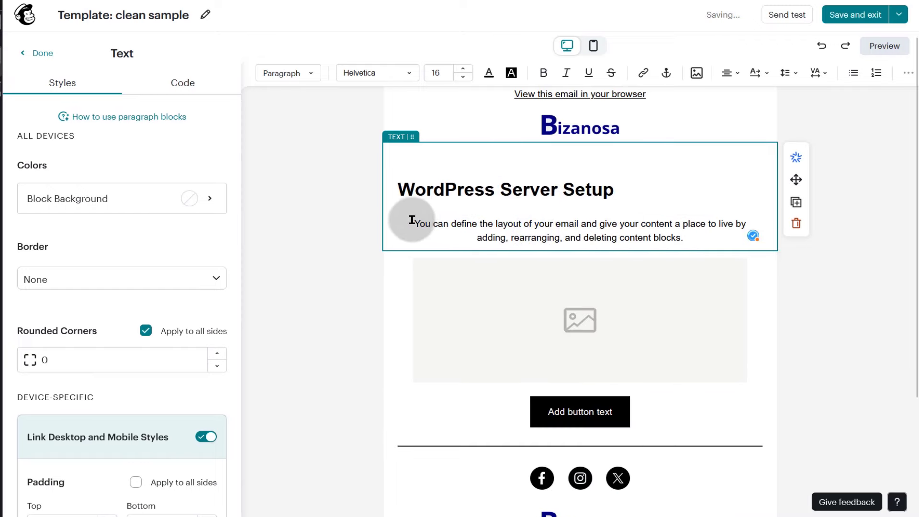
- Replace the placeholder paragraph with the intro paragraph copied from the Bizanosa website
{"action": "left_click_drag", "start_coordinate": [407, 216], "coordinate": [704, 240]}
{"action": "key", "text": "BackSpace"}
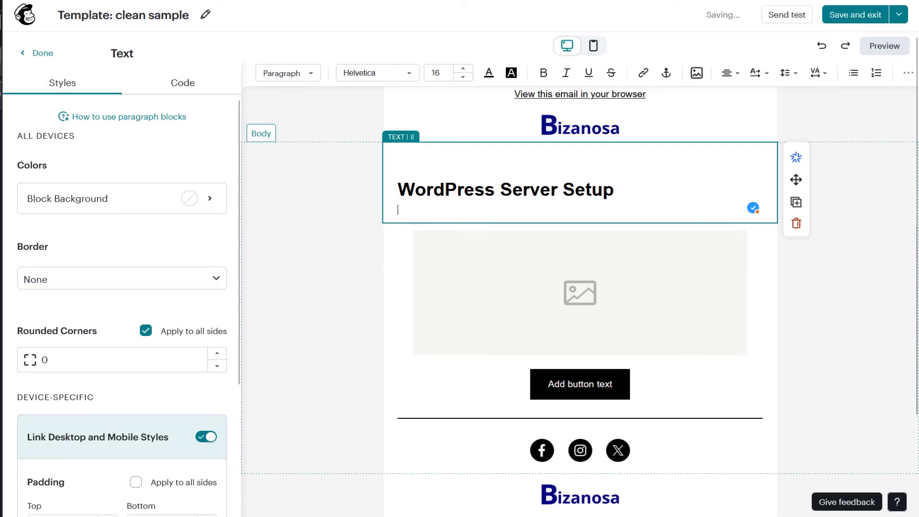
{"action": "left_click", "coordinate": [2, 89]}
{"action": "left_click_drag", "start_coordinate": [163, 178], "coordinate": [297, 232]}
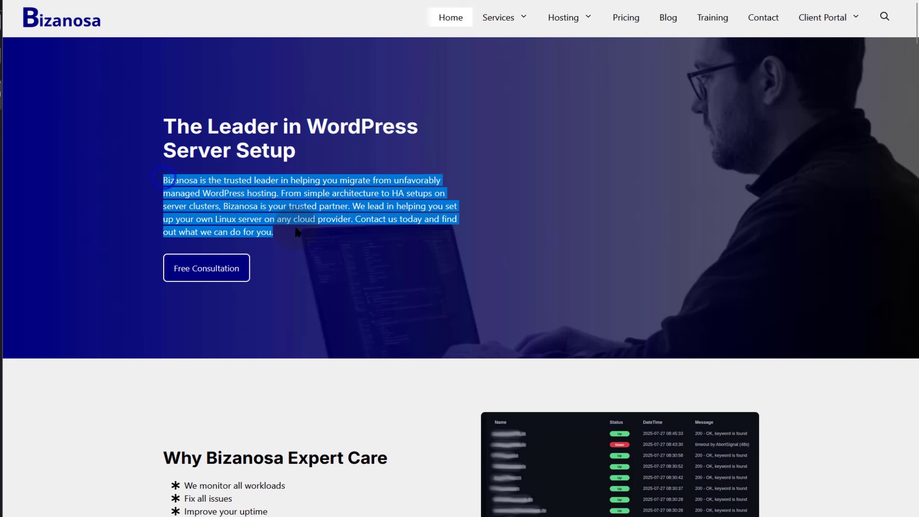
{"action": "right_click", "coordinate": [259, 226]}
{"action": "left_click", "coordinate": [294, 238]}
{"action": "left_click", "coordinate": [1, 58]}
{"action": "left_click", "coordinate": [416, 208]}
{"action": "right_click", "coordinate": [417, 209]}
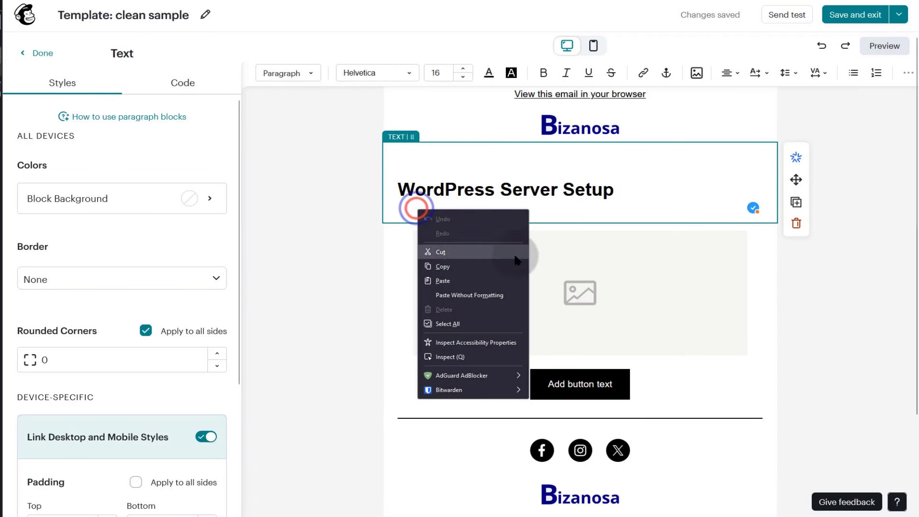
{"action": "left_click", "coordinate": [443, 281]}
{"action": "scroll", "coordinate": [622, 311], "scroll_direction": "down", "scroll_amount": 2}
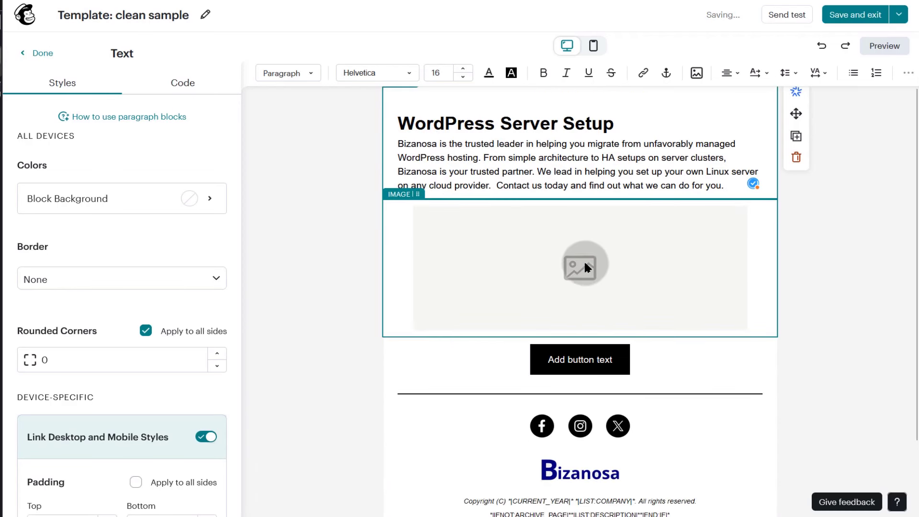
- Insert the uploaded laptop photo into the empty image block
{"action": "left_click", "coordinate": [585, 262]}
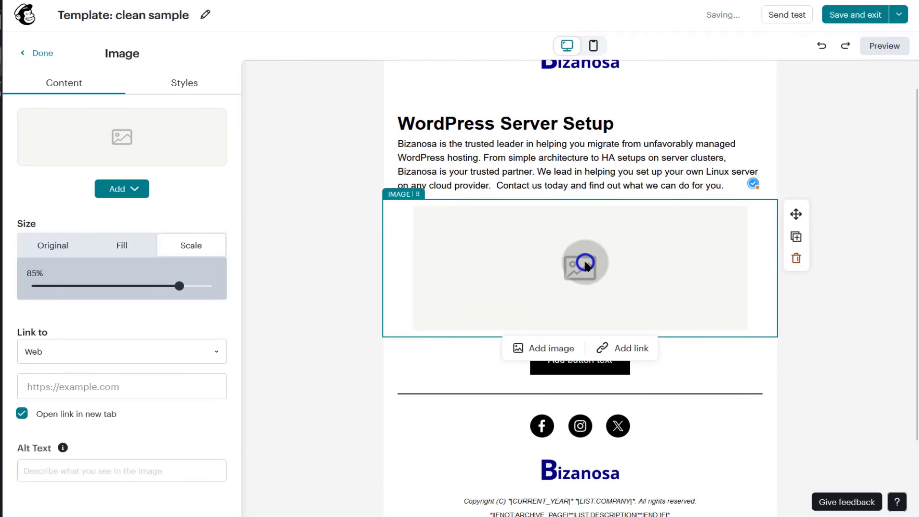
{"action": "left_click", "coordinate": [546, 348]}
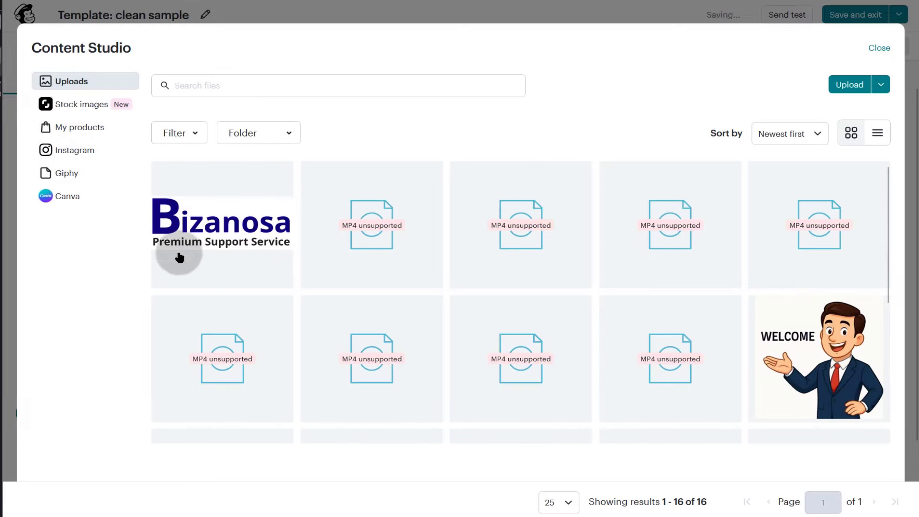
{"action": "scroll", "coordinate": [732, 364], "scroll_direction": "down", "scroll_amount": 5}
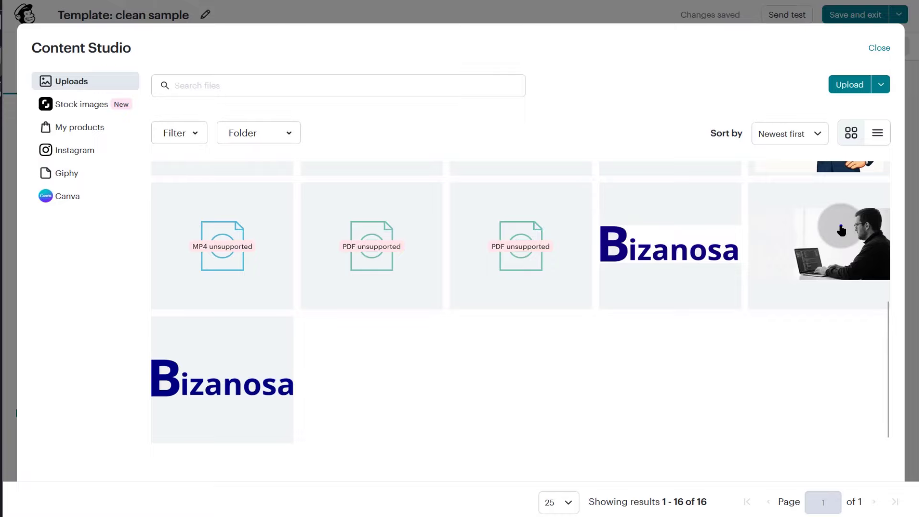
{"action": "left_click", "coordinate": [841, 231]}
{"action": "left_click", "coordinate": [865, 83]}
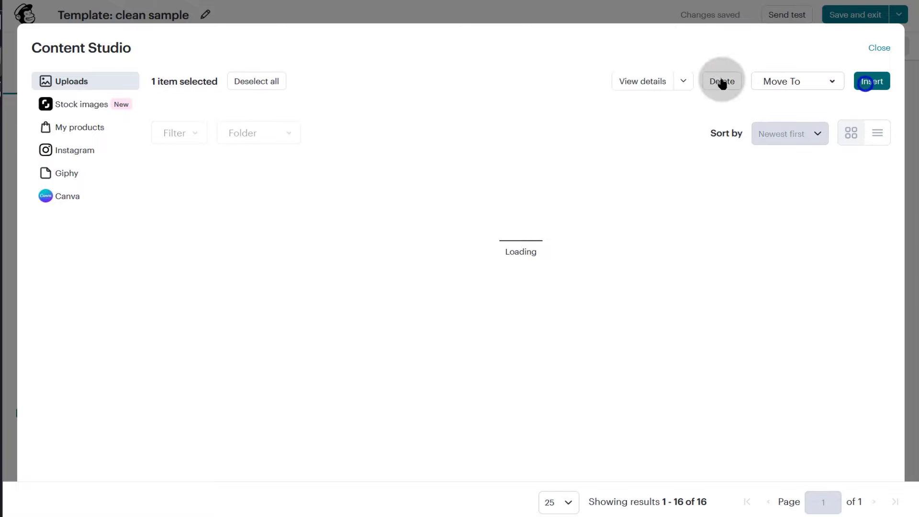
{"action": "scroll", "coordinate": [608, 343], "scroll_direction": "down", "scroll_amount": 3}
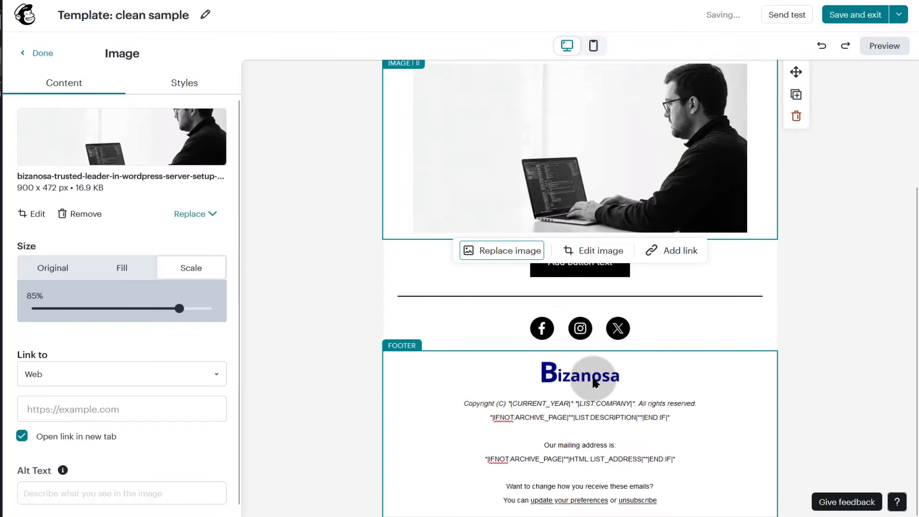
{"action": "scroll", "coordinate": [570, 351], "scroll_direction": "up", "scroll_amount": 2}
{"action": "left_click", "coordinate": [568, 338]}
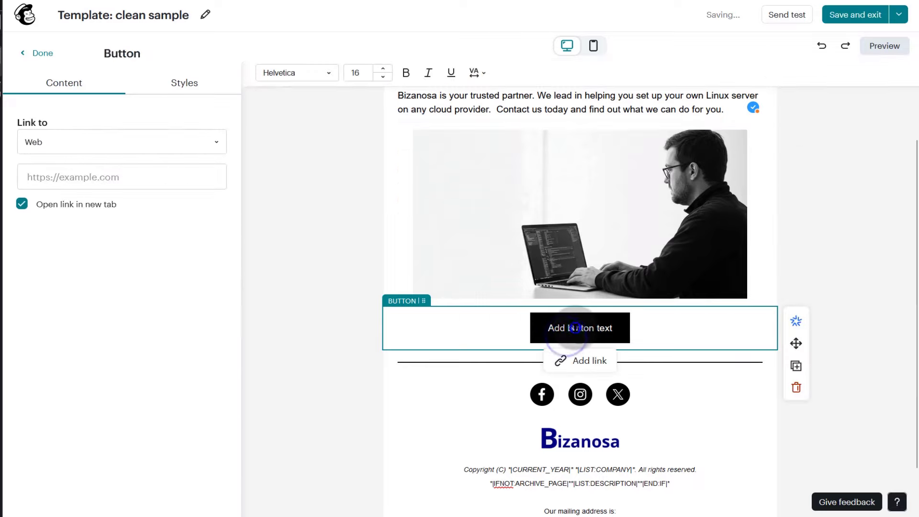
{"action": "type", "text": "Visit"}
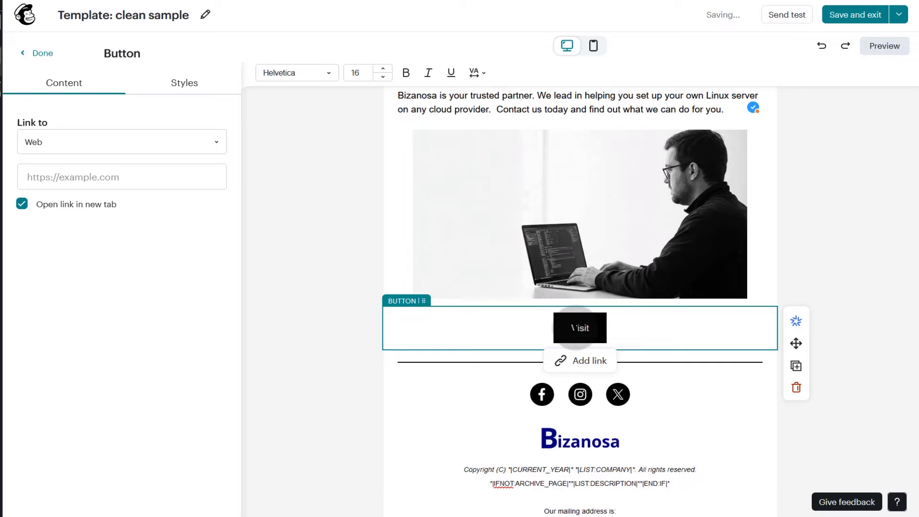
{"action": "left_click", "coordinate": [1, 101]}
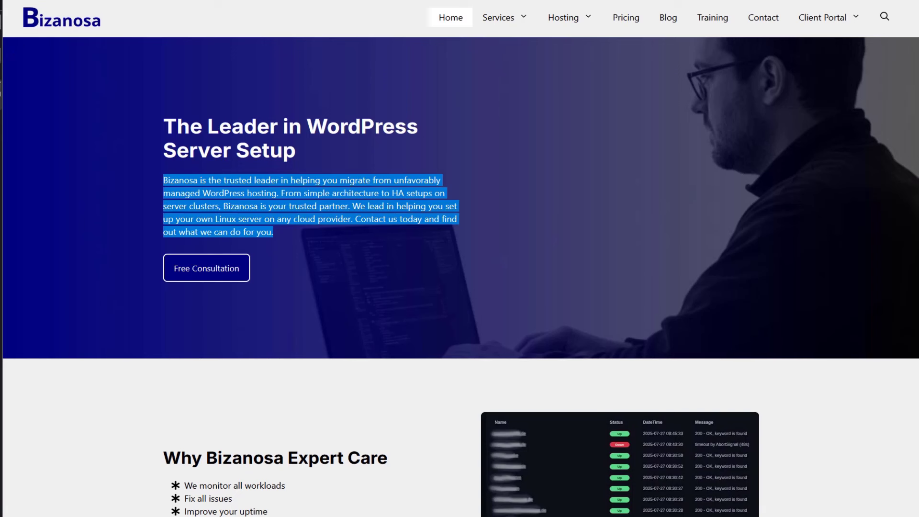
{"action": "left_click", "coordinate": [129, 0]}
{"action": "right_click", "coordinate": [130, 0]}
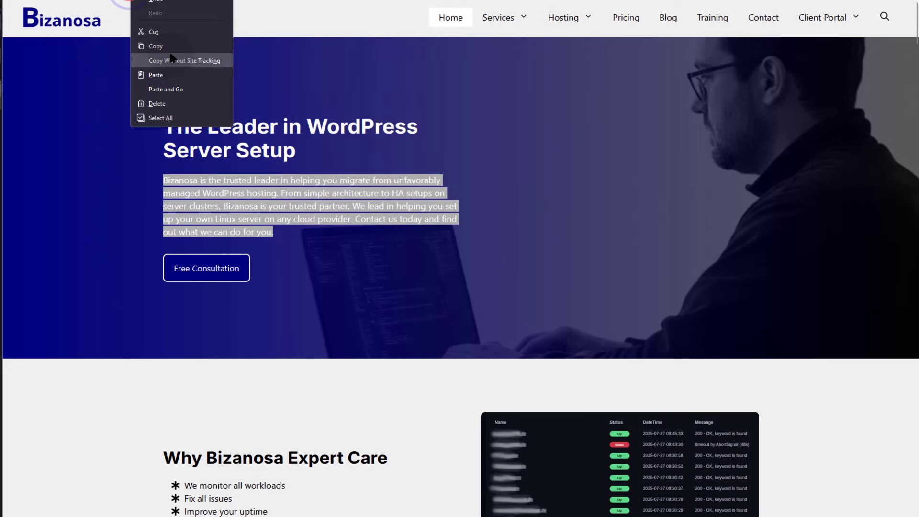
{"action": "left_click", "coordinate": [169, 46]}
{"action": "left_click", "coordinate": [2, 58]}
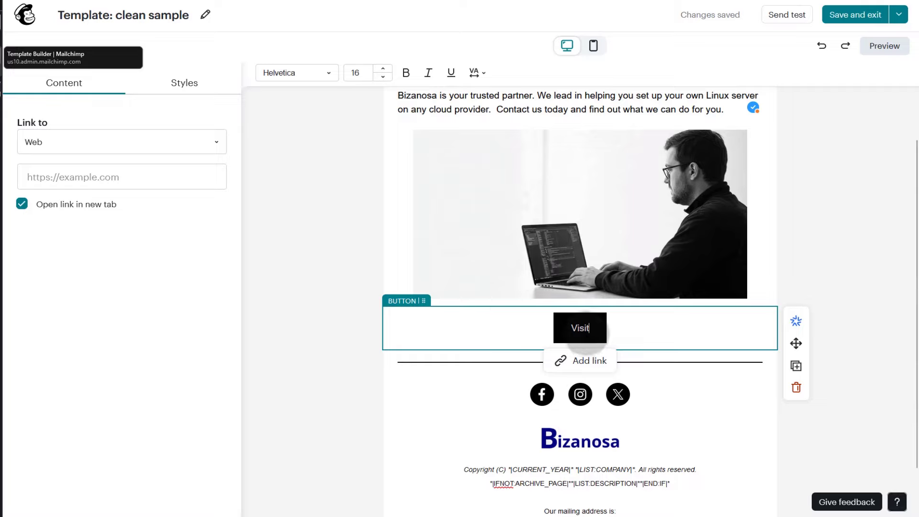
{"action": "left_click", "coordinate": [67, 175]}
{"action": "right_click", "coordinate": [67, 176]}
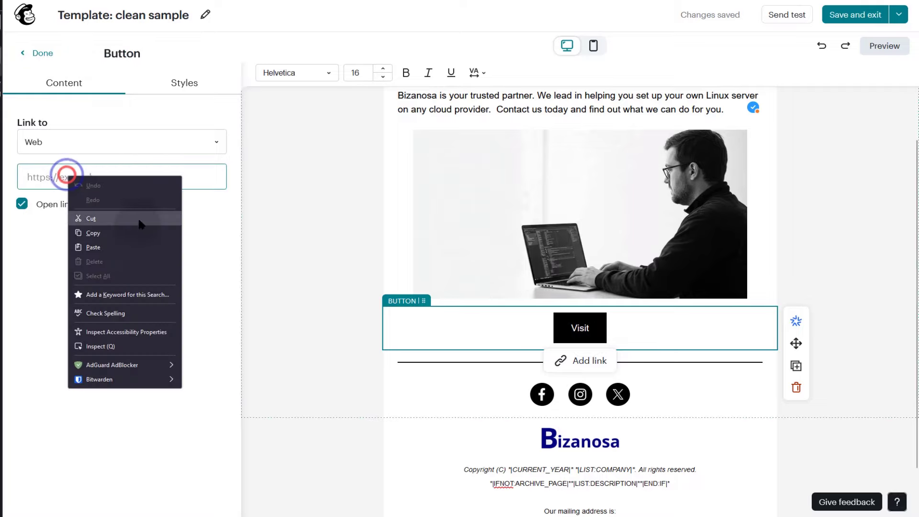
{"action": "left_click", "coordinate": [105, 247]}
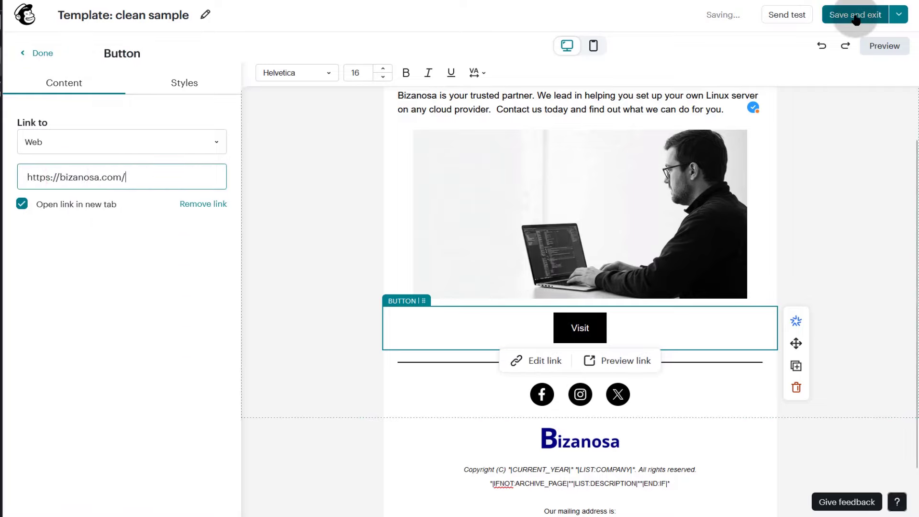
{"action": "scroll", "coordinate": [539, 291], "scroll_direction": "up", "scroll_amount": 3}
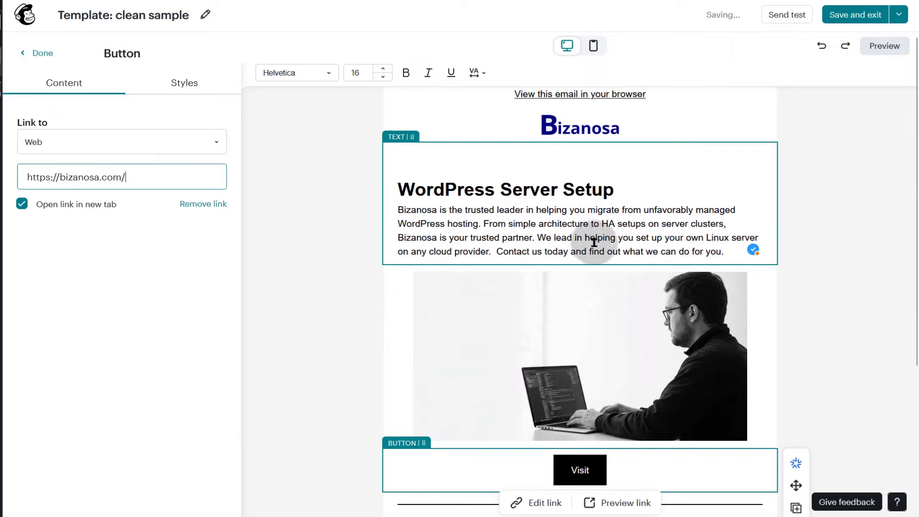
{"action": "scroll", "coordinate": [589, 240], "scroll_direction": "down", "scroll_amount": 4}
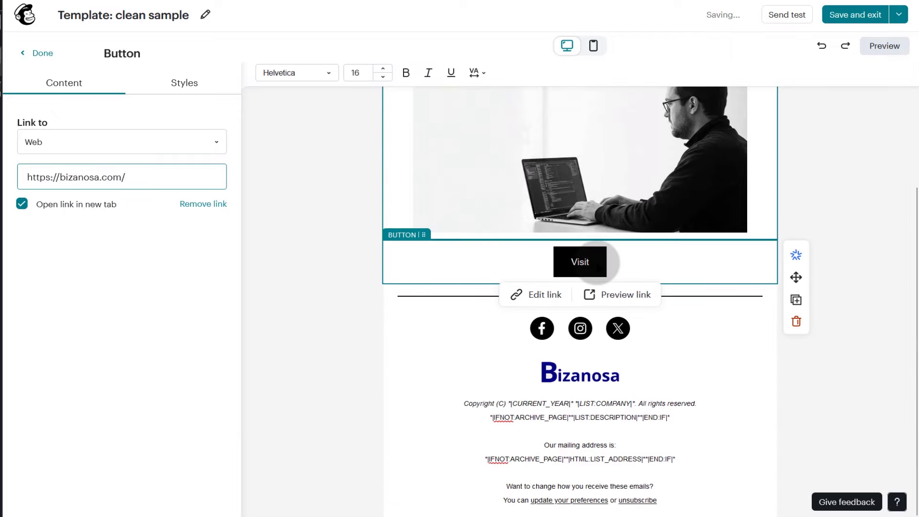
- Save and exit the clean sample template, then go to Automations to find the draft flow
{"action": "left_click", "coordinate": [855, 12]}
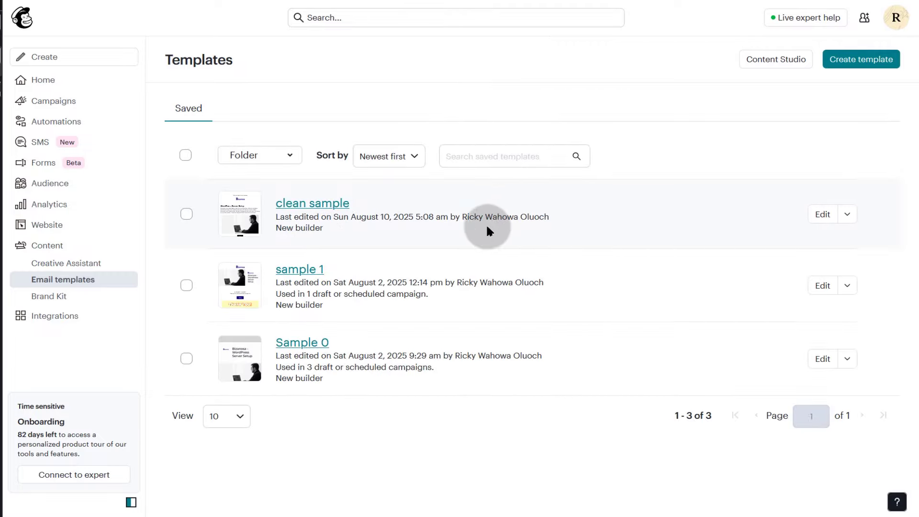
{"action": "left_click", "coordinate": [49, 122]}
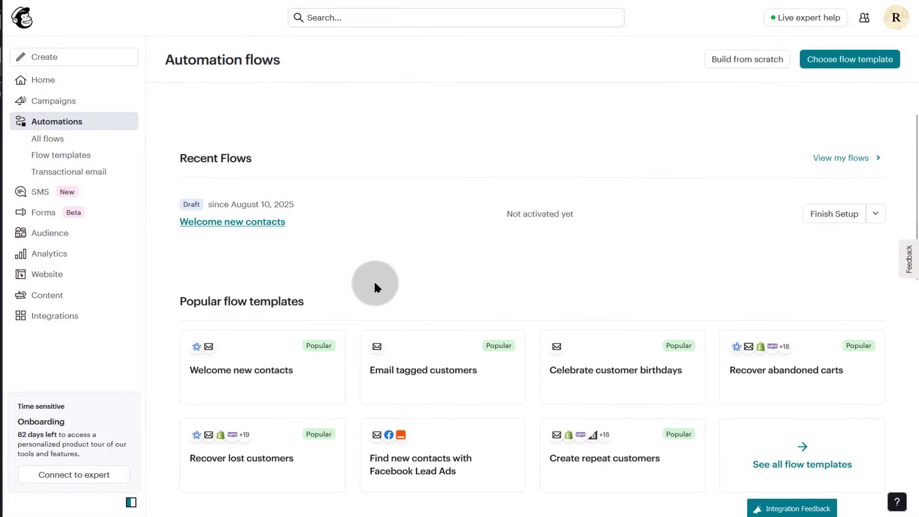
{"action": "scroll", "coordinate": [199, 223], "scroll_direction": "down", "scroll_amount": 3}
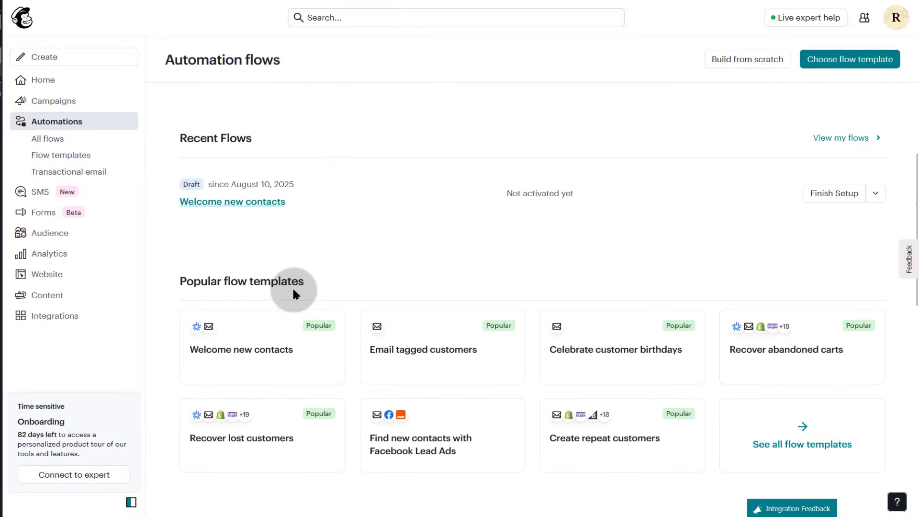
- Open the Welcome new contacts flow and delete its Email 2 step
{"action": "left_click", "coordinate": [239, 203]}
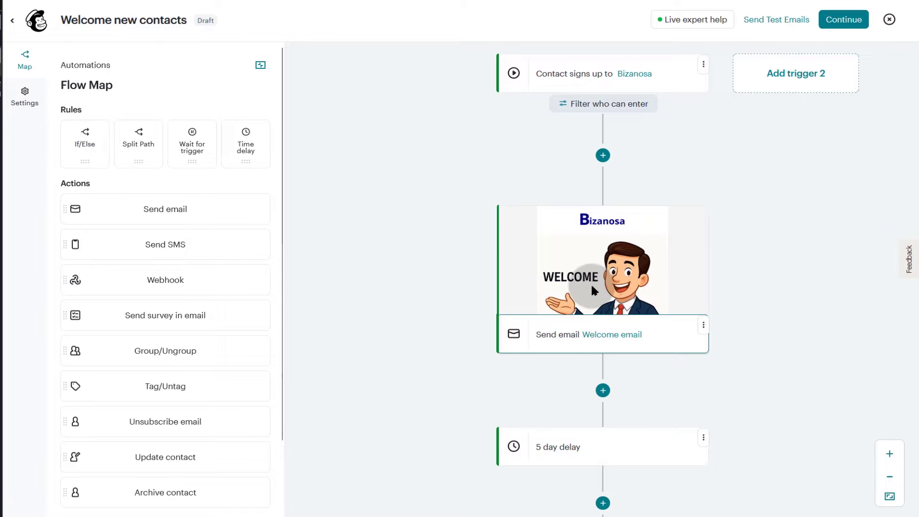
{"action": "scroll", "coordinate": [726, 237], "scroll_direction": "down", "scroll_amount": 15}
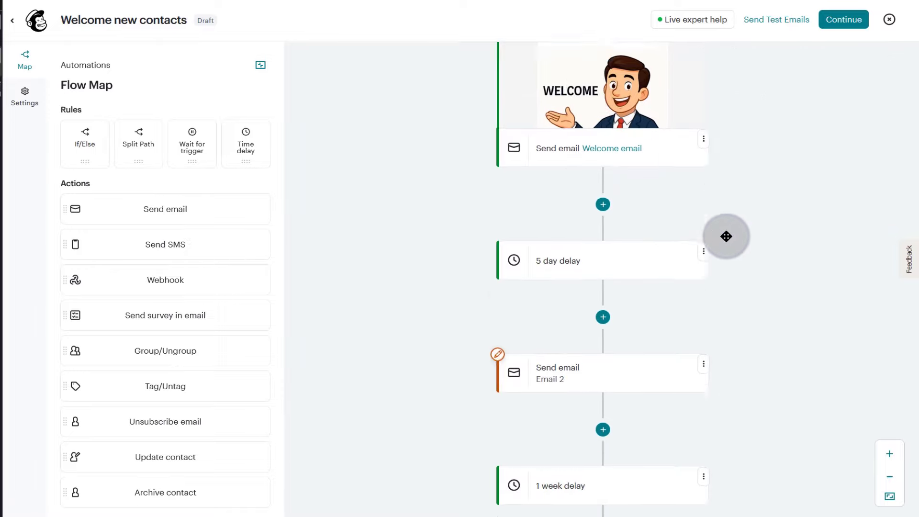
{"action": "scroll", "coordinate": [576, 256], "scroll_direction": "up", "scroll_amount": 16}
{"action": "scroll", "coordinate": [739, 194], "scroll_direction": "down", "scroll_amount": 6}
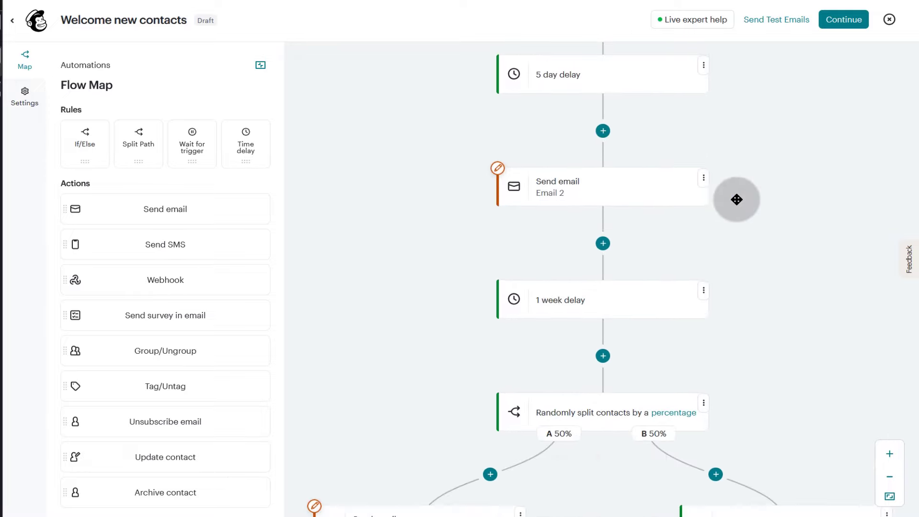
{"action": "left_click", "coordinate": [704, 177]}
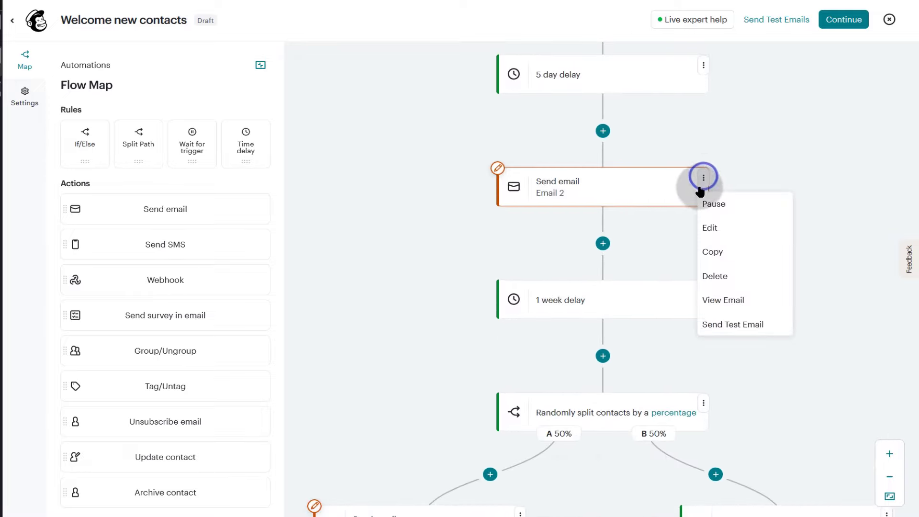
{"action": "left_click", "coordinate": [597, 188]}
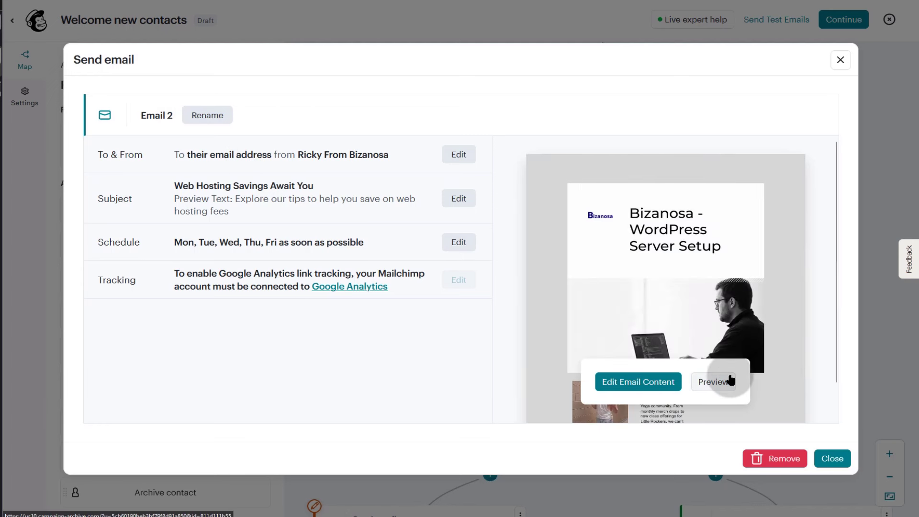
{"action": "left_click", "coordinate": [779, 461]}
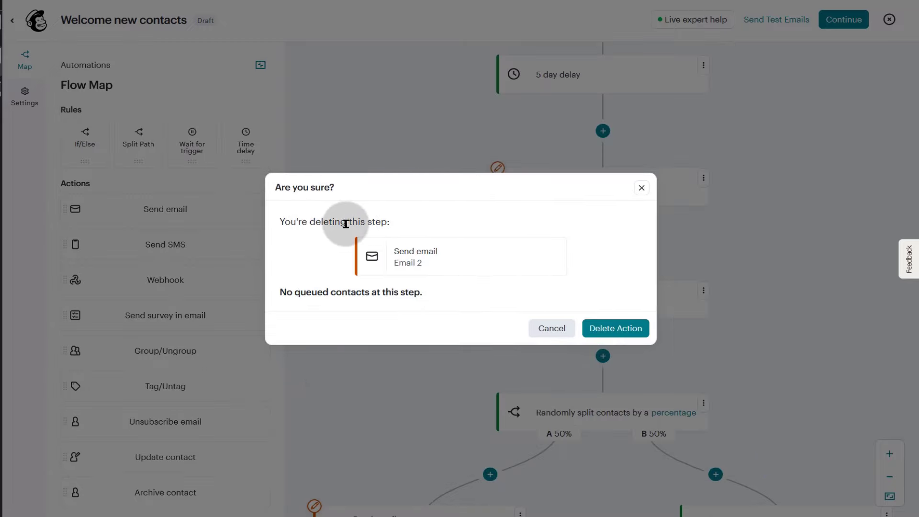
{"action": "left_click", "coordinate": [625, 328]}
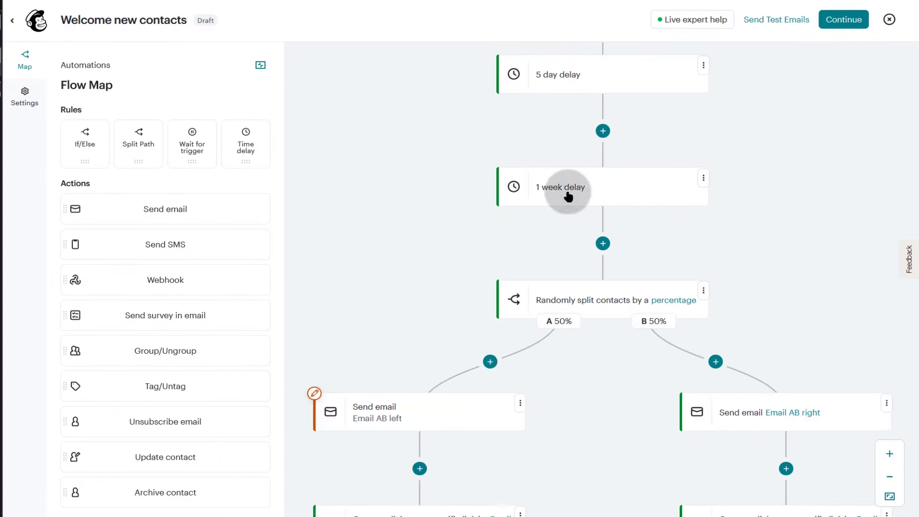
- Add a Send email step after the 1 week delay
{"action": "scroll", "coordinate": [569, 246], "scroll_direction": "up", "scroll_amount": 1}
{"action": "left_click", "coordinate": [604, 306]}
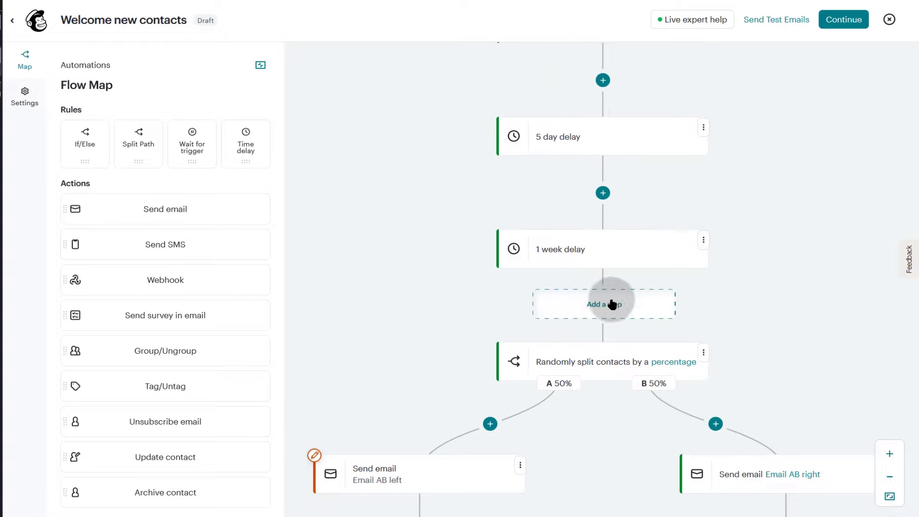
{"action": "left_click", "coordinate": [604, 305]}
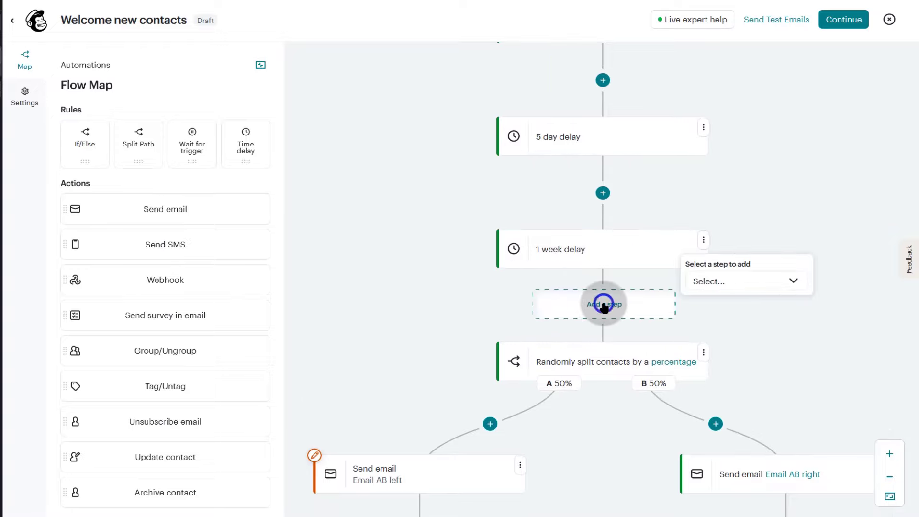
{"action": "left_click", "coordinate": [753, 281]}
{"action": "left_click", "coordinate": [737, 445]}
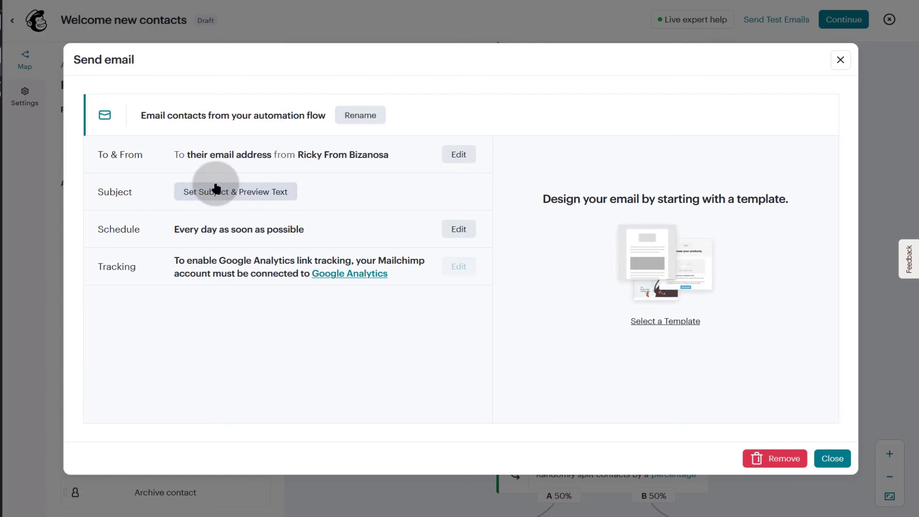
- Rename the new email step to '1 email' and close its settings
{"action": "triple_click", "coordinate": [277, 113]}
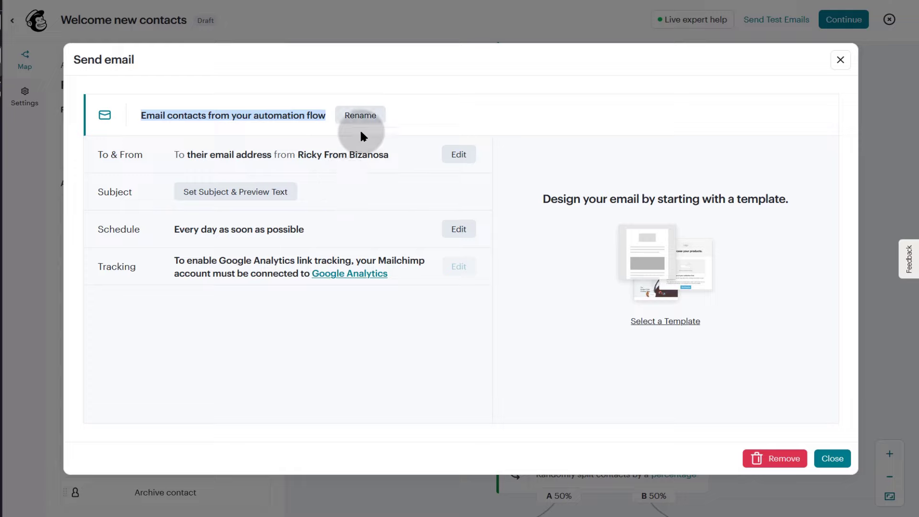
{"action": "left_click", "coordinate": [361, 115]}
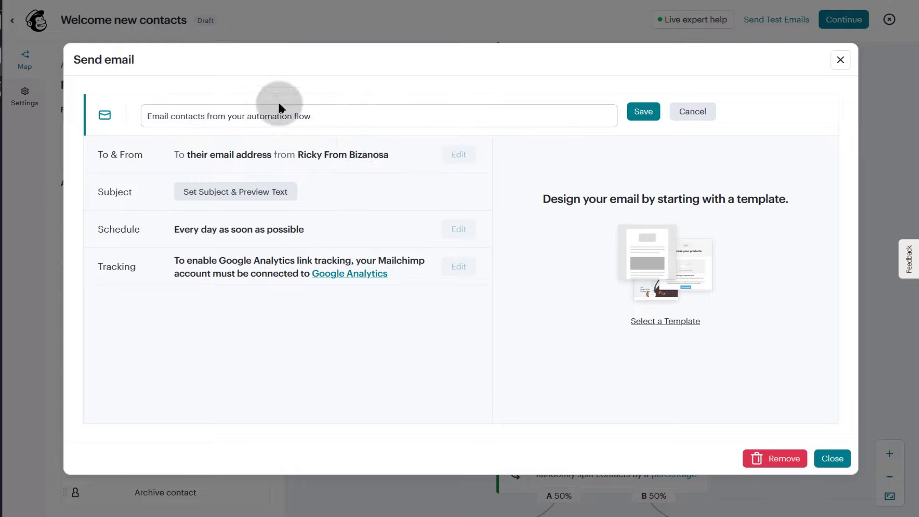
{"action": "triple_click", "coordinate": [275, 116]}
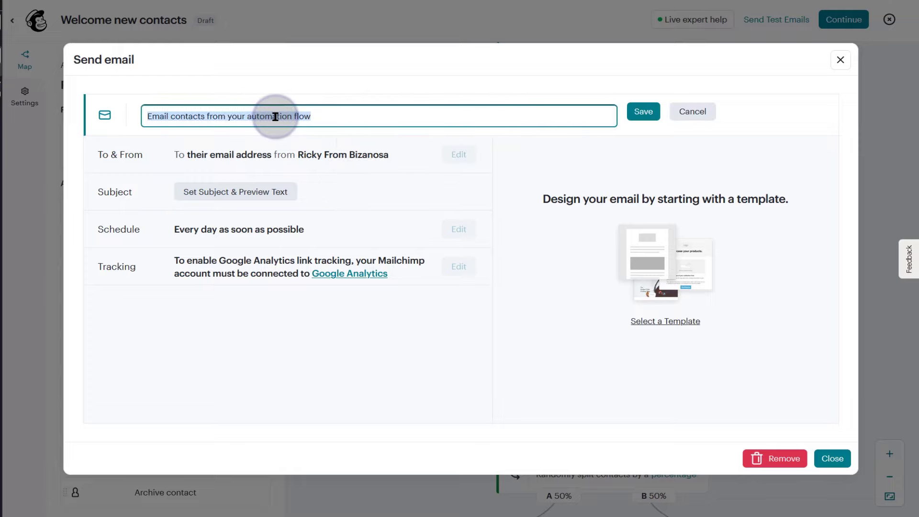
{"action": "type", "text": "1 email"}
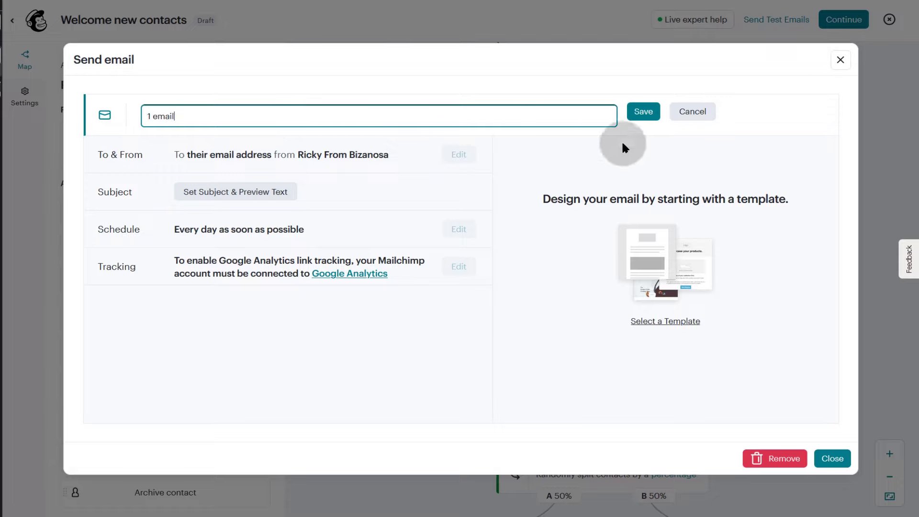
{"action": "left_click", "coordinate": [644, 112]}
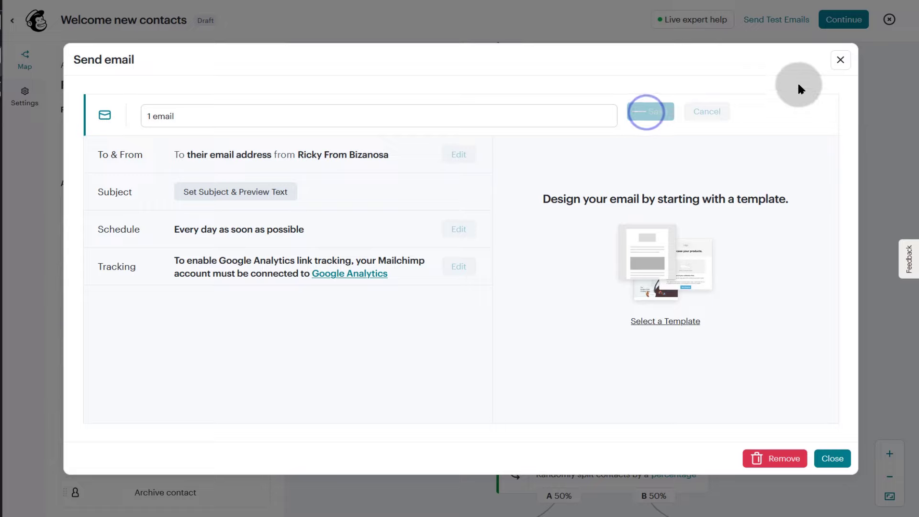
{"action": "left_click", "coordinate": [841, 60]}
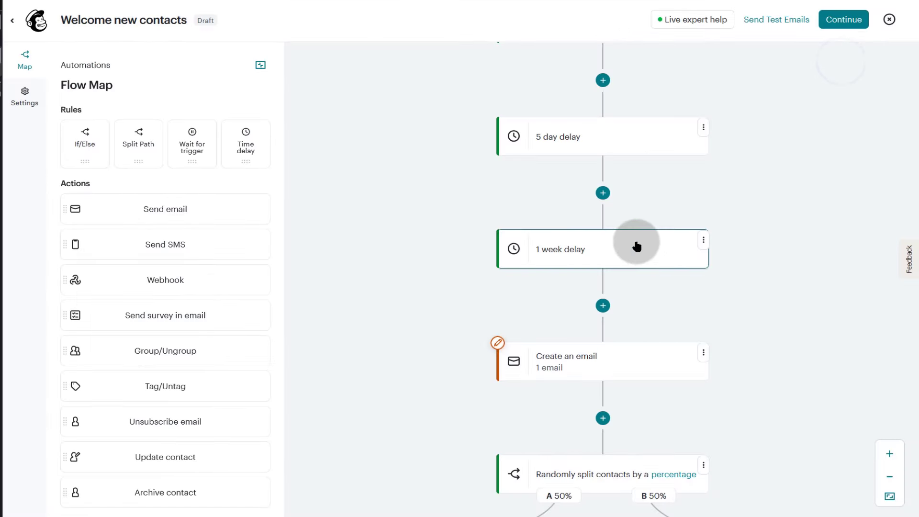
{"action": "scroll", "coordinate": [637, 247], "scroll_direction": "down", "scroll_amount": 3}
- Open the subject and preview text settings of the 1 email step
{"action": "left_click", "coordinate": [606, 263]}
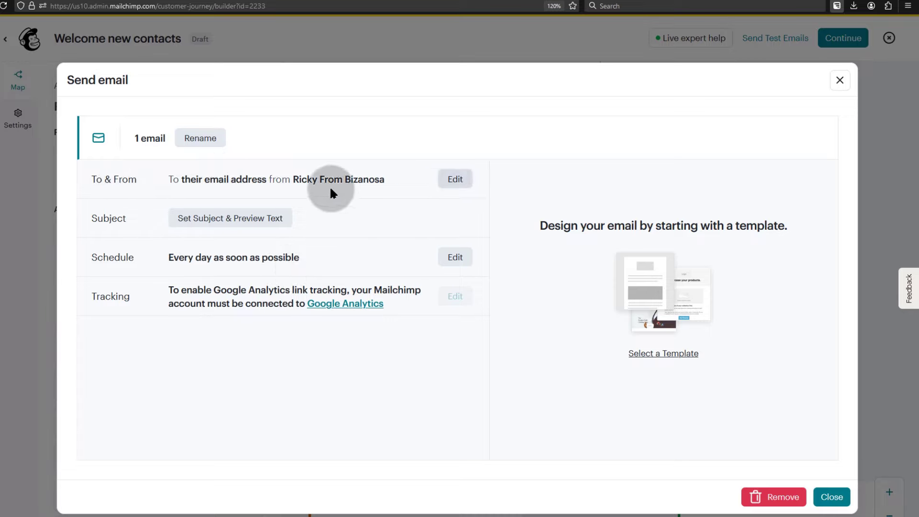
{"action": "left_click", "coordinate": [220, 219]}
{"action": "left_click", "coordinate": [146, 274]}
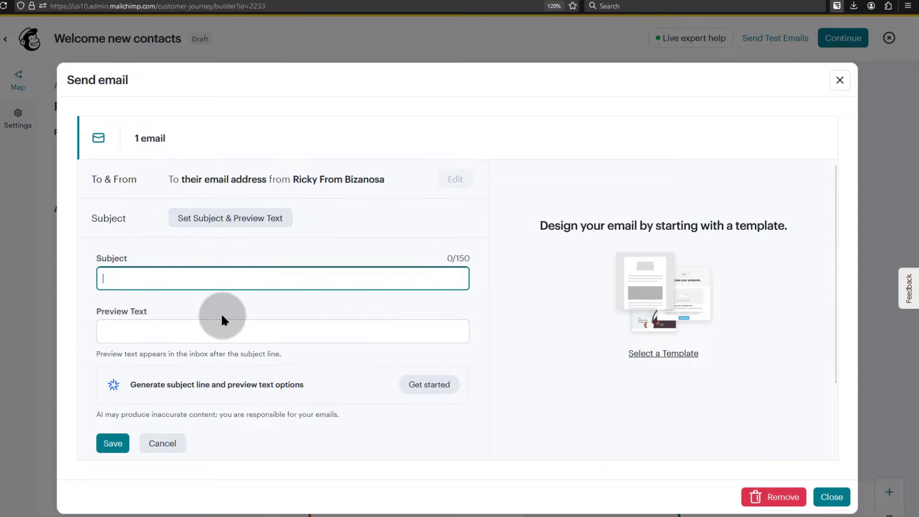
{"action": "scroll", "coordinate": [249, 313], "scroll_direction": "down", "scroll_amount": 2}
- Use the AI generator to apply 'Behind Our Business' with its preview text, and save
{"action": "left_click", "coordinate": [234, 300]}
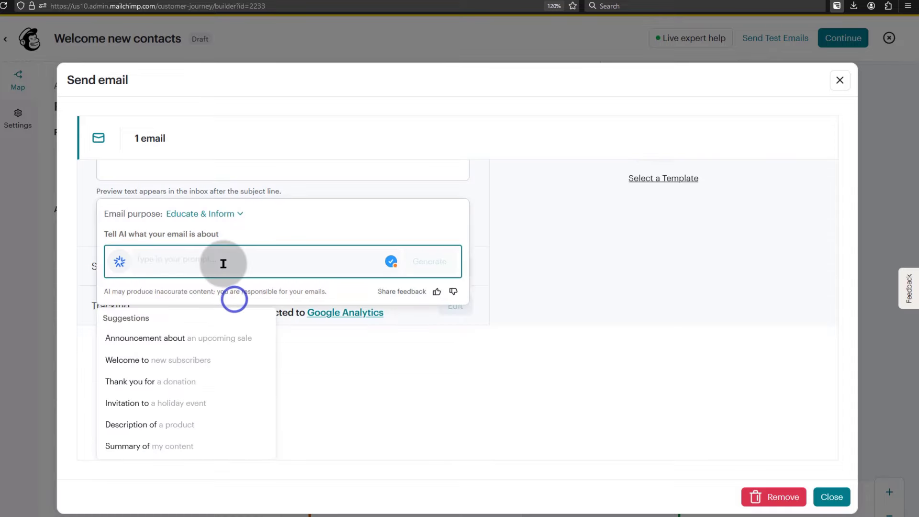
{"action": "type", "text": "more about us"}
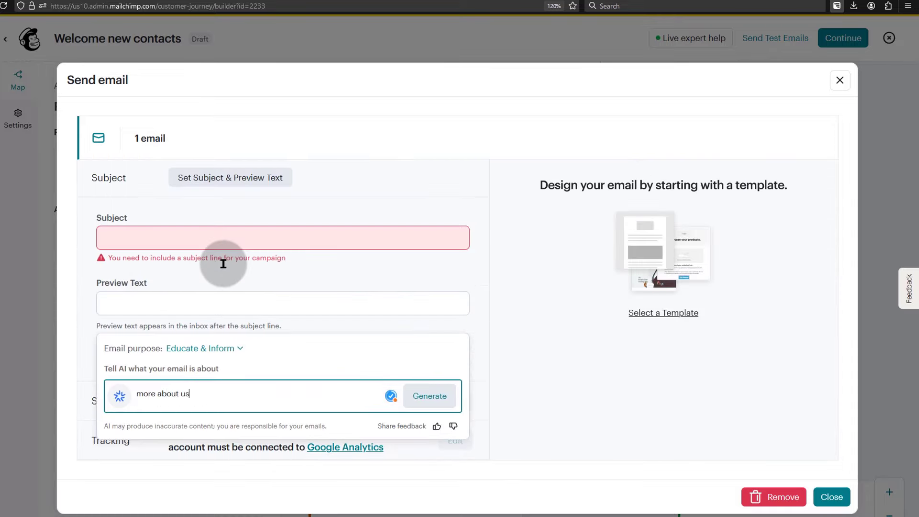
{"action": "left_click", "coordinate": [428, 396]}
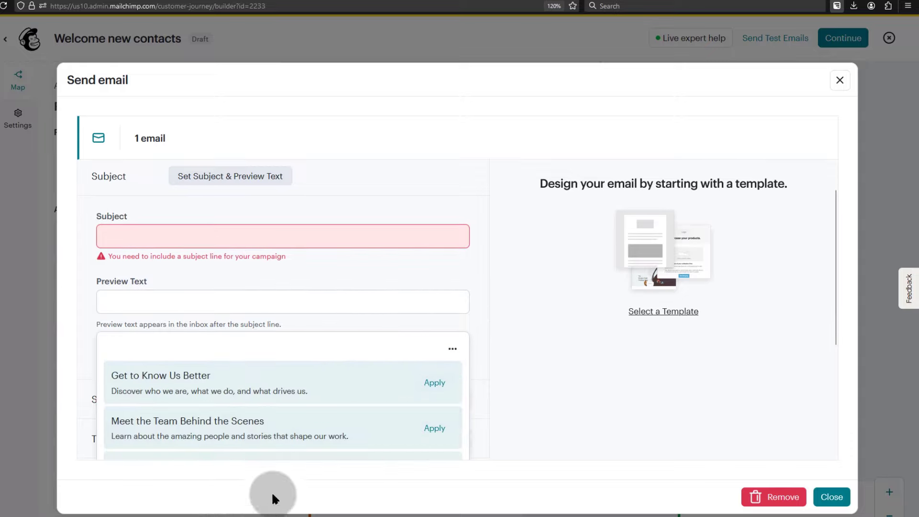
{"action": "scroll", "coordinate": [311, 416], "scroll_direction": "down", "scroll_amount": 2}
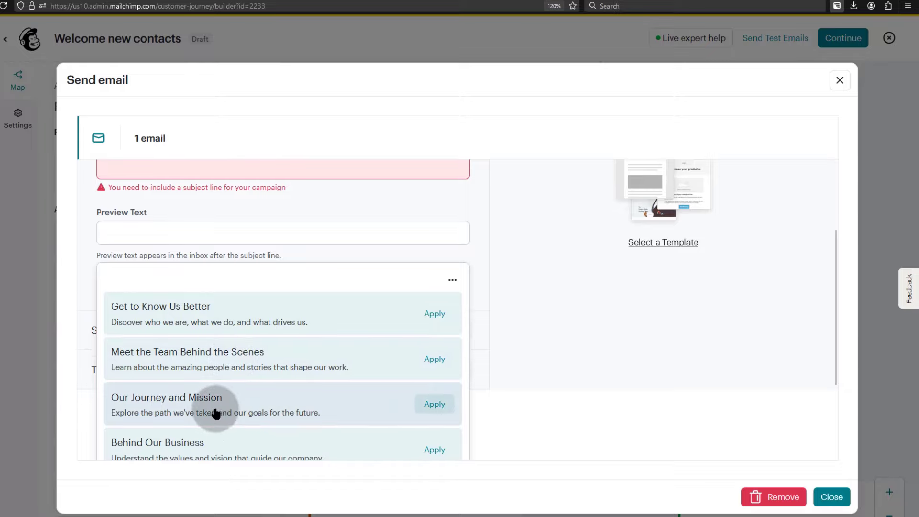
{"action": "scroll", "coordinate": [291, 415], "scroll_direction": "down", "scroll_amount": 2}
{"action": "left_click", "coordinate": [435, 382]}
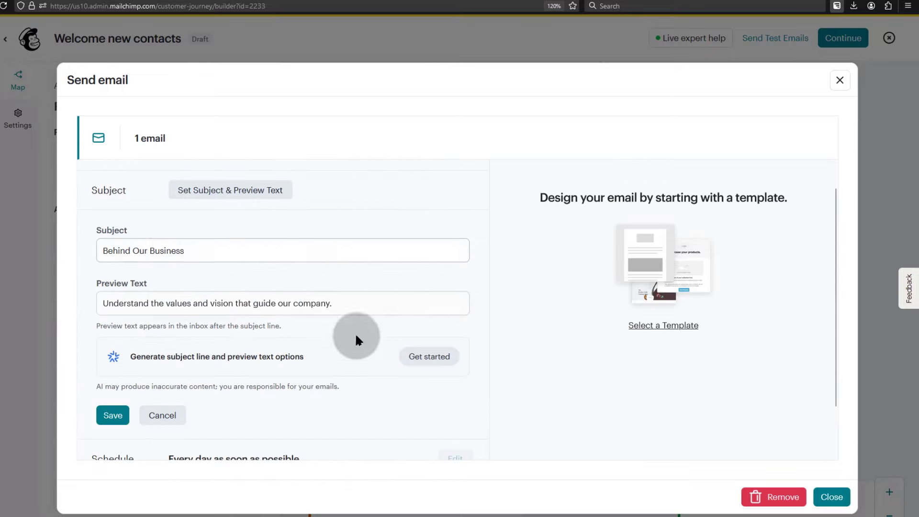
{"action": "scroll", "coordinate": [357, 329], "scroll_direction": "down", "scroll_amount": 2}
{"action": "left_click", "coordinate": [113, 357]}
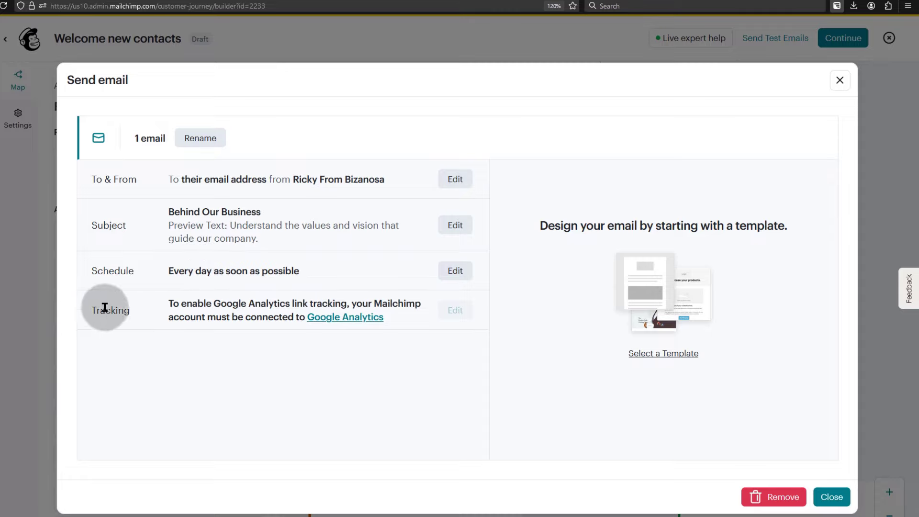
{"action": "left_click", "coordinate": [658, 357]}
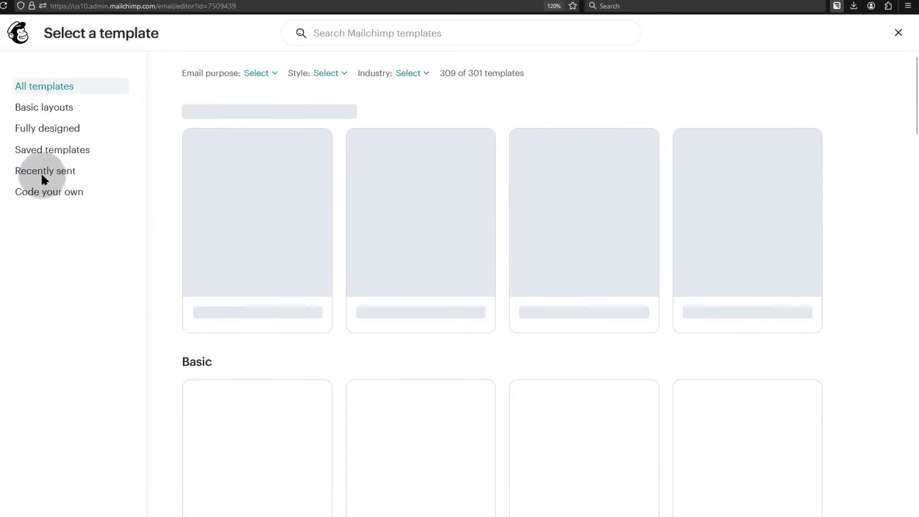
- Apply the saved 'clean sample' template to 1 email, then save and return to the flow
{"action": "left_click", "coordinate": [43, 172]}
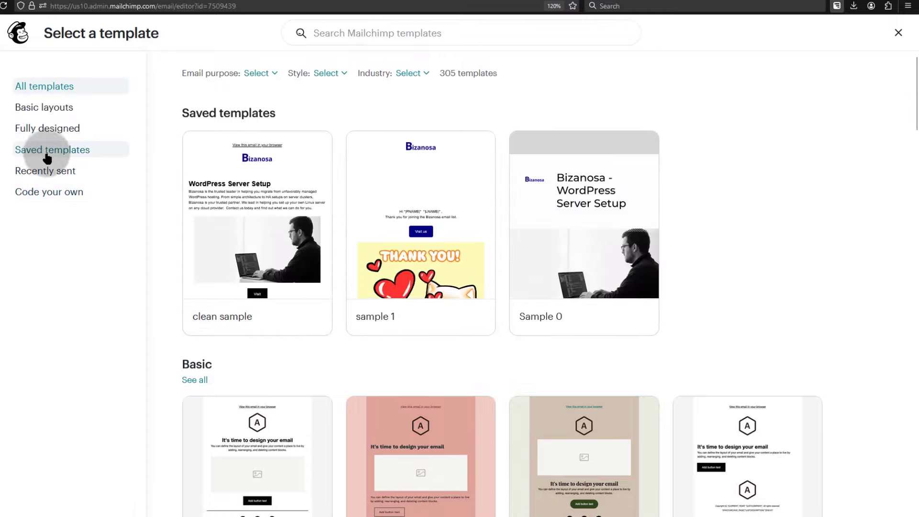
{"action": "left_click", "coordinate": [47, 152]}
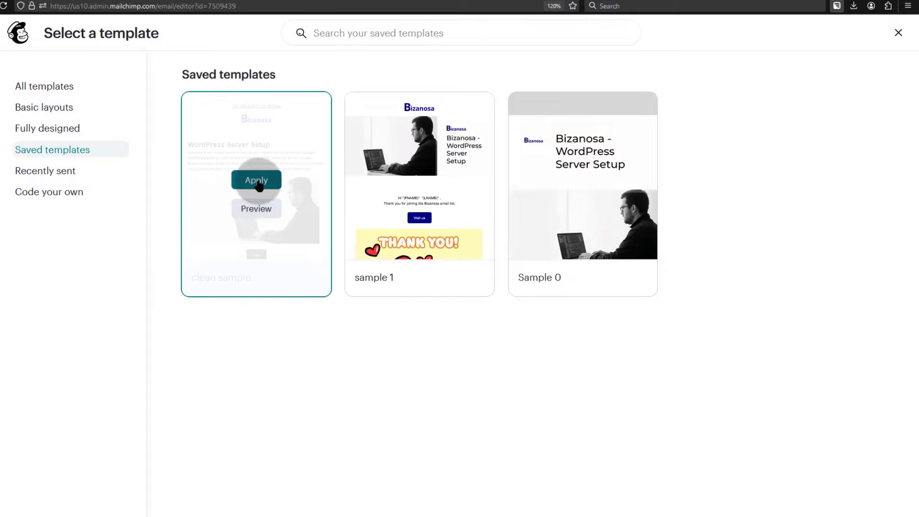
{"action": "left_click", "coordinate": [257, 181]}
{"action": "left_click", "coordinate": [583, 179]}
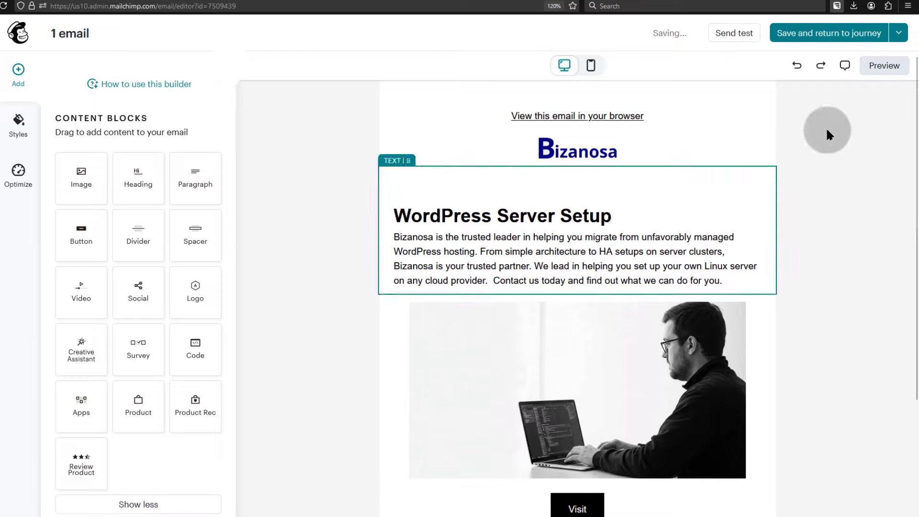
{"action": "left_click", "coordinate": [826, 35]}
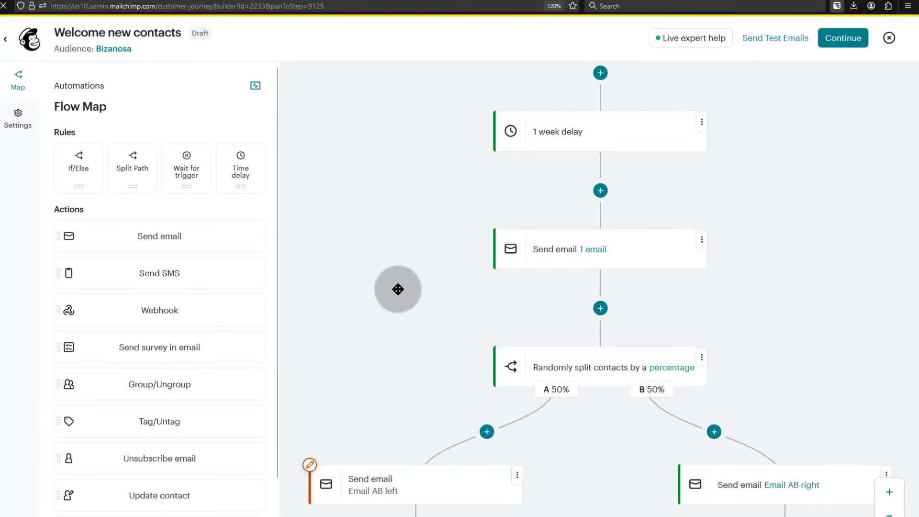
- Open the Email AB left step's content for editing
{"action": "scroll", "coordinate": [480, 310], "scroll_direction": "down", "scroll_amount": 4}
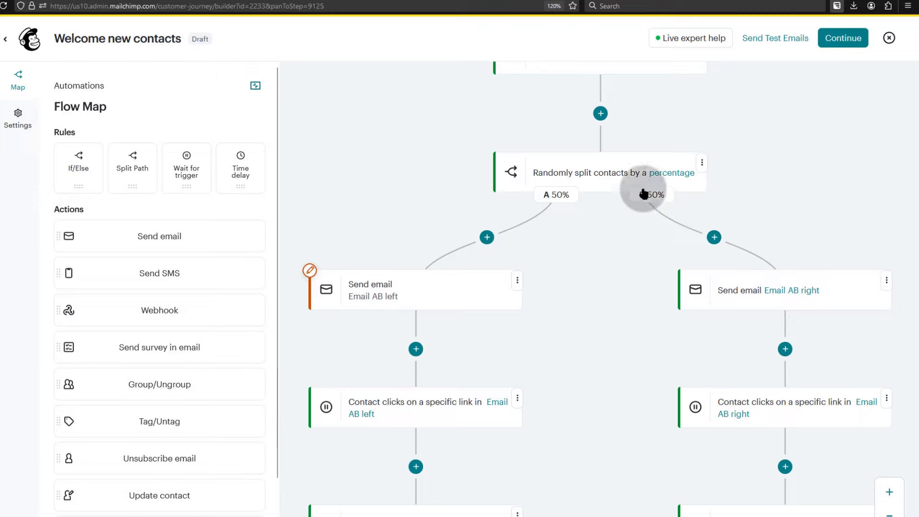
{"action": "left_click", "coordinate": [518, 279]}
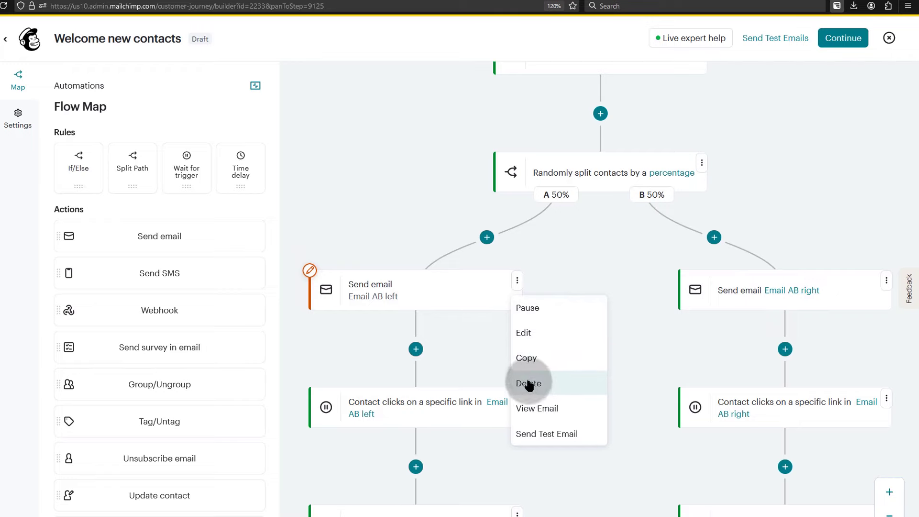
{"action": "left_click", "coordinate": [522, 332]}
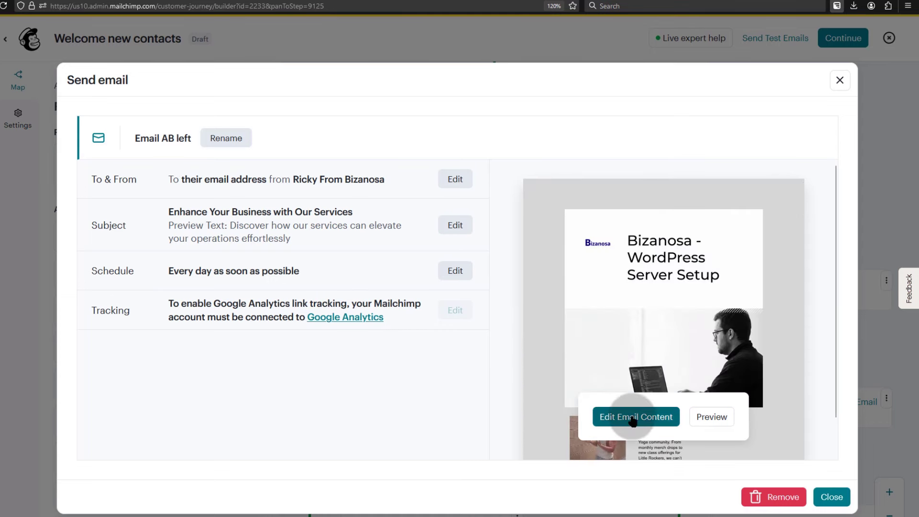
{"action": "left_click", "coordinate": [632, 418]}
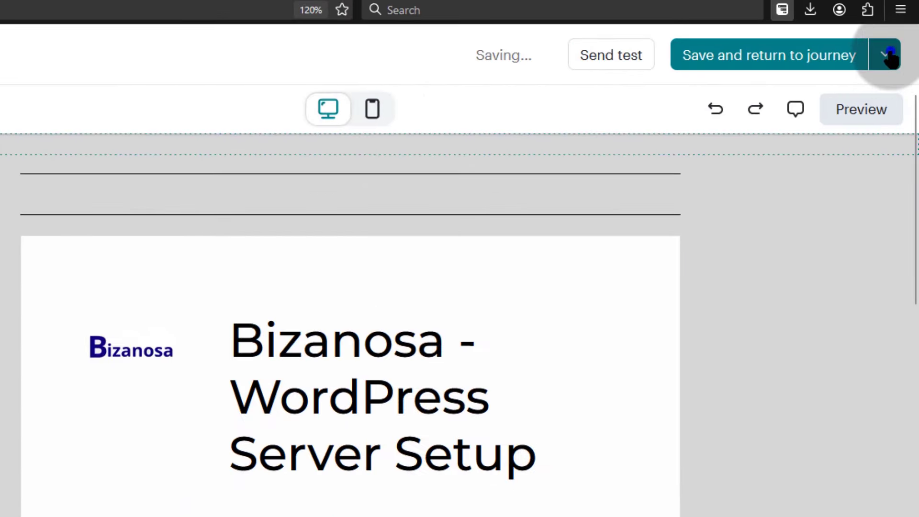
- Replace its template with the saved 'clean sample', then save and return to the journey
{"action": "left_click", "coordinate": [898, 32]}
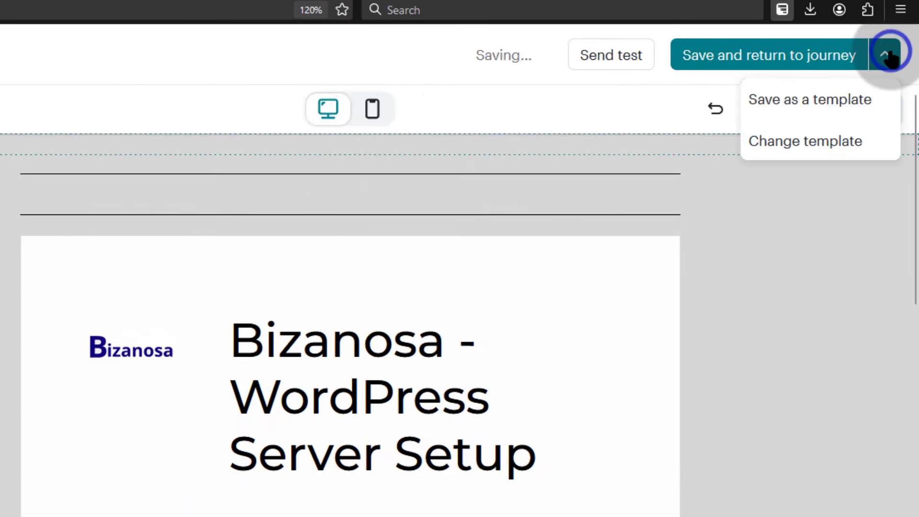
{"action": "left_click", "coordinate": [802, 142]}
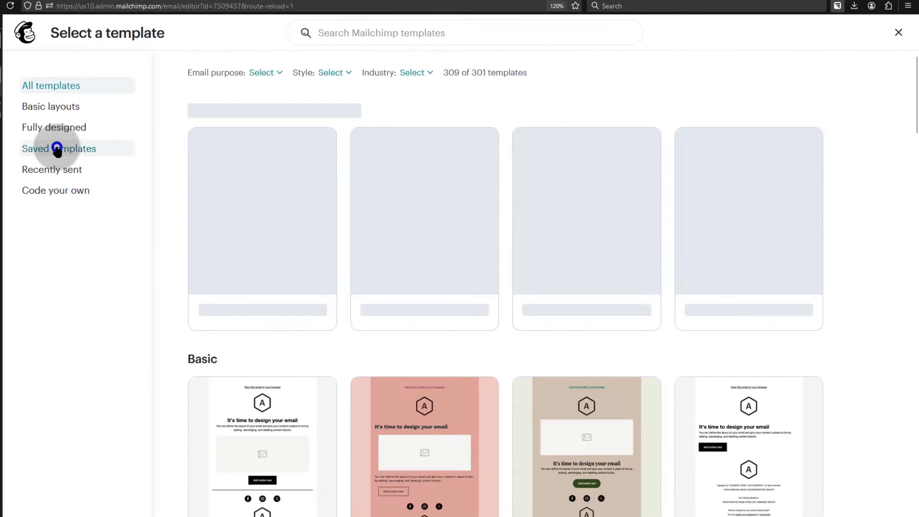
{"action": "left_click", "coordinate": [58, 148]}
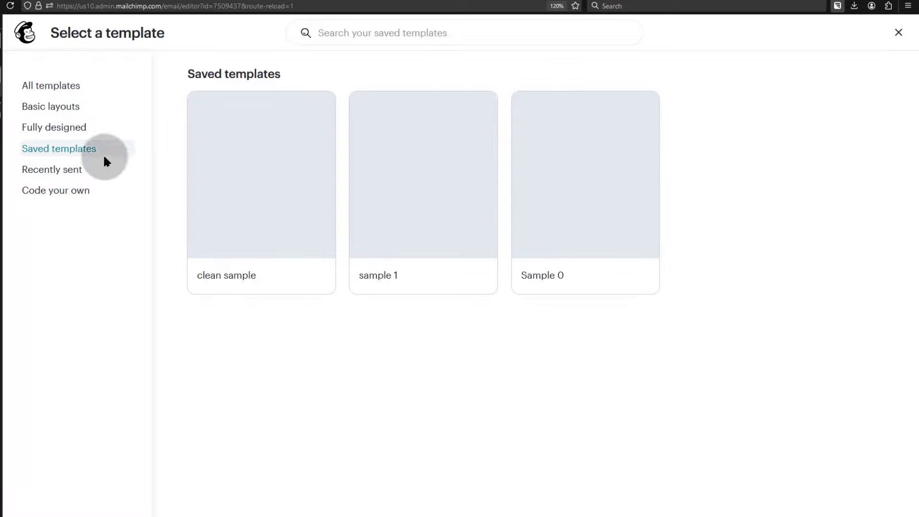
{"action": "left_click", "coordinate": [259, 178]}
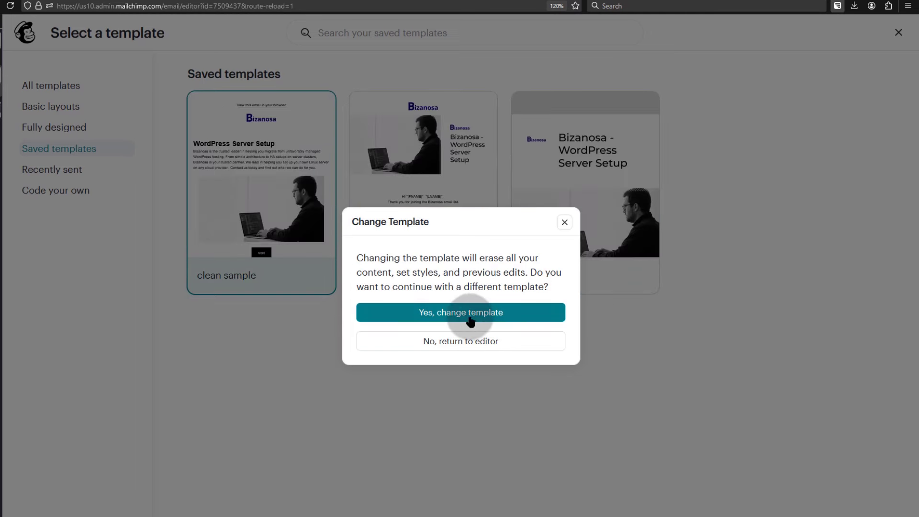
{"action": "left_click", "coordinate": [455, 314]}
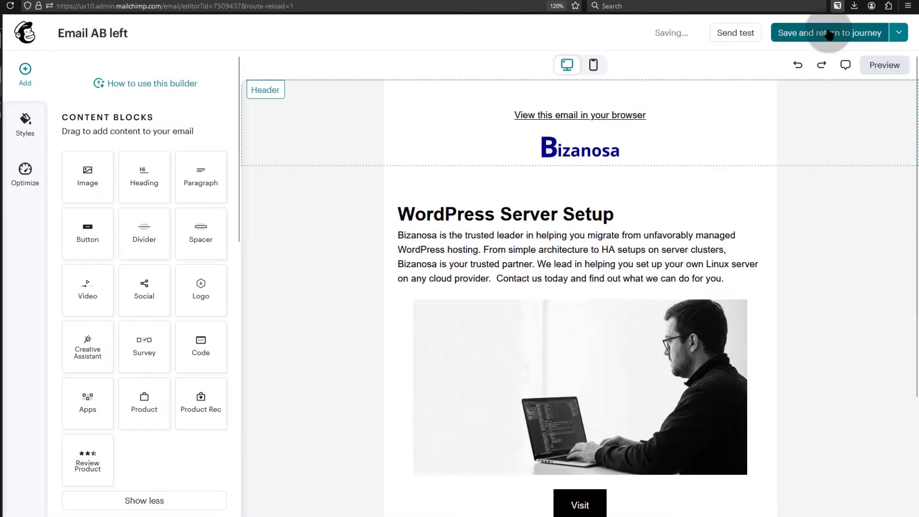
{"action": "left_click", "coordinate": [829, 31]}
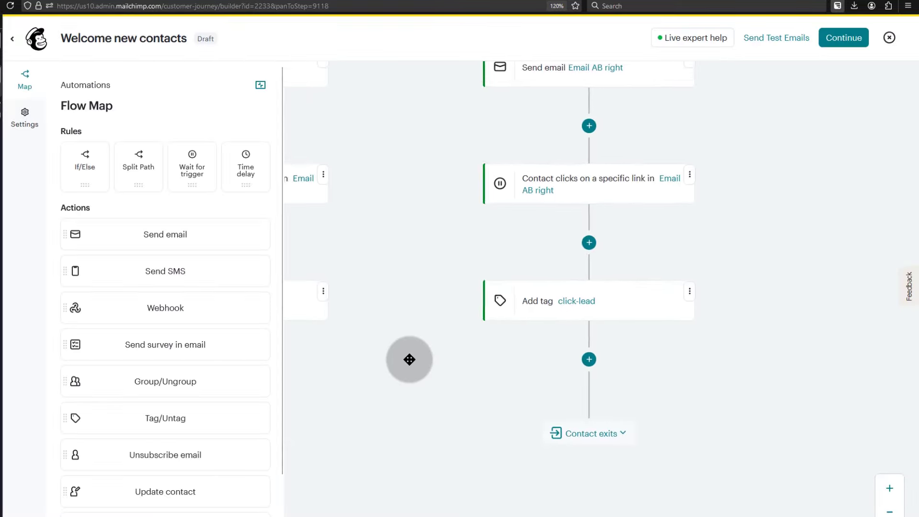
- Turn on the Welcome new contacts flow and dismiss the 'Your flow is live!' message
{"action": "left_click_drag", "start_coordinate": [411, 359], "coordinate": [682, 403]}
{"action": "left_click", "coordinate": [842, 37]}
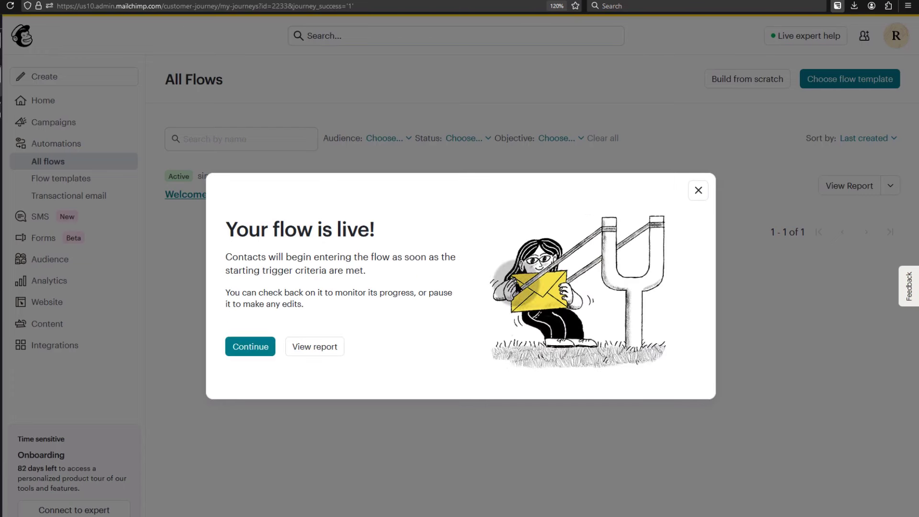
{"action": "left_click", "coordinate": [250, 346]}
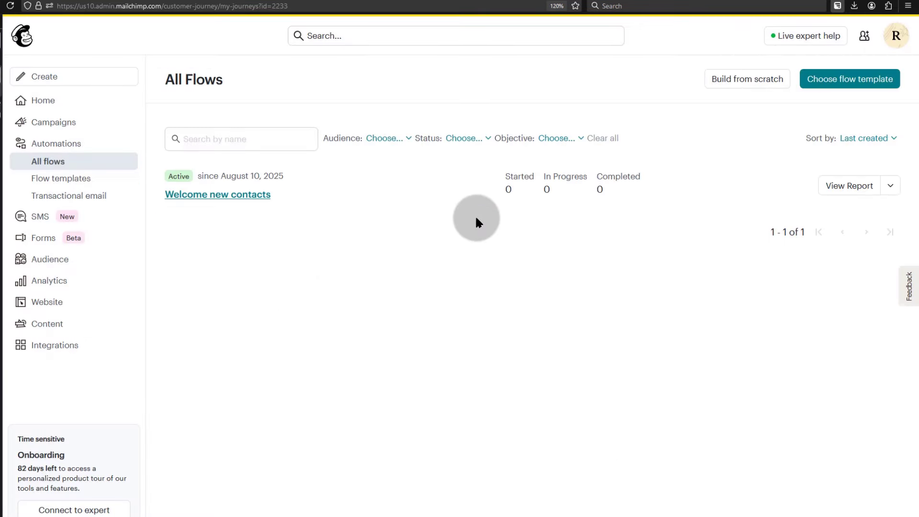
{"action": "left_click", "coordinate": [890, 185]}
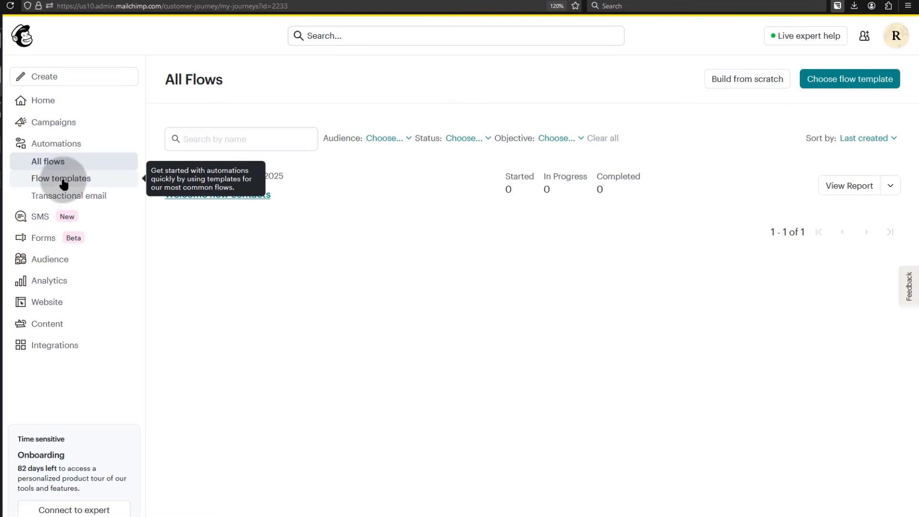
{"action": "left_click", "coordinate": [47, 239]}
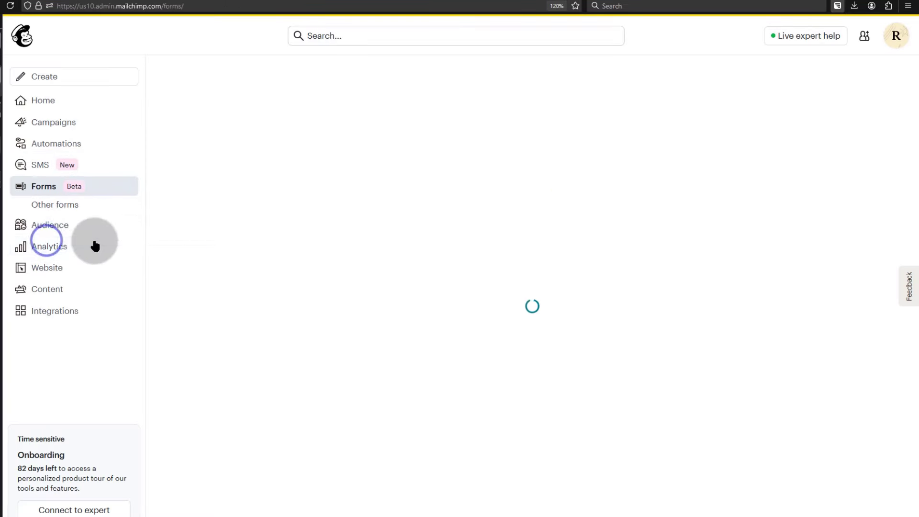
{"action": "left_click", "coordinate": [53, 205]}
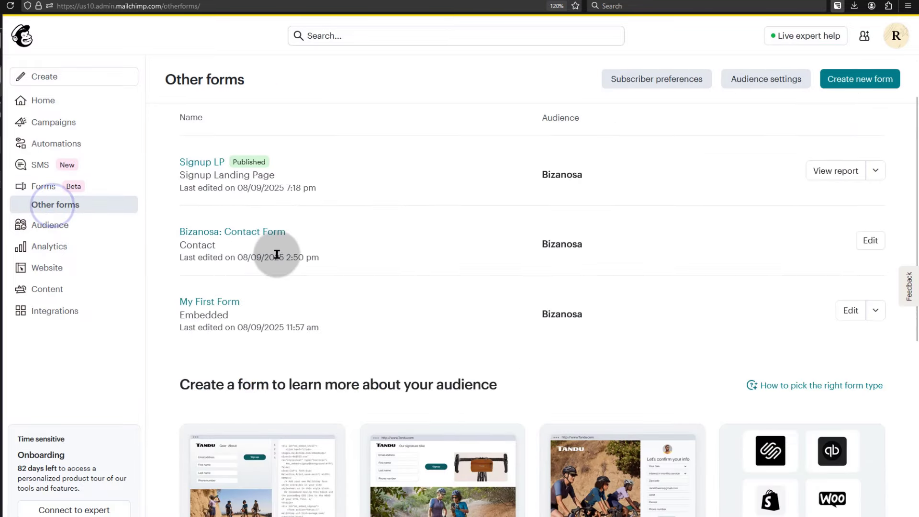
{"action": "scroll", "coordinate": [275, 258], "scroll_direction": "down", "scroll_amount": 7}
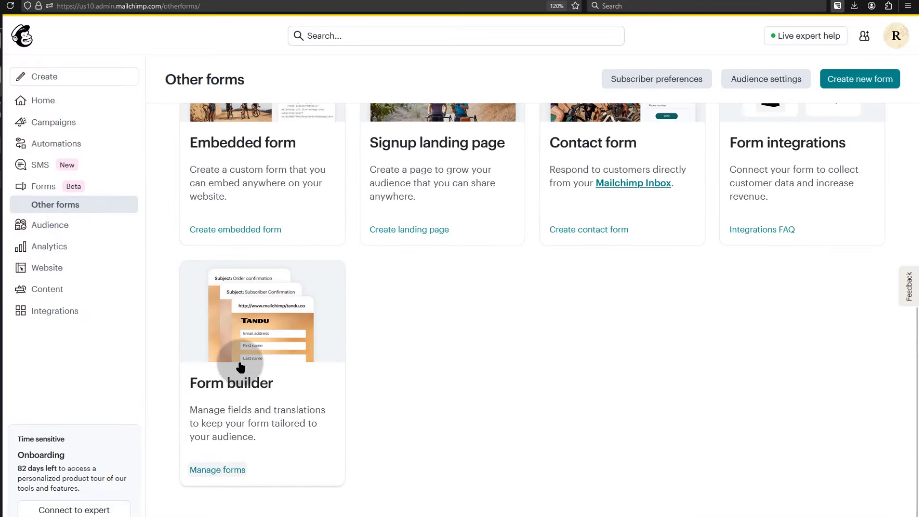
{"action": "left_click", "coordinate": [234, 344]}
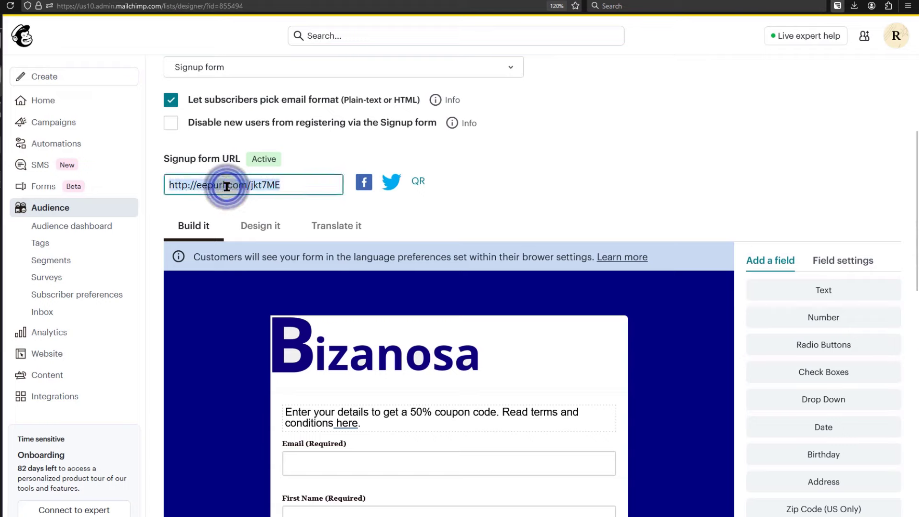
{"action": "right_click", "coordinate": [227, 186]}
{"action": "left_click", "coordinate": [275, 194]}
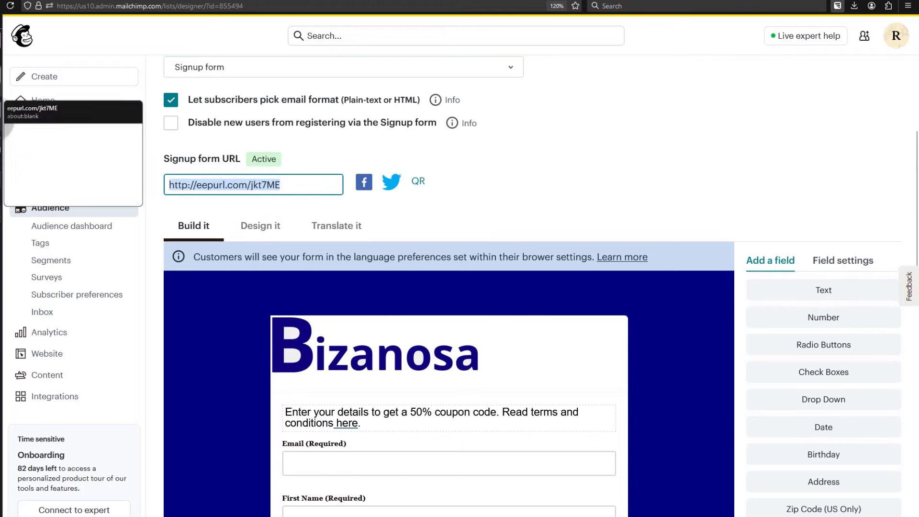
- Fill in the test contact's email address and first name on the signup form and submit
{"action": "left_click", "coordinate": [1, 114]}
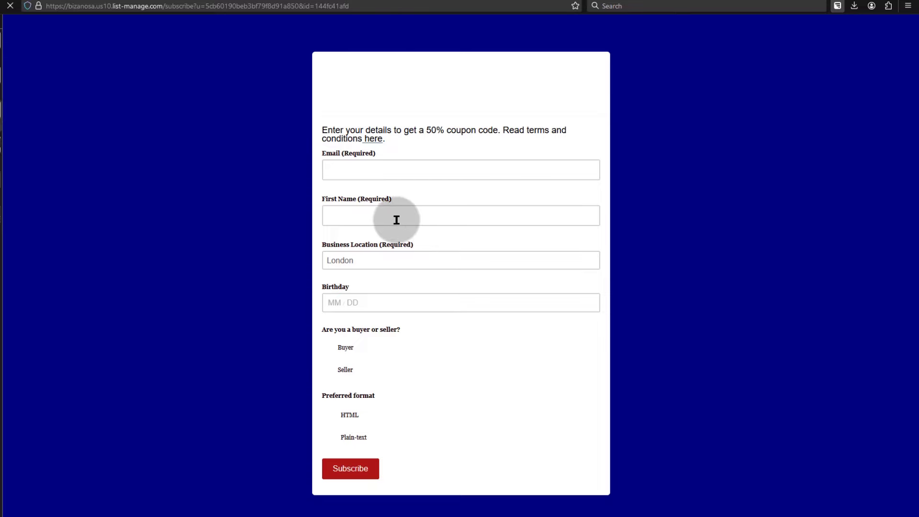
{"action": "left_click", "coordinate": [341, 166]}
{"action": "left_click", "coordinate": [354, 216]}
{"action": "type", "text": "Ricky"}
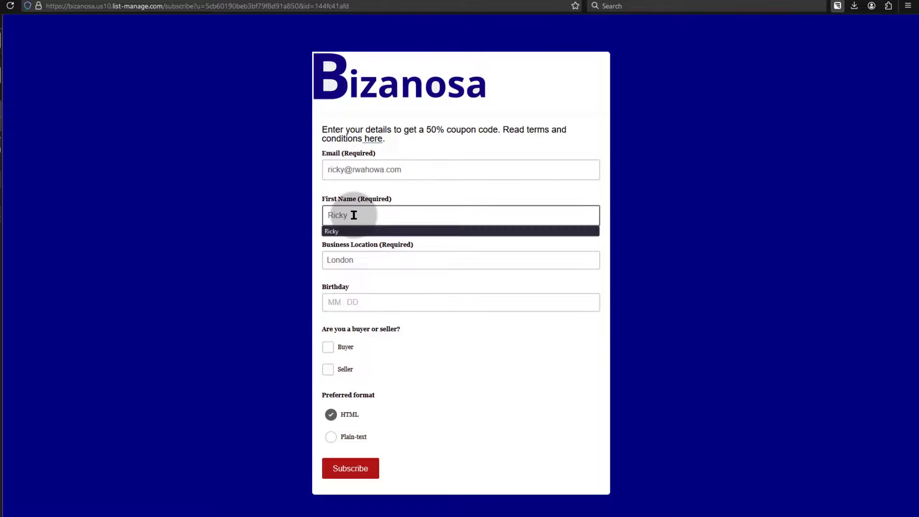
{"action": "left_click", "coordinate": [353, 306]}
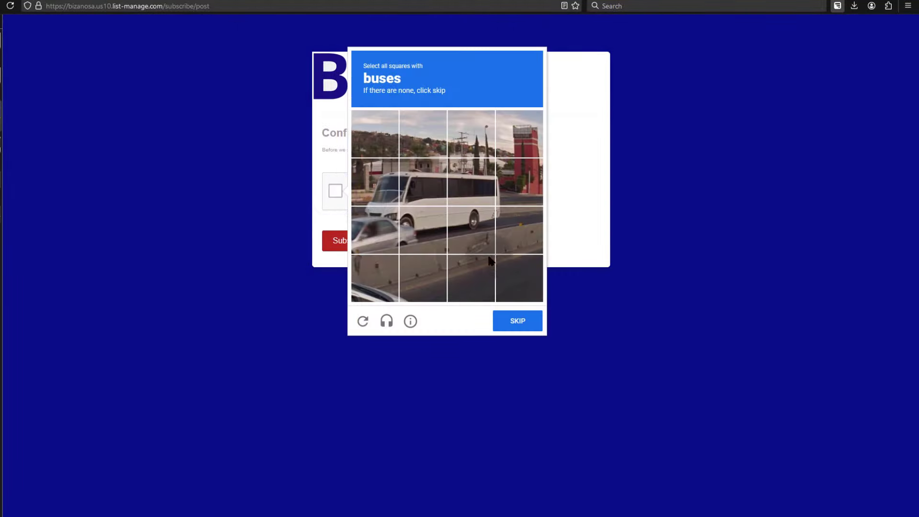
- Pass the reCAPTCHA by selecting the six bus tiles
{"action": "left_click", "coordinate": [375, 230]}
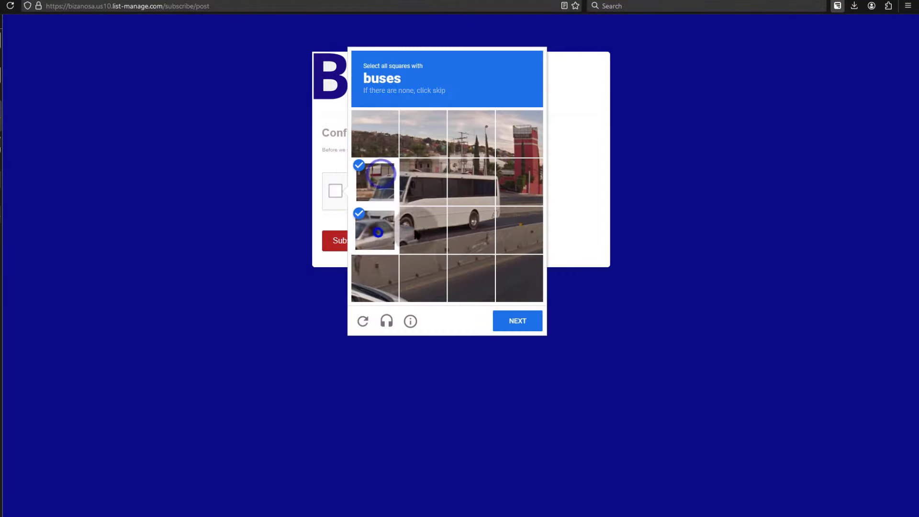
{"action": "left_click", "coordinate": [423, 229]}
{"action": "left_click", "coordinate": [430, 178]}
{"action": "left_click", "coordinate": [465, 178]}
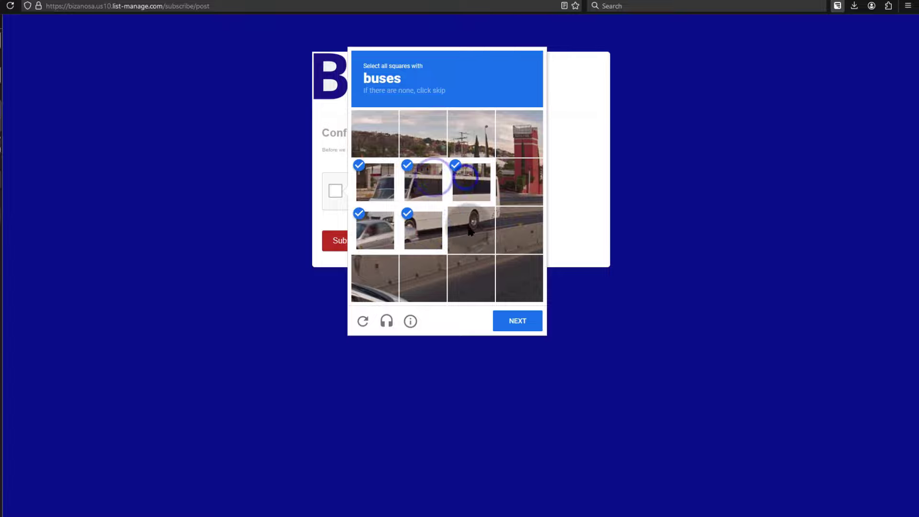
{"action": "left_click", "coordinate": [508, 222]}
{"action": "left_click", "coordinate": [511, 185]}
{"action": "left_click", "coordinate": [522, 322]}
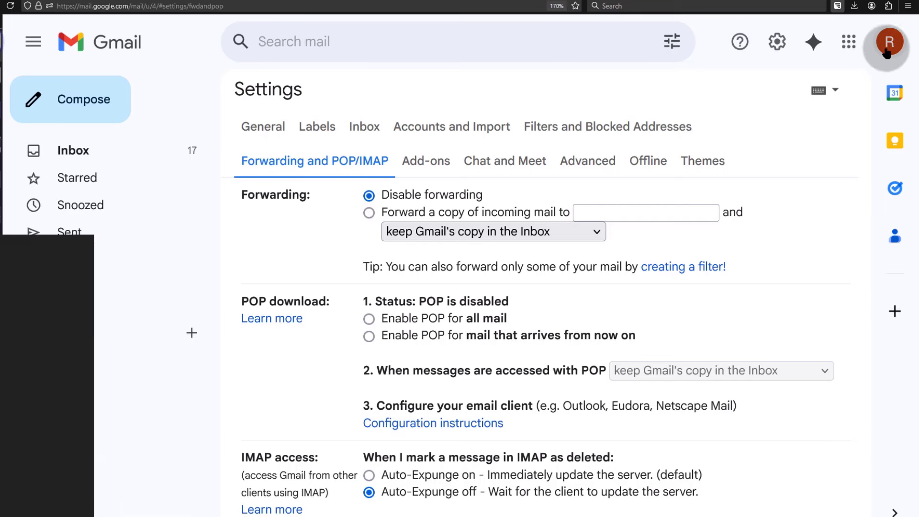
- Submit the Bizanosa signup, then confirm the subscription with 'Yes, subscribe me to this list' in its email
{"action": "left_click", "coordinate": [890, 42]}
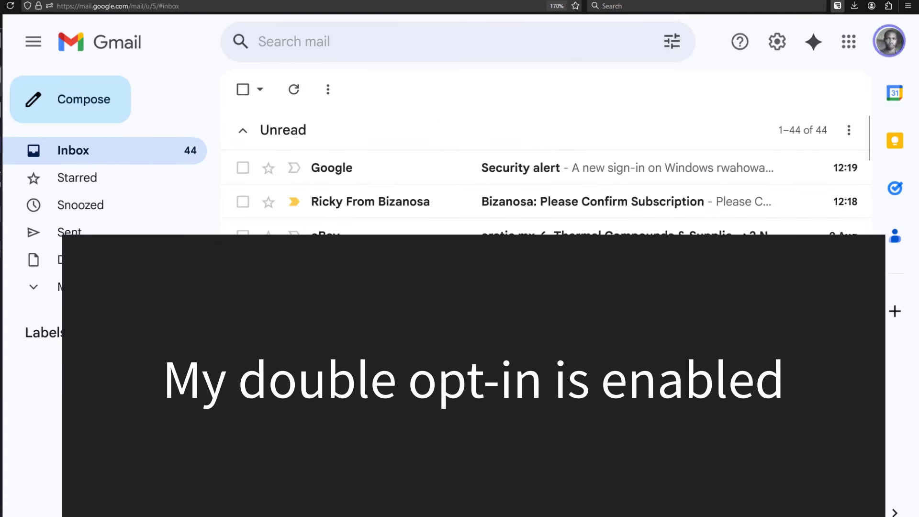
{"action": "left_click", "coordinate": [363, 205]}
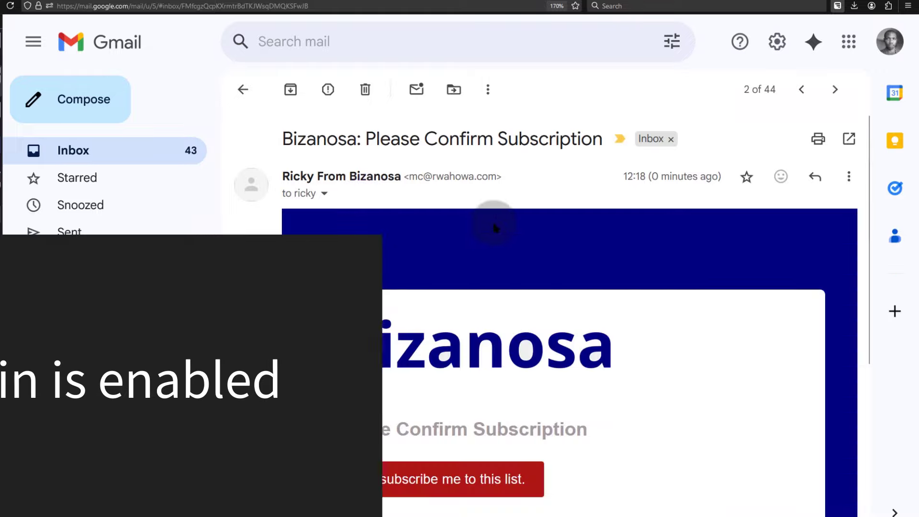
{"action": "scroll", "coordinate": [488, 264], "scroll_direction": "down", "scroll_amount": 2}
{"action": "scroll", "coordinate": [489, 265], "scroll_direction": "down", "scroll_amount": 3}
{"action": "left_click", "coordinate": [421, 210]}
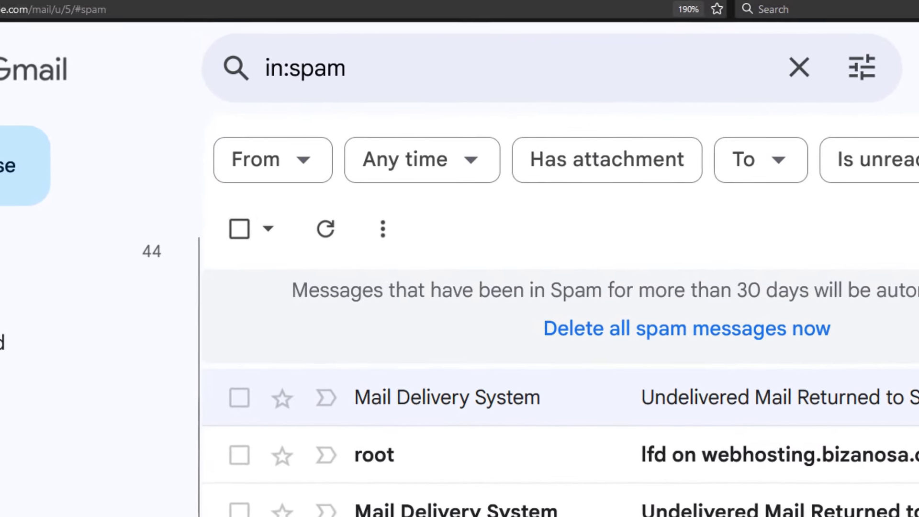
- Read through the delivered 'Welcome to Bizanosa!' email from the inbox, then return to the inbox
{"action": "left_click", "coordinate": [46, 272]}
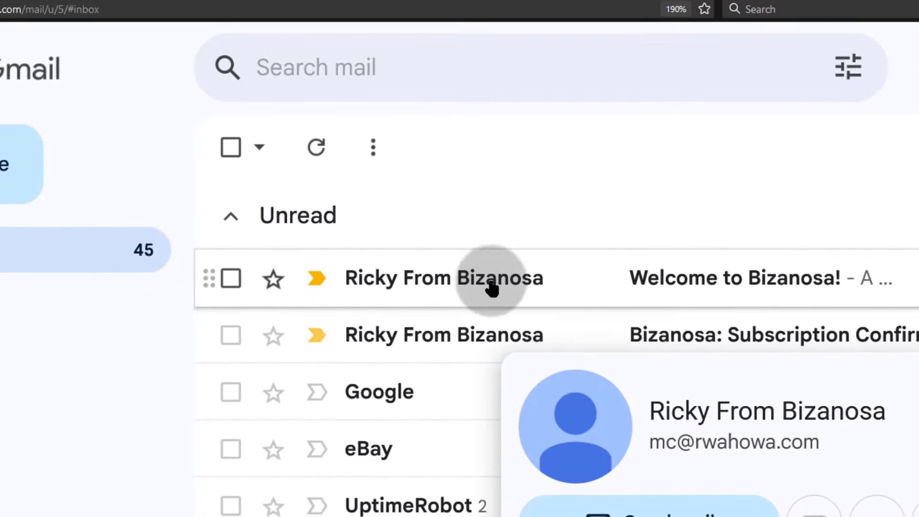
{"action": "left_click", "coordinate": [492, 287]}
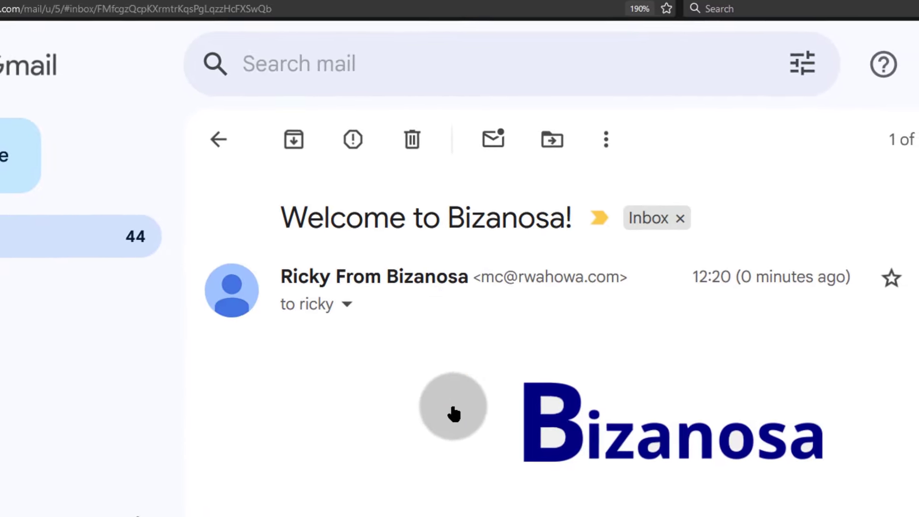
{"action": "scroll", "coordinate": [664, 400], "scroll_direction": "down", "scroll_amount": 5}
{"action": "scroll", "coordinate": [623, 387], "scroll_direction": "down", "scroll_amount": 8}
{"action": "scroll", "coordinate": [577, 374], "scroll_direction": "up", "scroll_amount": 5}
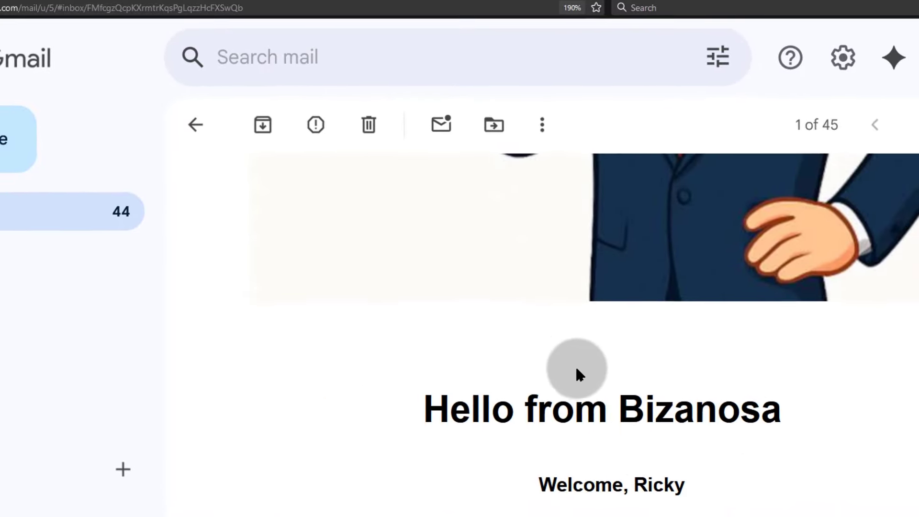
{"action": "scroll", "coordinate": [579, 403], "scroll_direction": "down", "scroll_amount": 4}
{"action": "scroll", "coordinate": [554, 297], "scroll_direction": "up", "scroll_amount": 8}
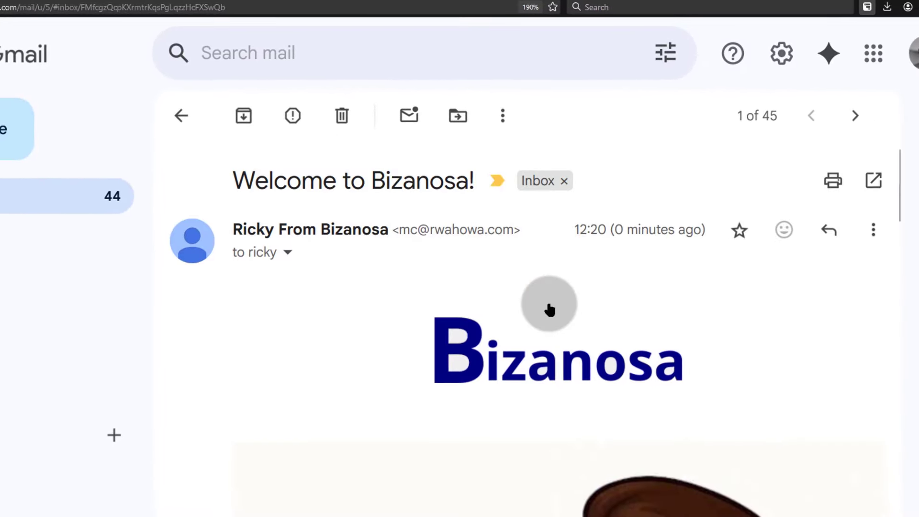
{"action": "scroll", "coordinate": [548, 299], "scroll_direction": "down", "scroll_amount": 3}
{"action": "scroll", "coordinate": [538, 274], "scroll_direction": "down", "scroll_amount": 3}
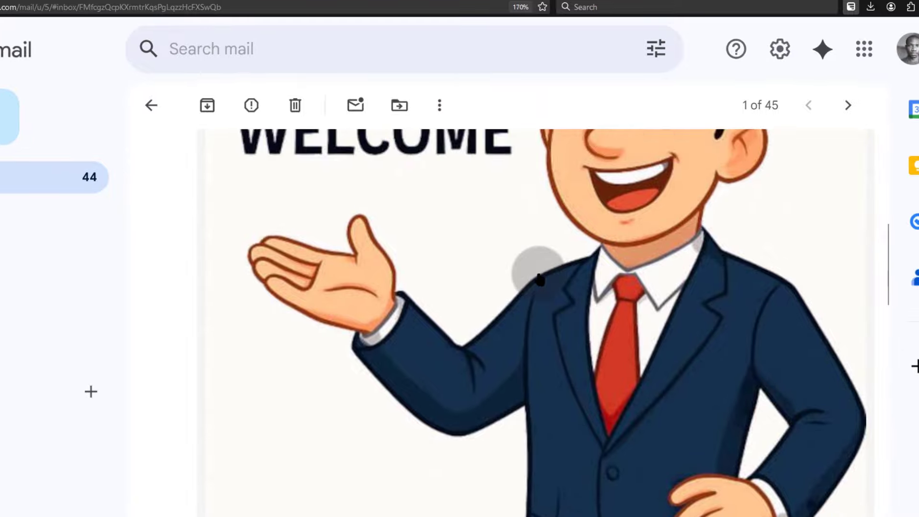
{"action": "scroll", "coordinate": [539, 280], "scroll_direction": "down", "scroll_amount": 4}
{"action": "scroll", "coordinate": [534, 278], "scroll_direction": "up", "scroll_amount": 5}
{"action": "scroll", "coordinate": [536, 279], "scroll_direction": "down", "scroll_amount": 5}
{"action": "scroll", "coordinate": [537, 280], "scroll_direction": "down", "scroll_amount": 15}
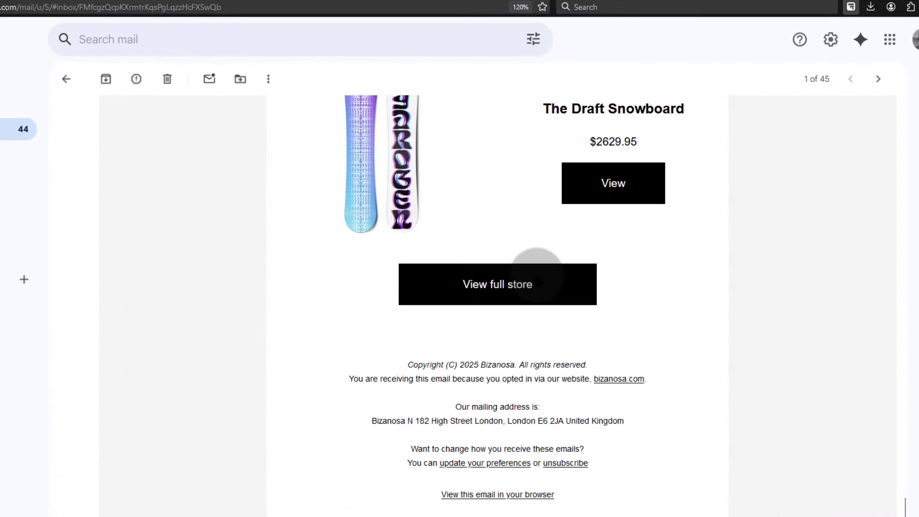
{"action": "scroll", "coordinate": [536, 277], "scroll_direction": "up", "scroll_amount": 20}
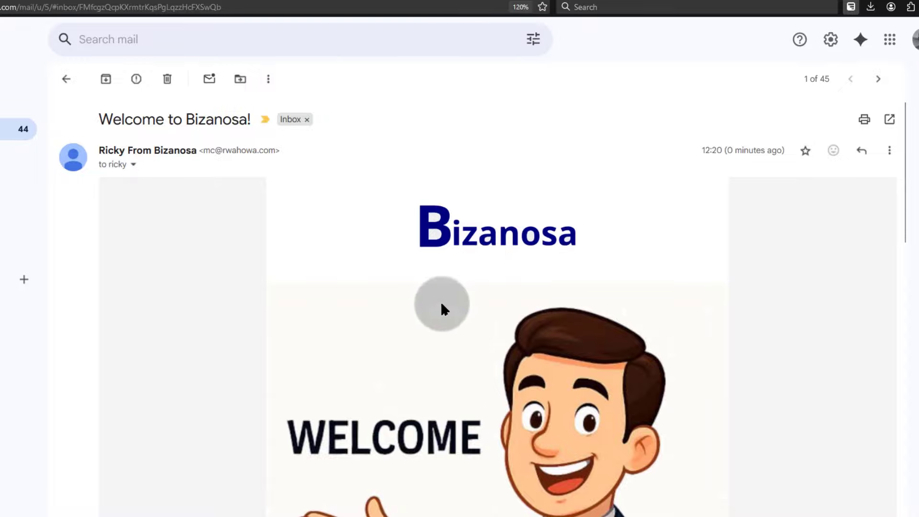
{"action": "left_click", "coordinate": [4, 129]}
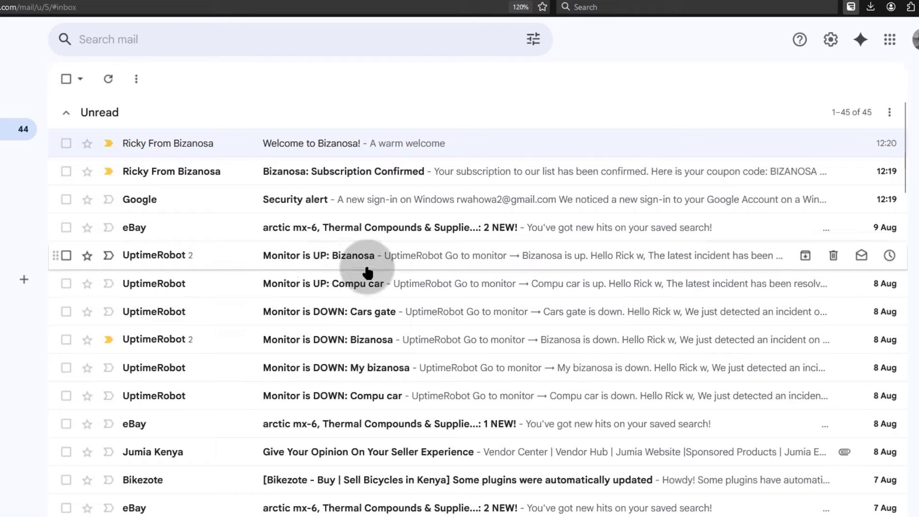
- Open the 'Bizanosa: Subscription Confirmed' email and check its confirmation text and coupon code
{"action": "left_click", "coordinate": [309, 172]}
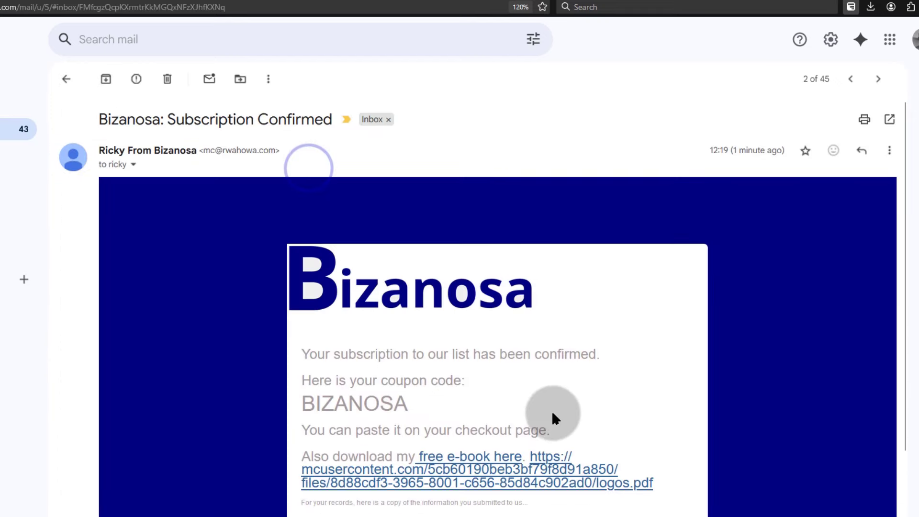
{"action": "scroll", "coordinate": [553, 418], "scroll_direction": "down", "scroll_amount": 3}
{"action": "scroll", "coordinate": [535, 425], "scroll_direction": "up", "scroll_amount": 2}
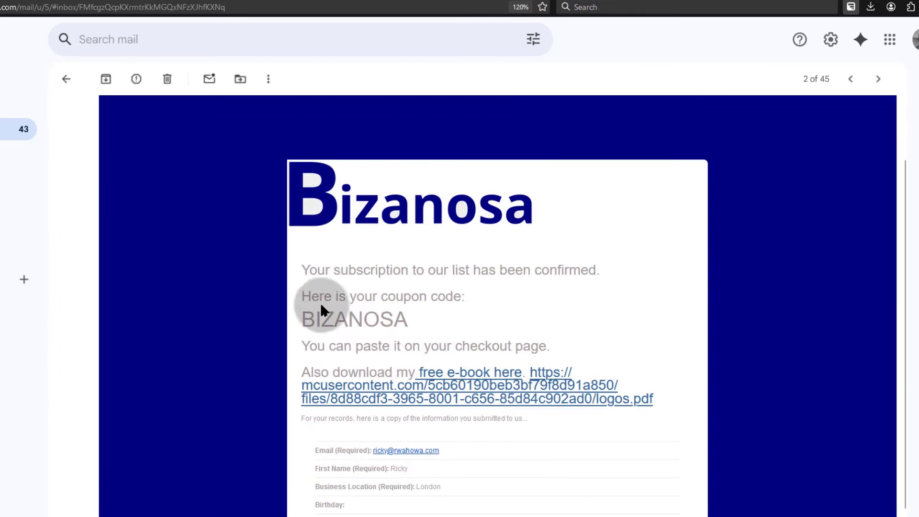
{"action": "left_click_drag", "start_coordinate": [316, 319], "coordinate": [681, 390]}
{"action": "left_click", "coordinate": [633, 466]}
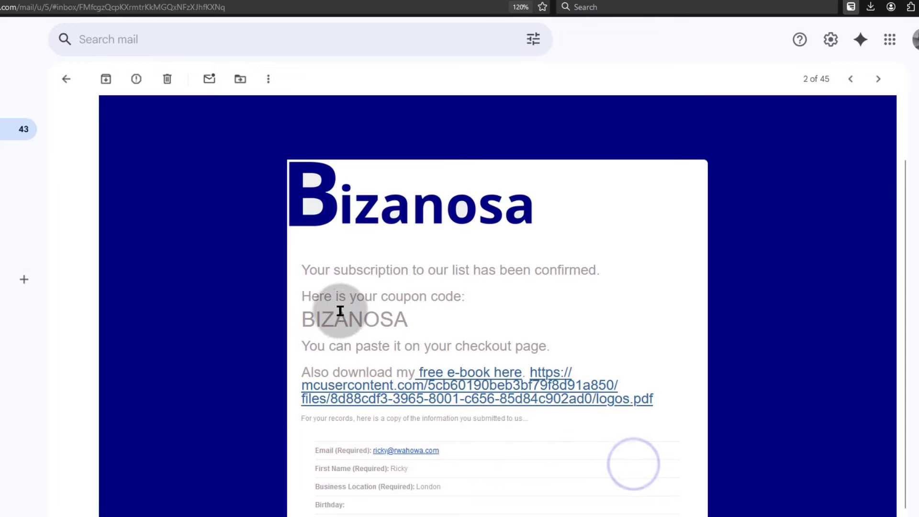
{"action": "left_click", "coordinate": [565, 307]}
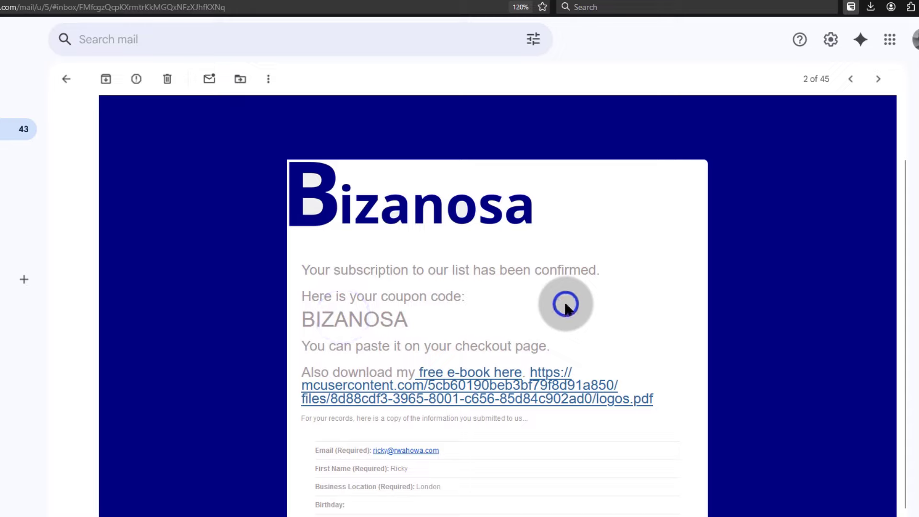
{"action": "left_click", "coordinate": [205, 178]}
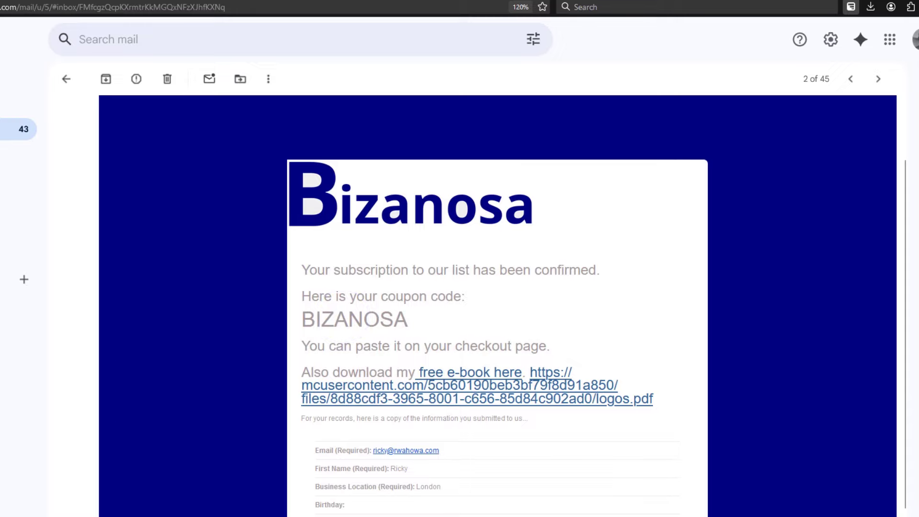
- Reopen 'Welcome to Bizanosa!' and check its welcome content and product list
{"action": "left_click", "coordinate": [9, 129]}
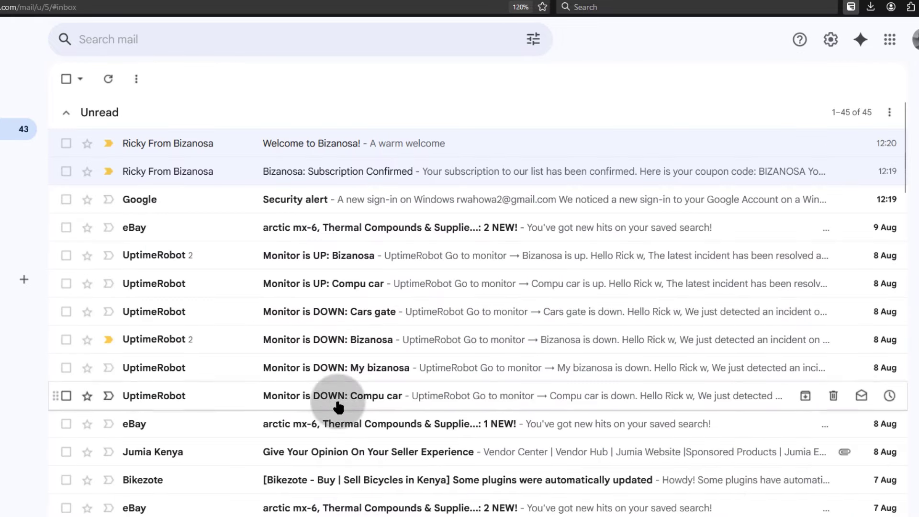
{"action": "left_click", "coordinate": [300, 146]}
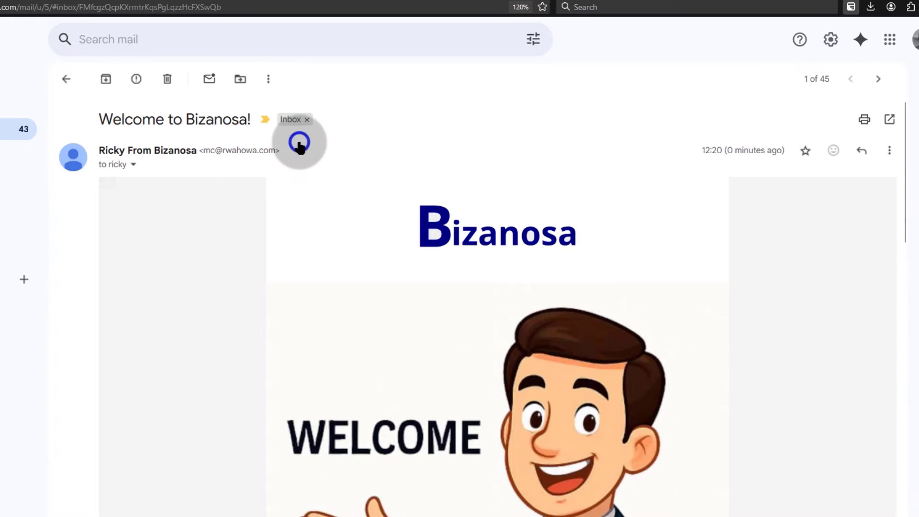
{"action": "scroll", "coordinate": [519, 378], "scroll_direction": "down", "scroll_amount": 20}
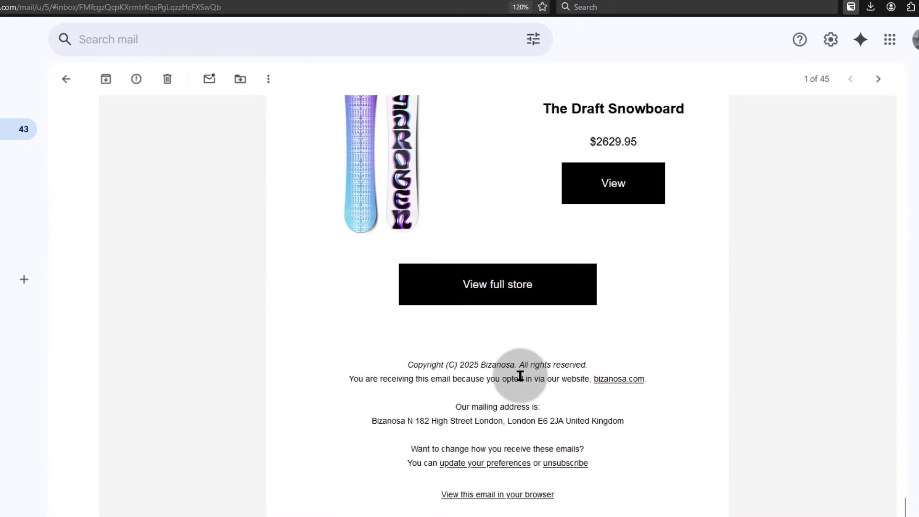
{"action": "scroll", "coordinate": [521, 380], "scroll_direction": "up", "scroll_amount": 13}
{"action": "scroll", "coordinate": [521, 381], "scroll_direction": "up", "scroll_amount": 10}
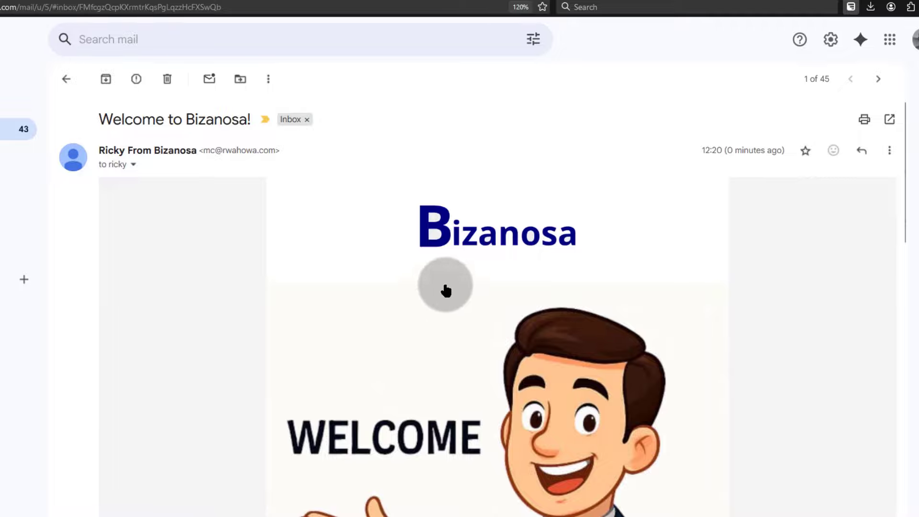
{"action": "scroll", "coordinate": [486, 327], "scroll_direction": "down", "scroll_amount": 15}
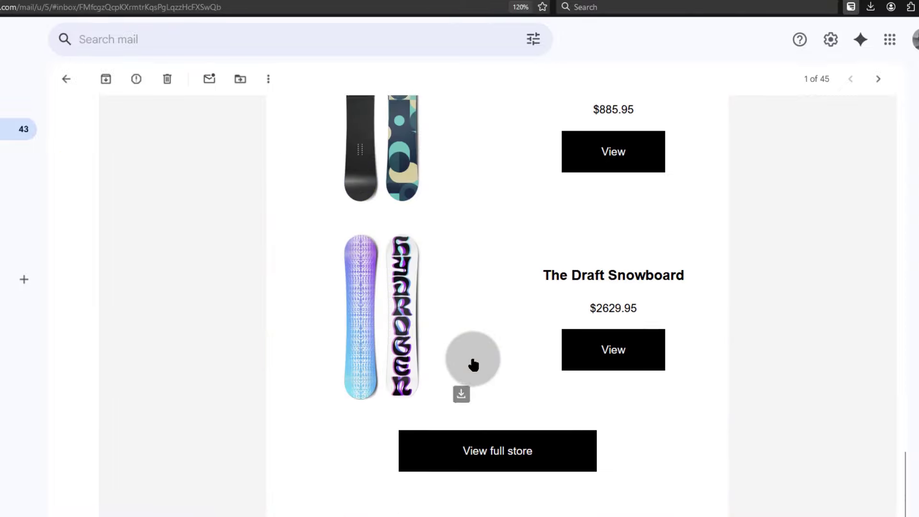
{"action": "scroll", "coordinate": [472, 354], "scroll_direction": "up", "scroll_amount": 10}
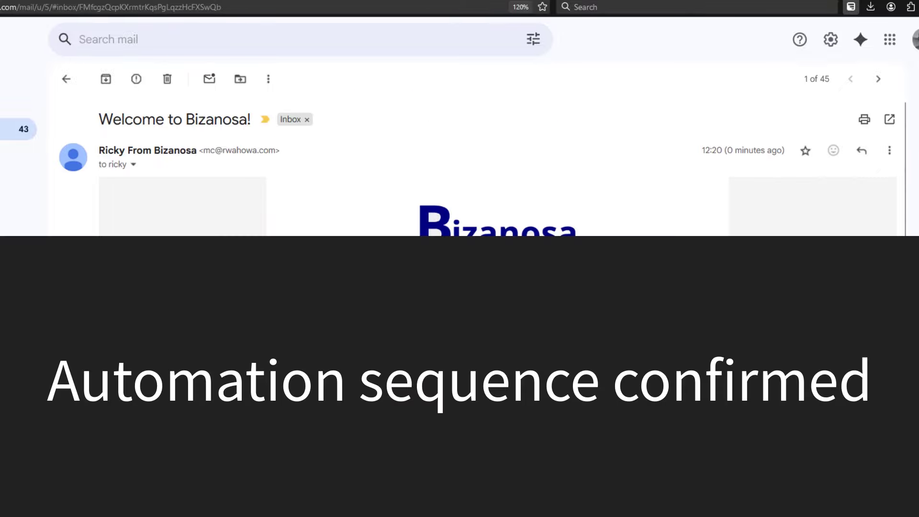
{"action": "left_click", "coordinate": [66, 79]}
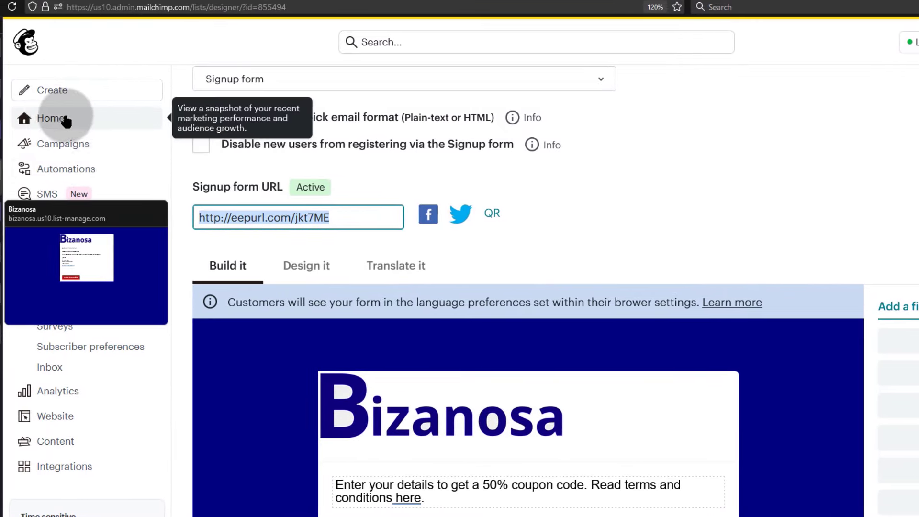
- Open the 'Welcome new contacts' flow from Recent Flows on the Automations page
{"action": "left_click", "coordinate": [89, 169]}
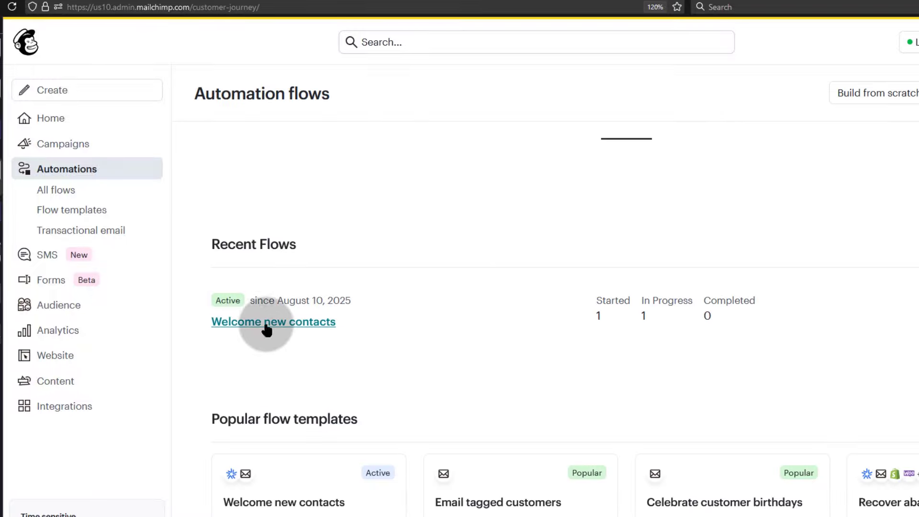
{"action": "scroll", "coordinate": [296, 317], "scroll_direction": "down", "scroll_amount": 3}
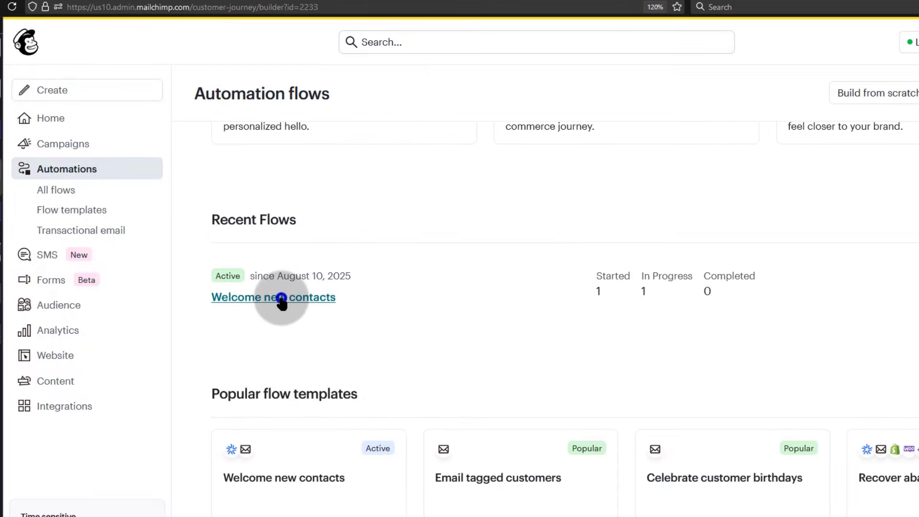
{"action": "left_click", "coordinate": [282, 298]}
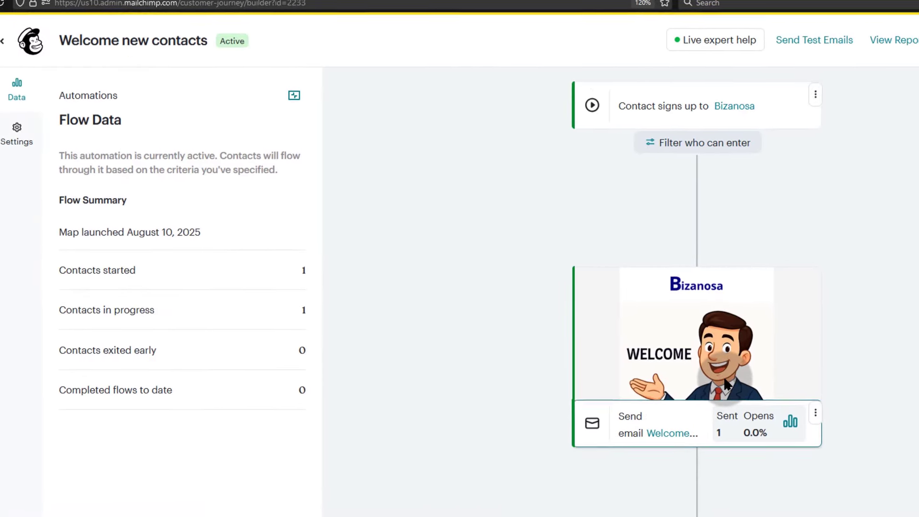
- Review the flow's emails, delays and split branches, showing 1 contact started and 1 in progress
{"action": "scroll", "coordinate": [775, 360], "scroll_direction": "down", "scroll_amount": 2}
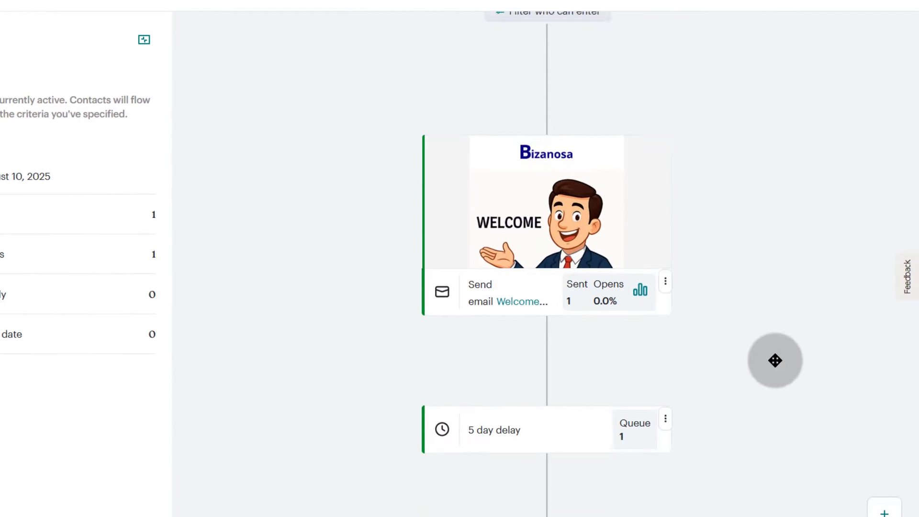
{"action": "scroll", "coordinate": [776, 360], "scroll_direction": "down", "scroll_amount": 2}
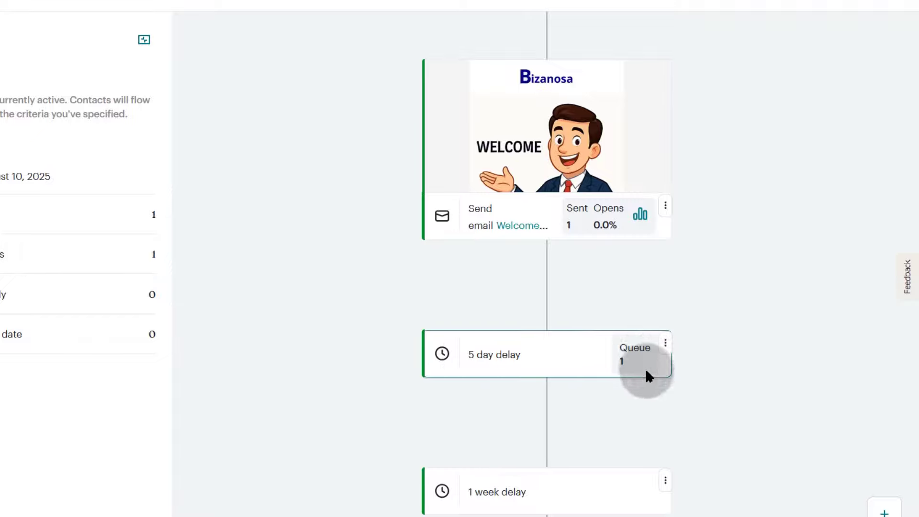
{"action": "scroll", "coordinate": [732, 297], "scroll_direction": "down", "scroll_amount": 5}
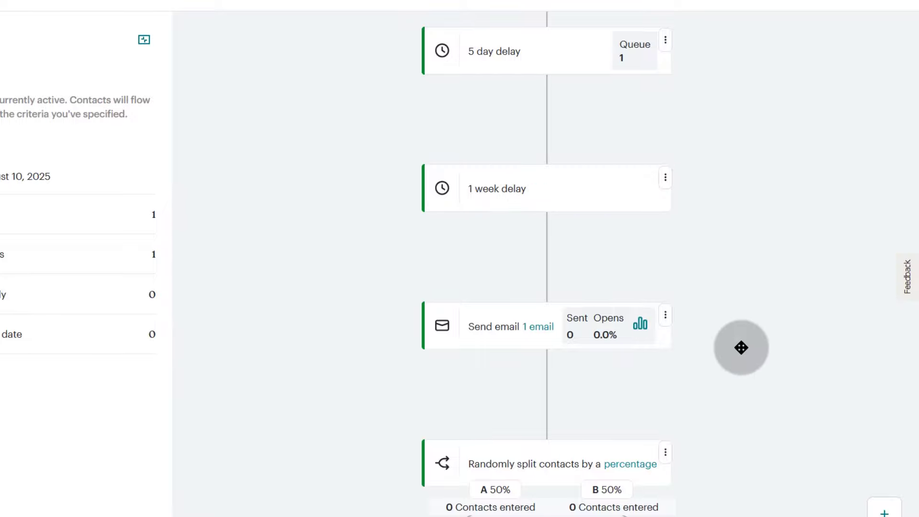
{"action": "scroll", "coordinate": [742, 347], "scroll_direction": "down", "scroll_amount": 3}
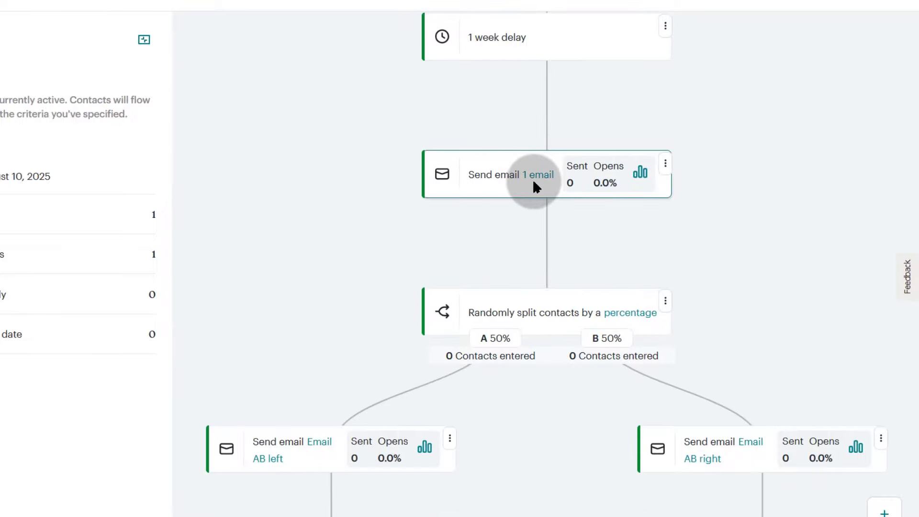
{"action": "scroll", "coordinate": [573, 259], "scroll_direction": "down", "scroll_amount": 3}
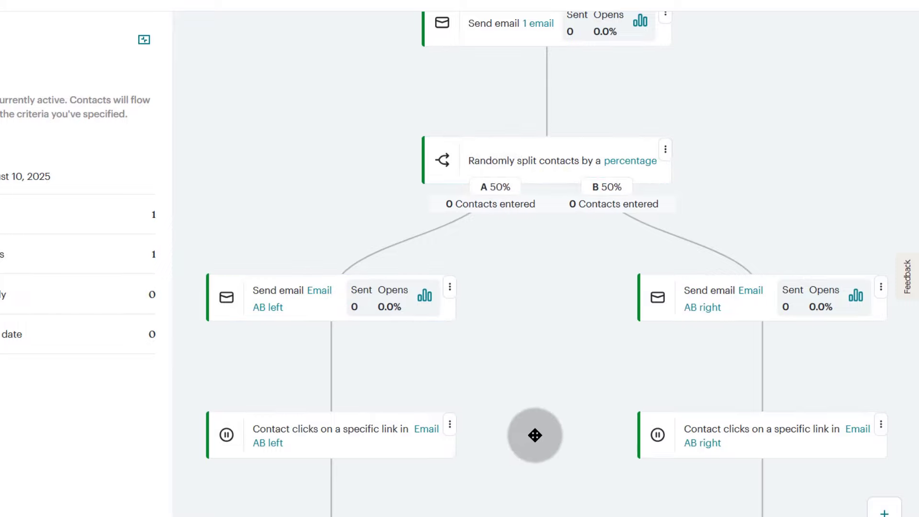
{"action": "scroll", "coordinate": [511, 390], "scroll_direction": "down", "scroll_amount": 12}
{"action": "scroll", "coordinate": [510, 388], "scroll_direction": "up", "scroll_amount": 19}
{"action": "scroll", "coordinate": [511, 387], "scroll_direction": "up", "scroll_amount": 2}
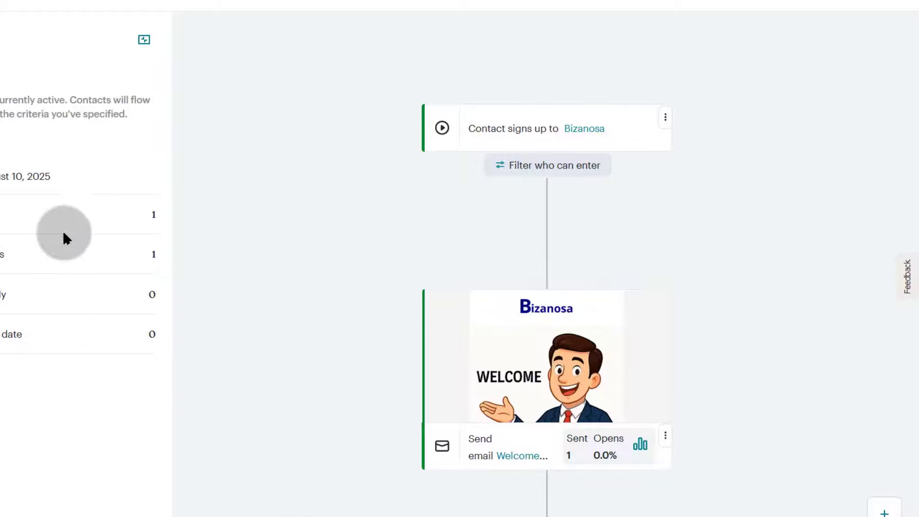
{"action": "scroll", "coordinate": [396, 343], "scroll_direction": "down", "scroll_amount": 15}
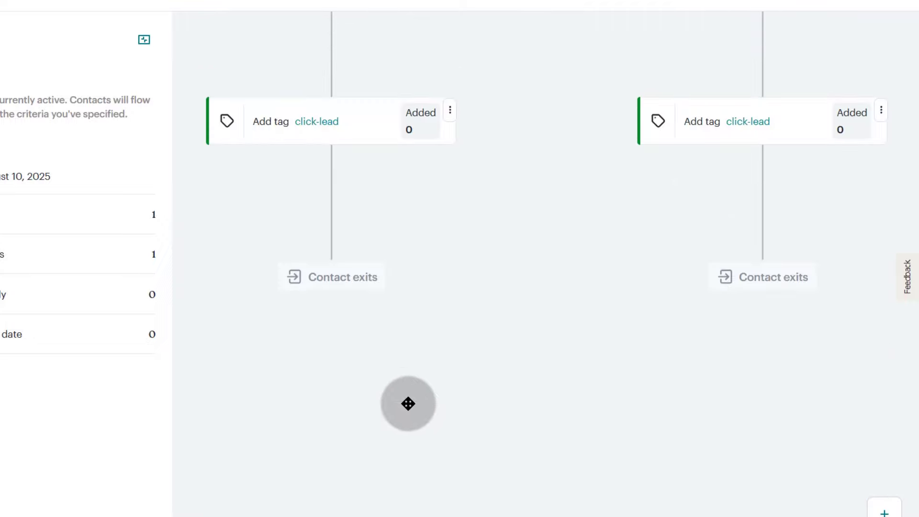
{"action": "scroll", "coordinate": [421, 306], "scroll_direction": "up", "scroll_amount": 8}
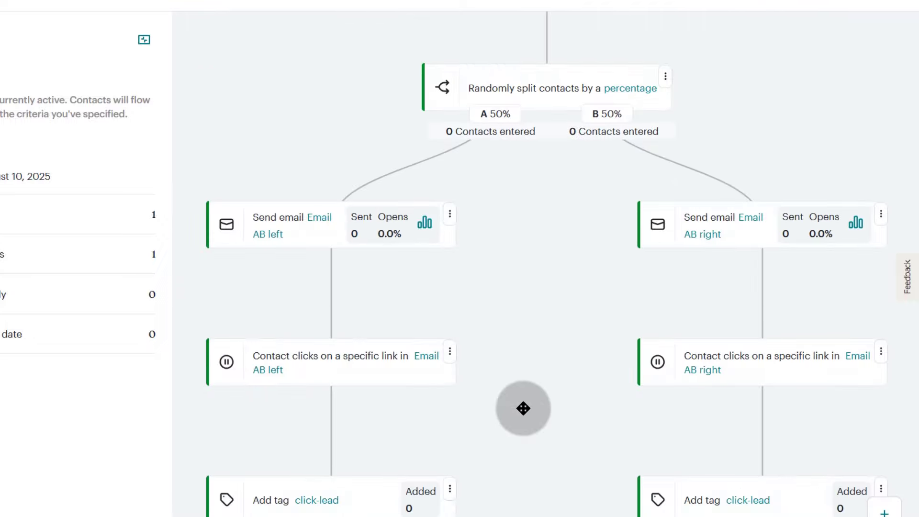
{"action": "scroll", "coordinate": [524, 408], "scroll_direction": "down", "scroll_amount": 5}
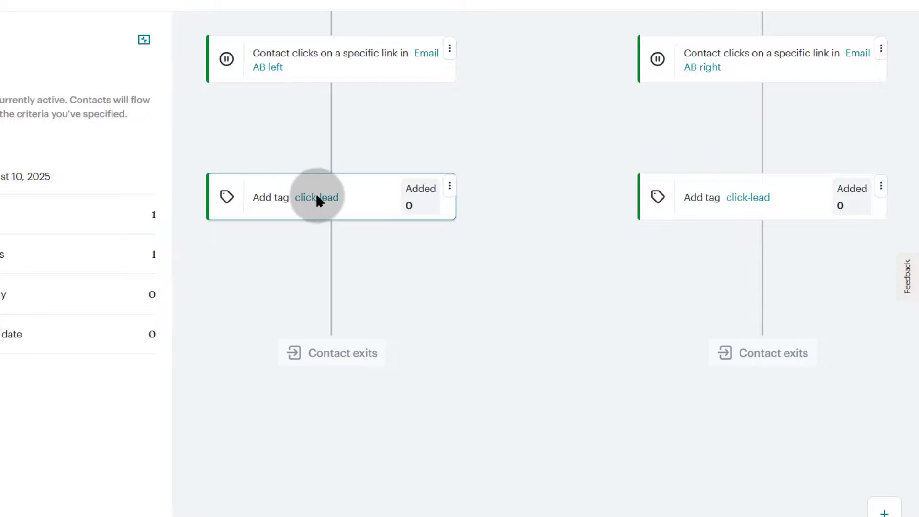
{"action": "scroll", "coordinate": [447, 401], "scroll_direction": "up", "scroll_amount": 5}
{"action": "scroll", "coordinate": [447, 401], "scroll_direction": "down", "scroll_amount": 4}
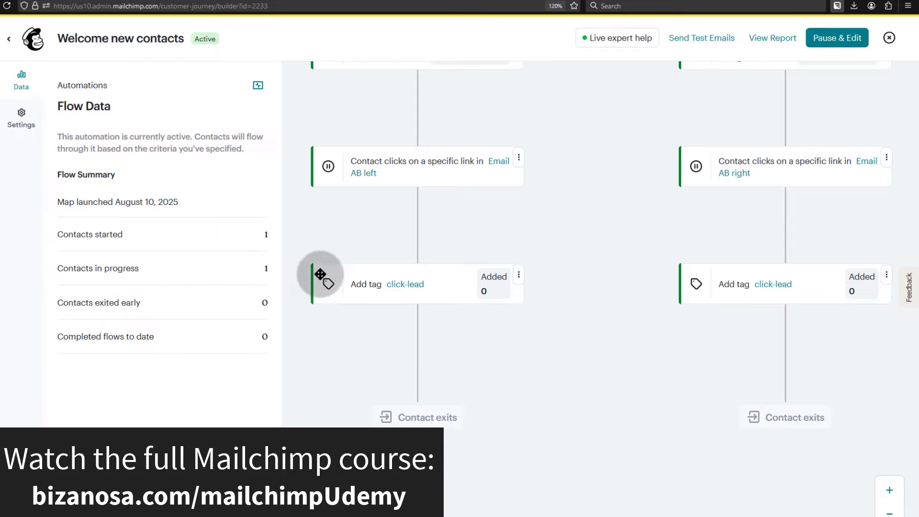
{"action": "scroll", "coordinate": [313, 283], "scroll_direction": "down", "scroll_amount": 6}
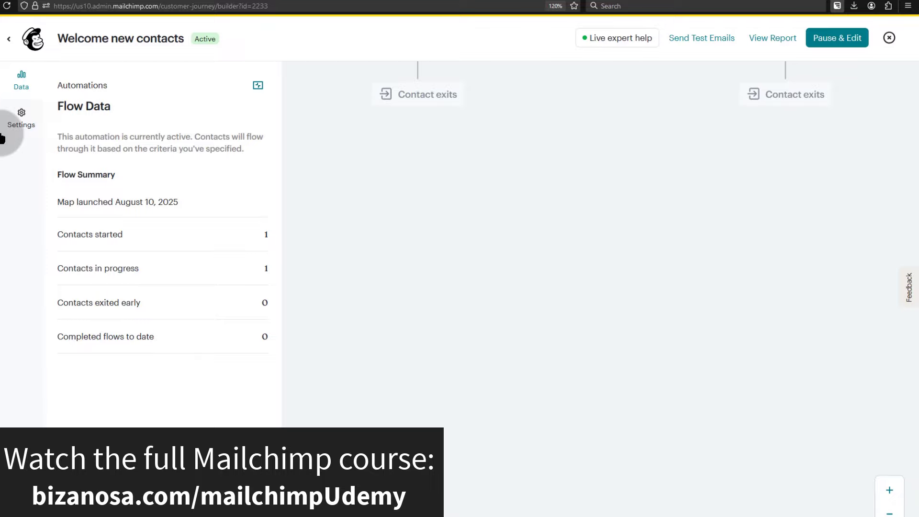
- Exit the flow builder to Automation flows, where 'Welcome new contacts' is active with 1 started, 1 in progress
{"action": "left_click", "coordinate": [12, 42]}
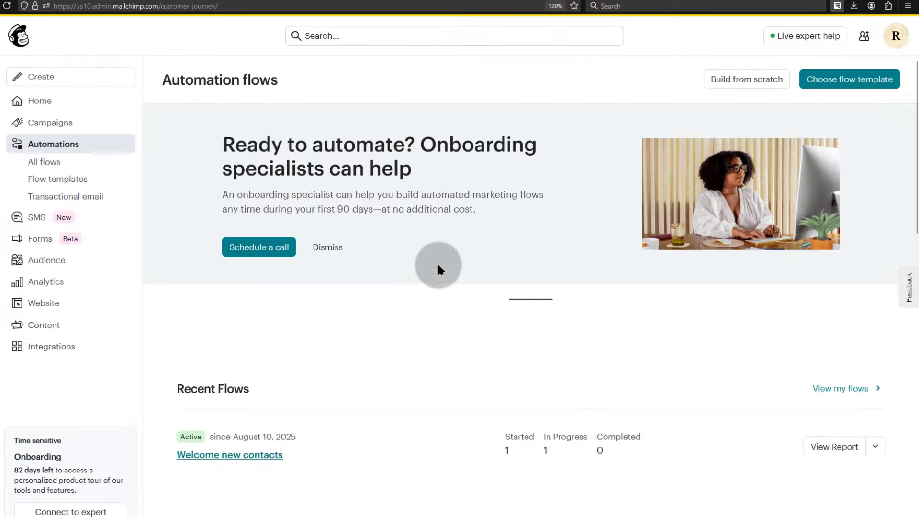
{"action": "scroll", "coordinate": [499, 278], "scroll_direction": "down", "scroll_amount": 4}
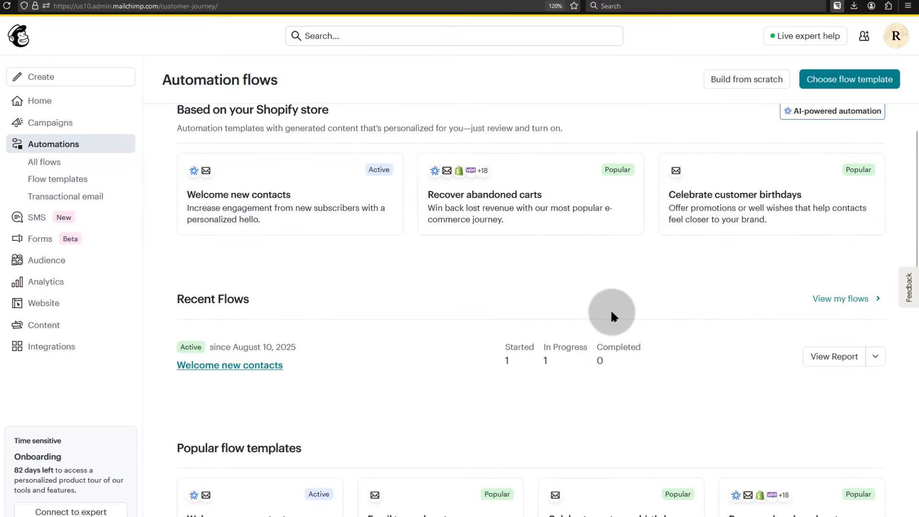
{"action": "scroll", "coordinate": [324, 346], "scroll_direction": "down", "scroll_amount": 4}
{"action": "scroll", "coordinate": [335, 343], "scroll_direction": "up", "scroll_amount": 8}
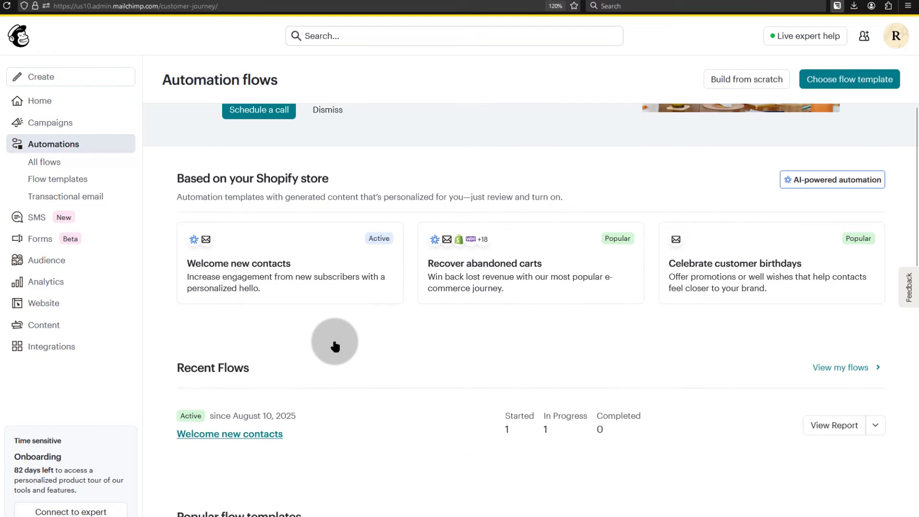
{"action": "scroll", "coordinate": [636, 337], "scroll_direction": "down", "scroll_amount": 2}
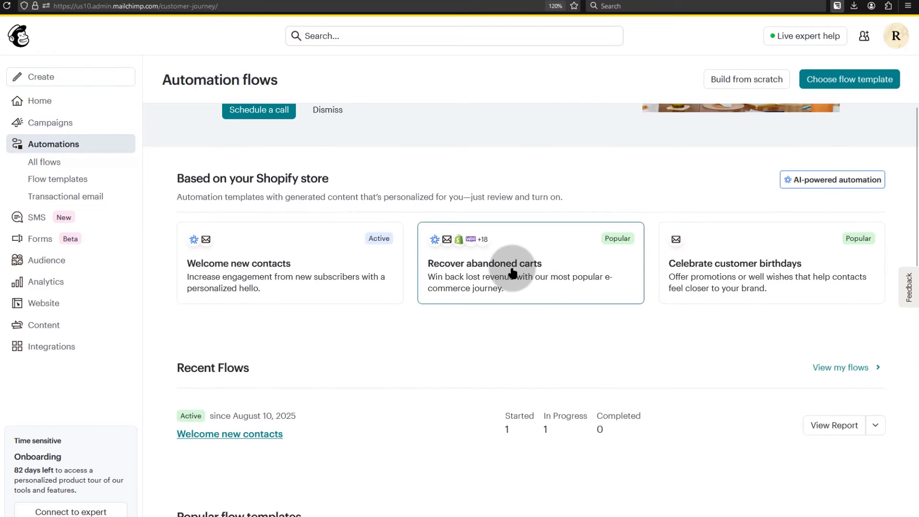